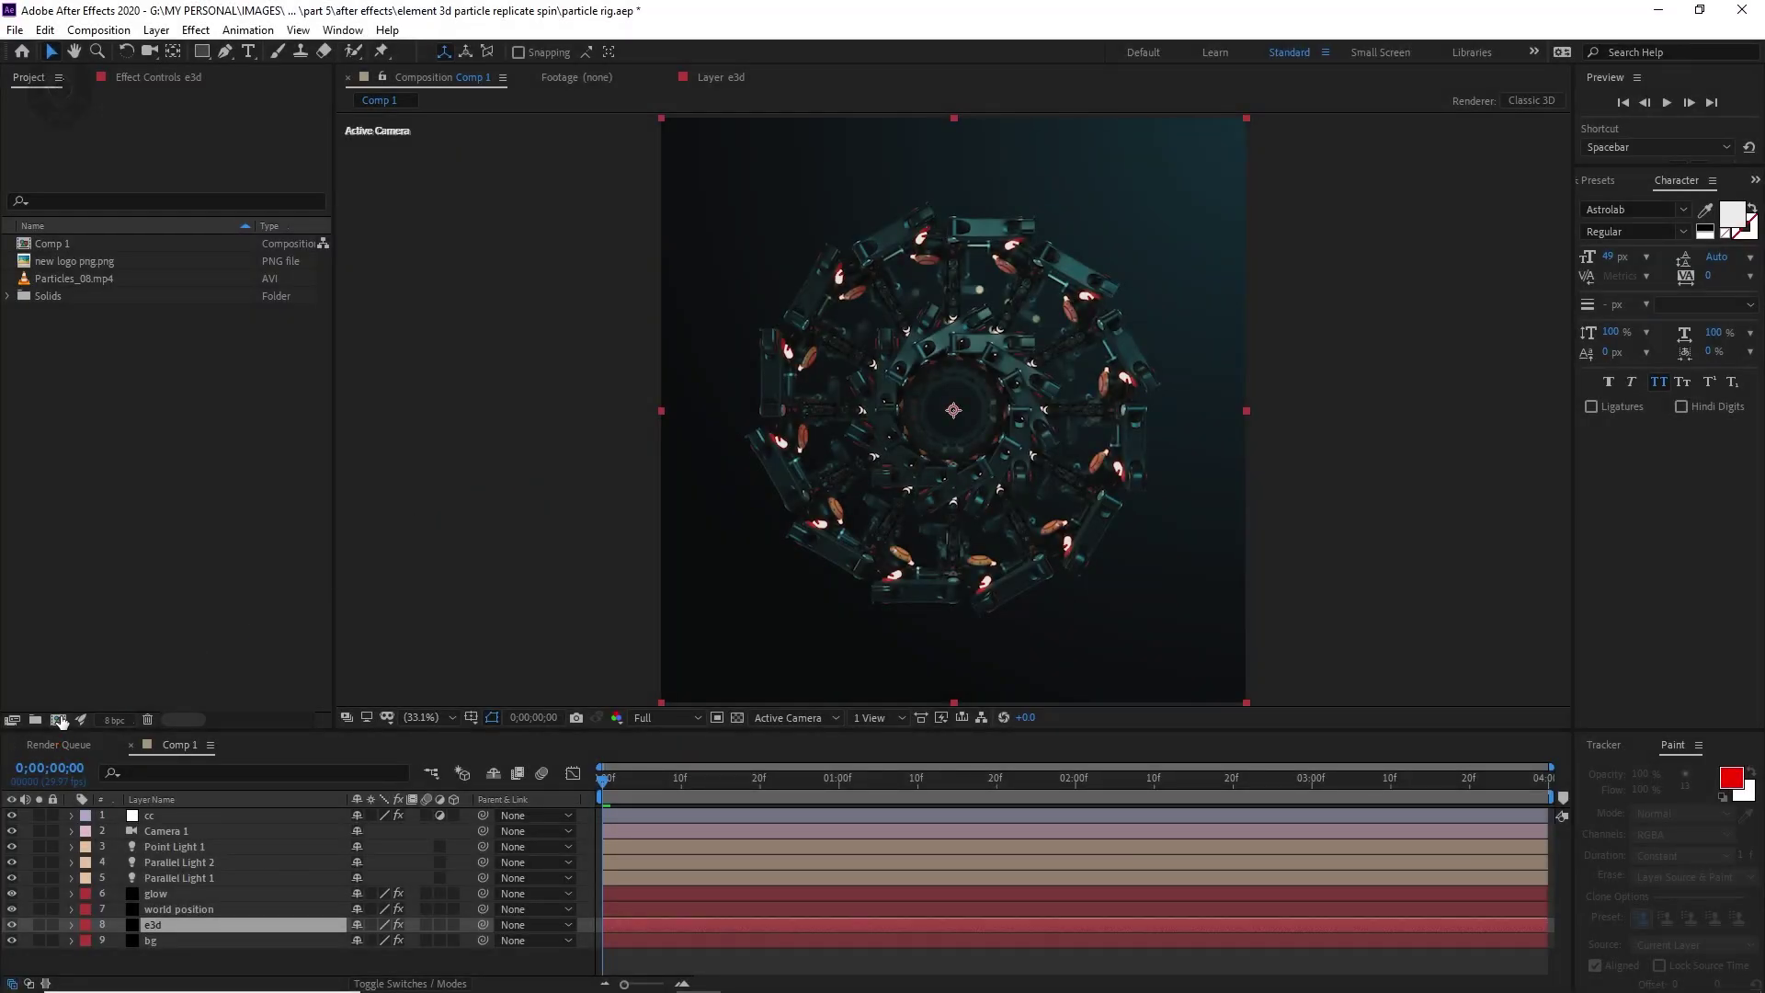
- Create a 10-second 1280 x 1280 px composition named tutorial and add a comp-size black solid named e3d
left_click(58, 721)
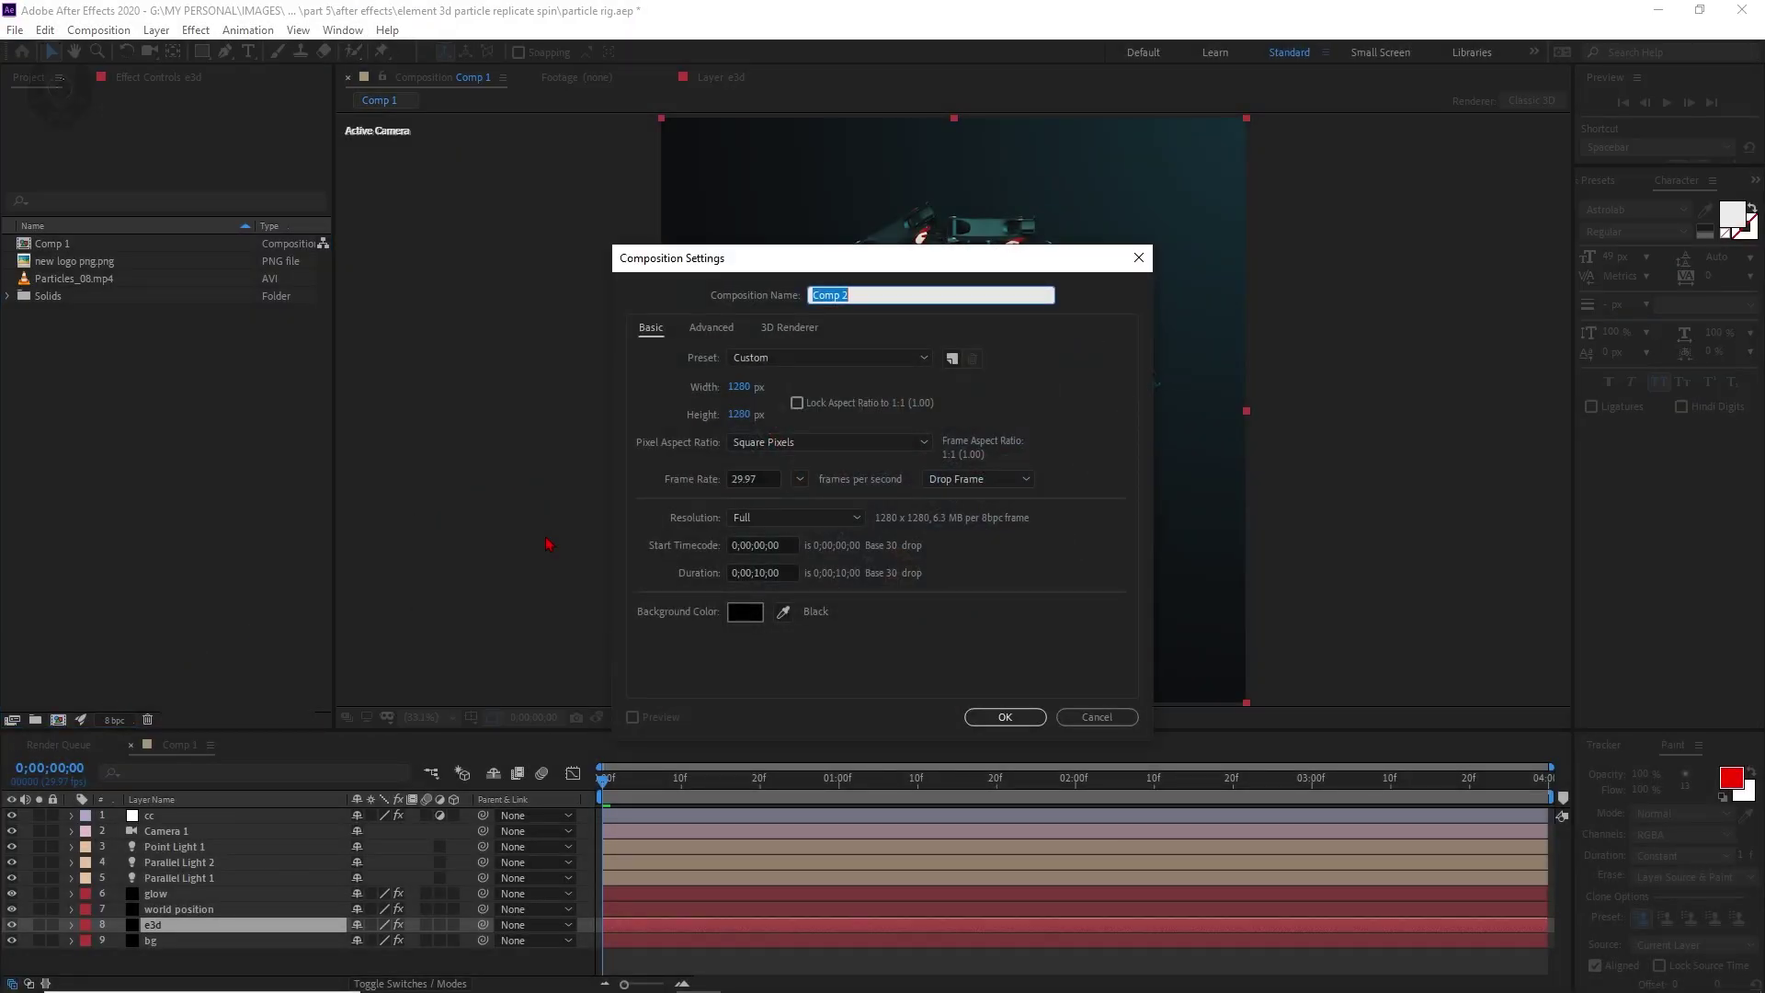
left_click(1005, 717)
right_click(494, 644)
mouse_move(712, 658)
left_click(759, 705)
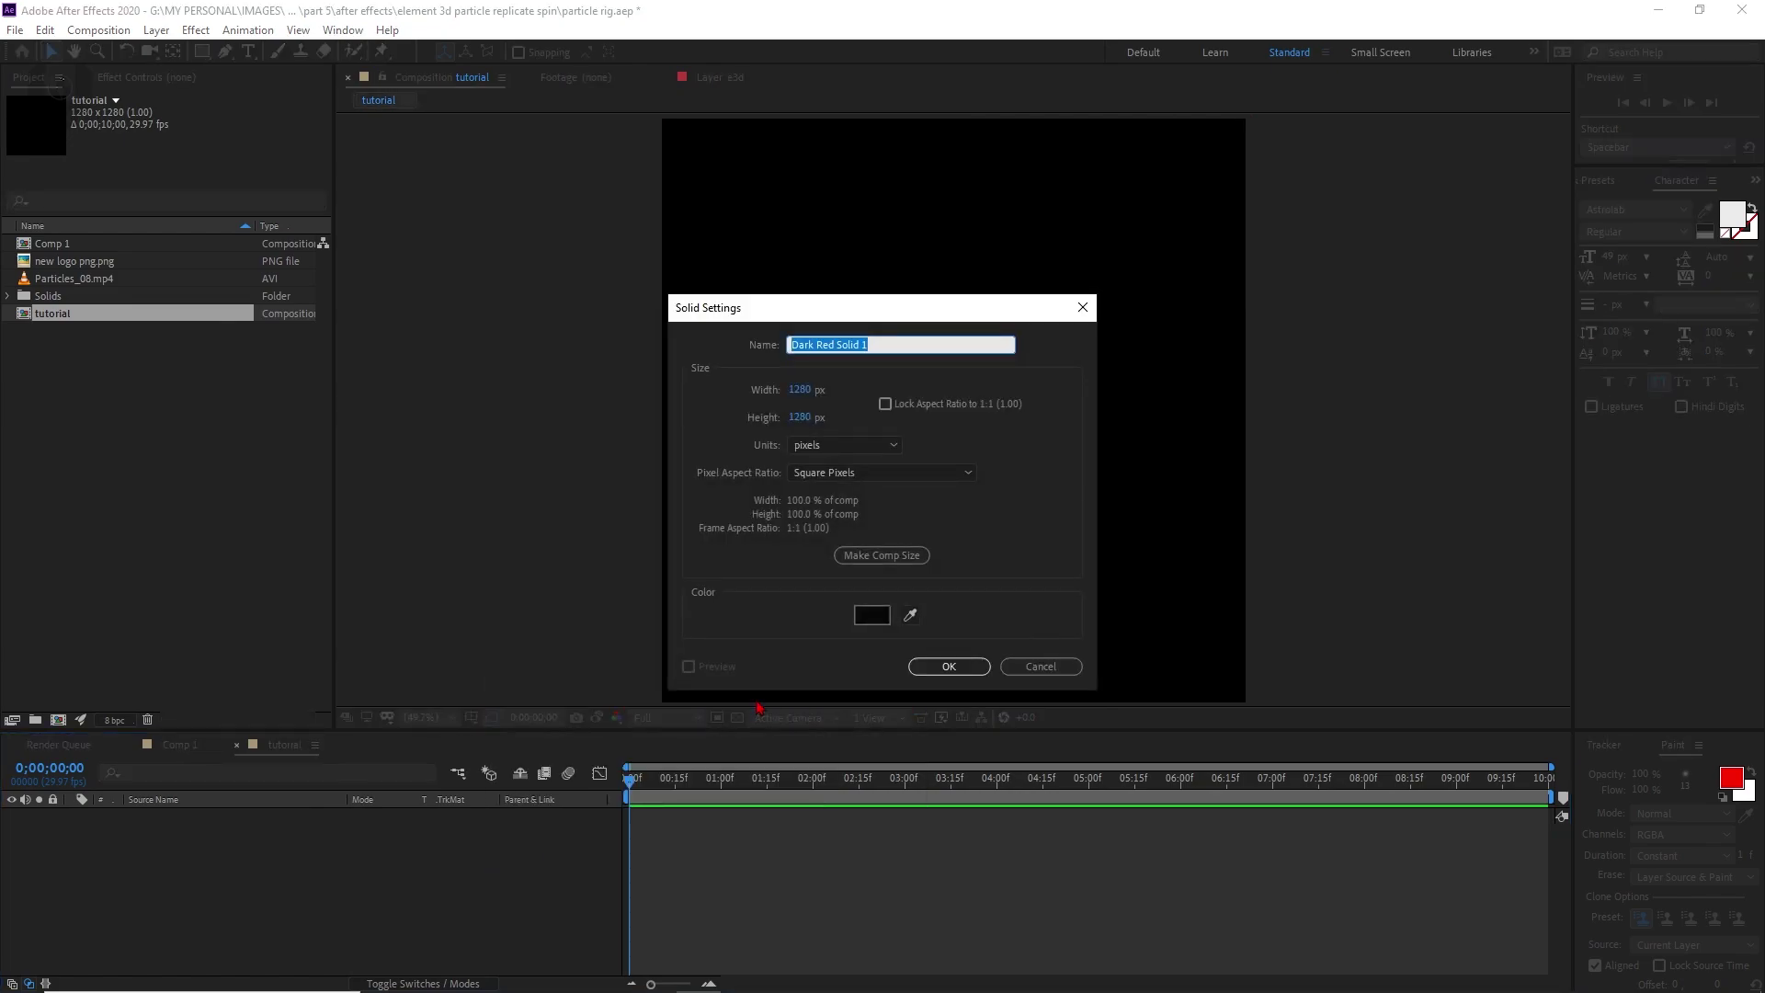
type("d")
left_click(949, 667)
- Apply the Element effect to the e3d solid and open its Scene Setup
right_click(260, 815)
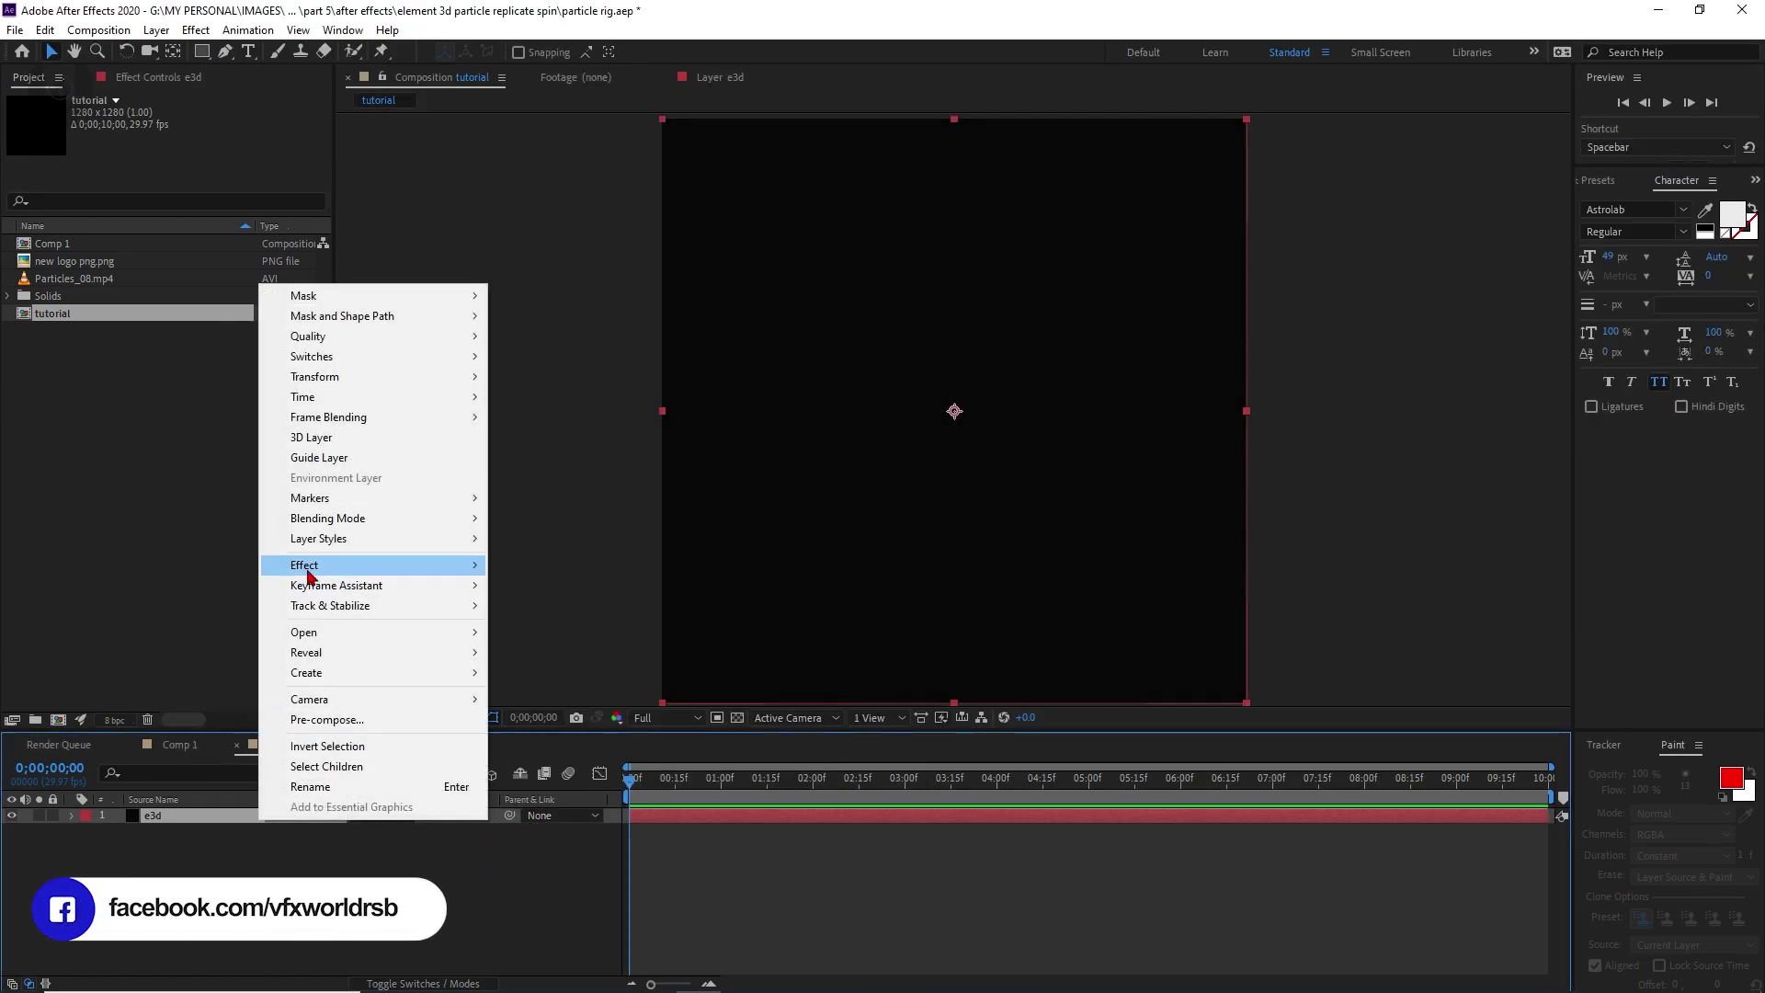
mouse_move(317, 565)
mouse_move(644, 565)
left_click(839, 565)
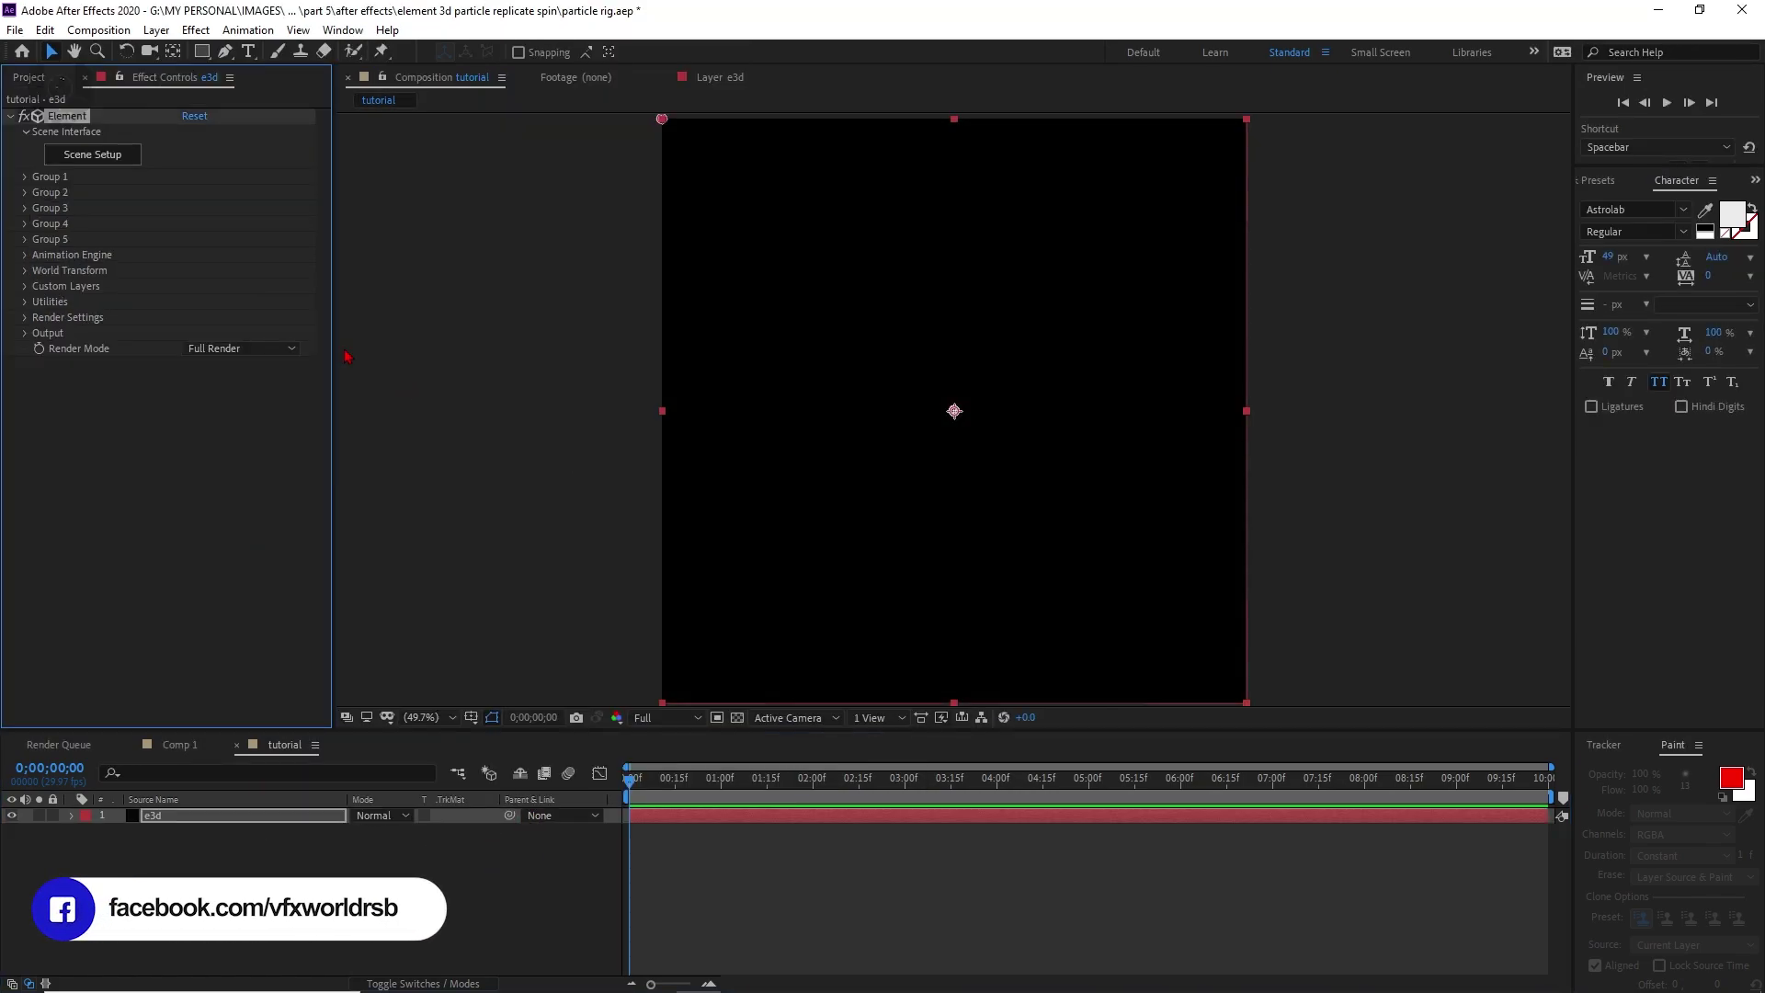
left_click(92, 156)
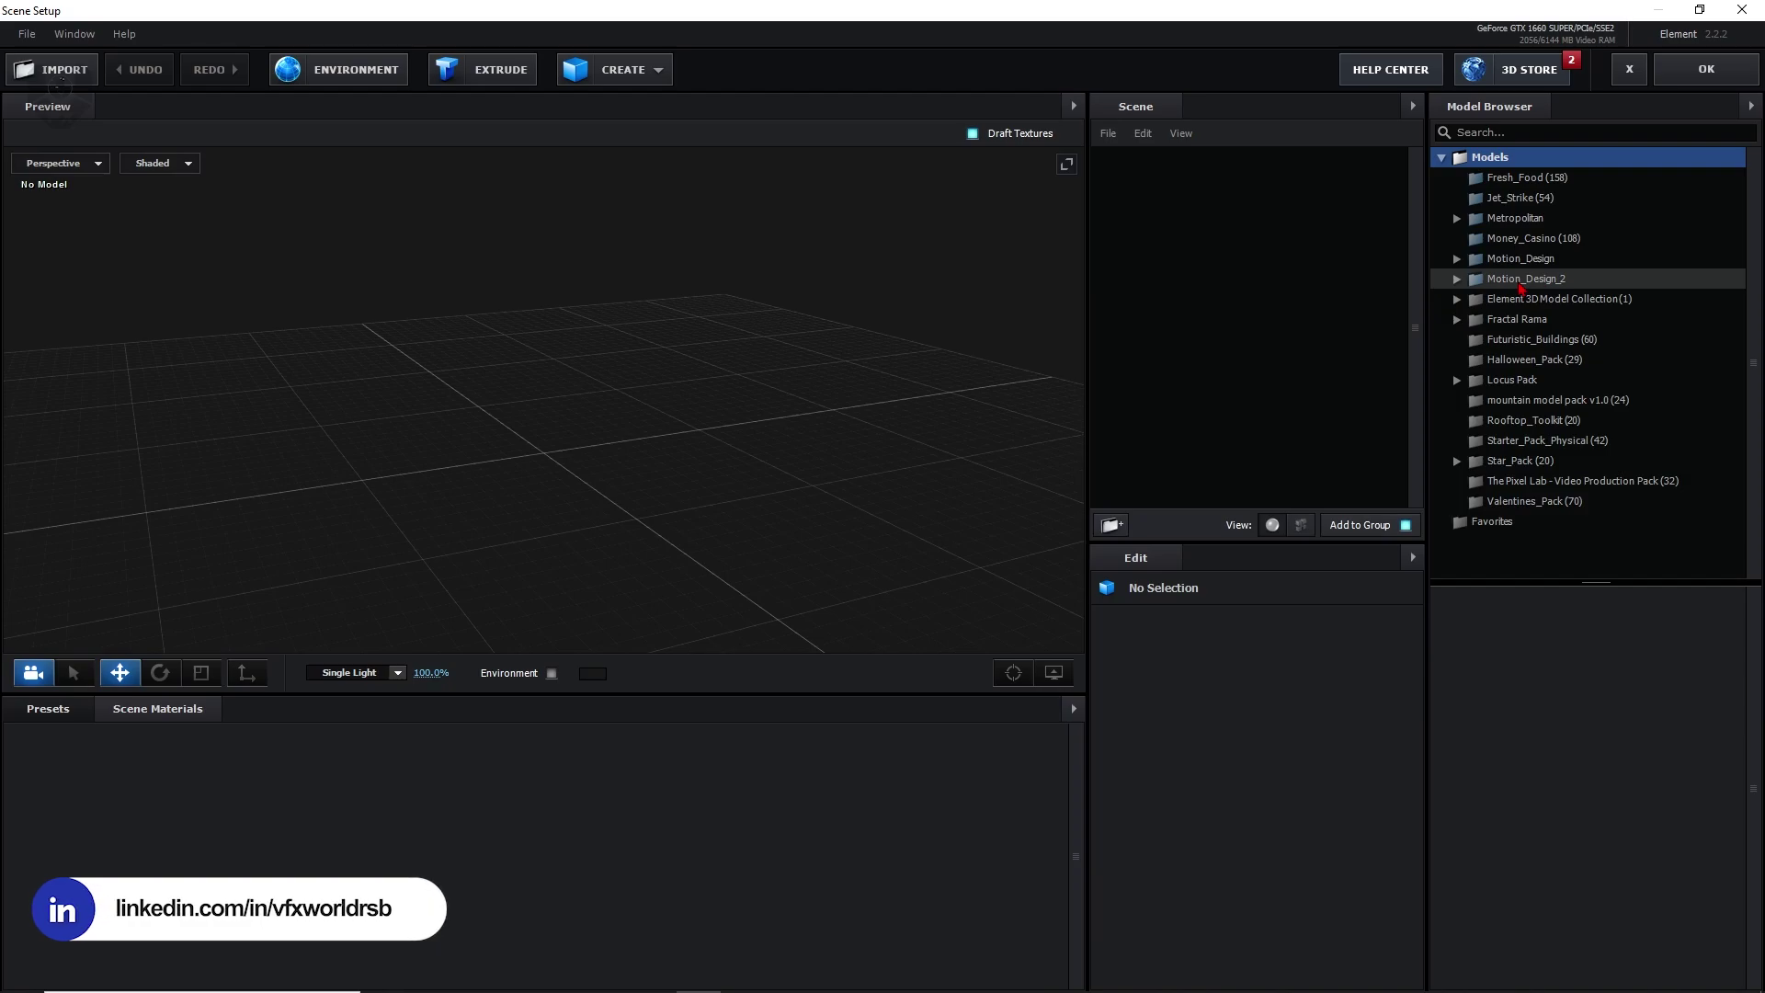
- Add the Hinge_12 model from the Hinges collection of Motion_Design_2 to the scene
double_click(1522, 282)
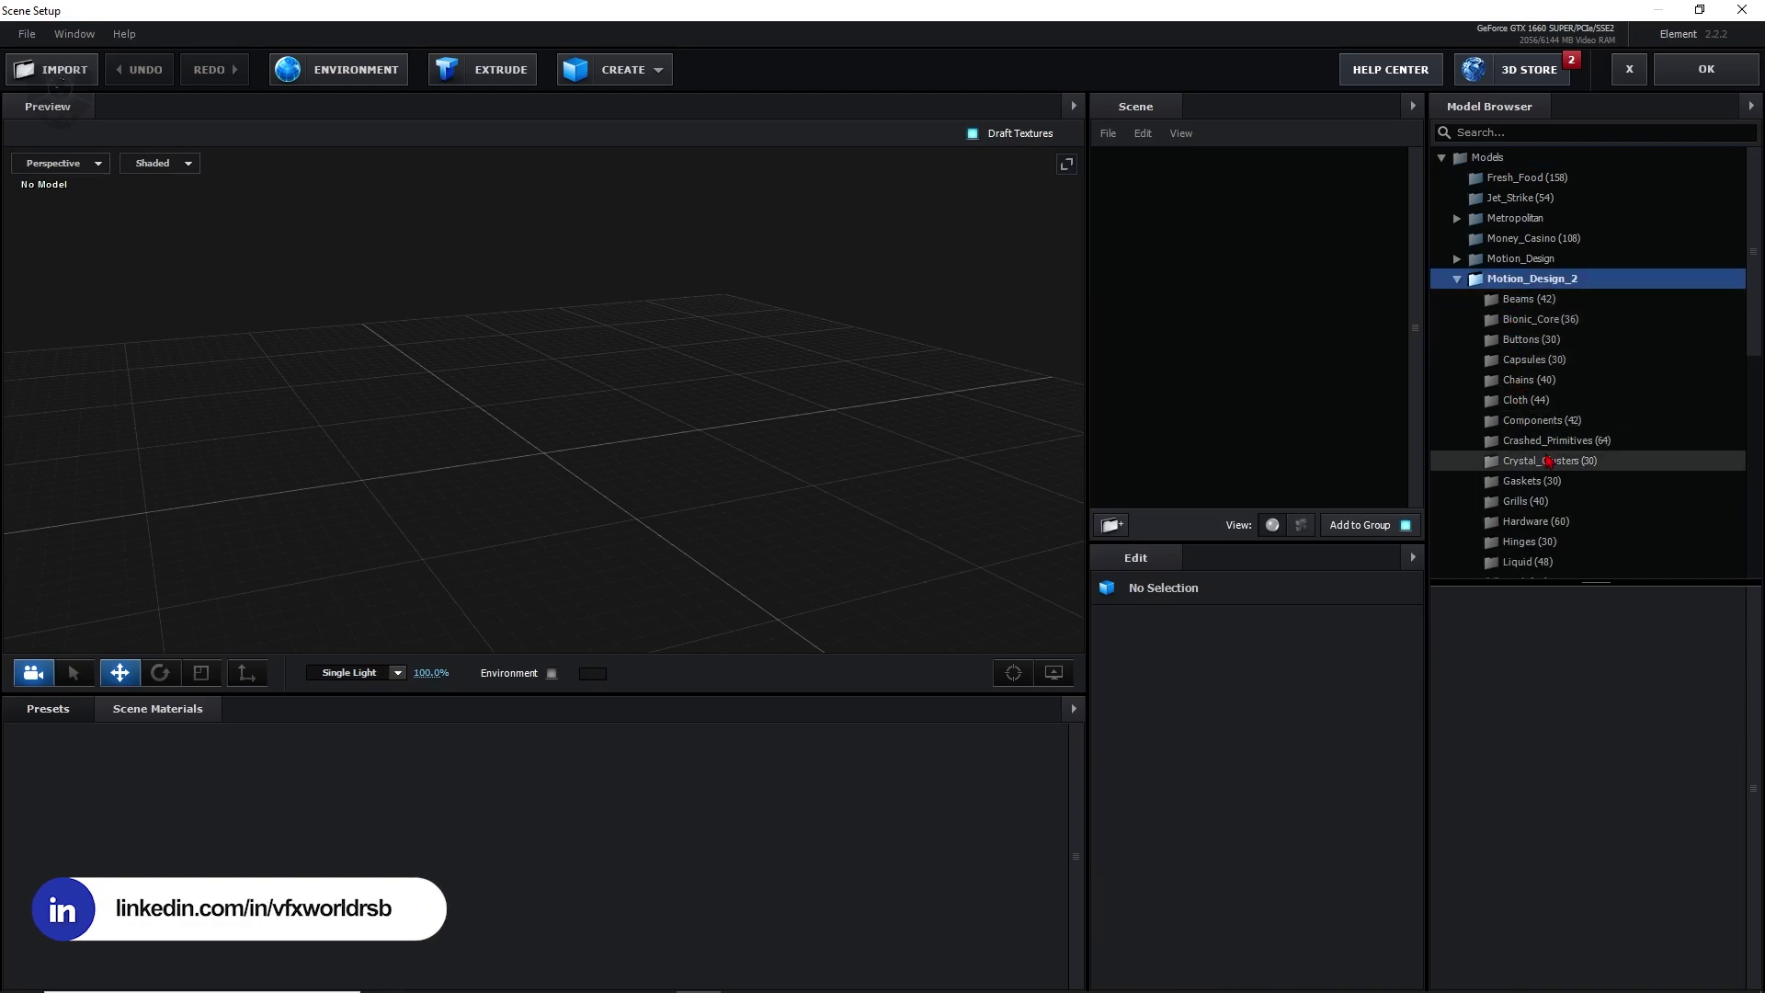
scroll(1549, 463, "down", 1)
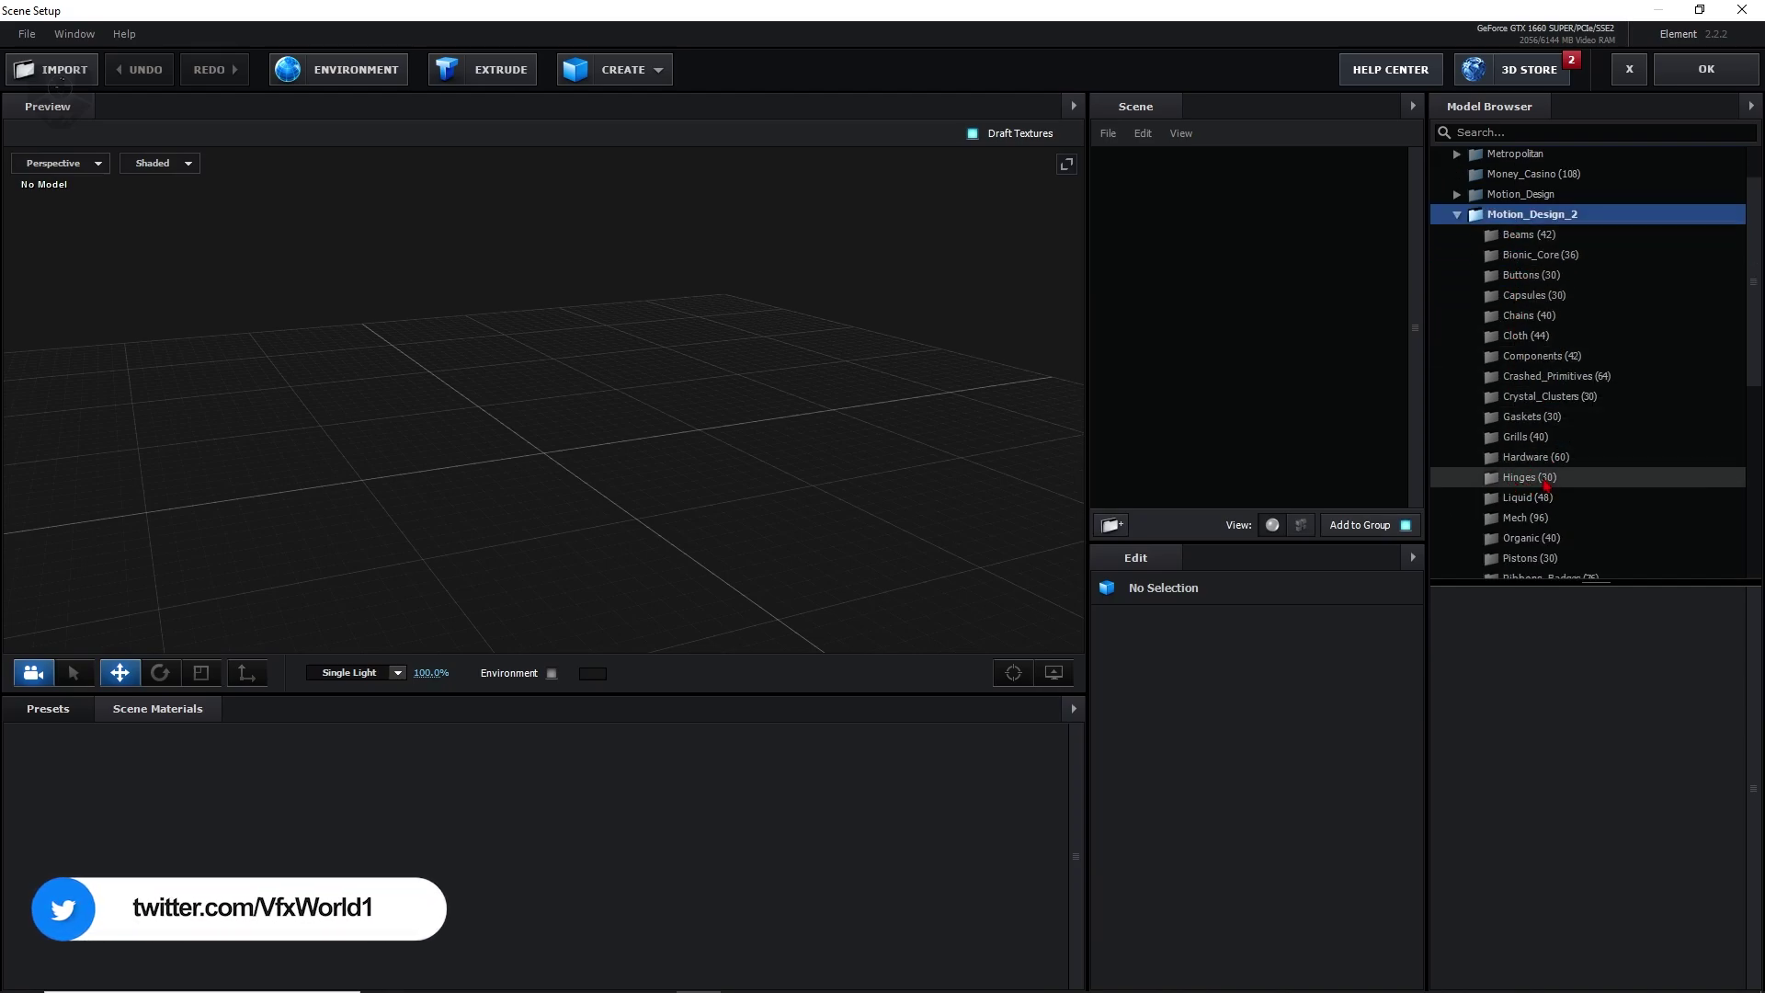
left_click(1546, 479)
scroll(1544, 439, "down", 1)
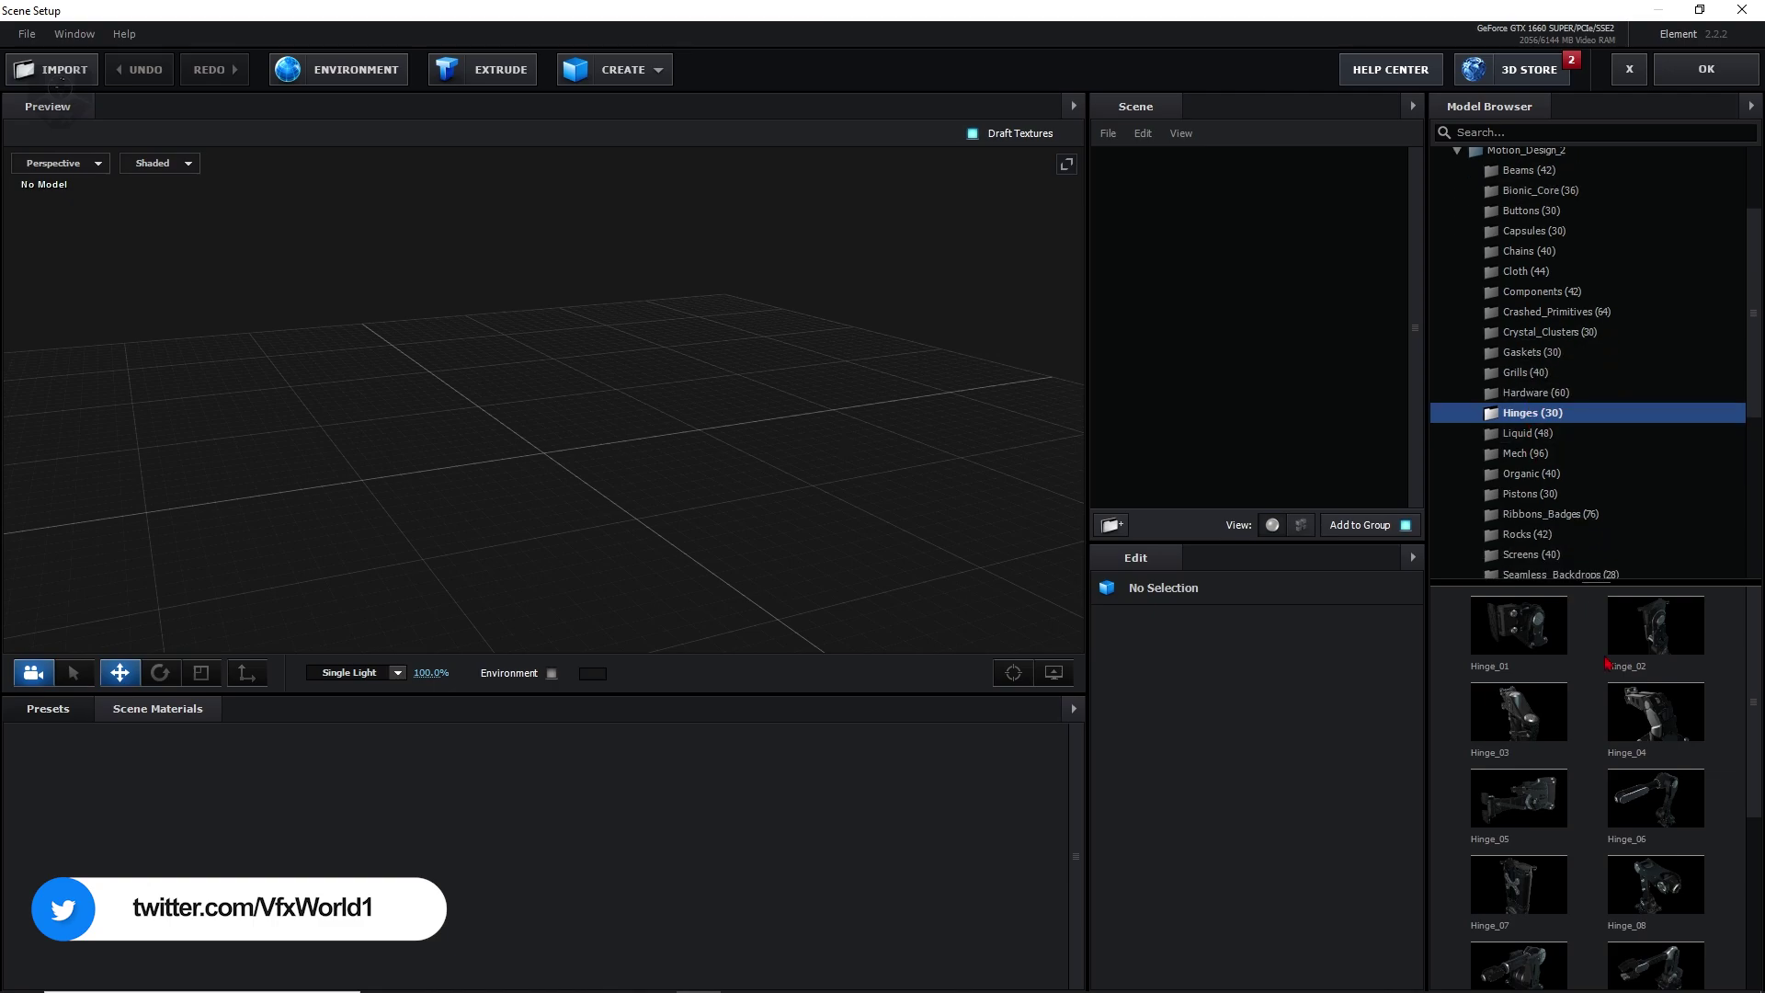
scroll(1602, 726, "down", 1)
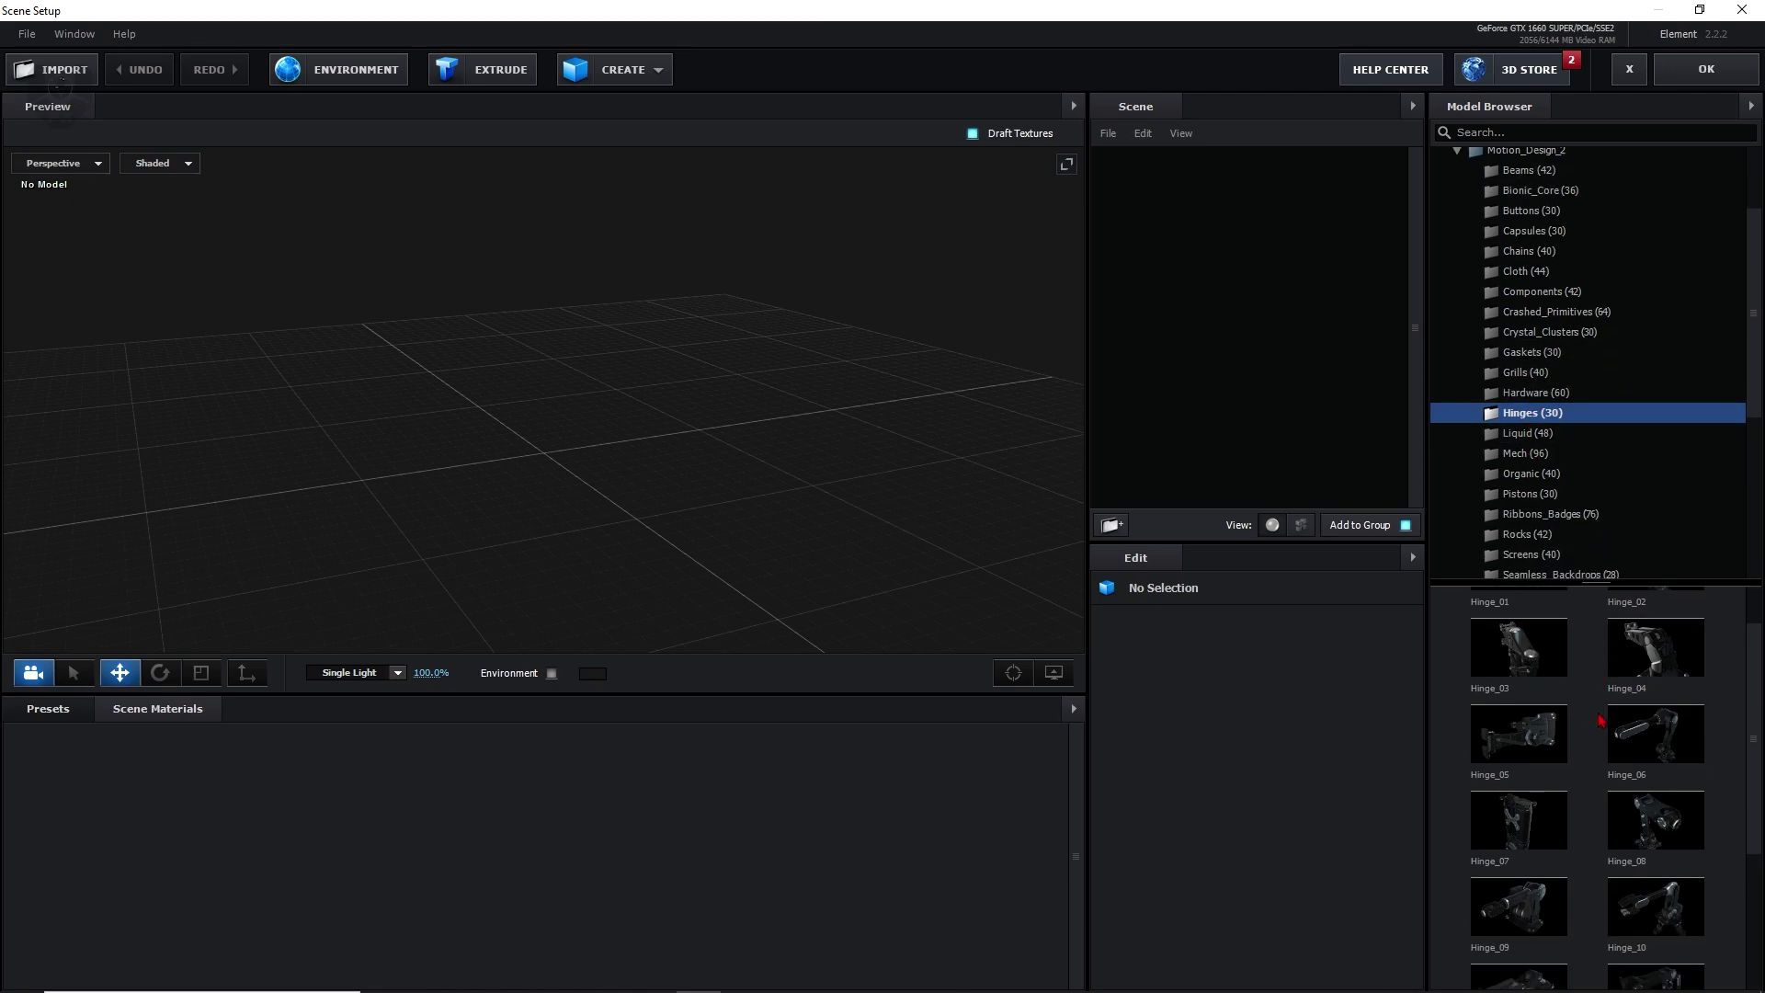
scroll(1599, 719, "down", 3)
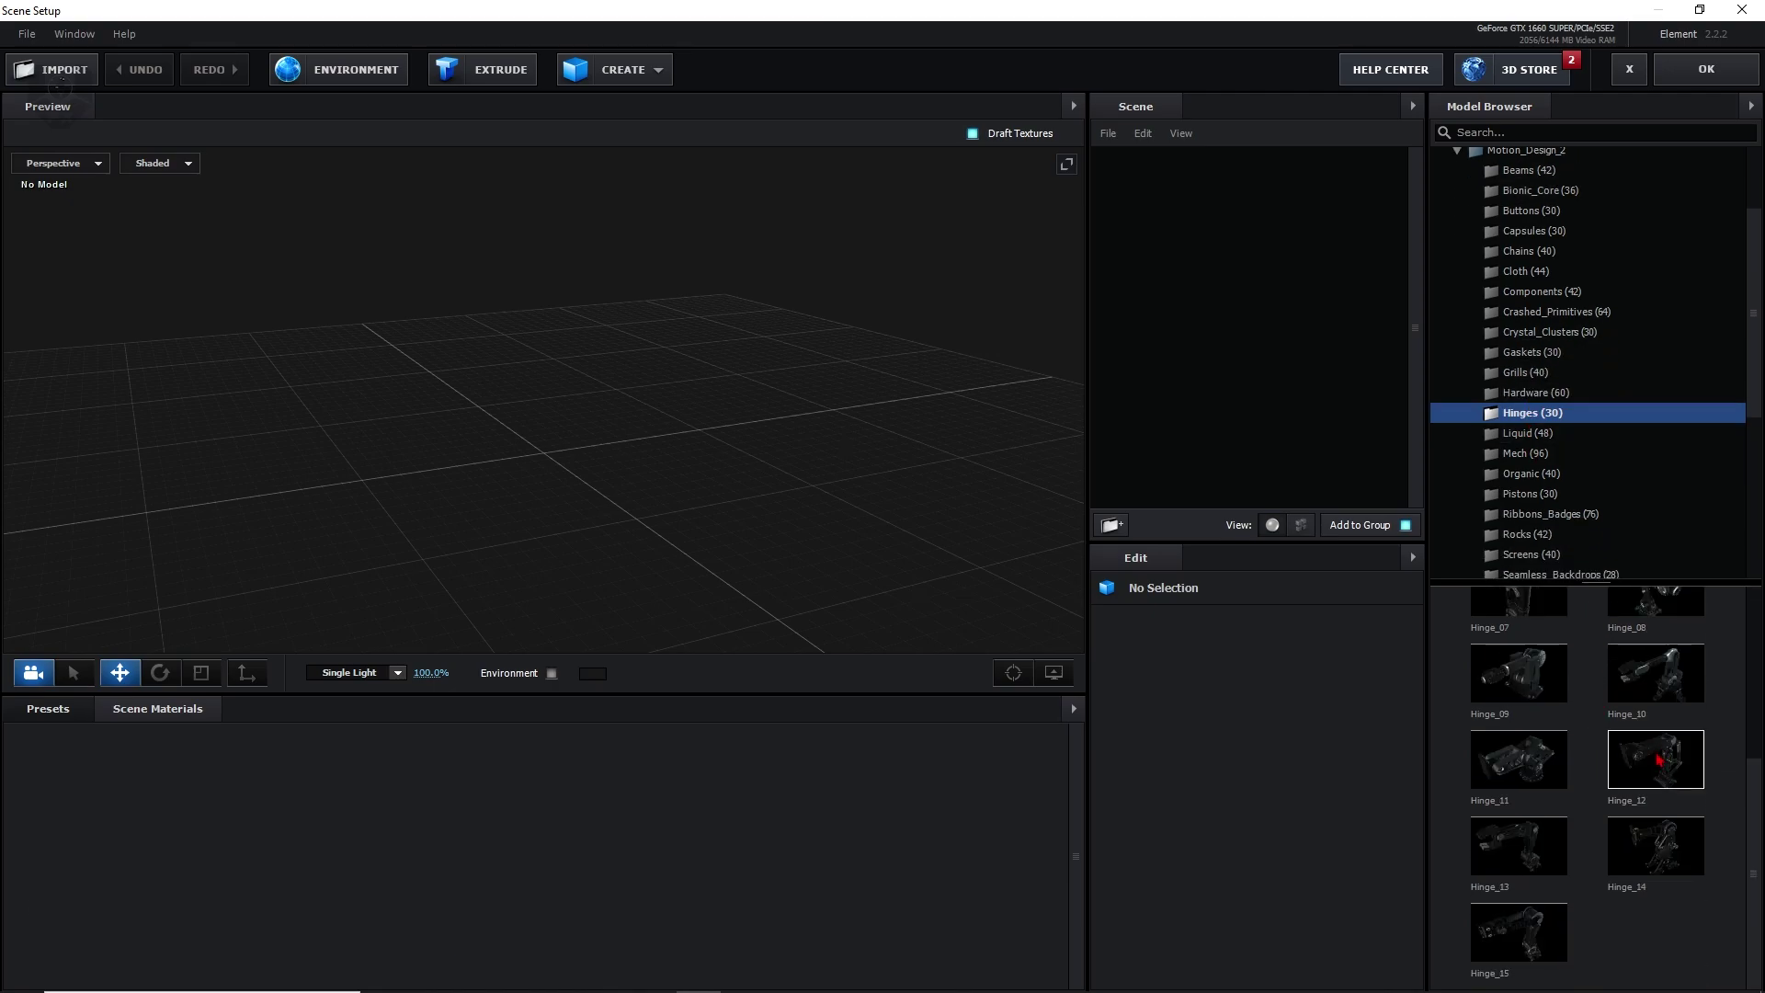
left_click(1658, 760)
- Set the auxiliary animation channel of Hinge_12 to Channel 1
mouse_move(618, 515)
left_mouse_down()
mouse_move(584, 522)
mouse_move(658, 522)
mouse_move(635, 520)
left_mouse_up()
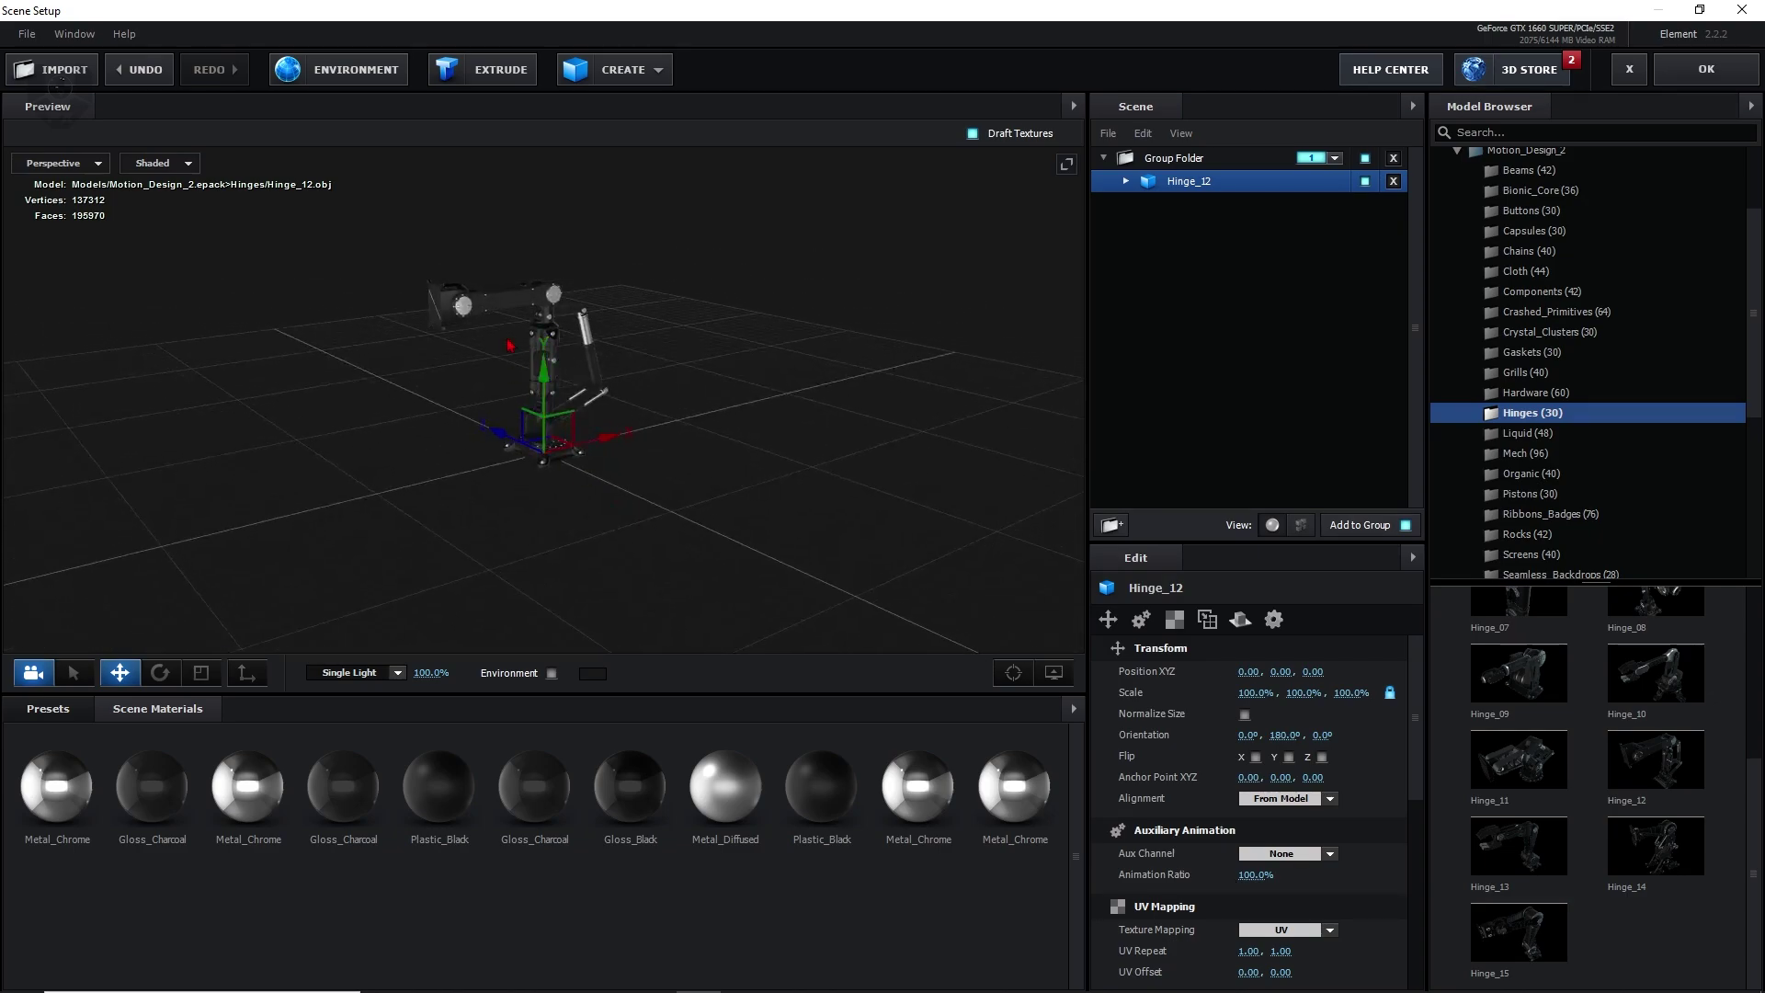
scroll(510, 345, "up", 3)
middle_click_drag(510, 345, 488, 480)
left_click_drag(488, 480, 449, 458)
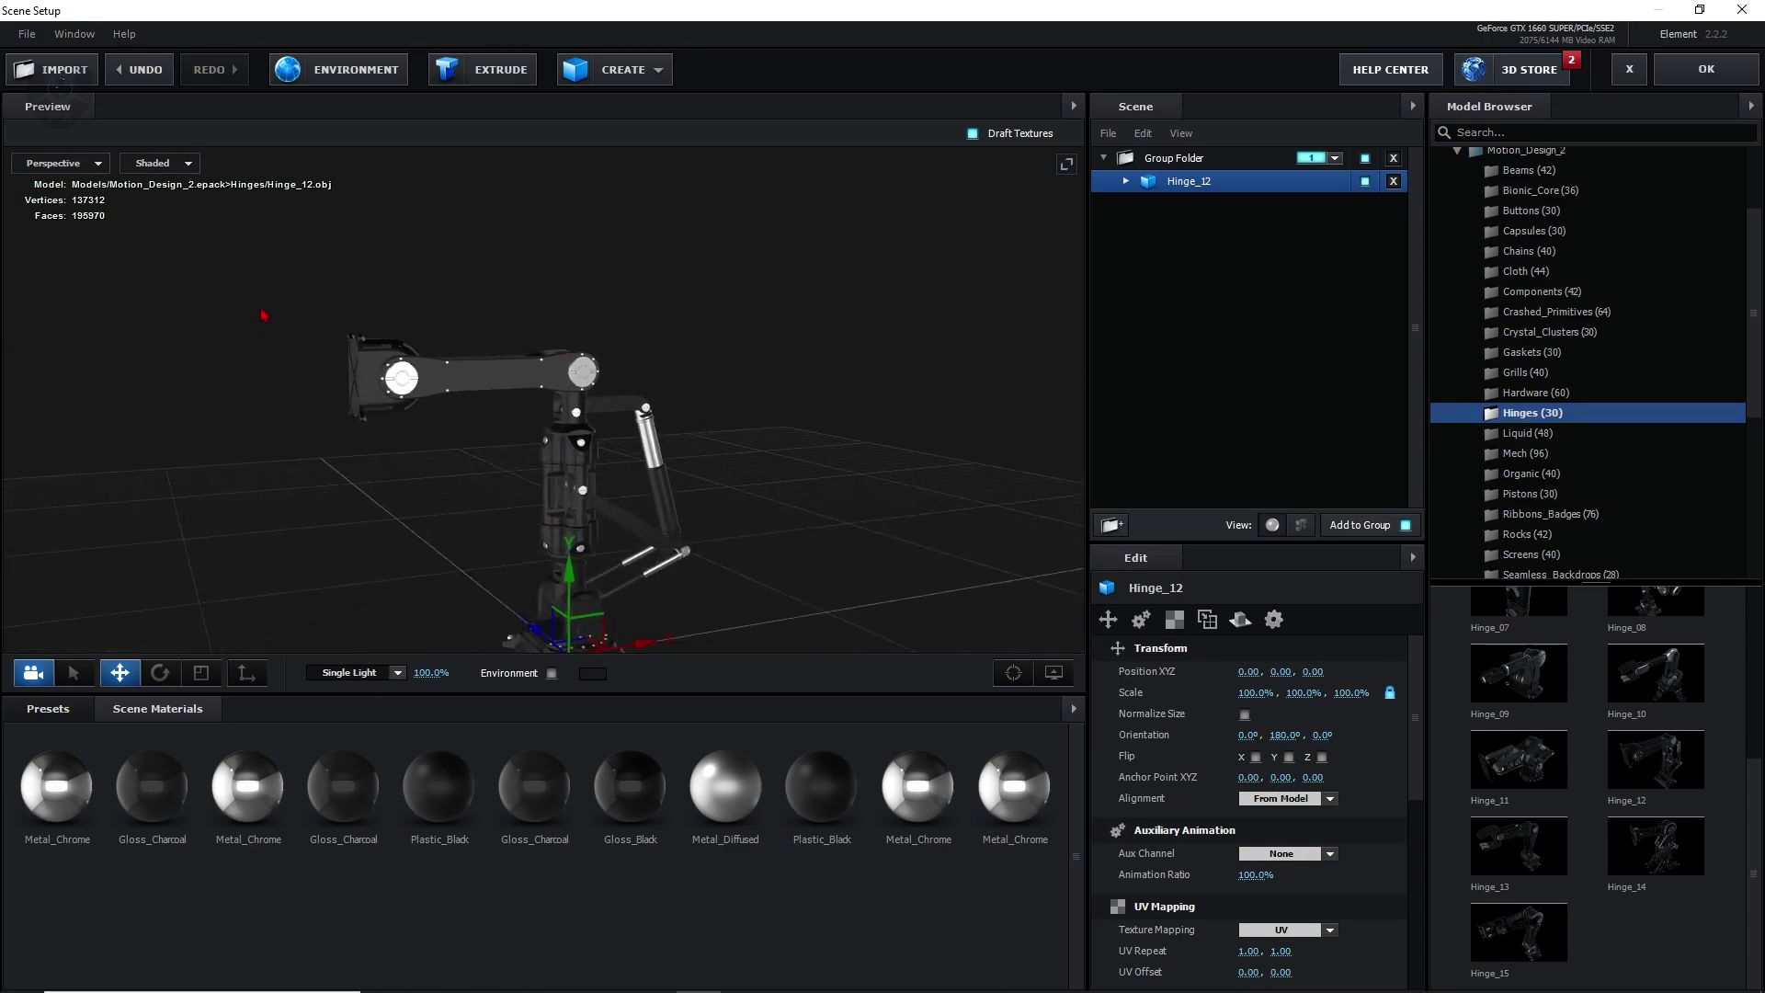
left_click_drag(547, 383, 472, 517)
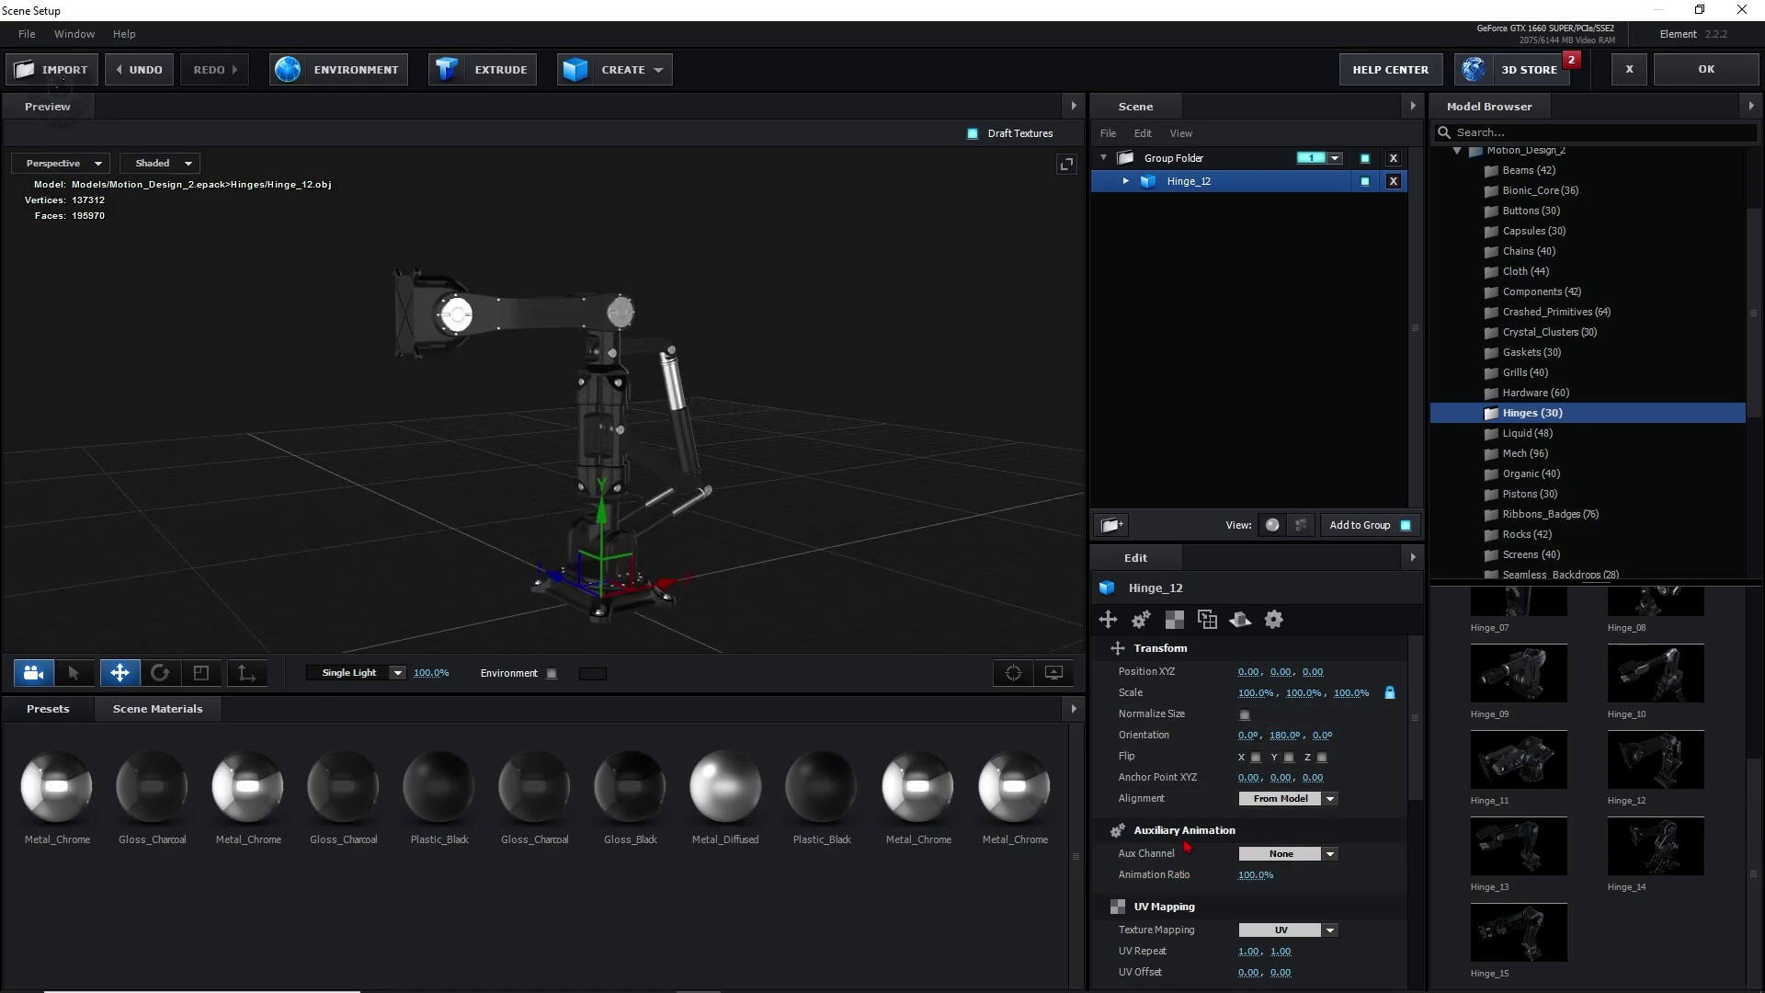
left_click(1249, 856)
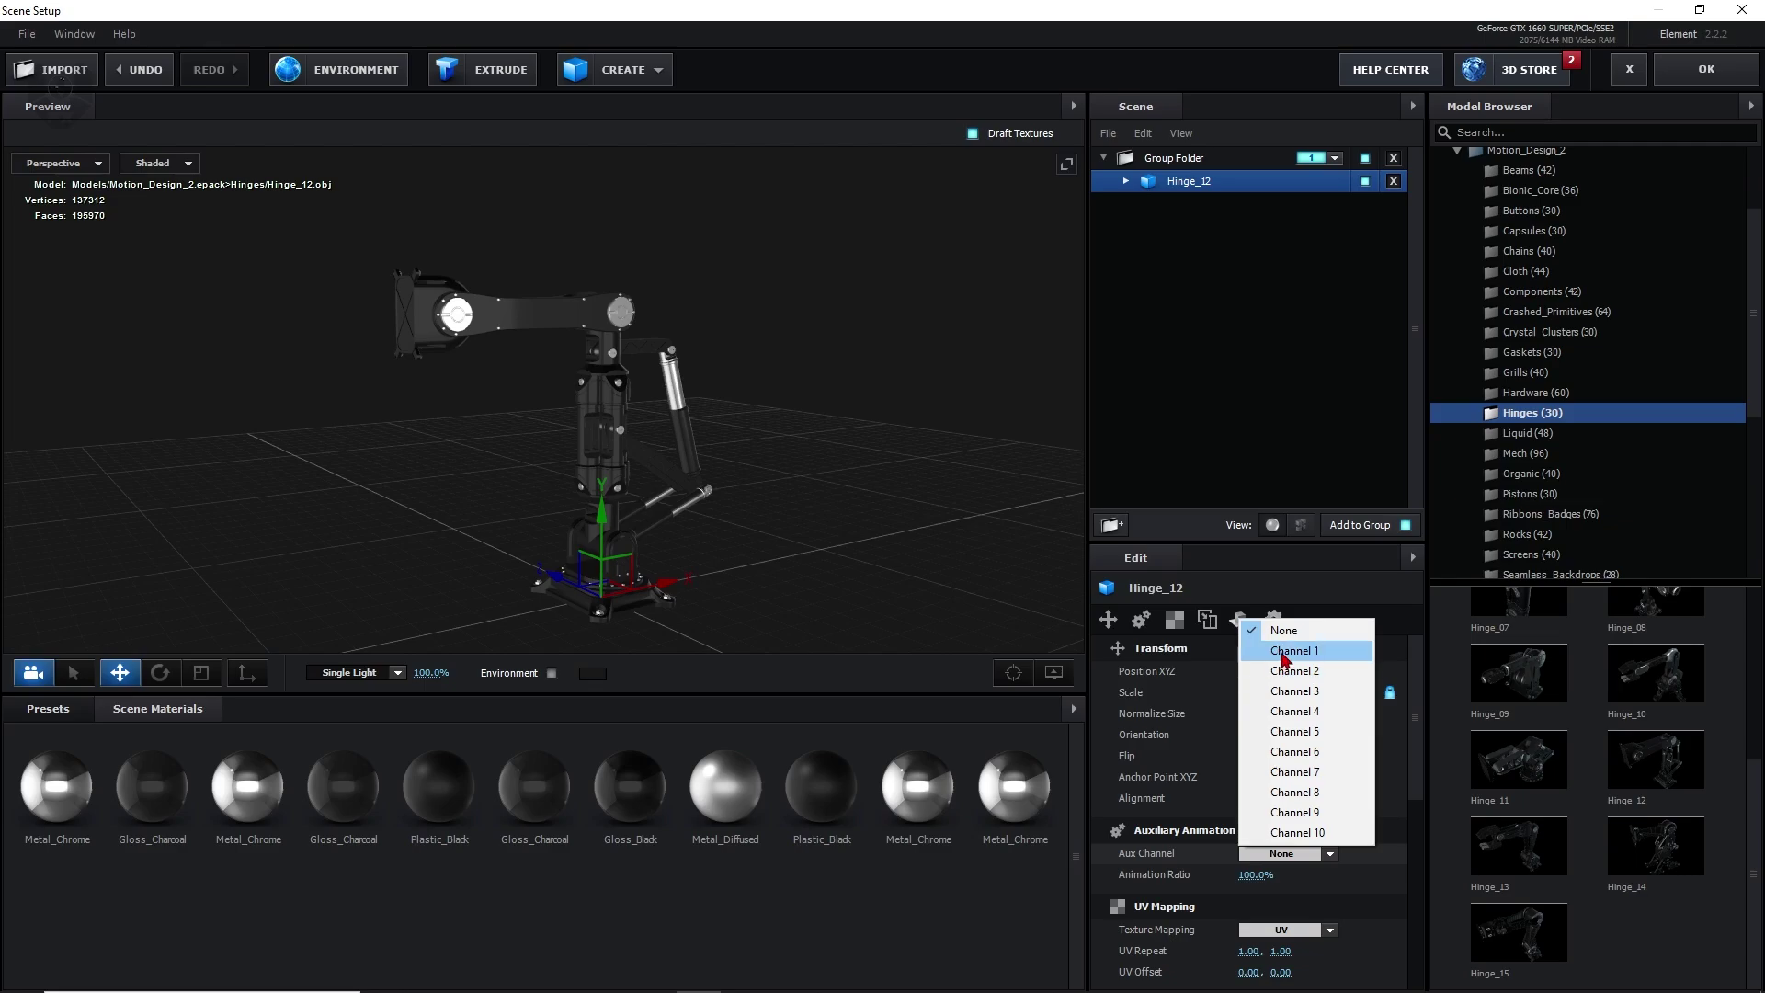
left_click(1288, 651)
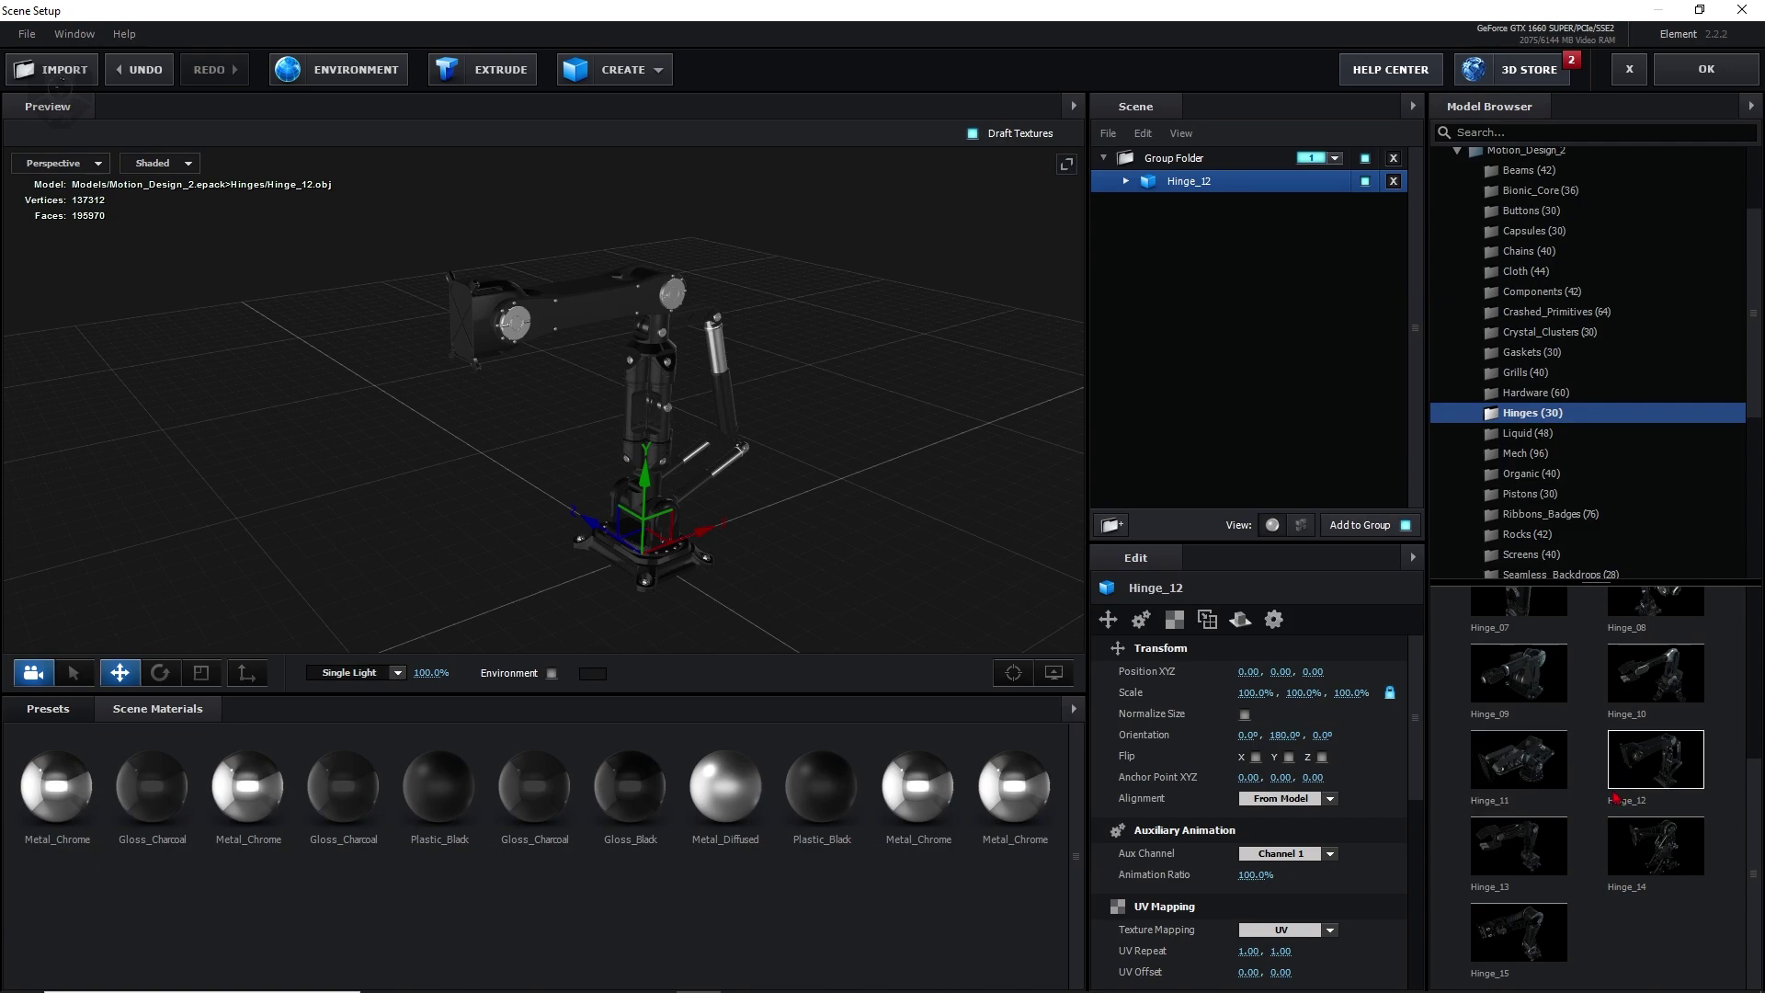
- Add the Hinge_09, Hinge_01 and Hinge_03 models from the Hinges collection to the same group
scroll(1499, 738, "up", 1)
double_click(1496, 737)
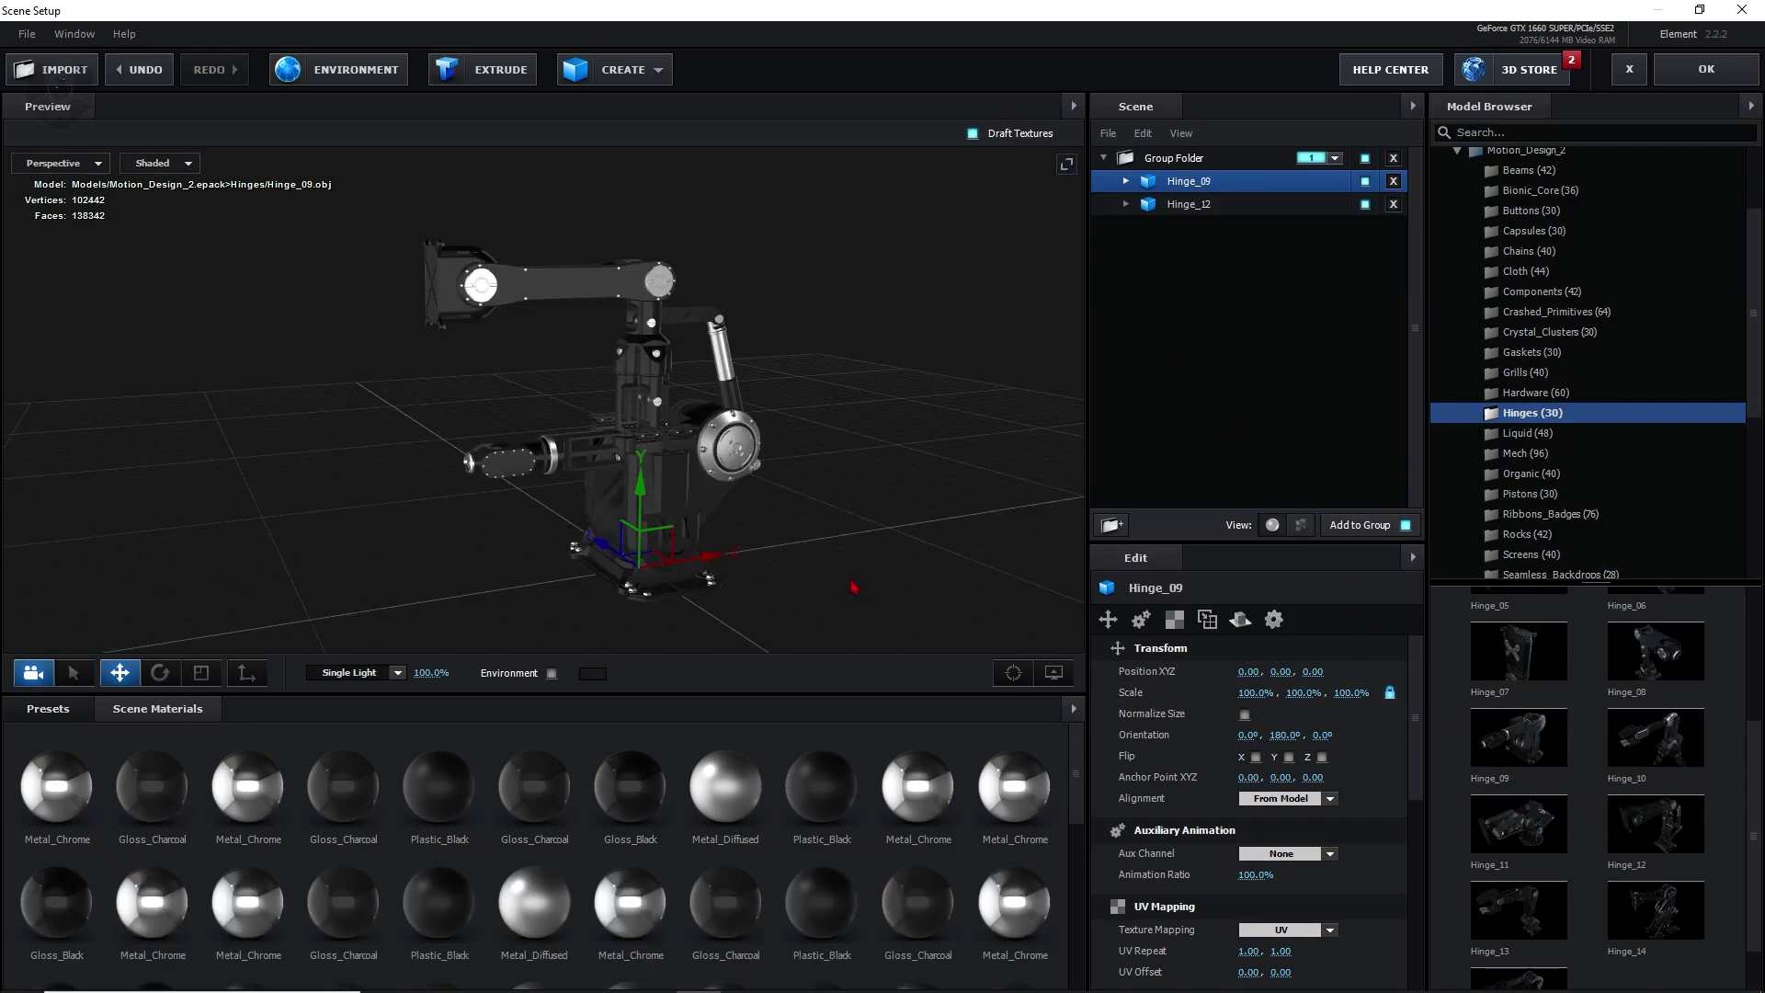
mouse_move(883, 582)
left_mouse_down()
mouse_move(794, 571)
mouse_move(885, 581)
left_mouse_up()
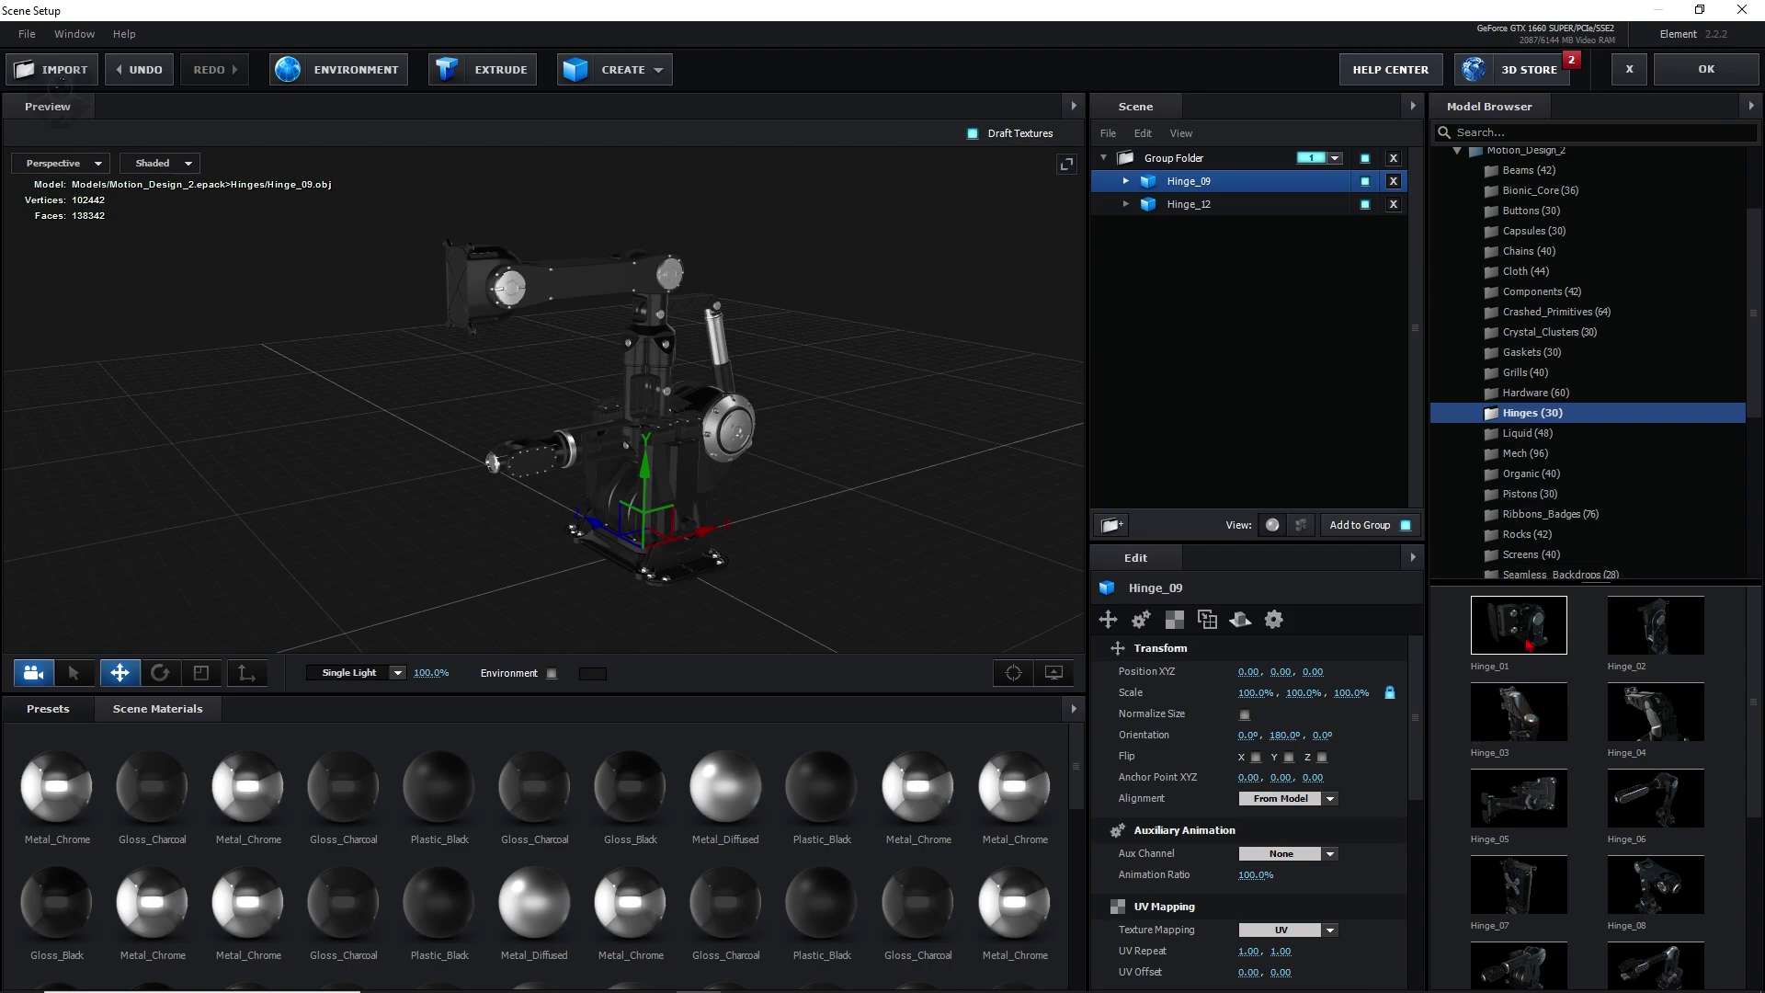
left_click(1529, 643)
left_click(1490, 724)
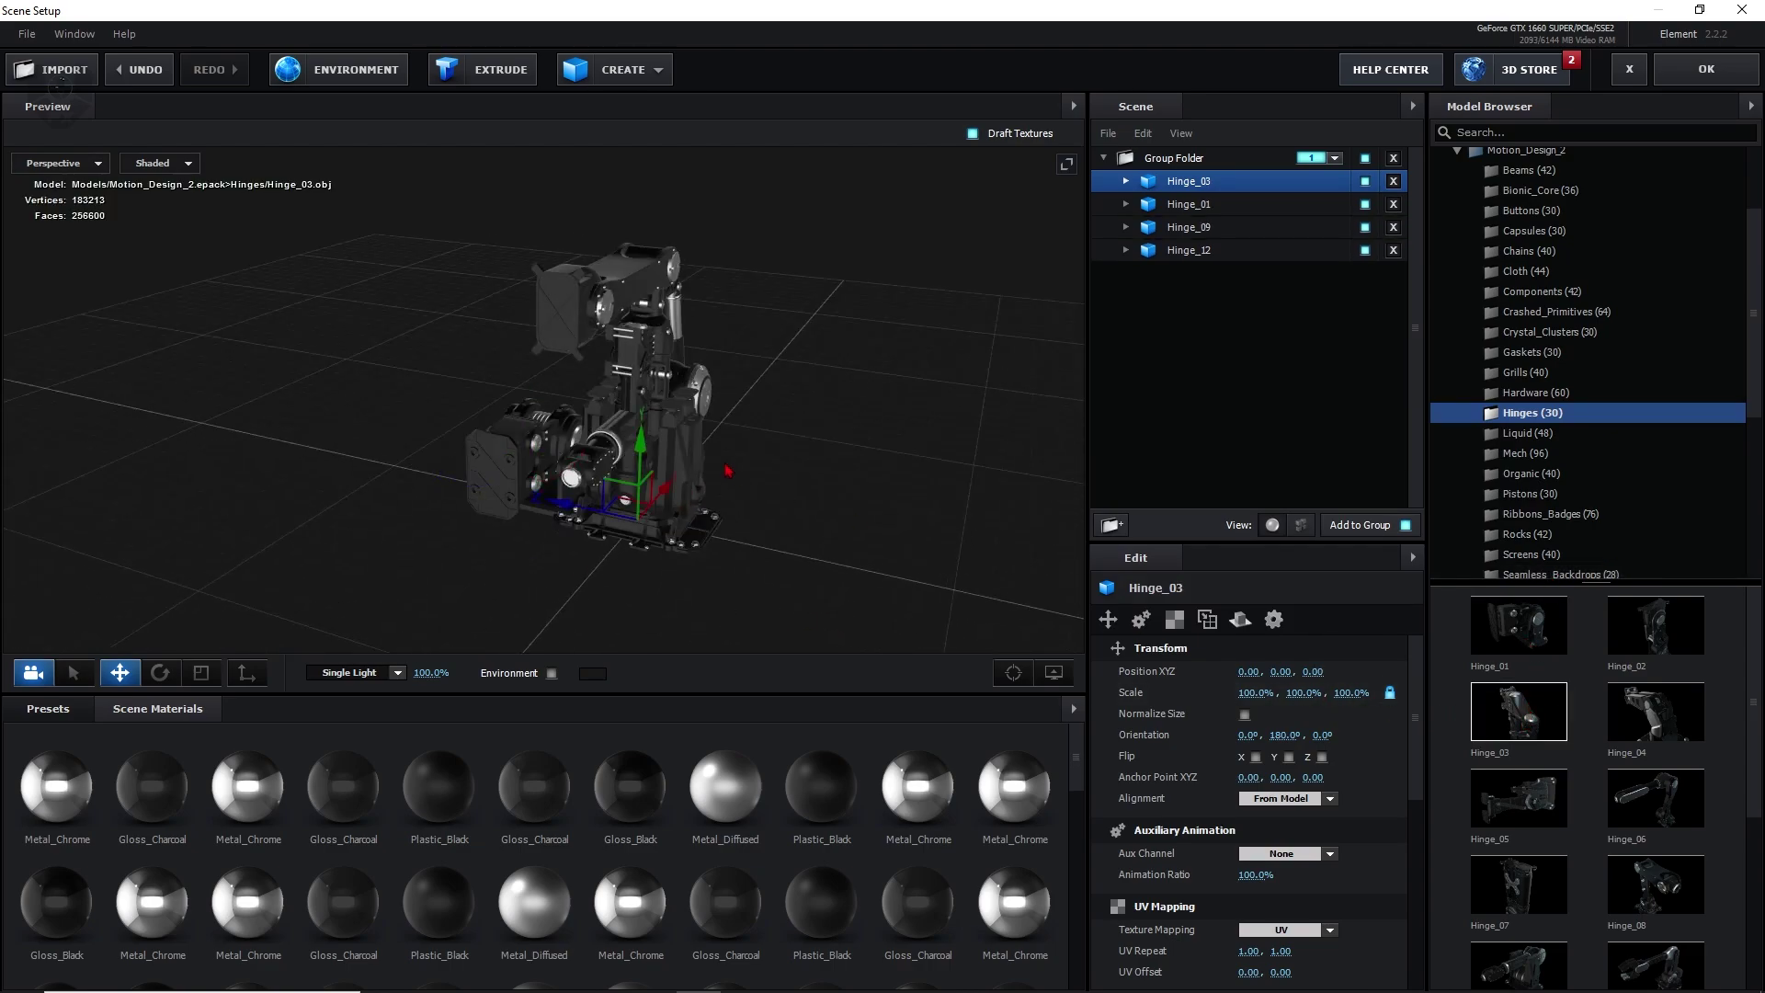
- Move Hinge_03 up and beside the other hinges, to about 0.27 in Y and 0.36 in Z
left_click_drag(442, 471, 410, 499)
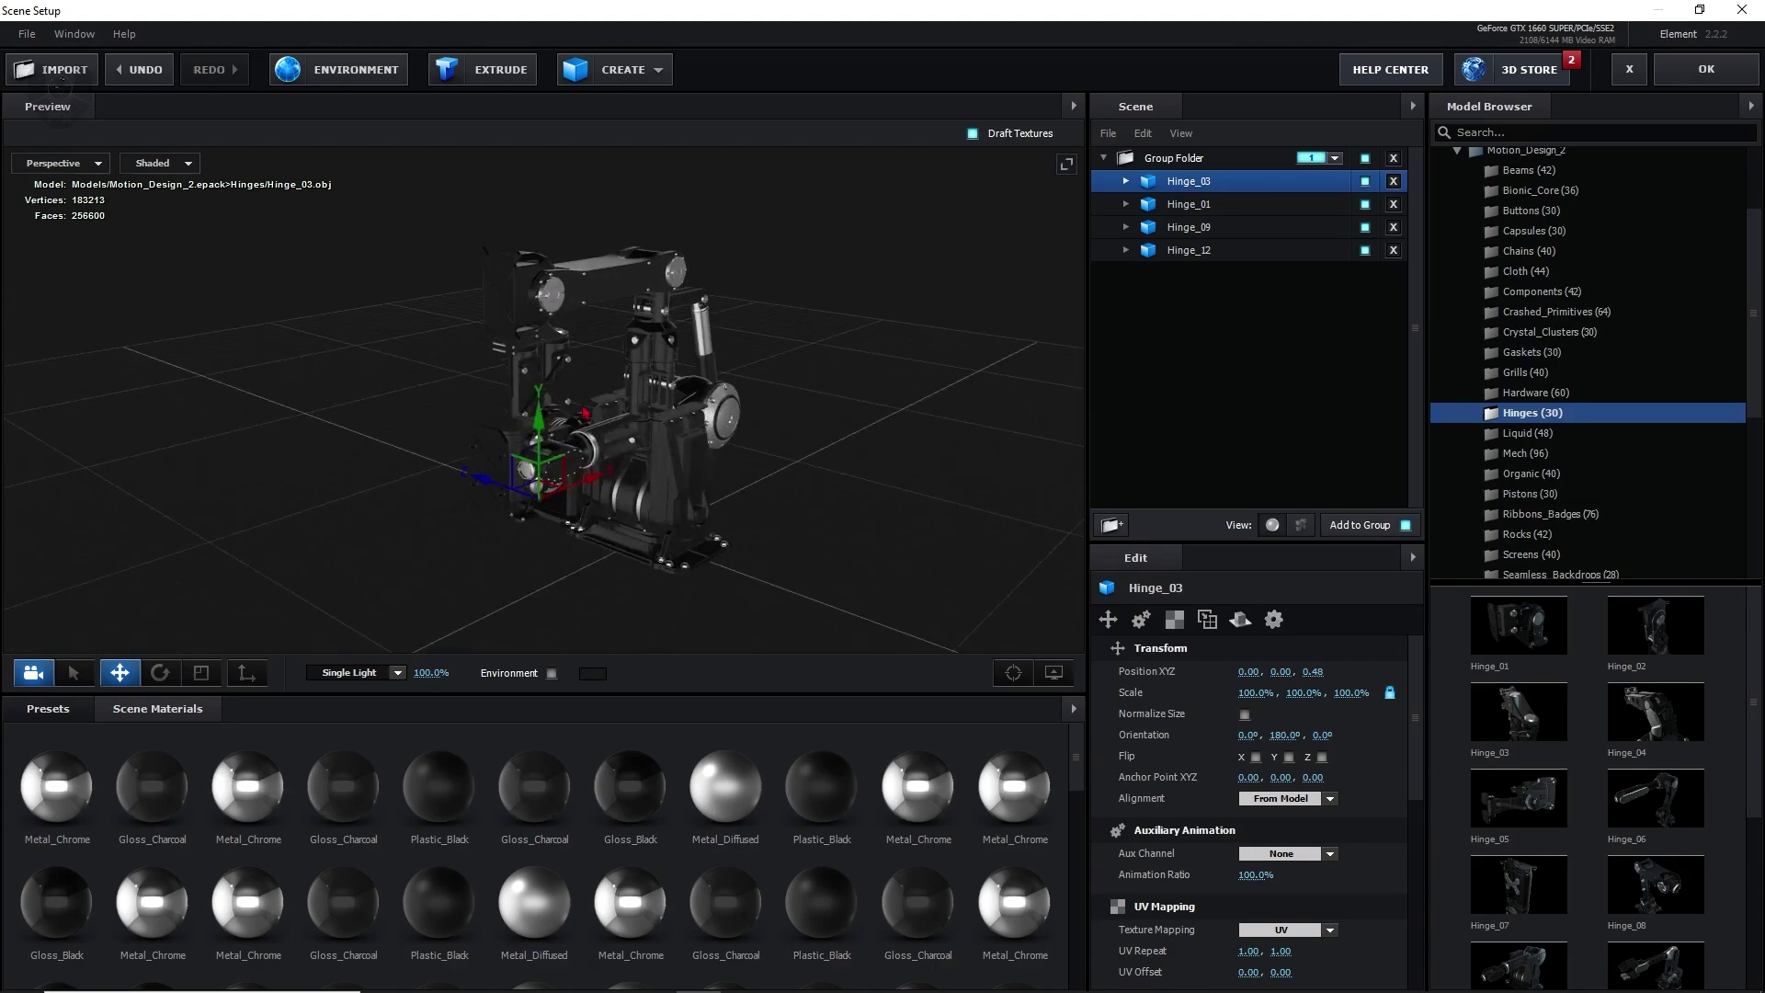
left_click_drag(539, 425, 540, 385)
left_click_drag(589, 431, 689, 410)
left_click_drag(449, 463, 506, 524)
left_click_drag(379, 502, 1042, 319)
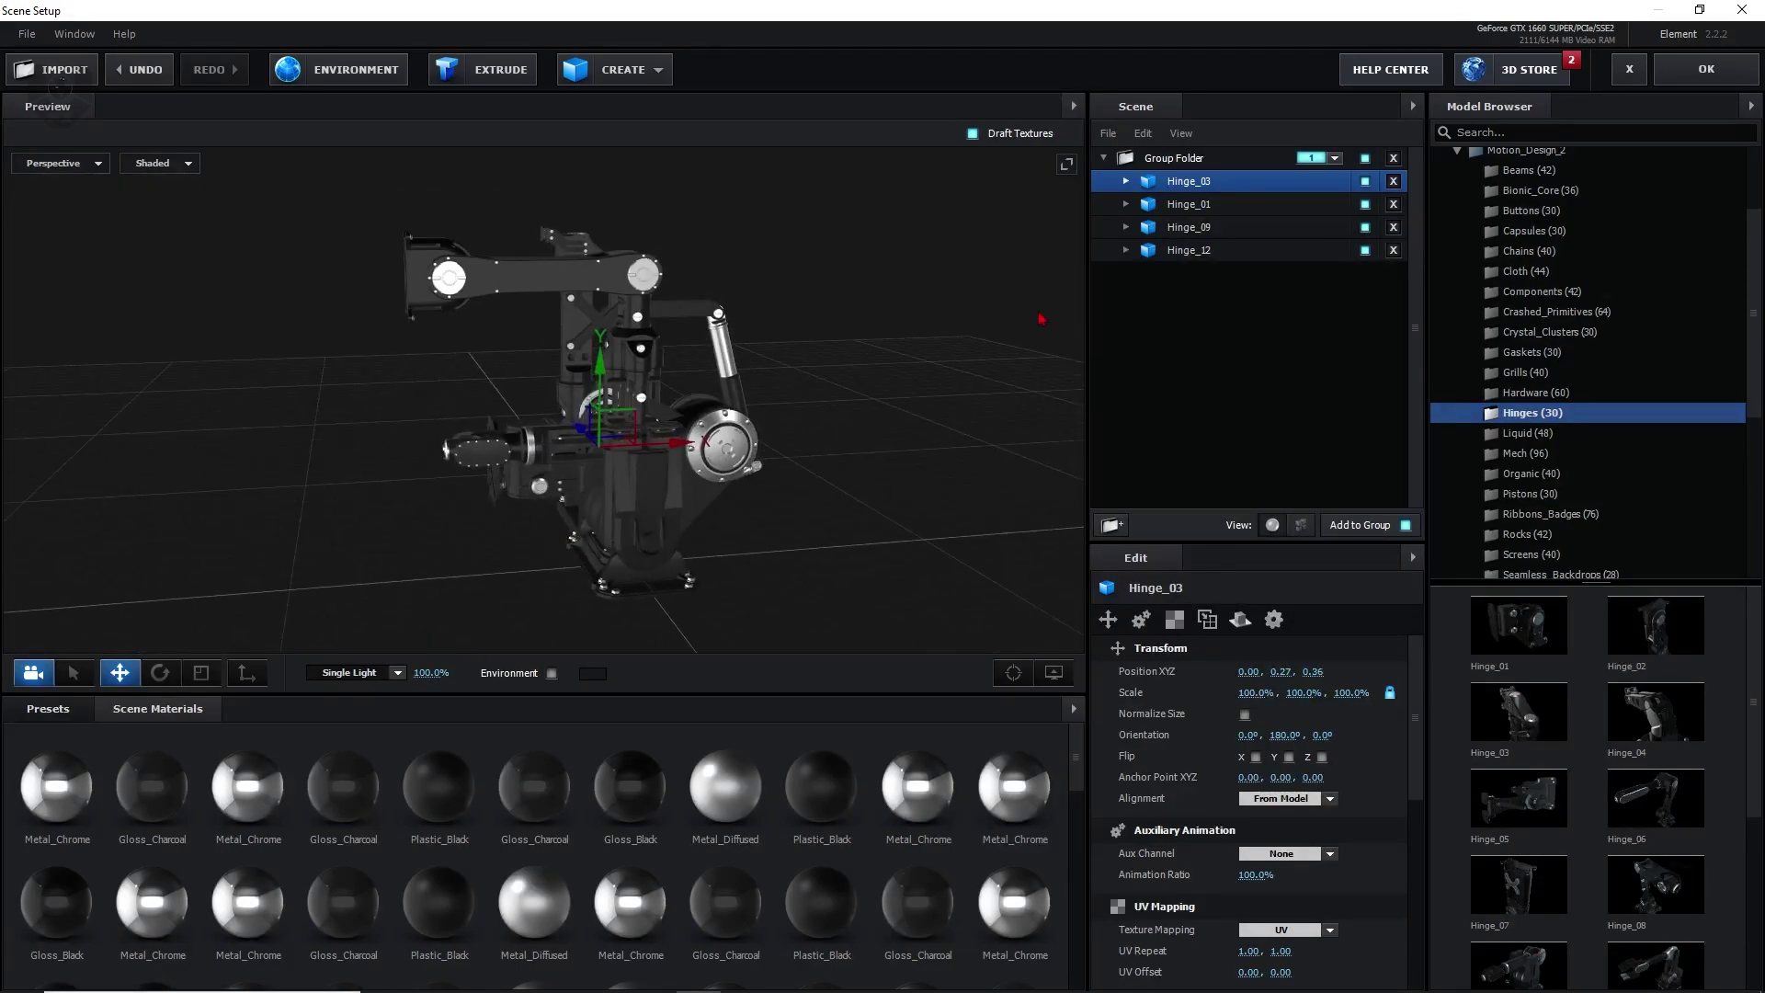
- Nest the hinge group inside a new parent group folder and enable the parent group's symmetry on the Z axis
left_click(1140, 158)
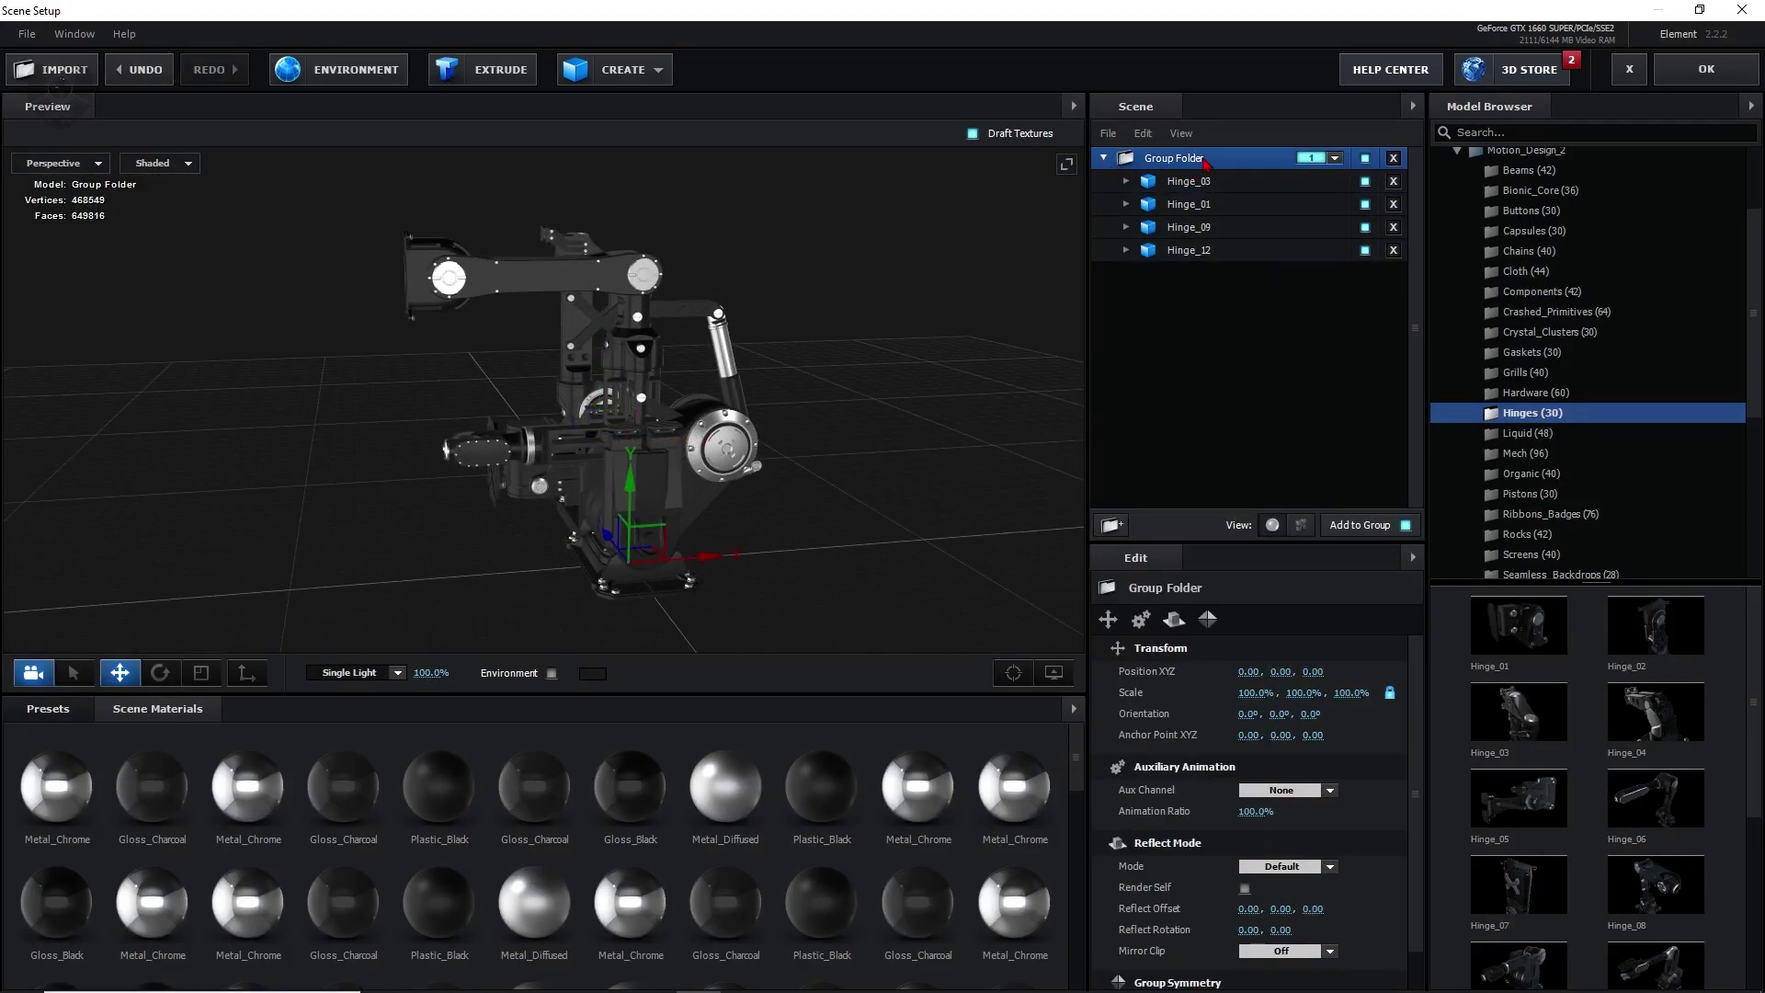
left_click(1115, 528)
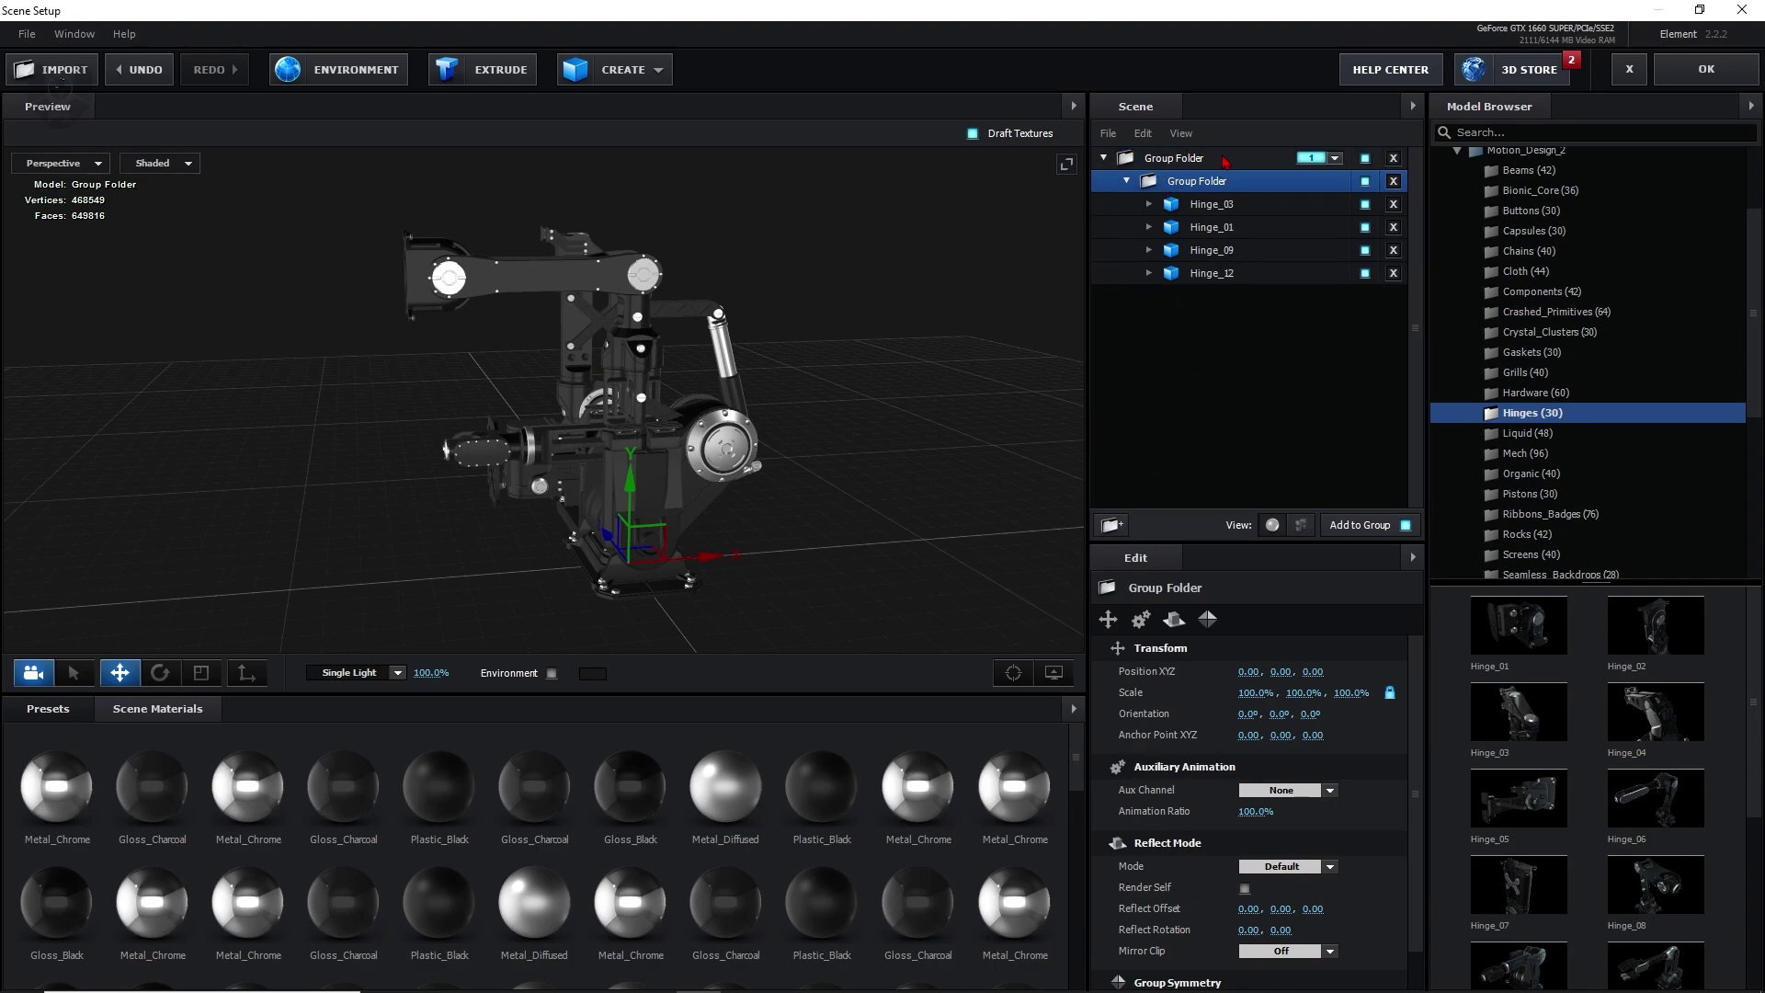
left_click(1200, 162)
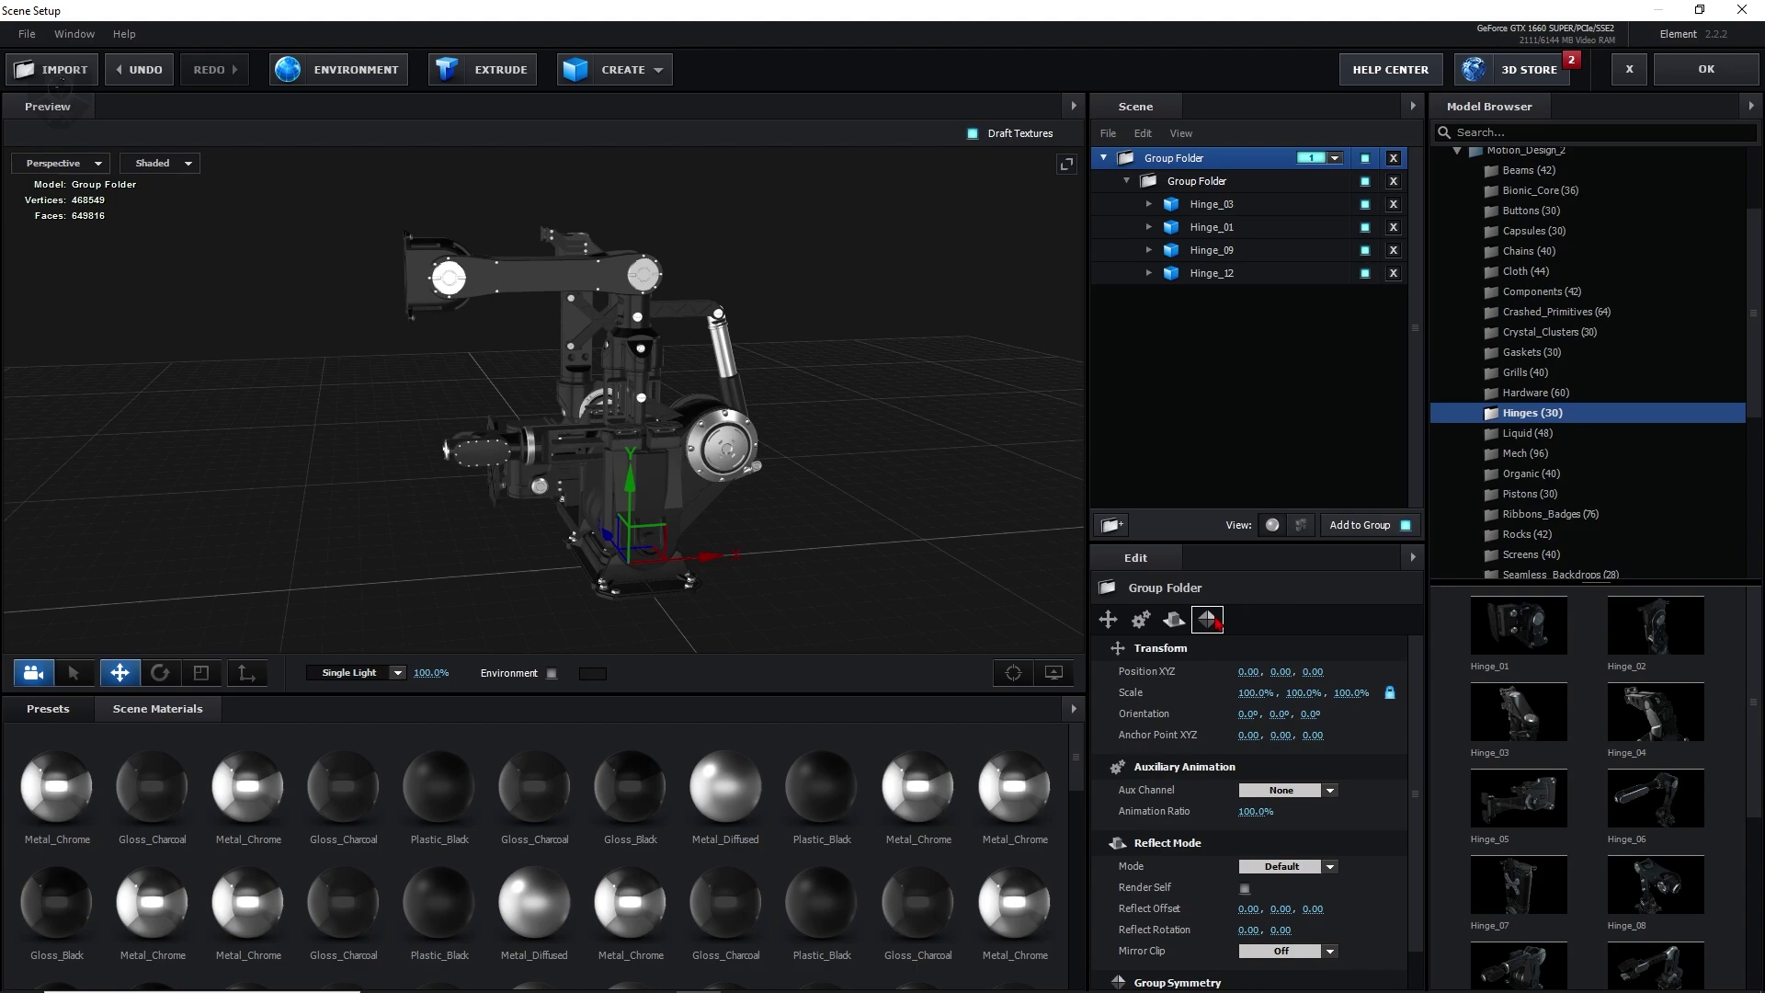
left_click(1208, 620)
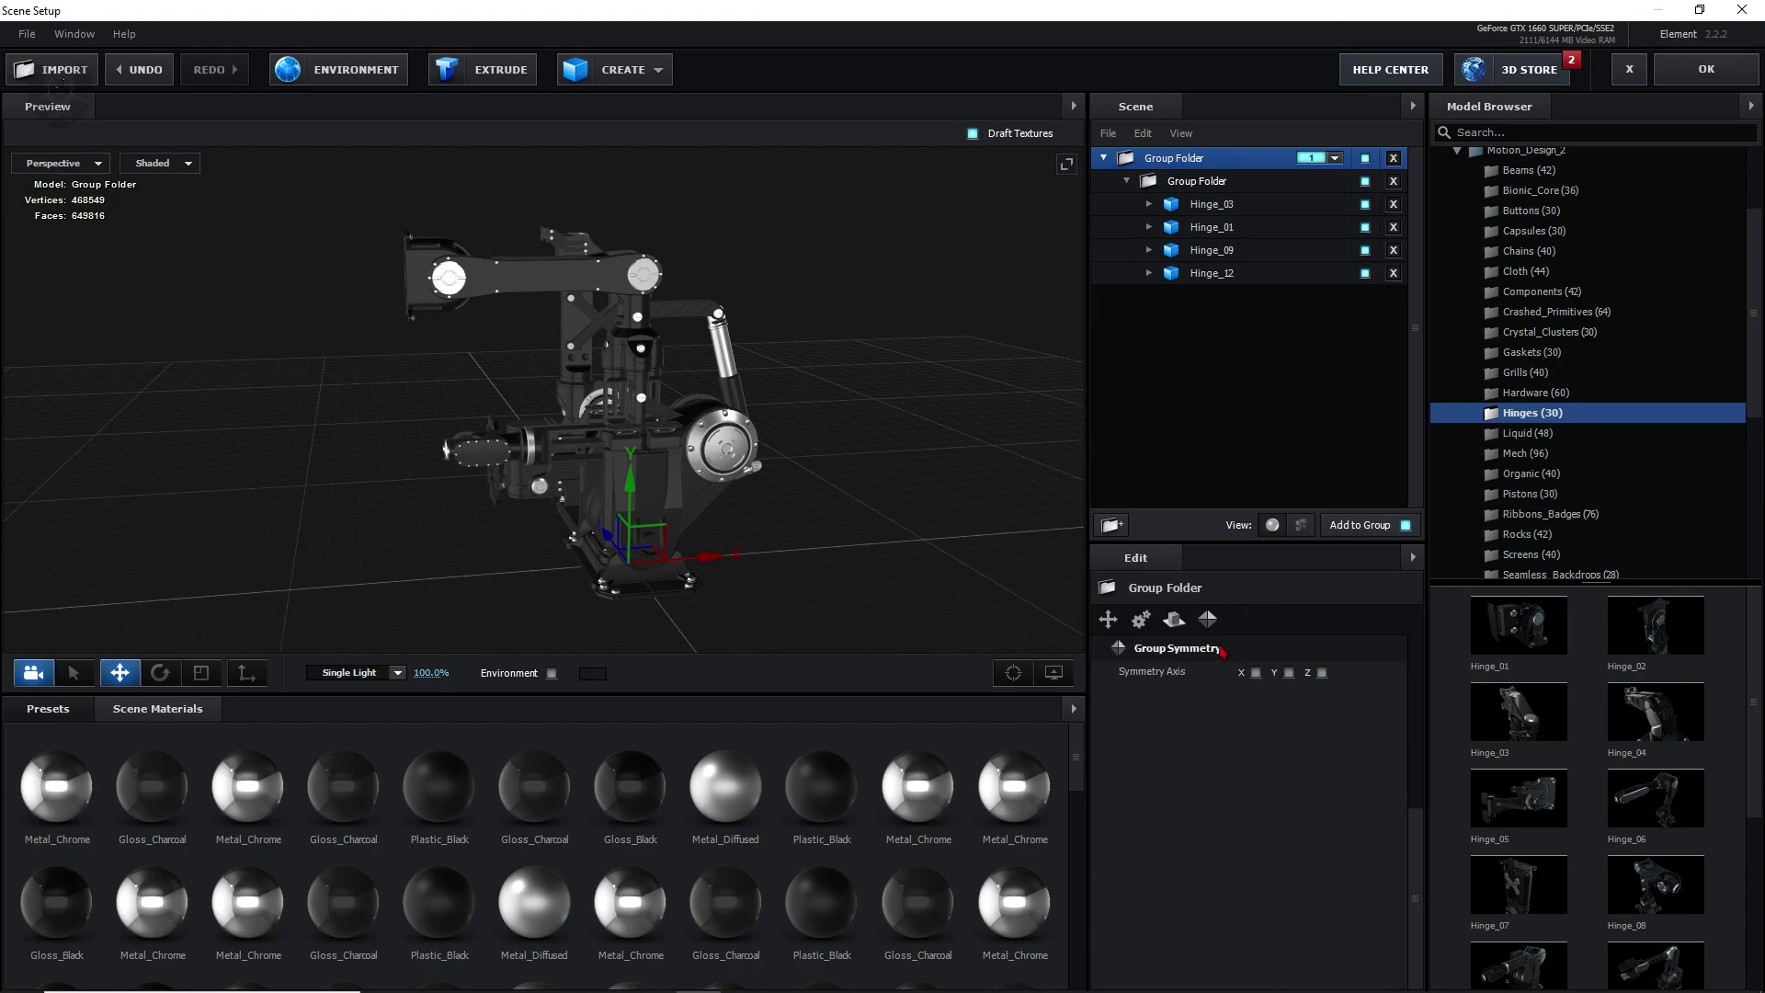
left_click(1321, 676)
left_click_drag(831, 542, 936, 565)
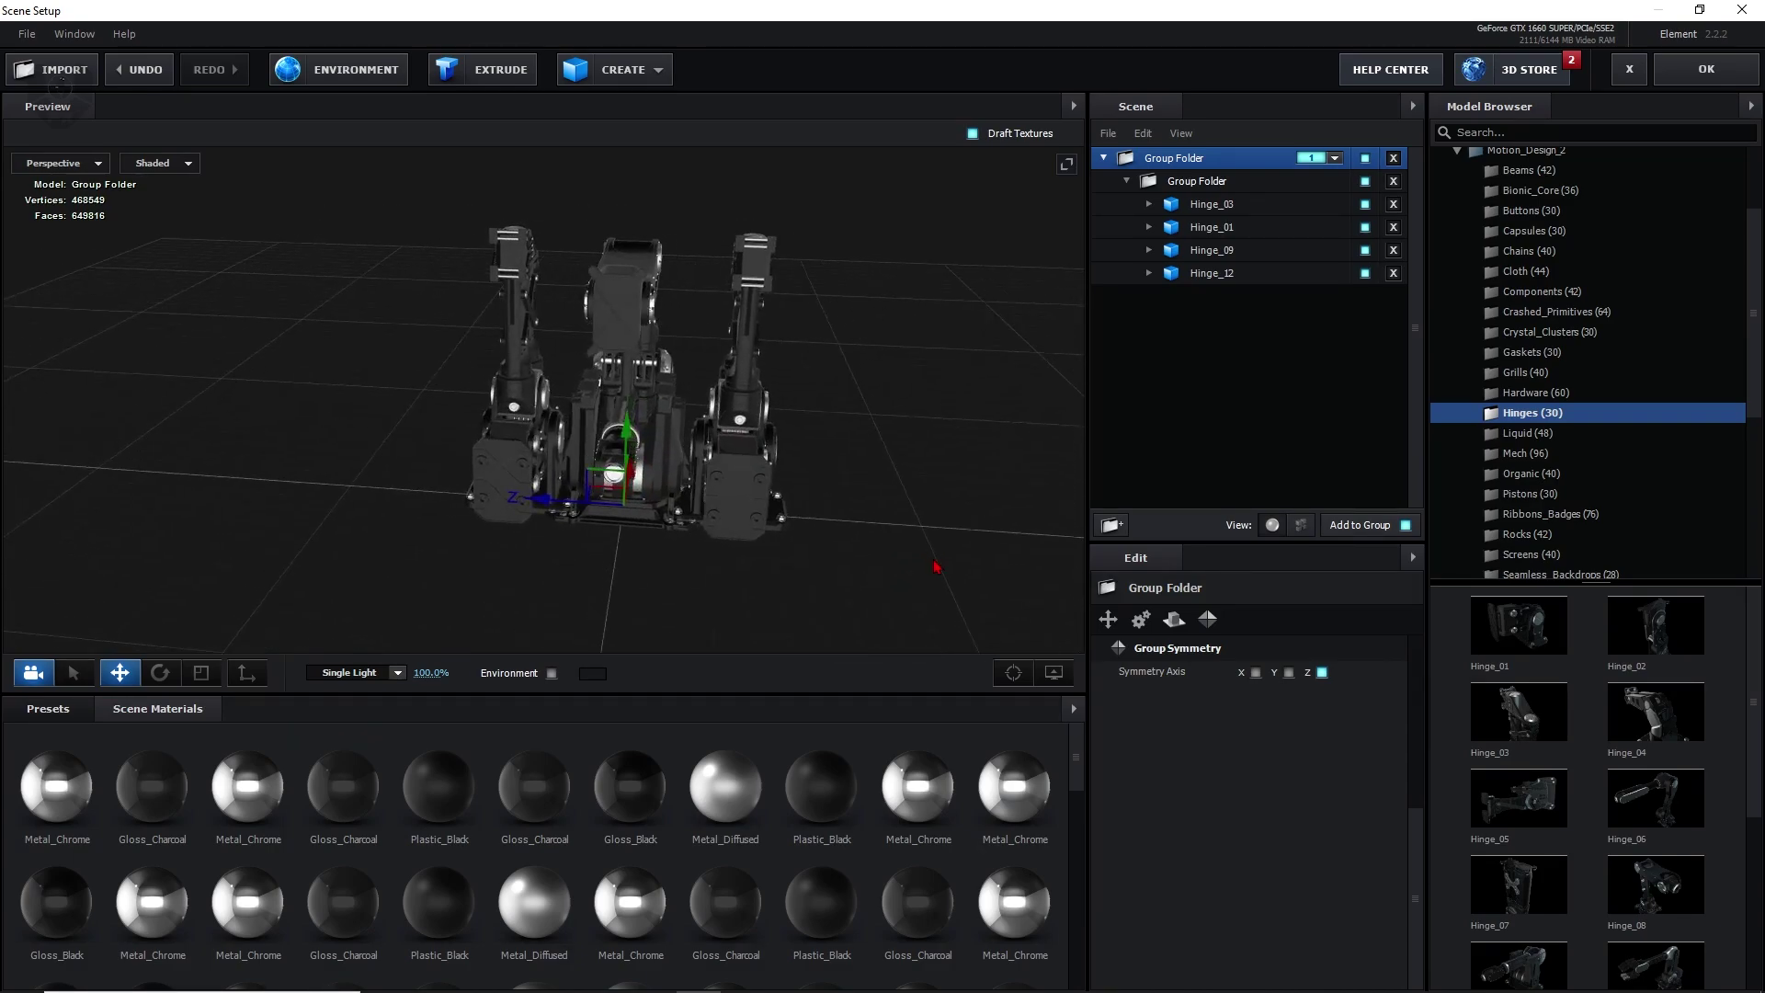
- Move the inner hinge group along the Z axis away from the symmetry centre to separate the two mirrored halves
left_click(1177, 190)
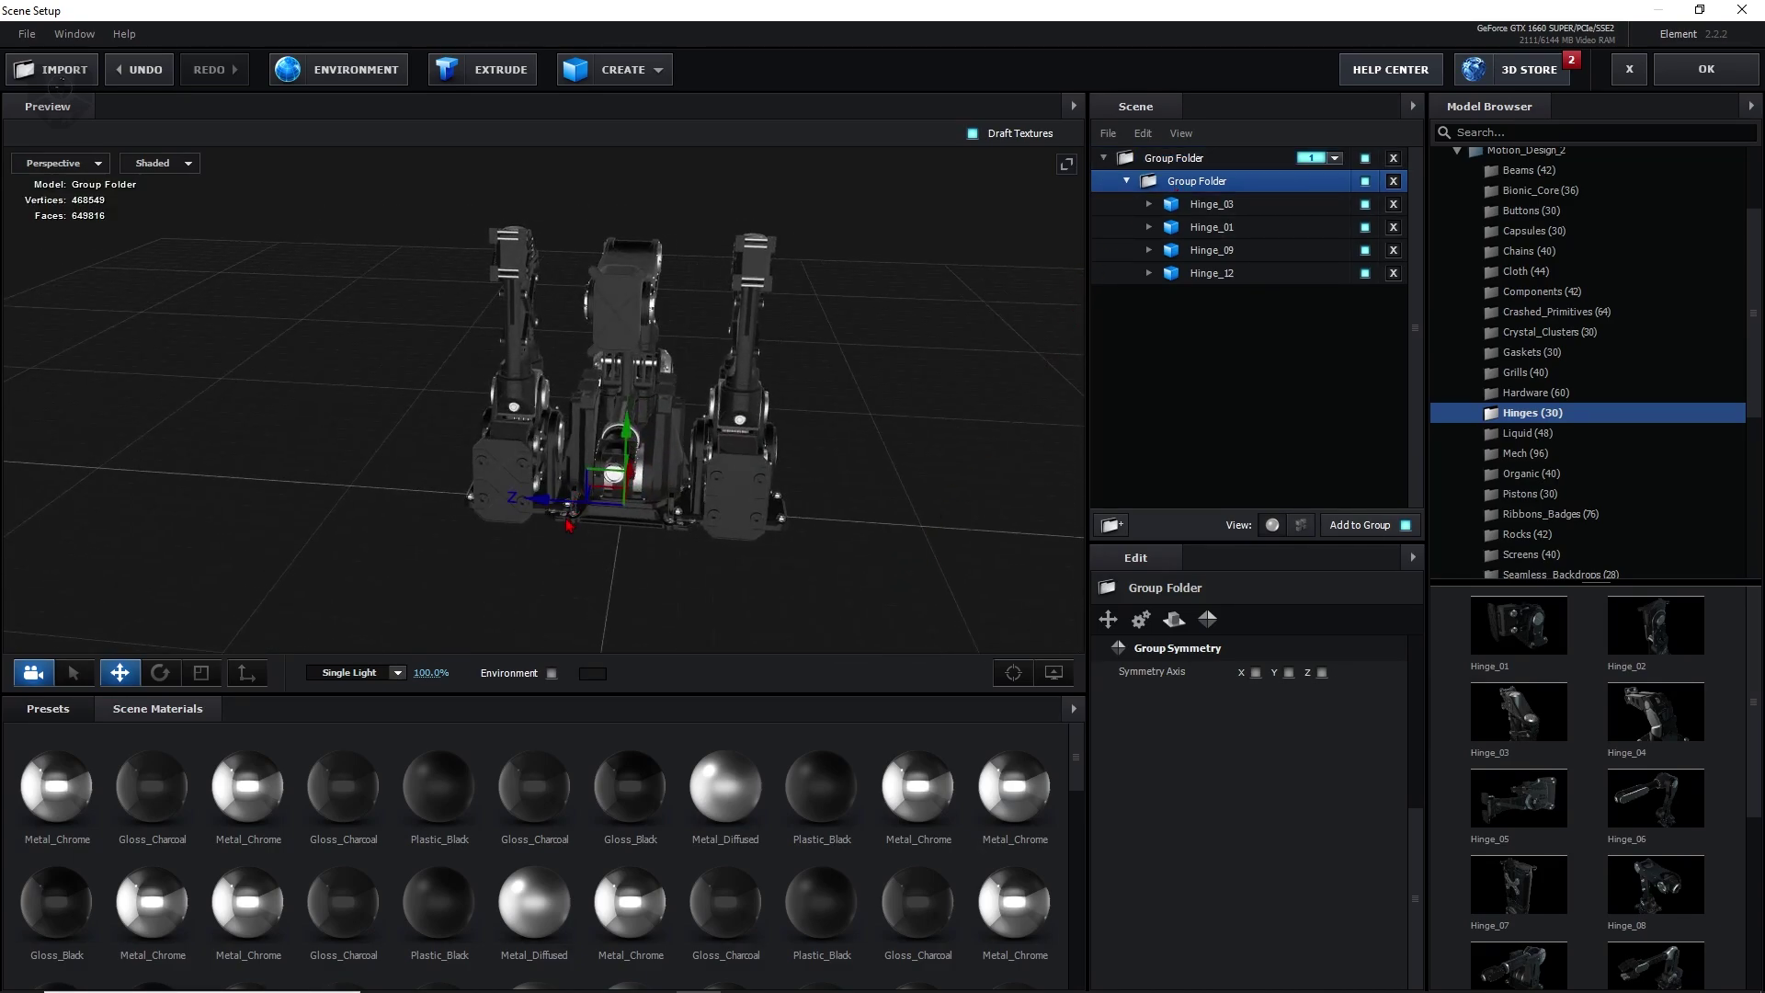
left_click_drag(564, 510, 501, 500)
left_click_drag(494, 580, 699, 560)
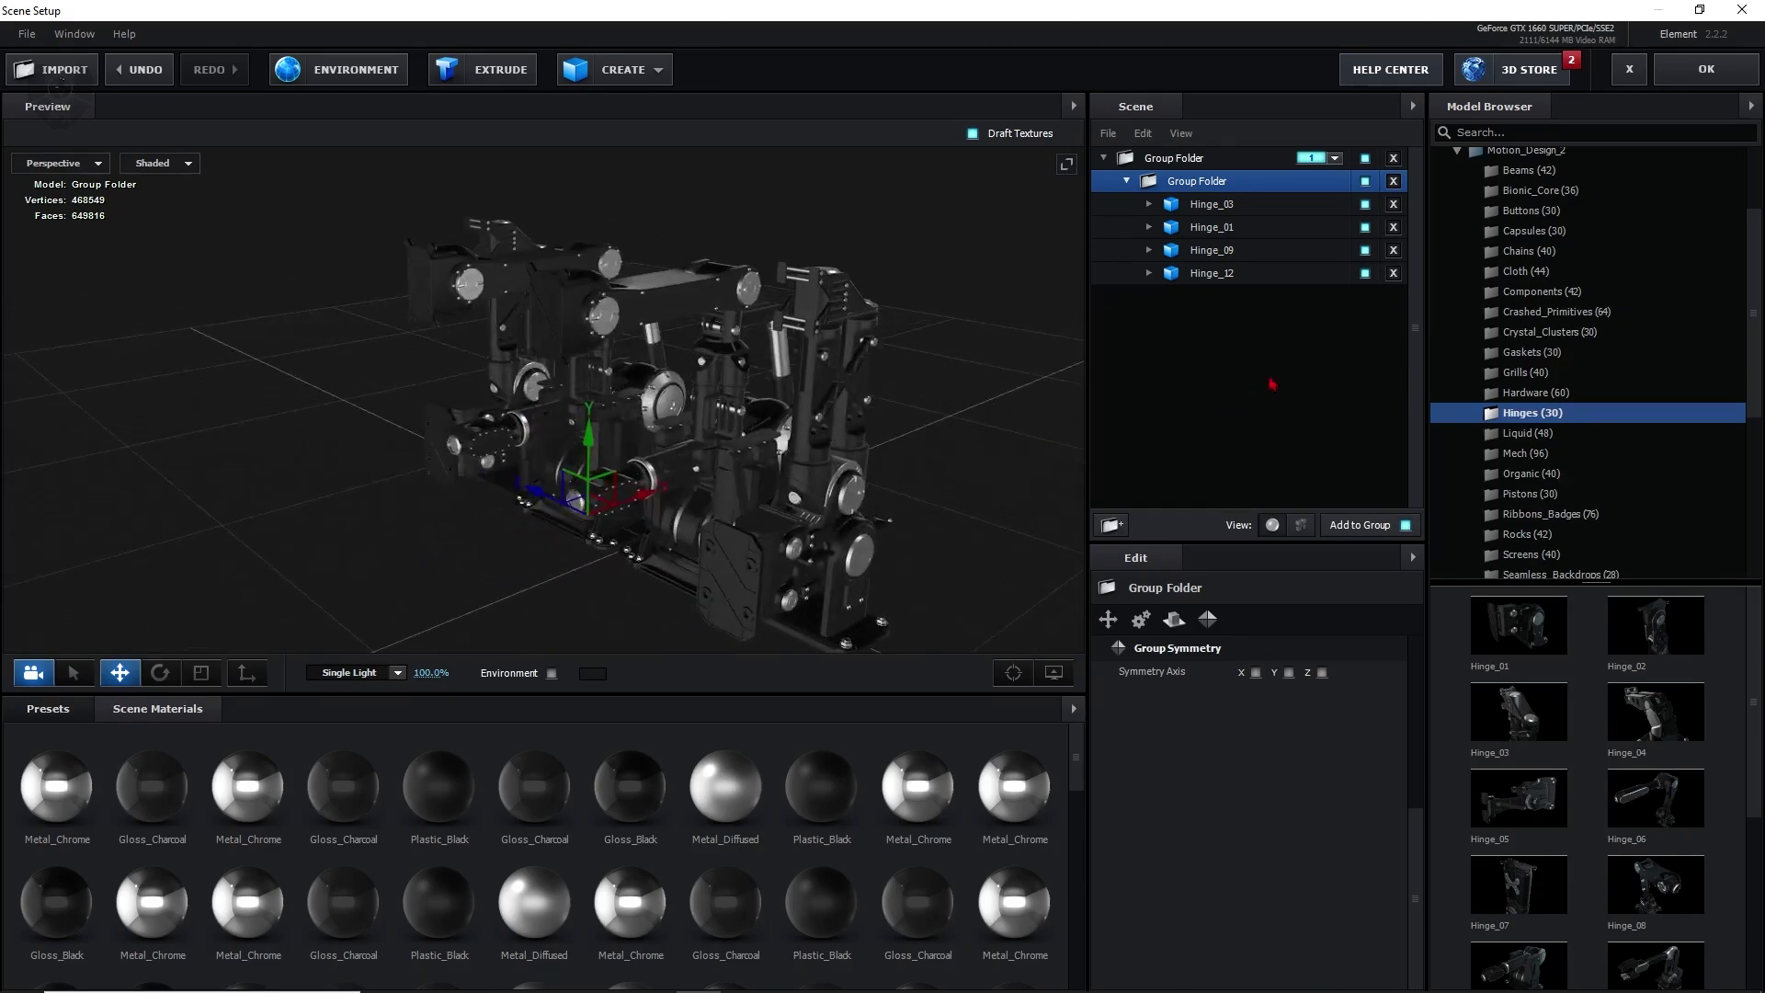
- Apply the Gold preset from the Physical materials to the round joint disc on the arm of Hinge_12
left_click(1218, 211)
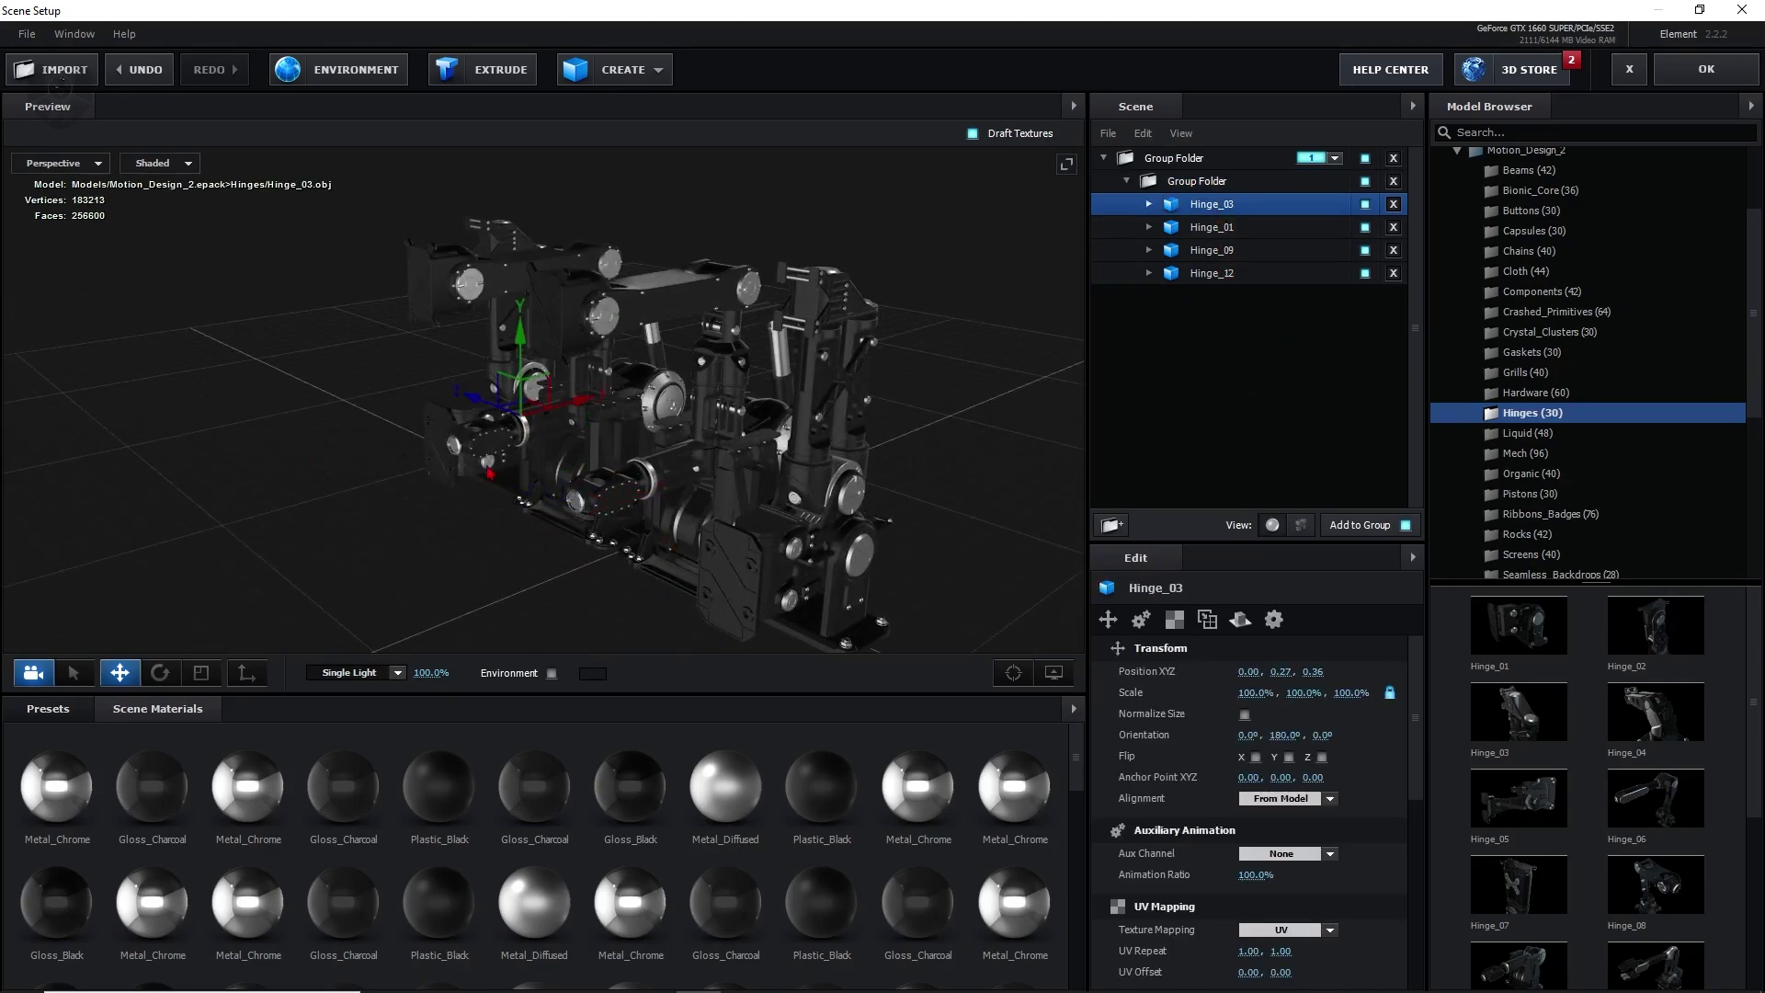
left_click_drag(562, 545, 666, 499)
scroll(666, 498, "up", 3)
scroll(664, 496, "down", 2)
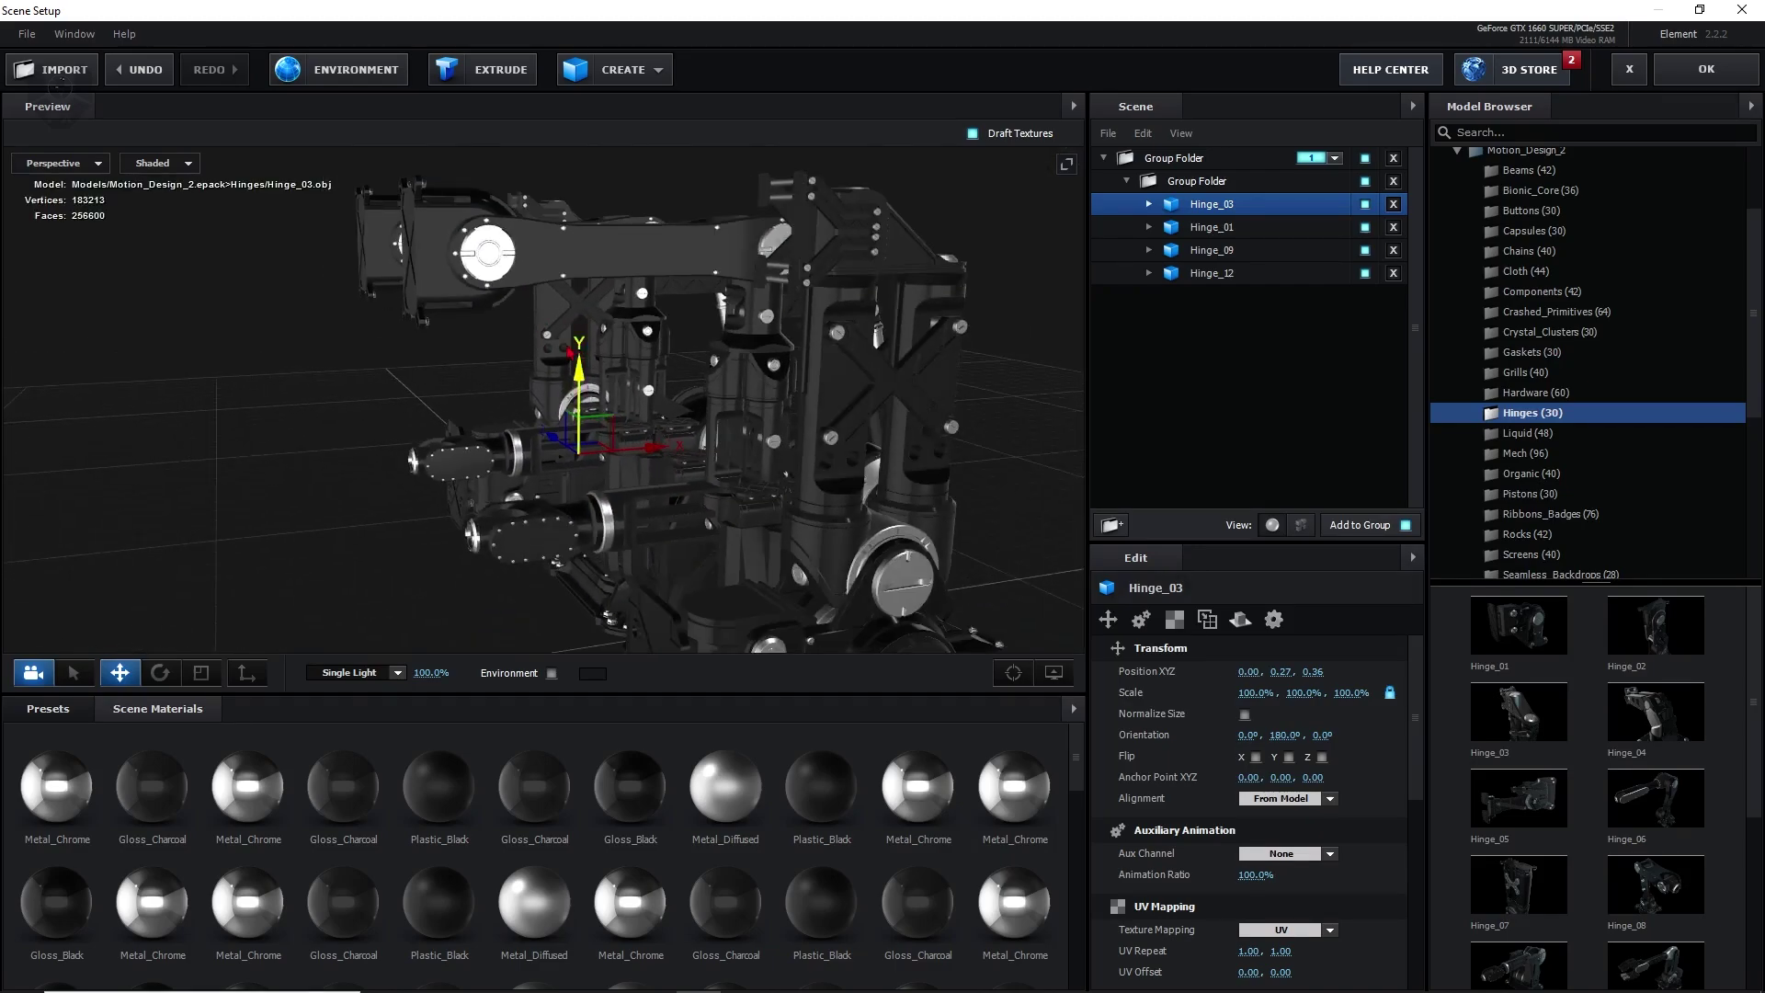
left_click(51, 709)
left_click(94, 834)
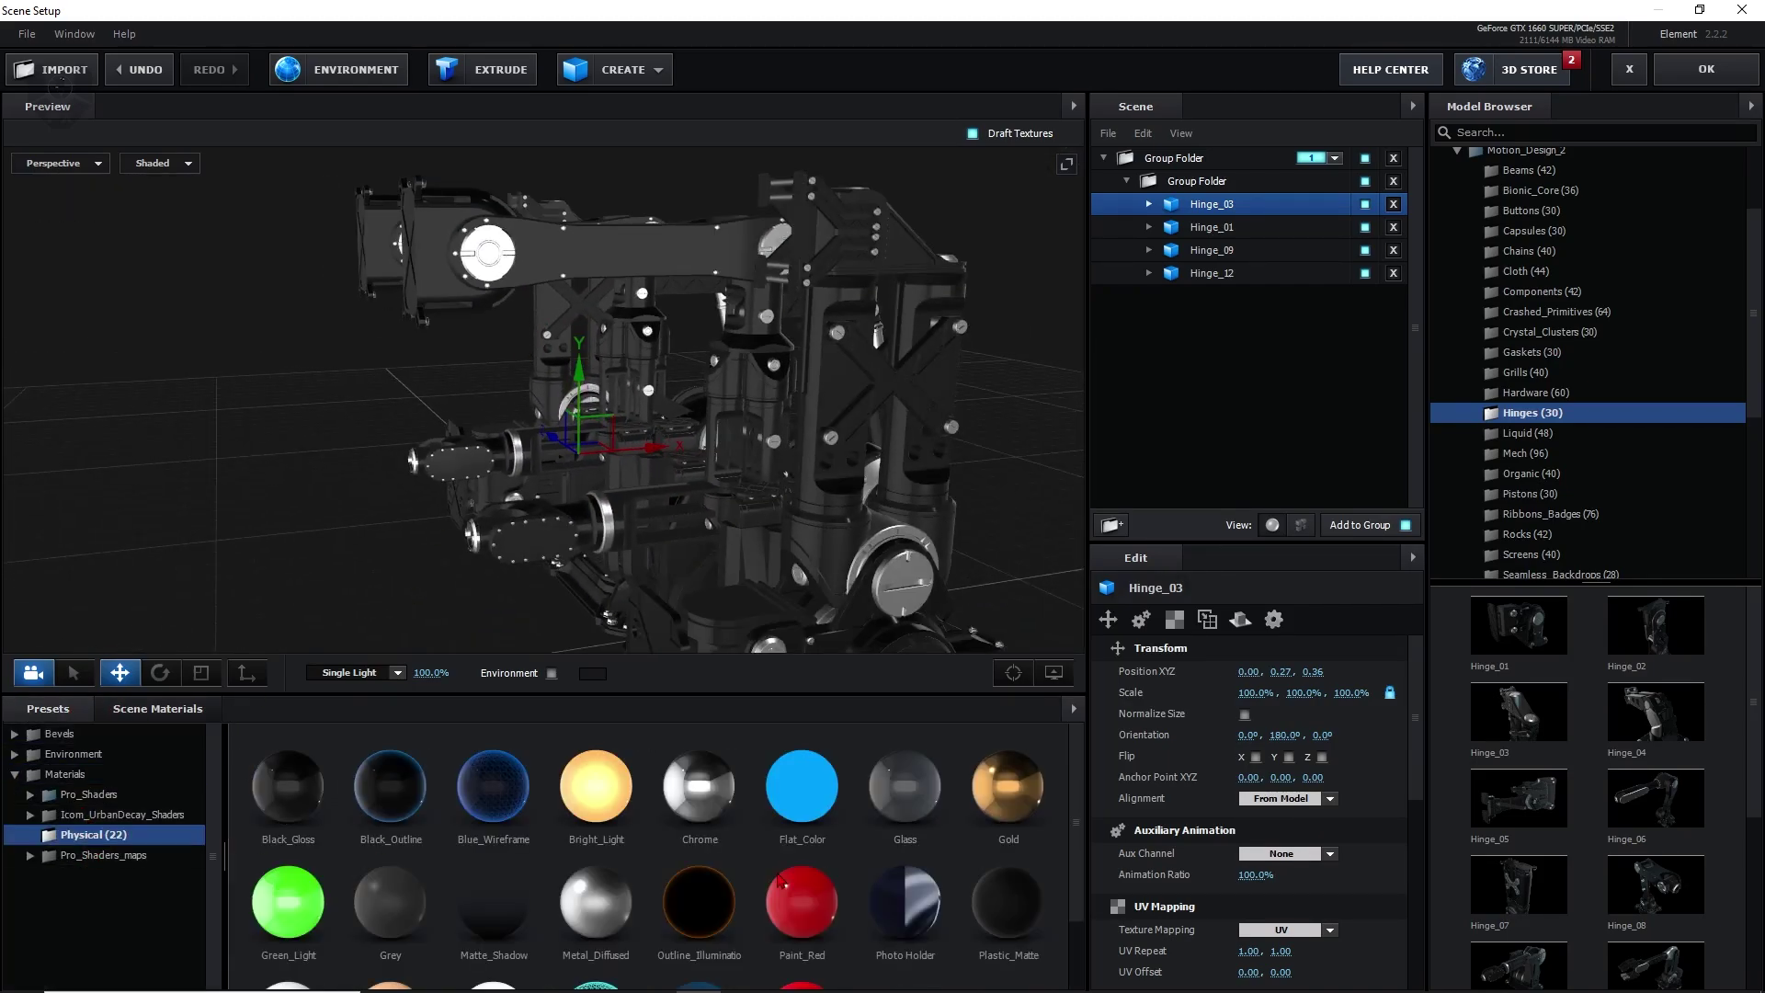
scroll(752, 829, "down", 2)
scroll(713, 810, "up", 2)
left_click_drag(1041, 818, 487, 253)
left_click_drag(477, 485, 706, 490)
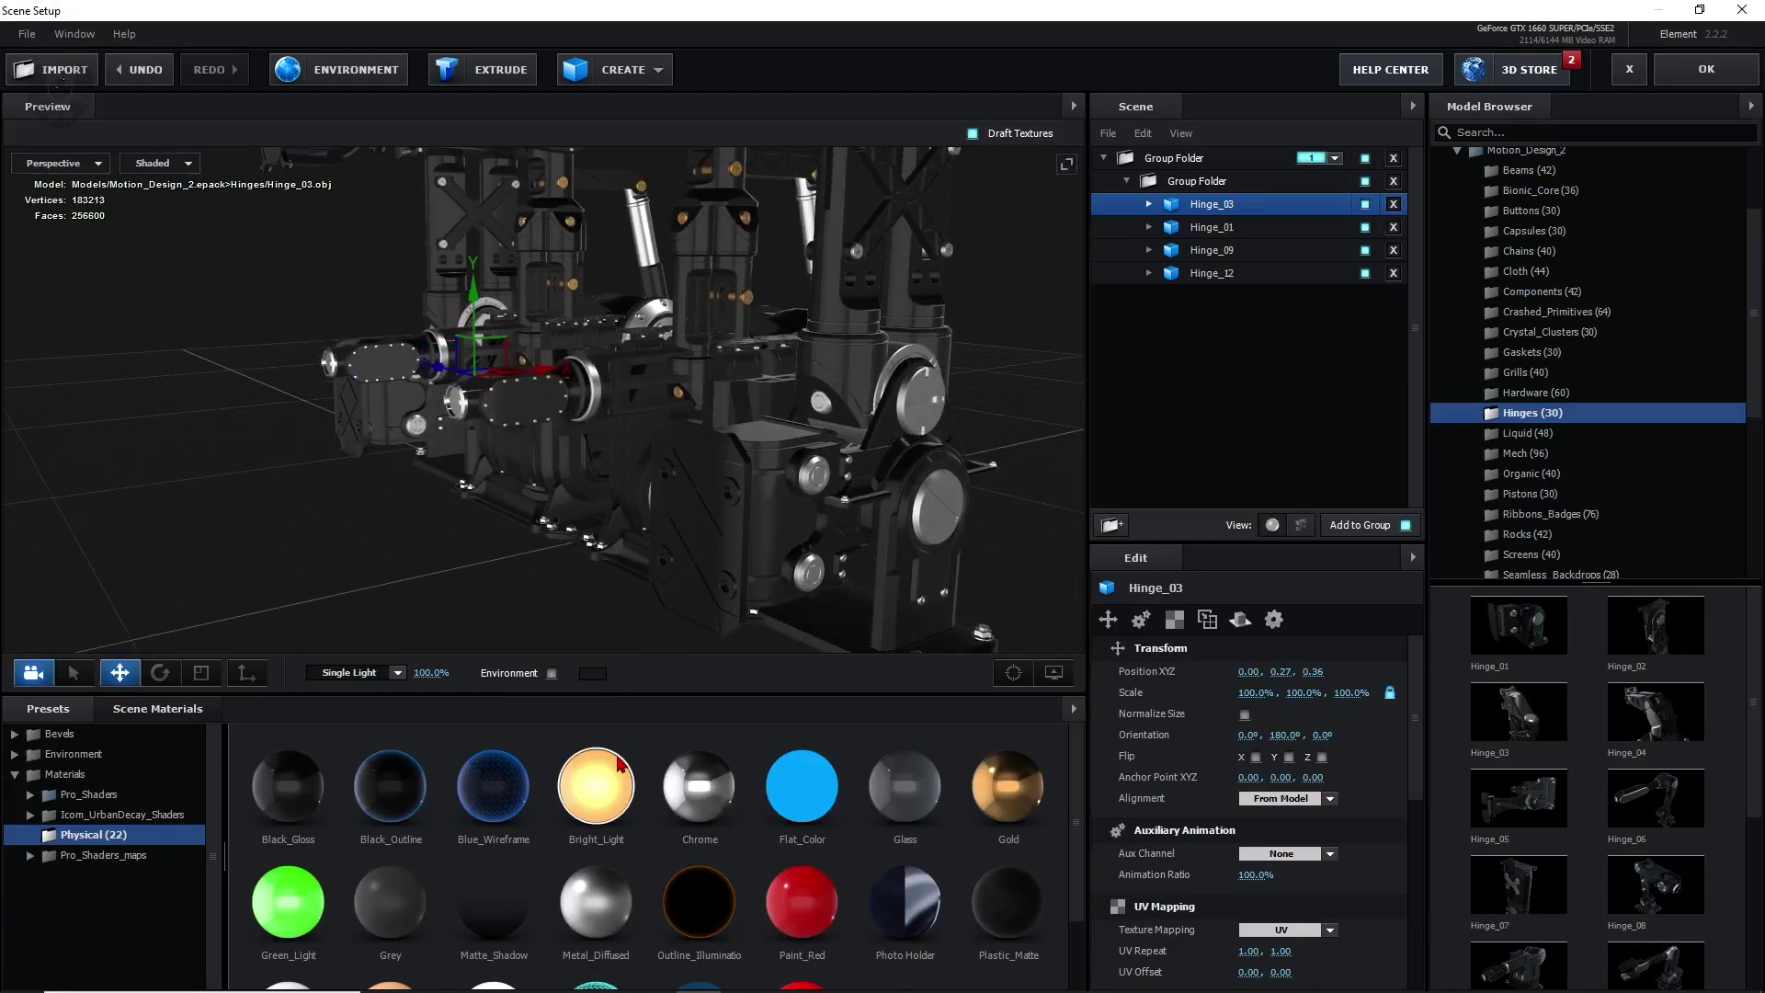
- Apply the Bright_Light preset to the piston cylinders of Hinge_12 and change its illumination color to a dark orange
left_click_drag(595, 786, 811, 220)
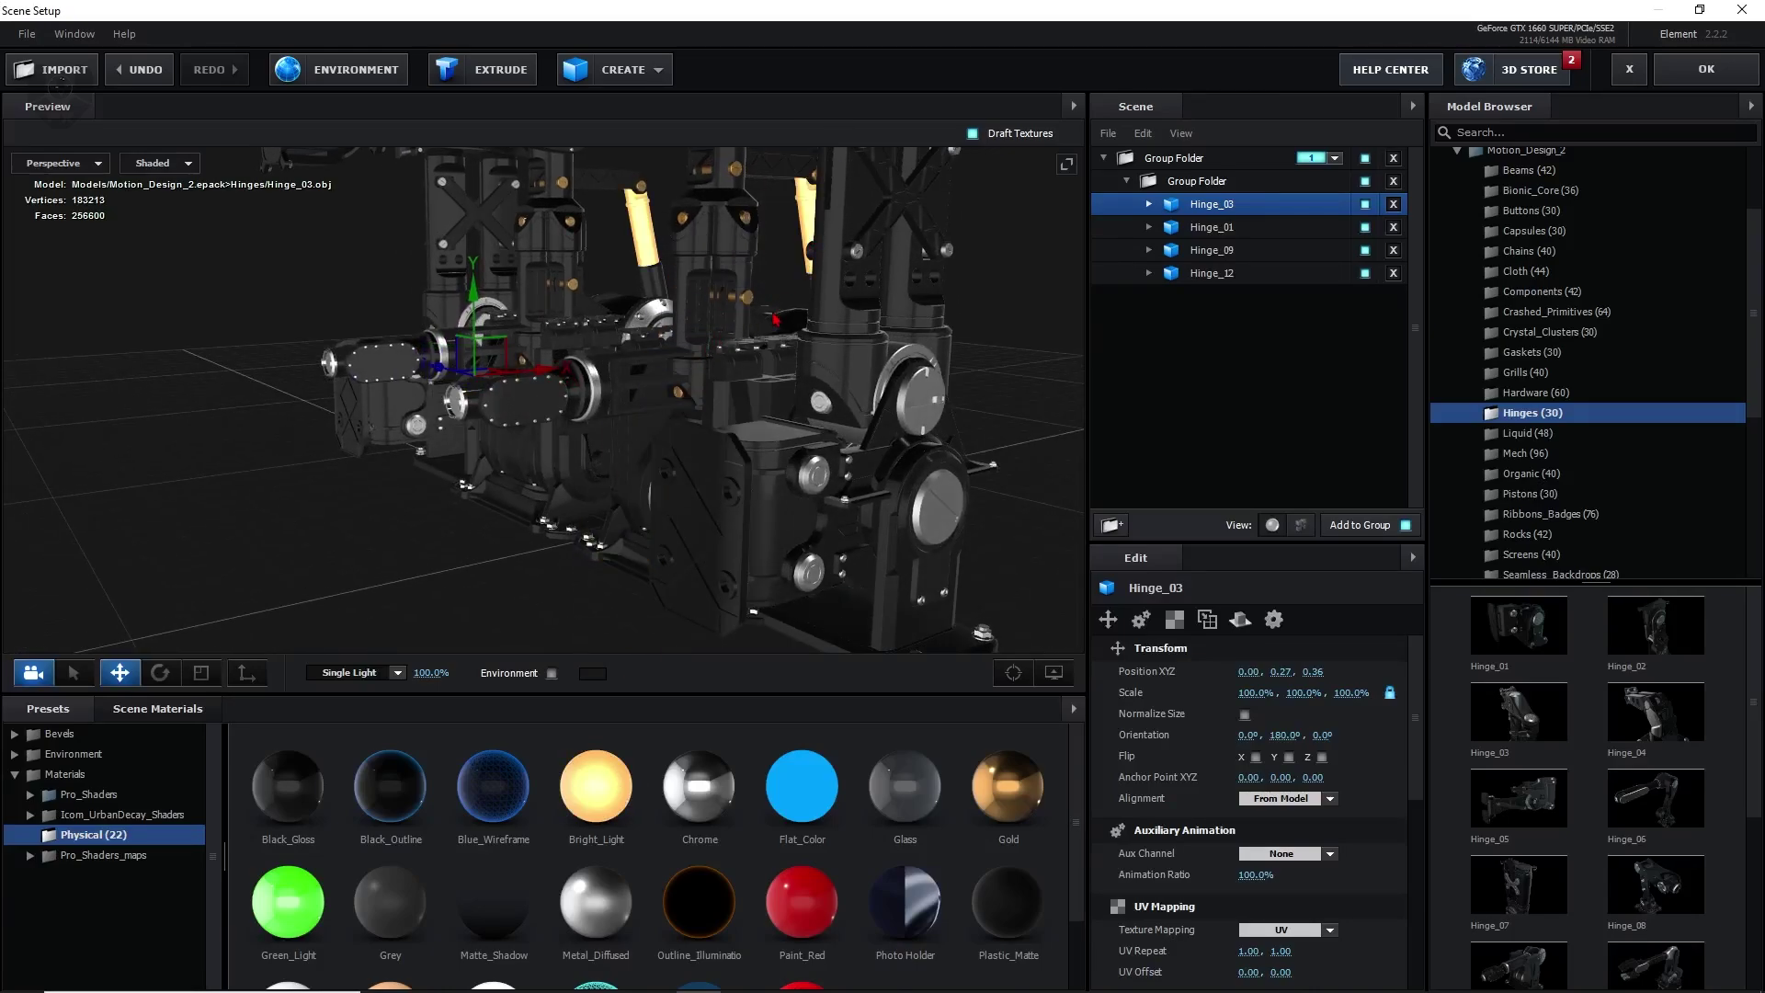
left_click_drag(905, 317, 695, 325)
double_click(739, 275)
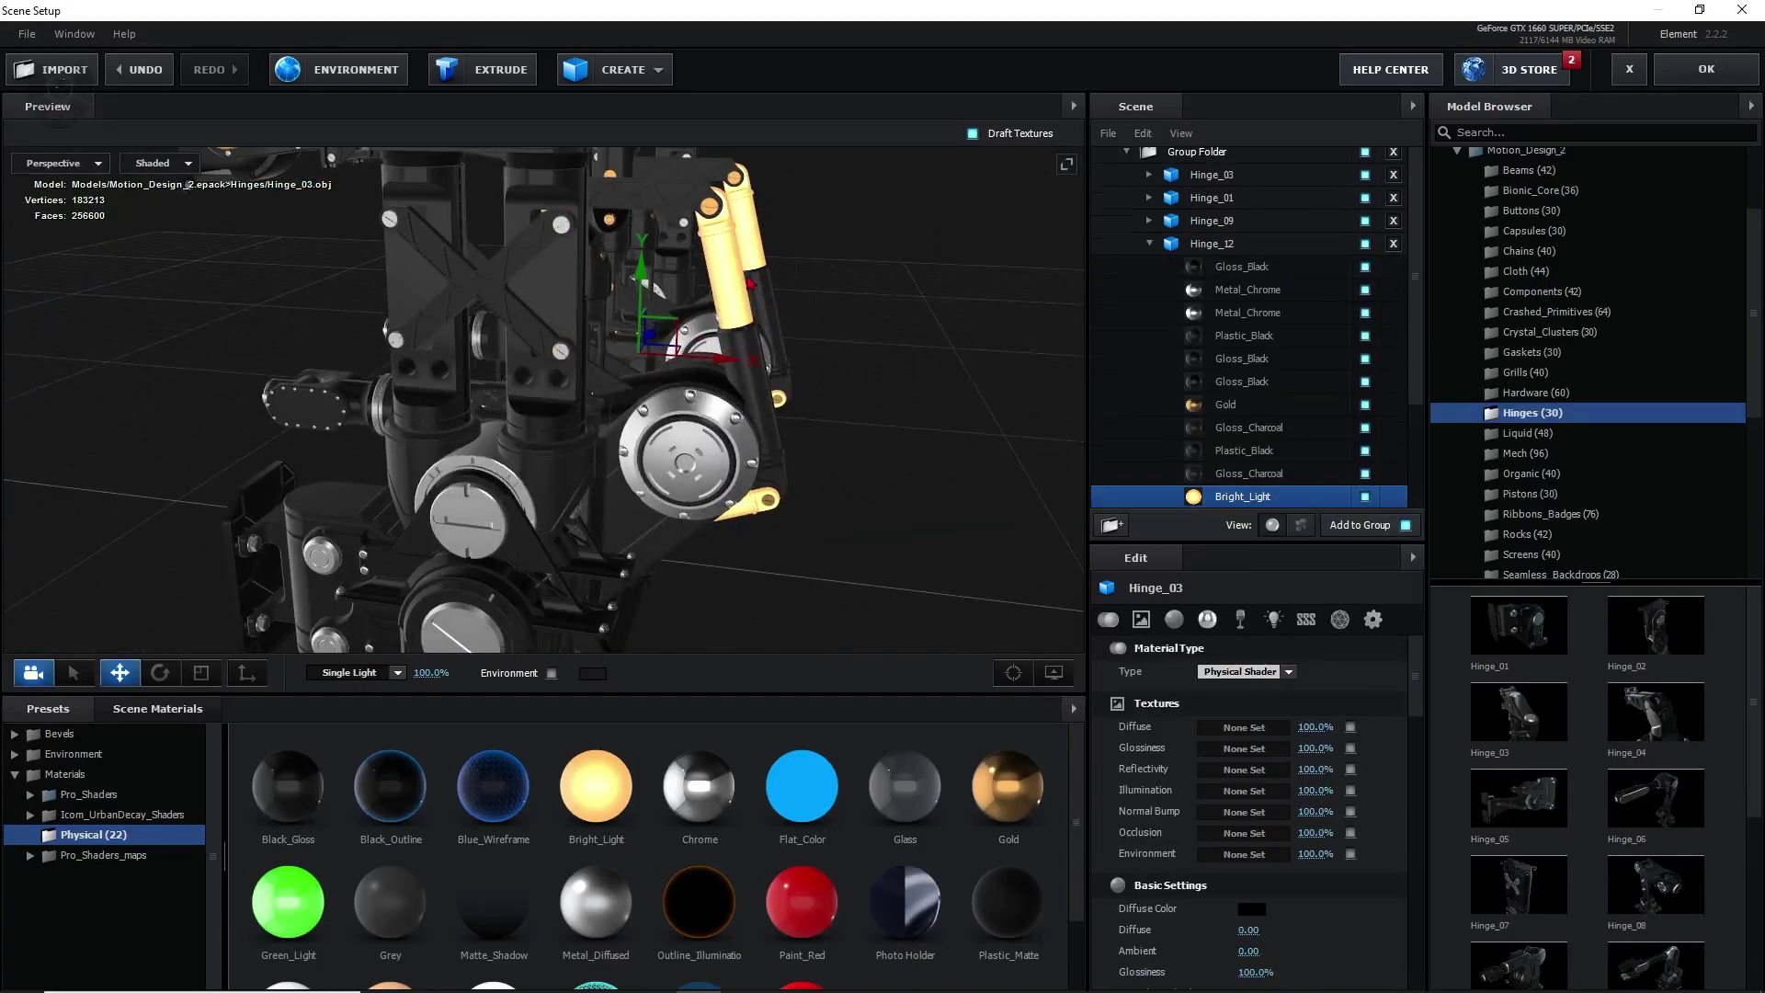
left_click(1274, 619)
left_click(1254, 671)
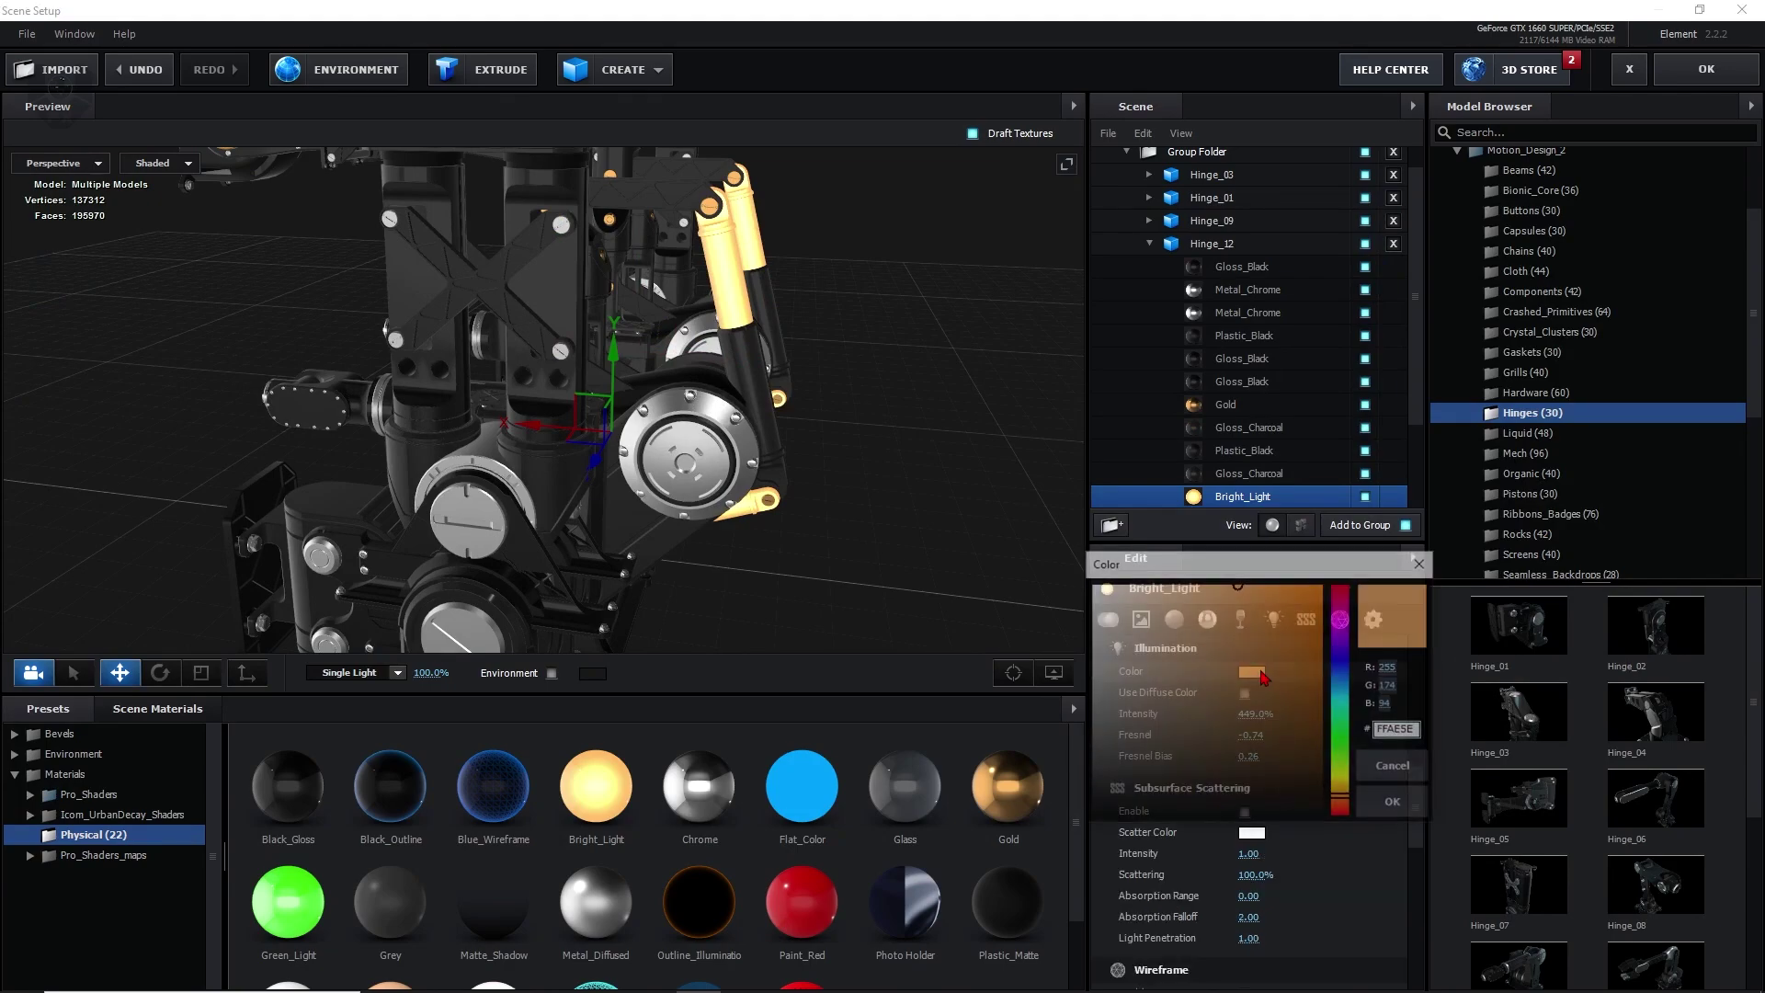
left_click(1313, 644)
left_click_drag(1345, 706, 1345, 797)
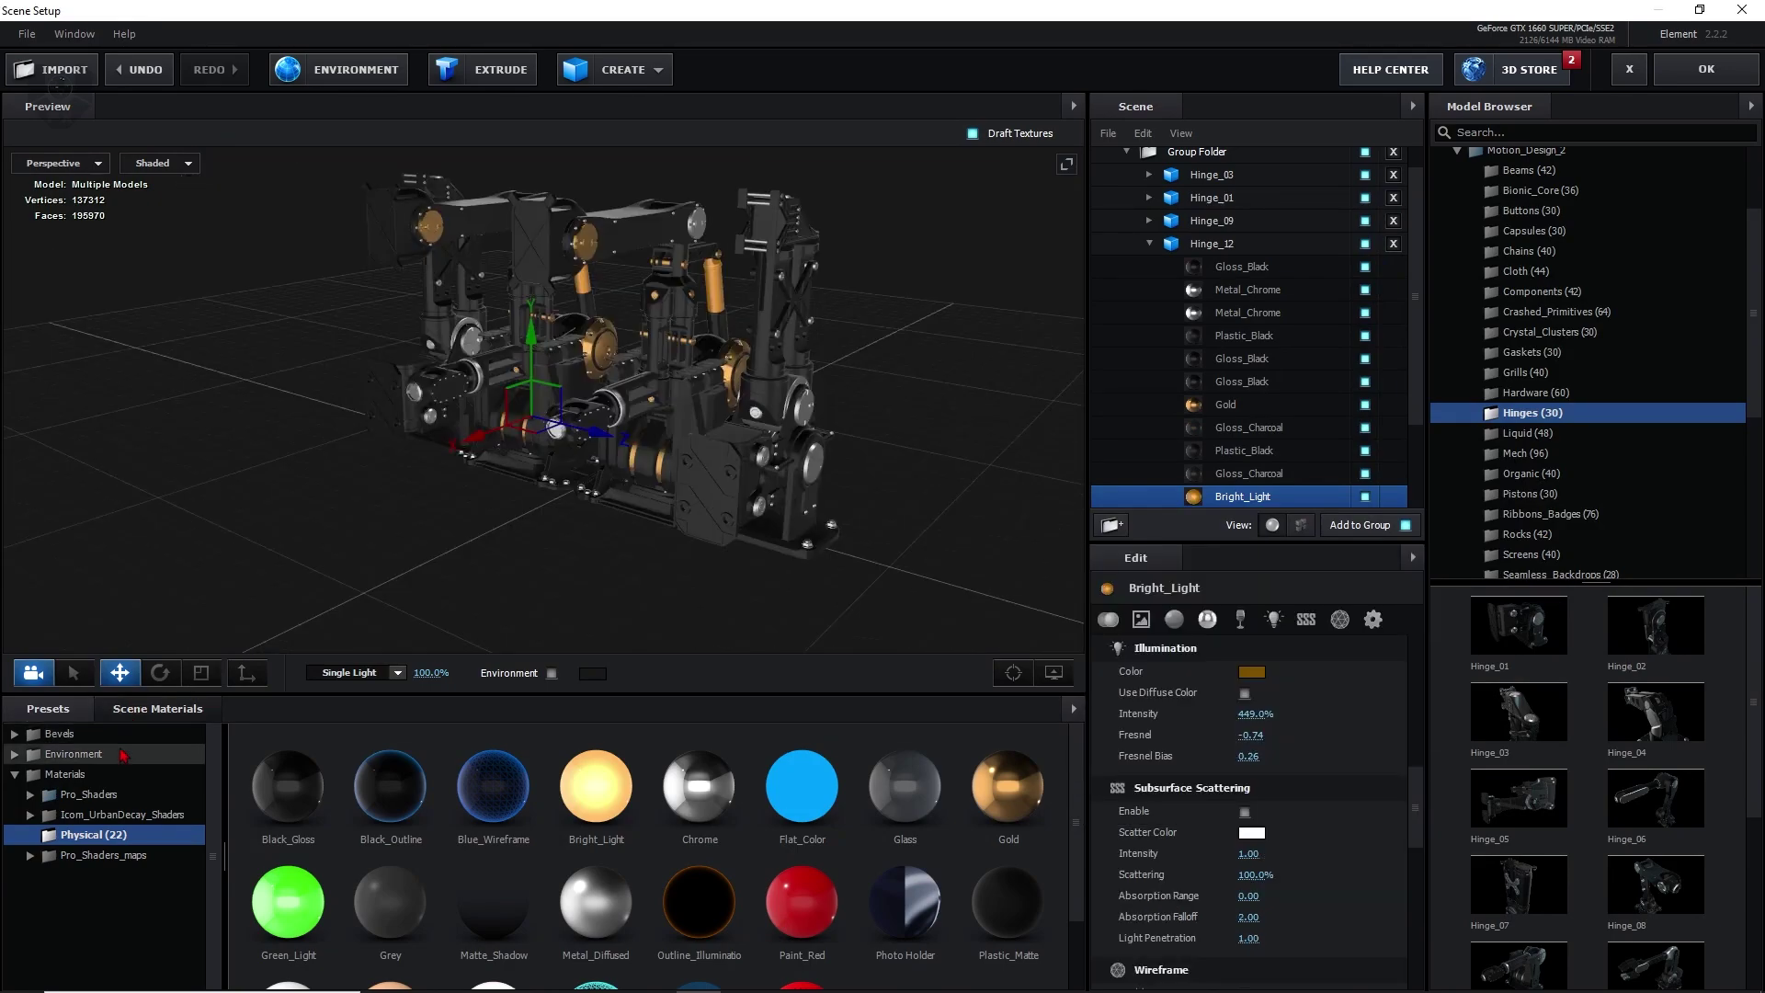
- Load a blue interior environment map from the BackLight_JPG_8K presets, display it behind the hinges, and accept the scene setup
left_click(123, 756)
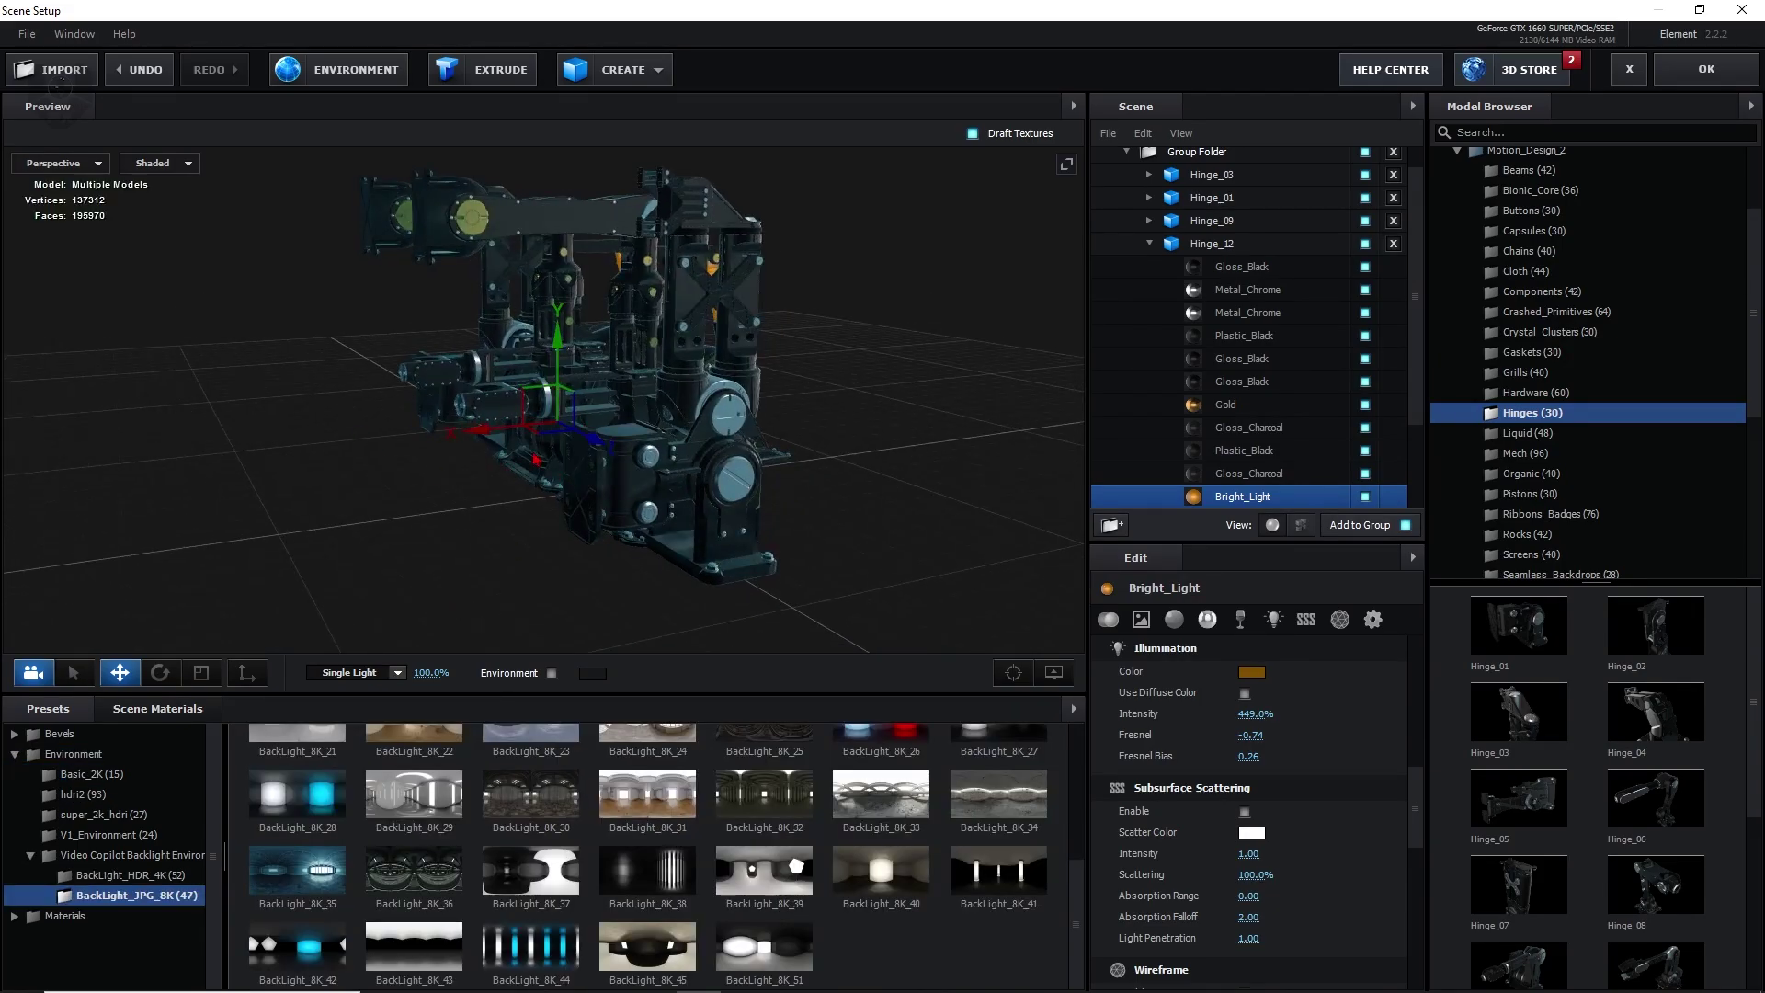
left_click(552, 673)
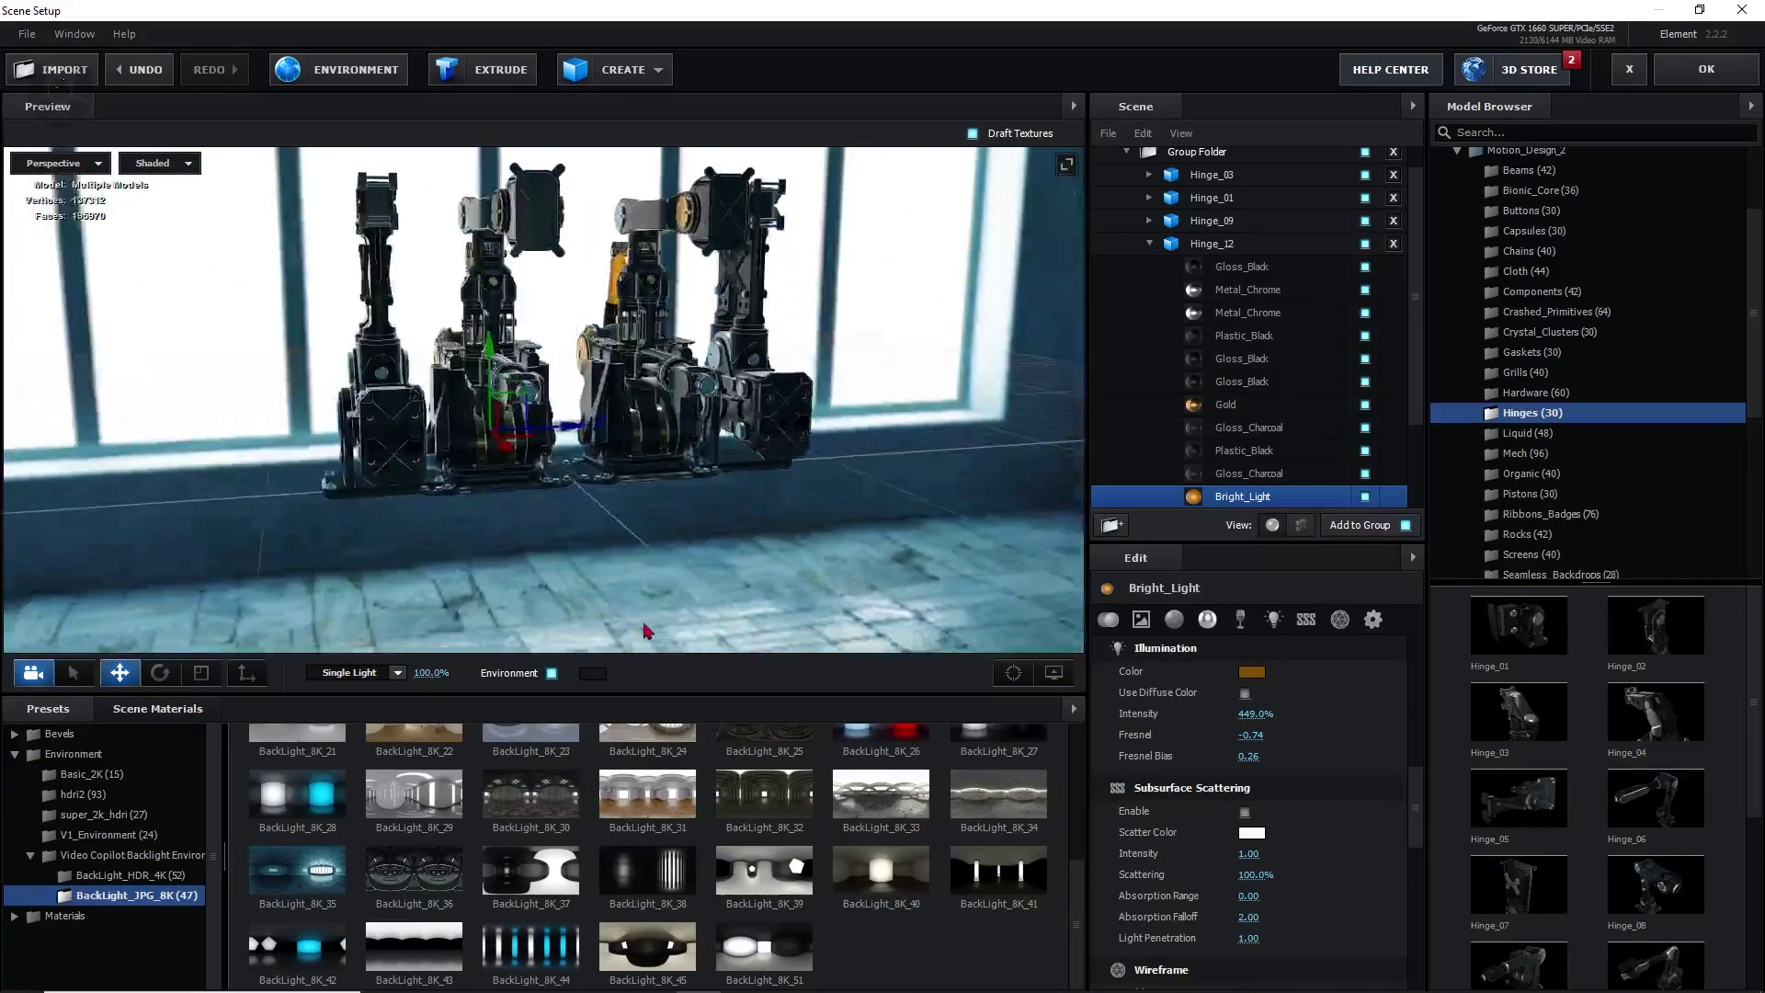
left_click_drag(695, 631, 441, 639)
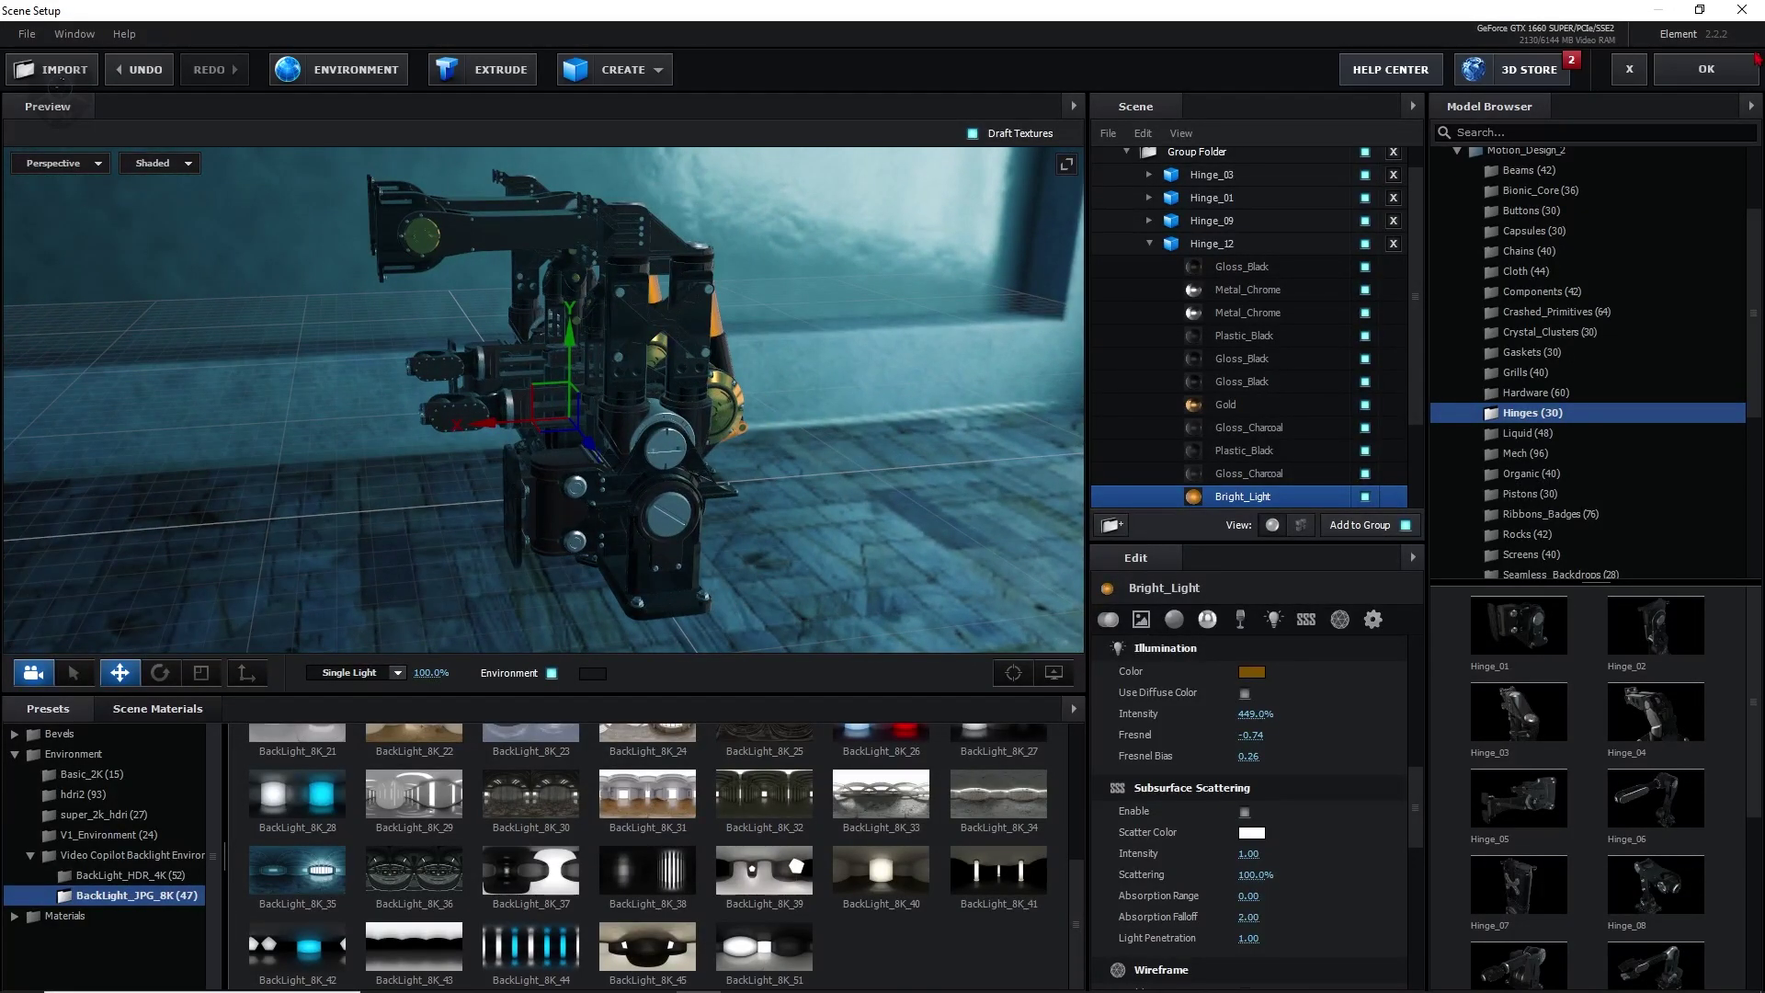
left_click(1710, 72)
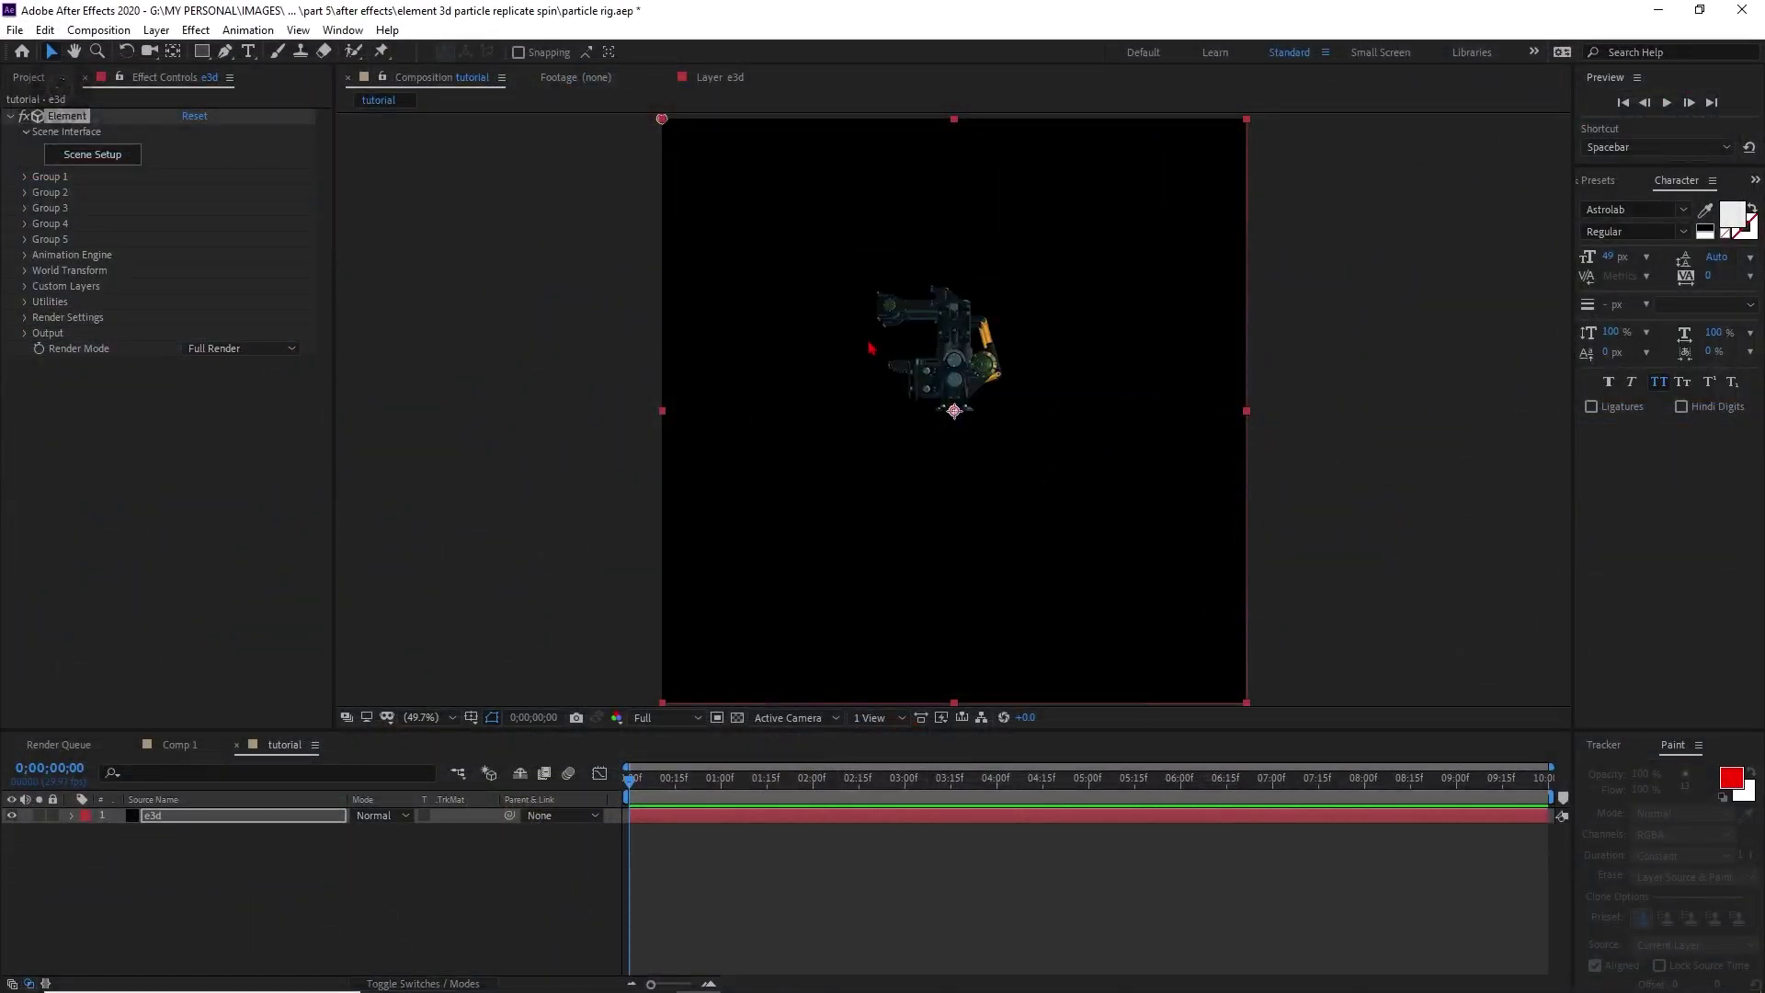
- Set the replicator shape of Group 1 to Ring and collapse the e3d layer's properties in the timeline
left_click(25, 176)
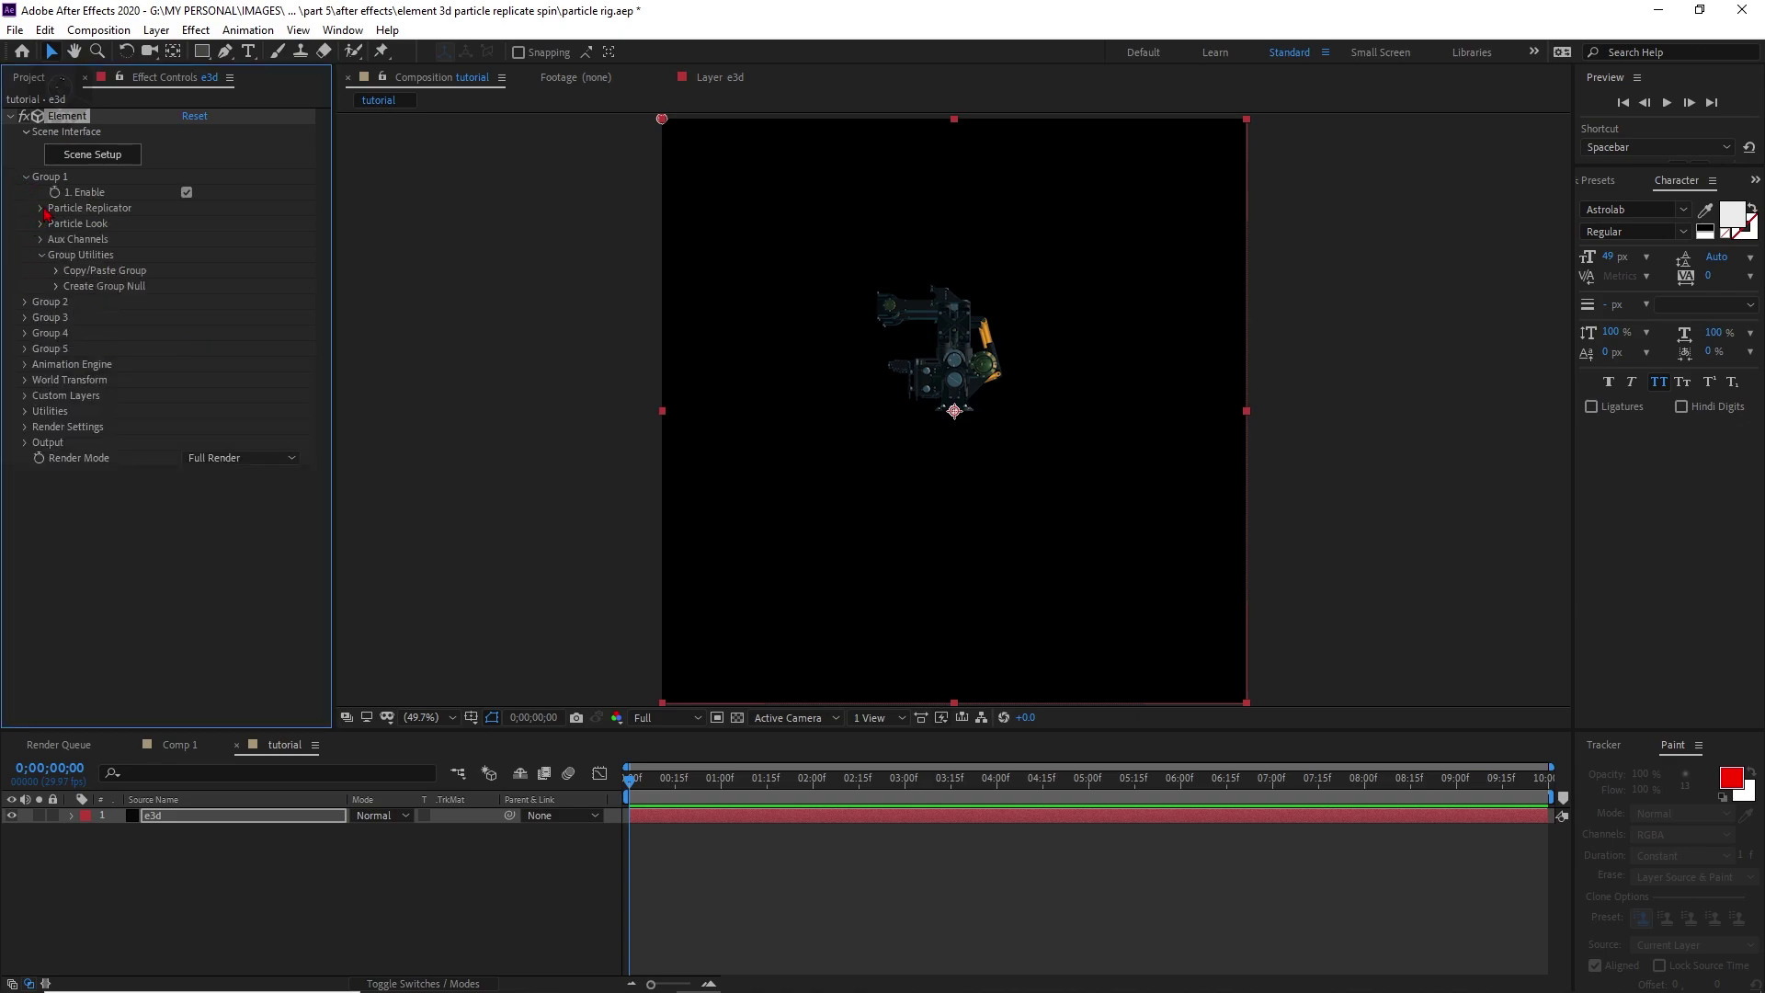
left_click(42, 208)
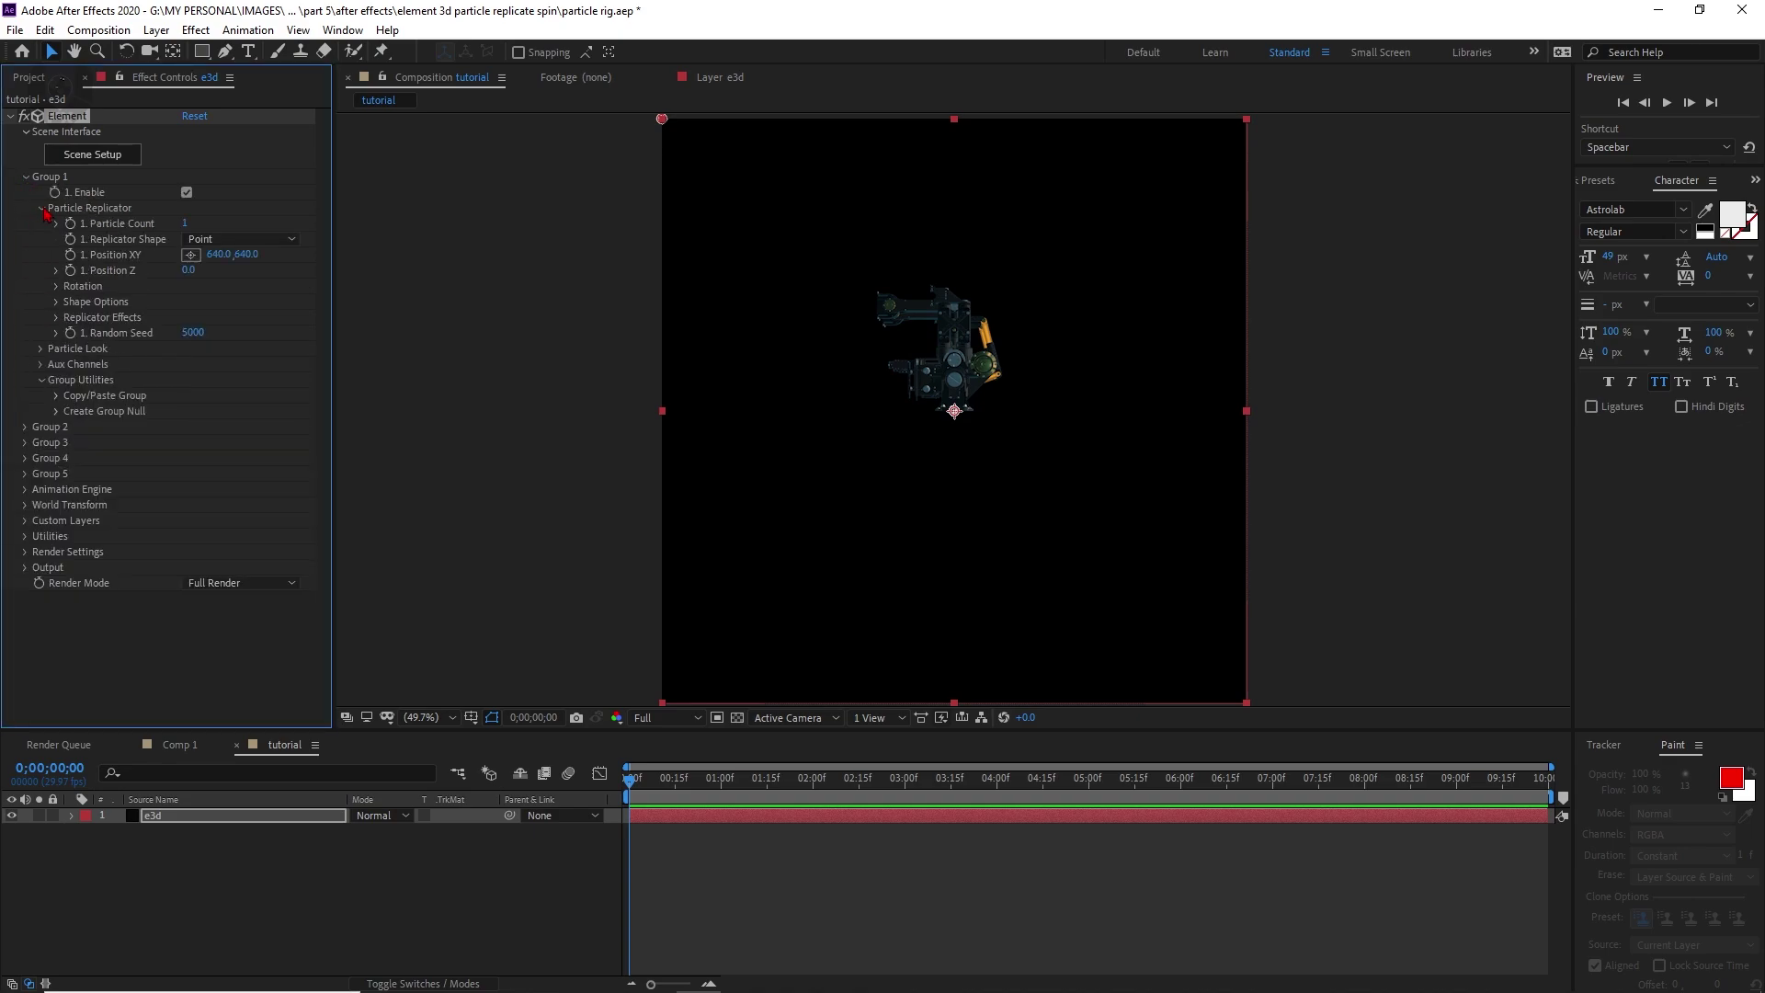
left_click(210, 243)
left_click(229, 341)
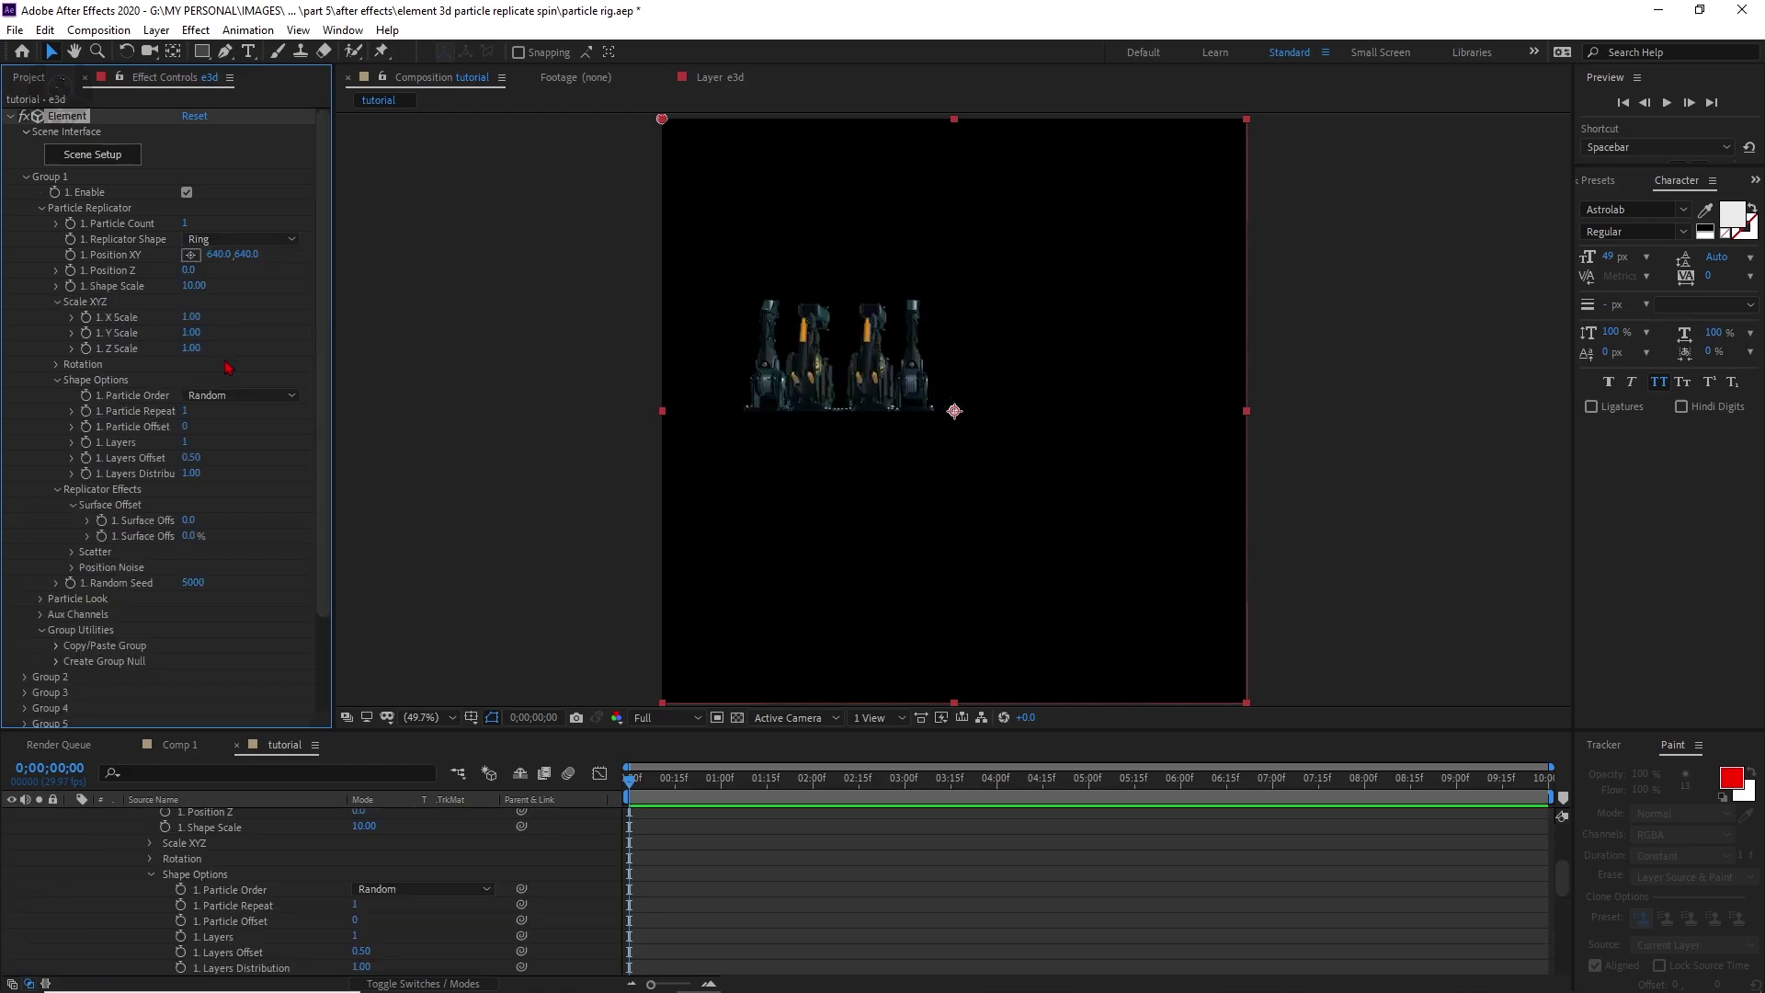
scroll(142, 910, "up", 4)
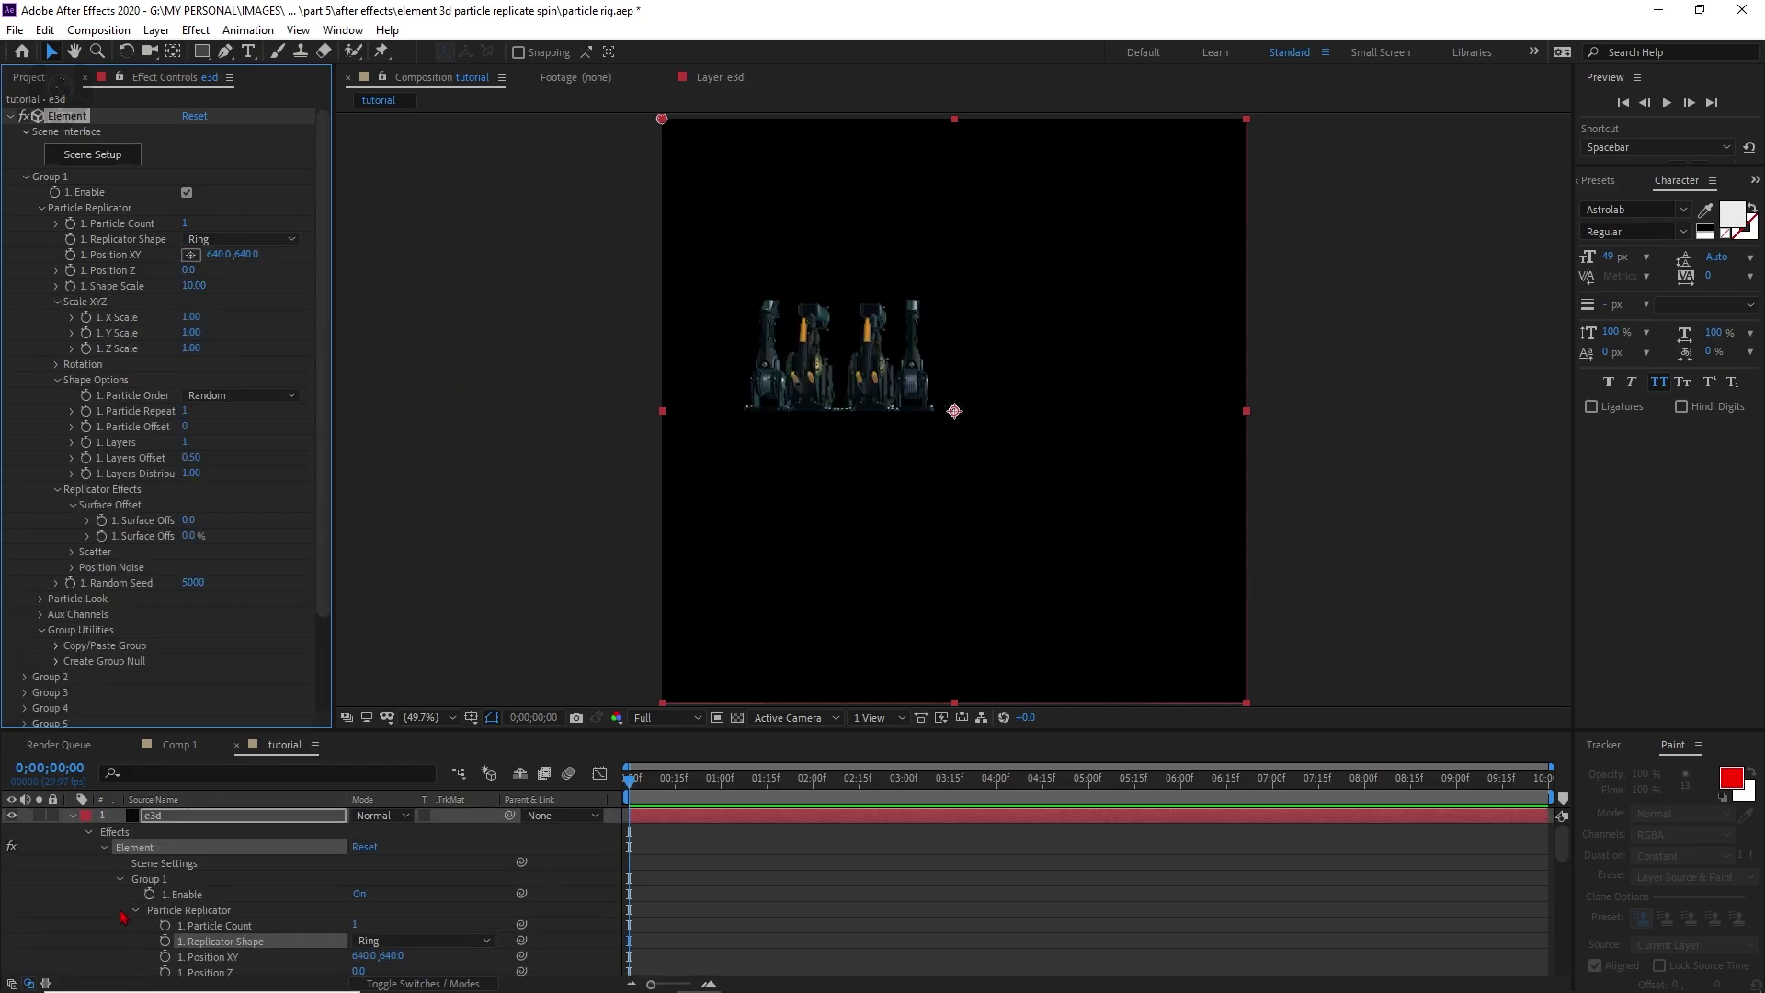
left_click(73, 815)
- Create a two-node camera named "render cam" with the 35mm preset
right_click(379, 660)
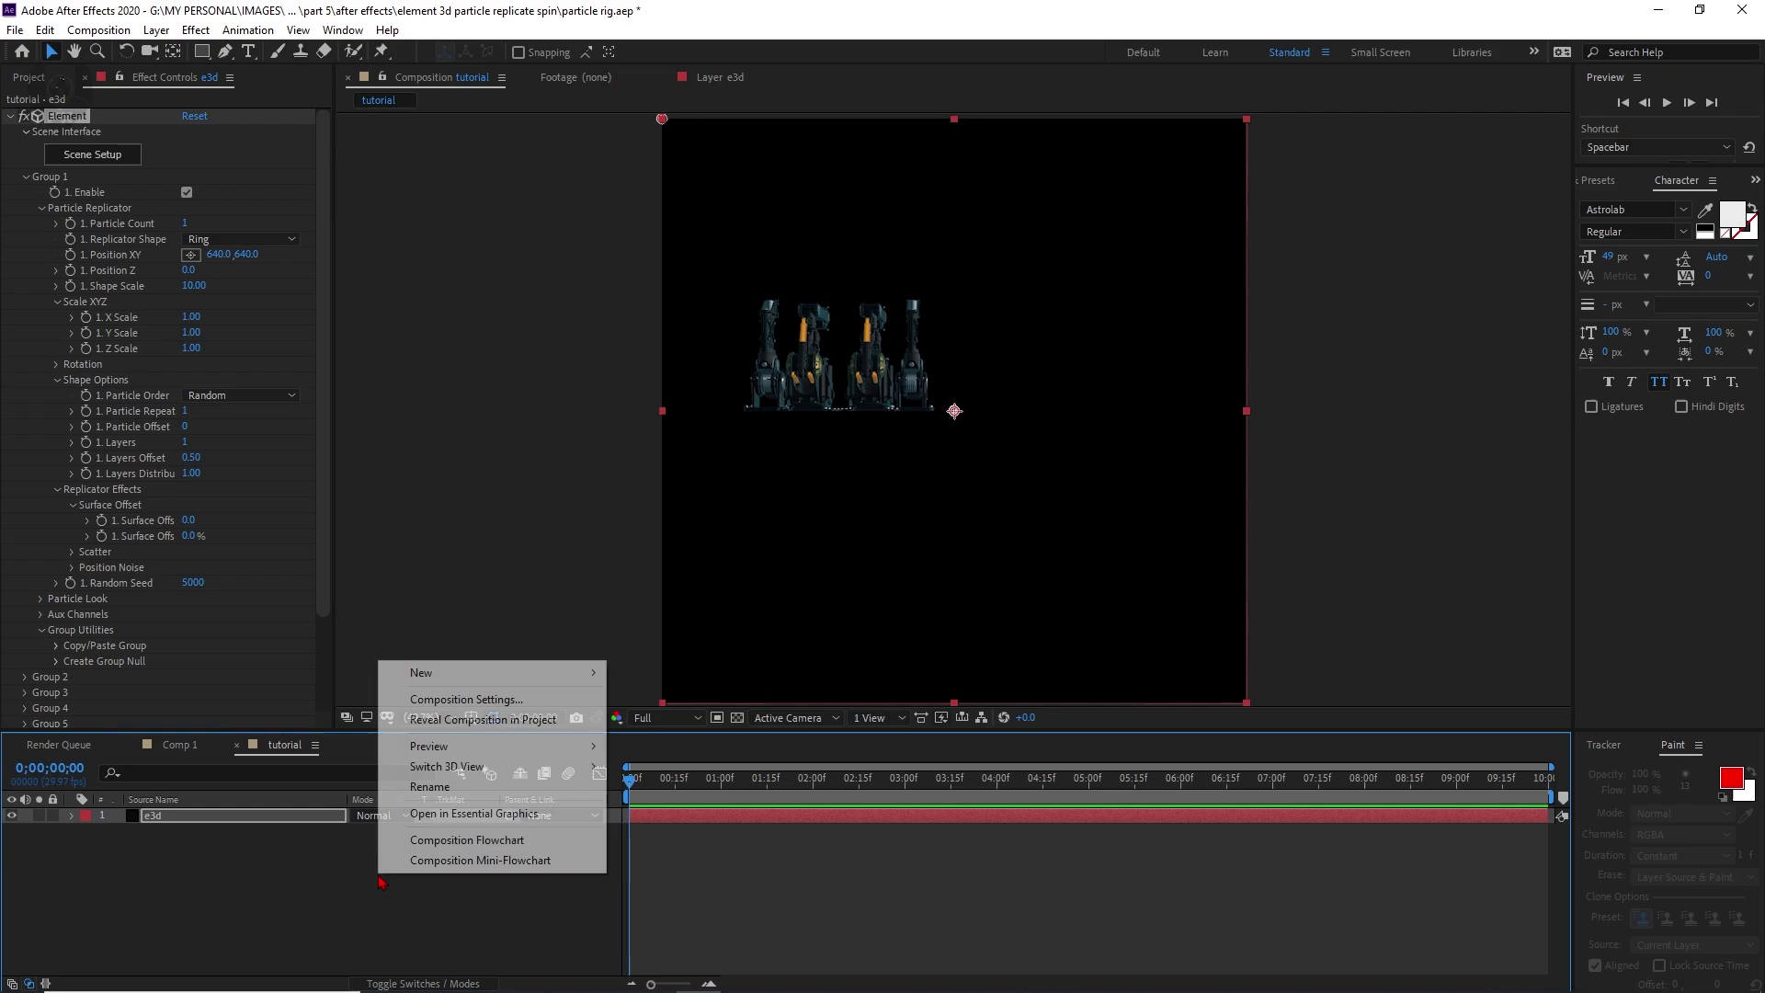
mouse_move(511, 673)
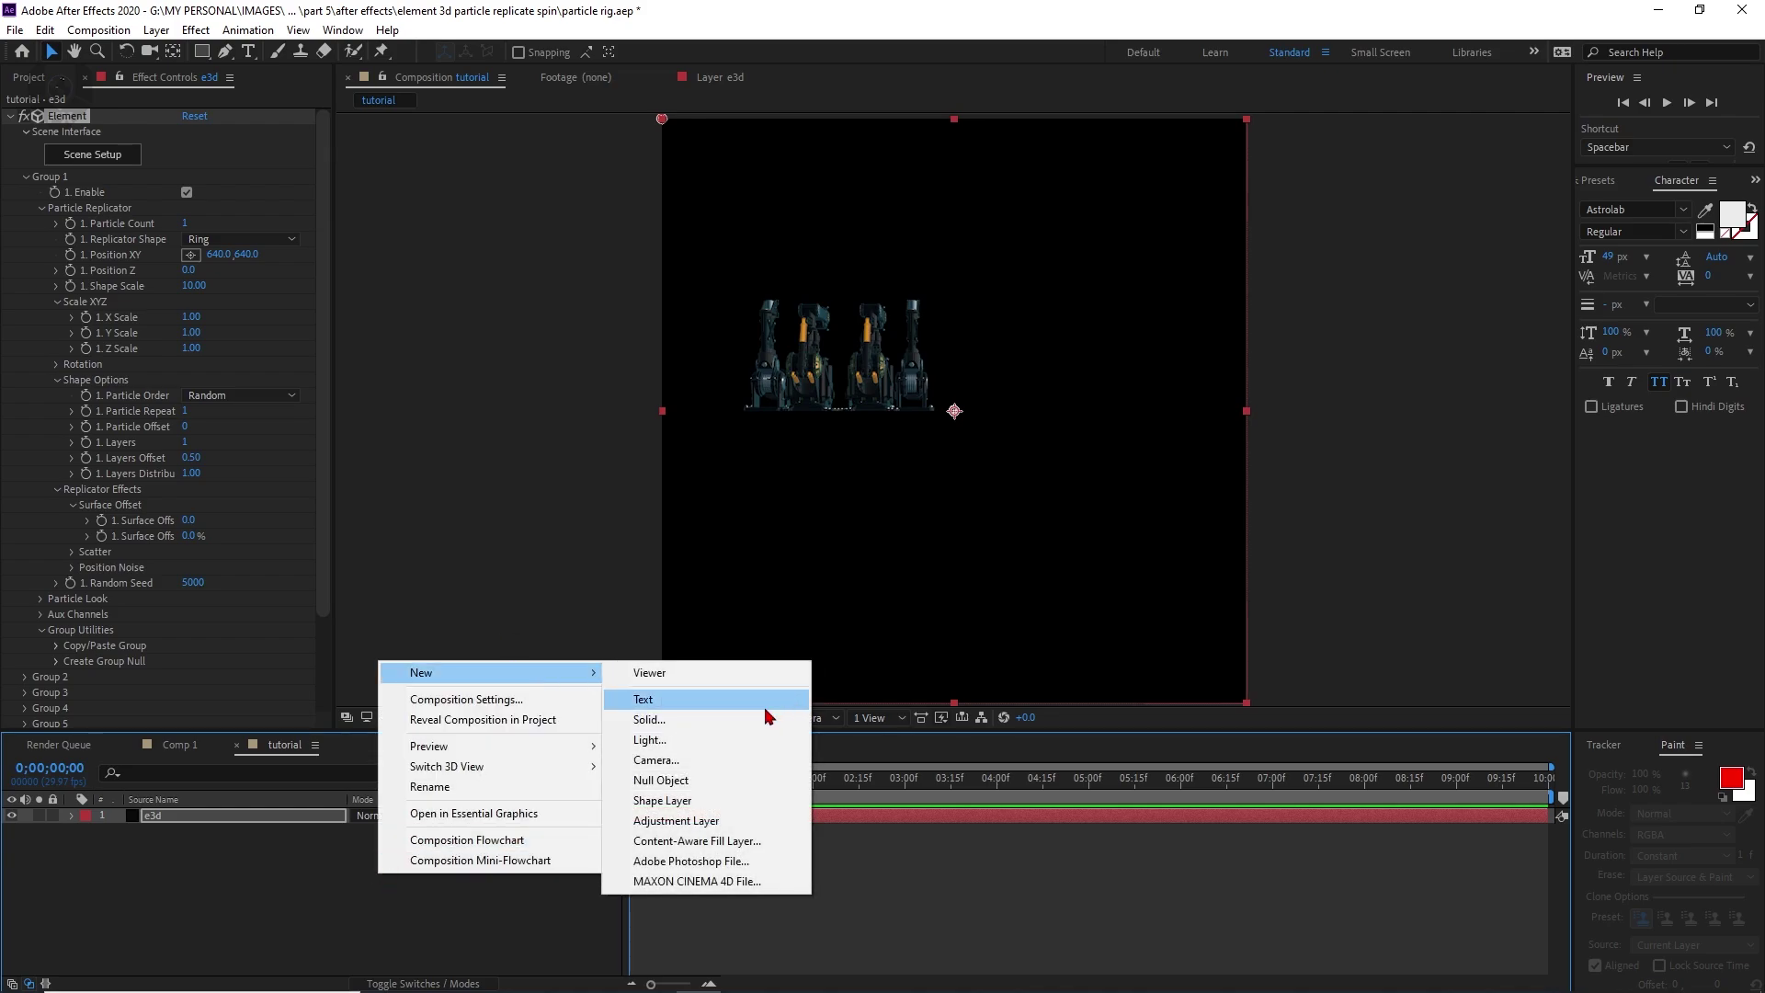
left_click(666, 762)
left_click(1231, 367)
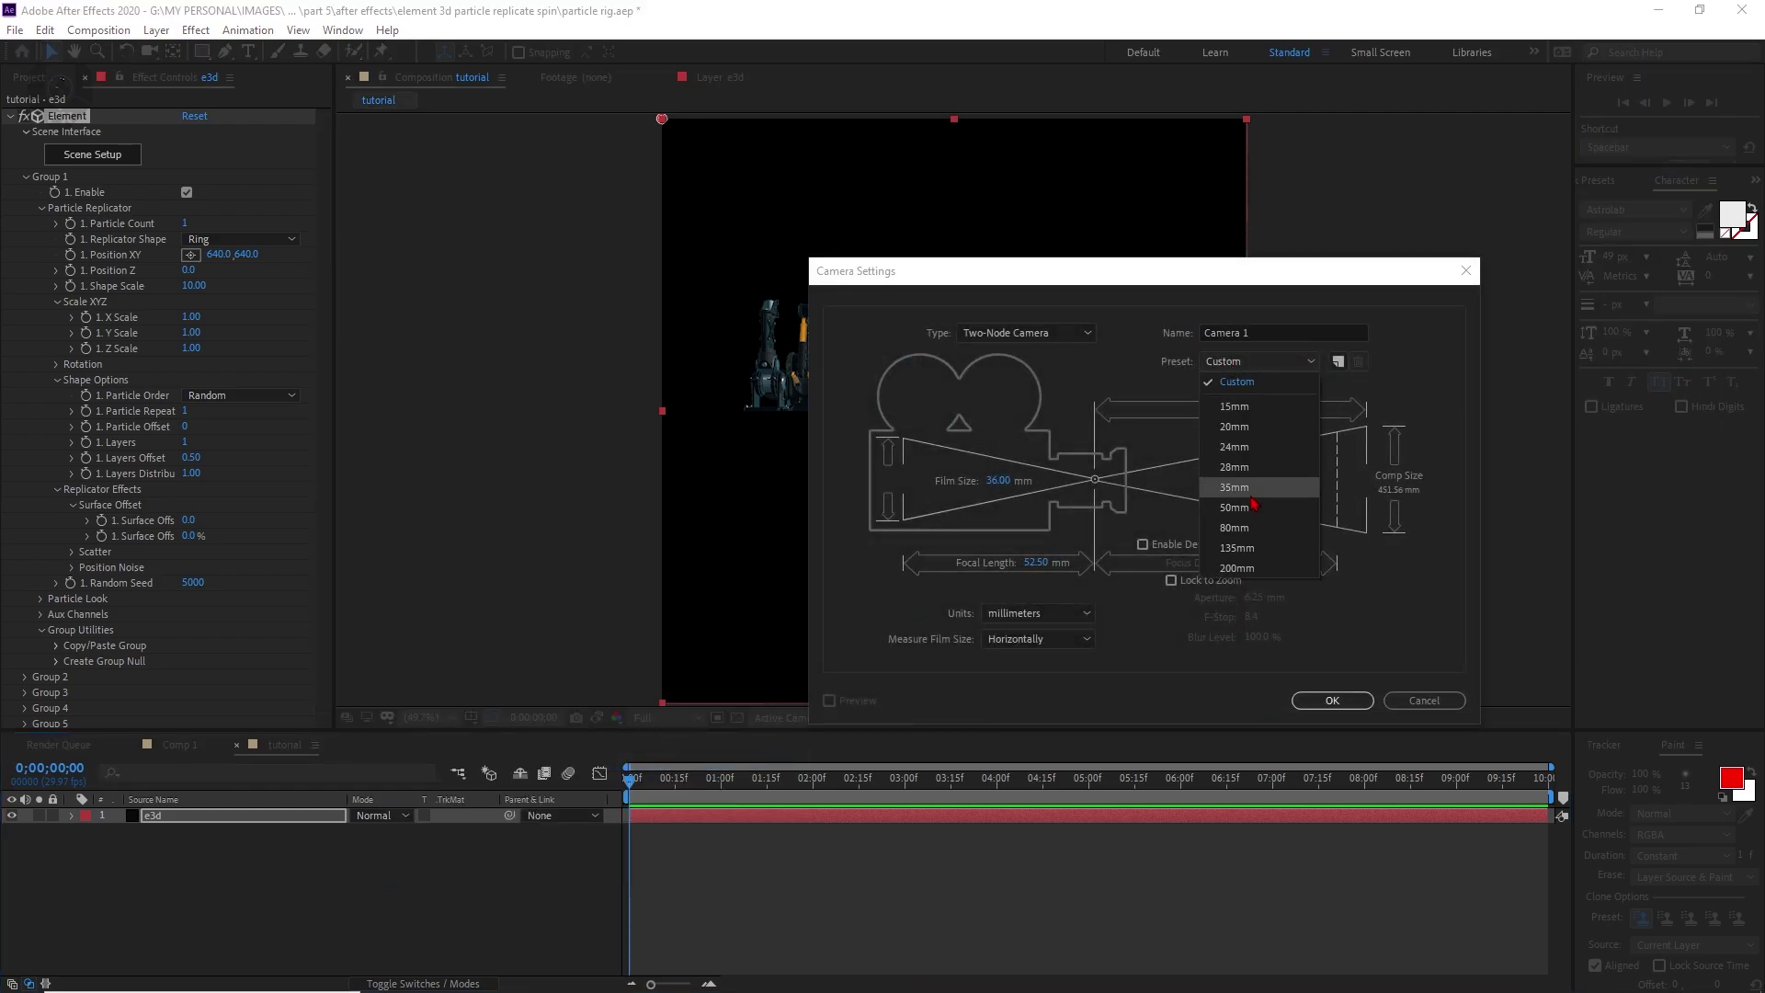
left_click(1261, 487)
left_click_drag(1267, 337, 1162, 346)
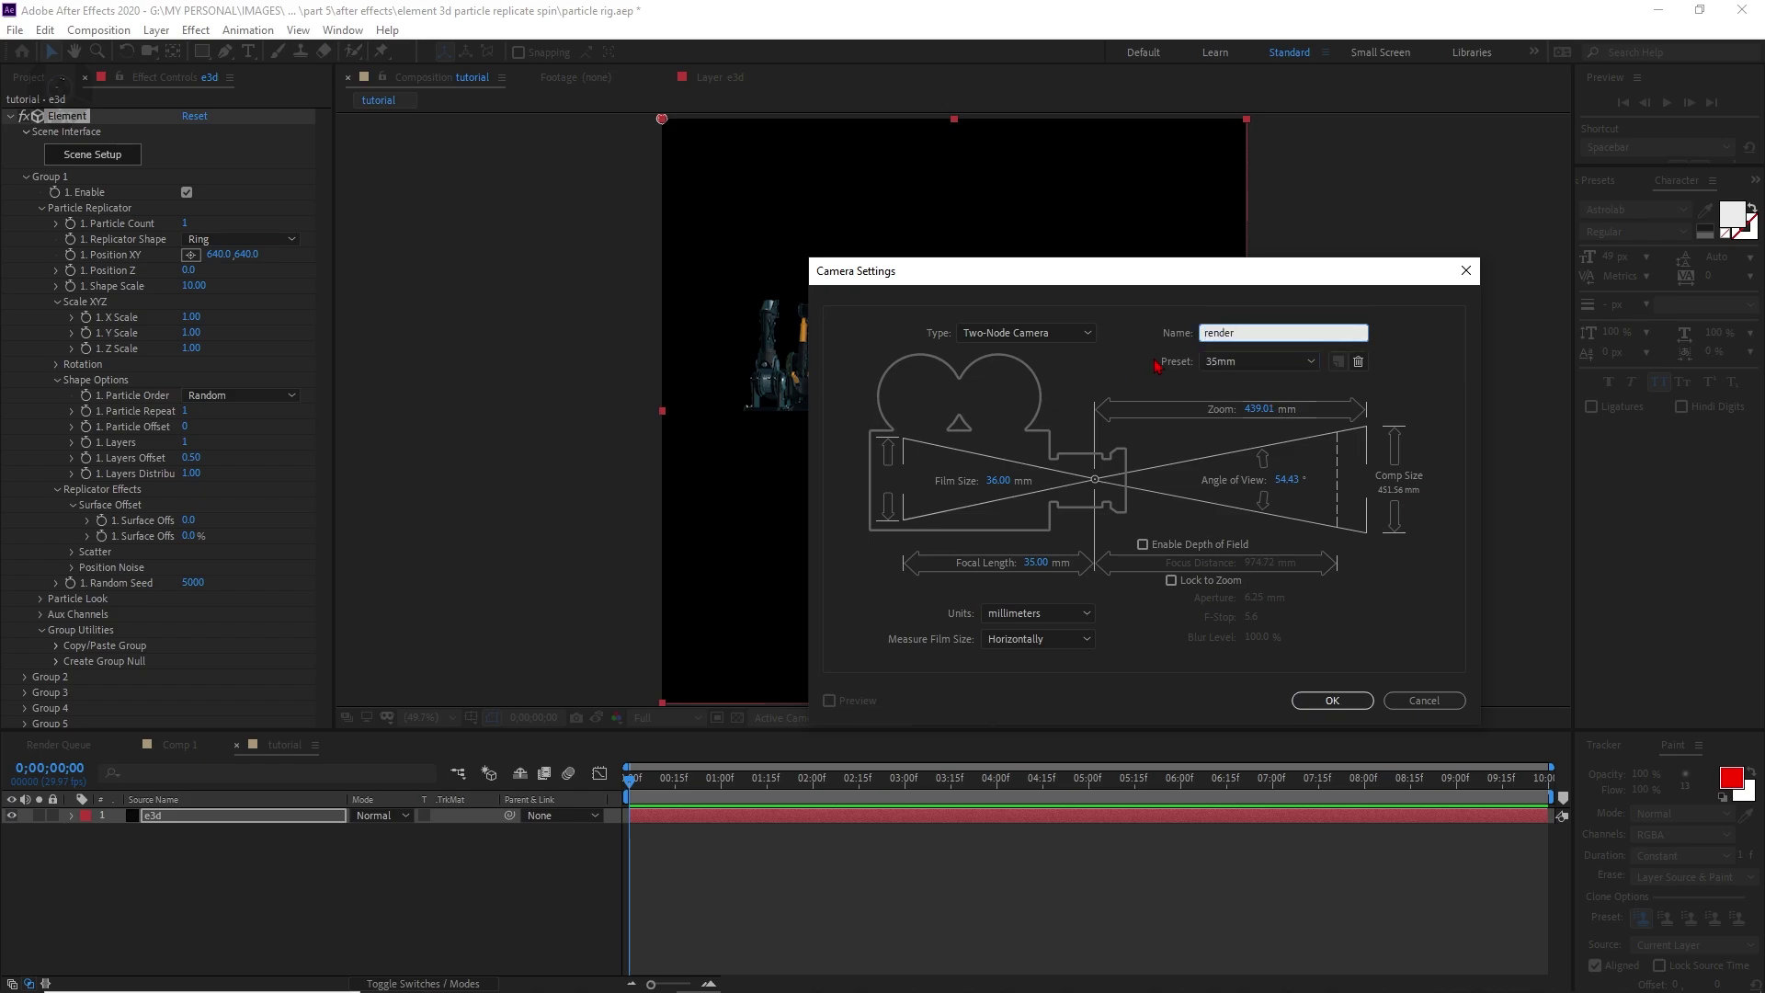
key("Return")
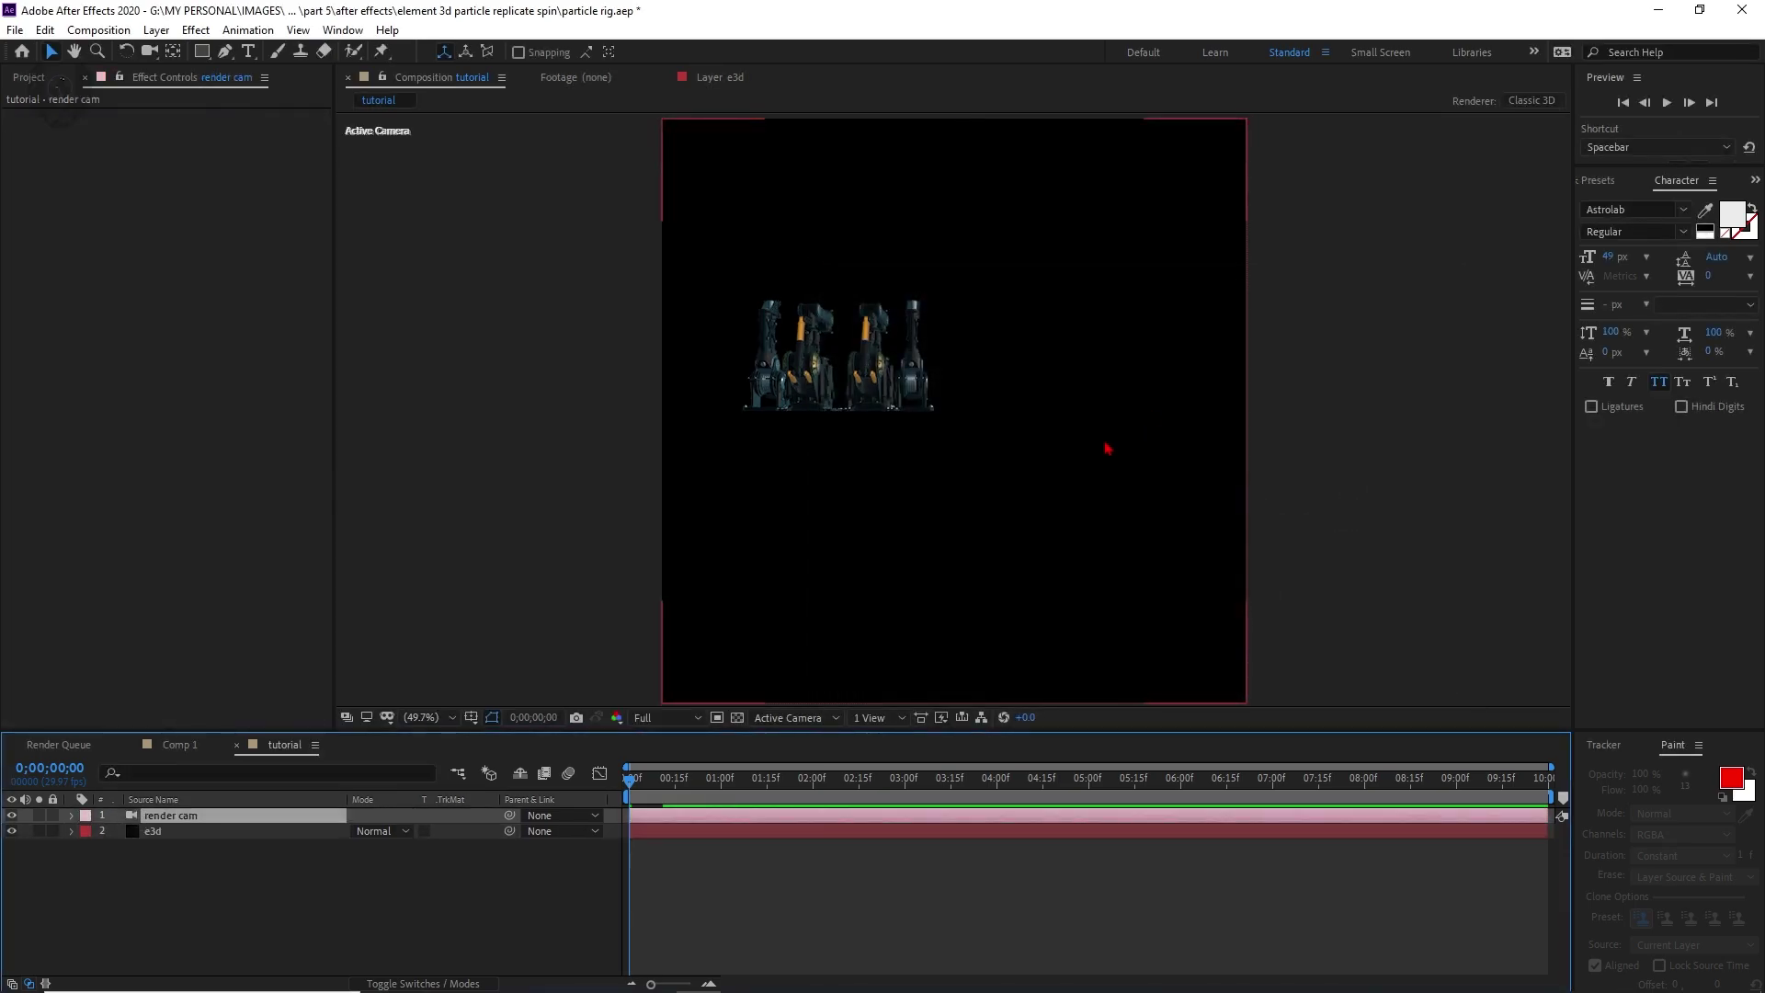
- Set Group 1's particle count to 12 and orbit the camera to face the ring of hinges from above
left_click(183, 225)
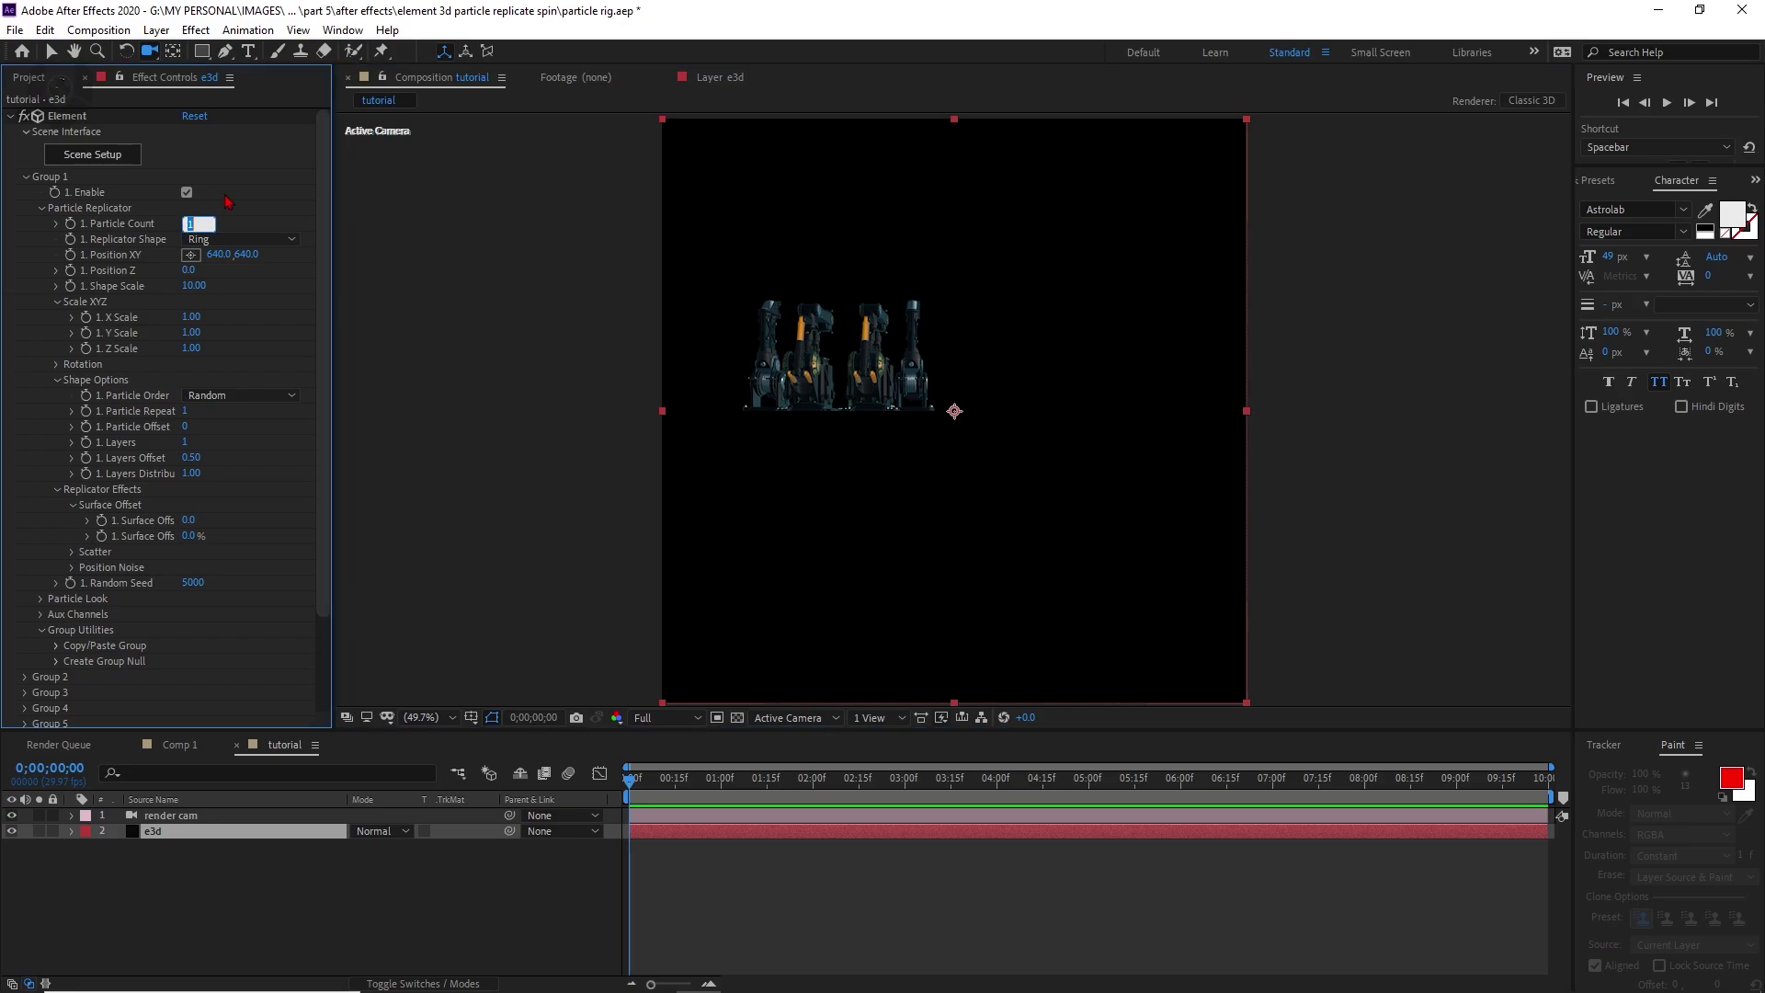
type("12")
key("Return")
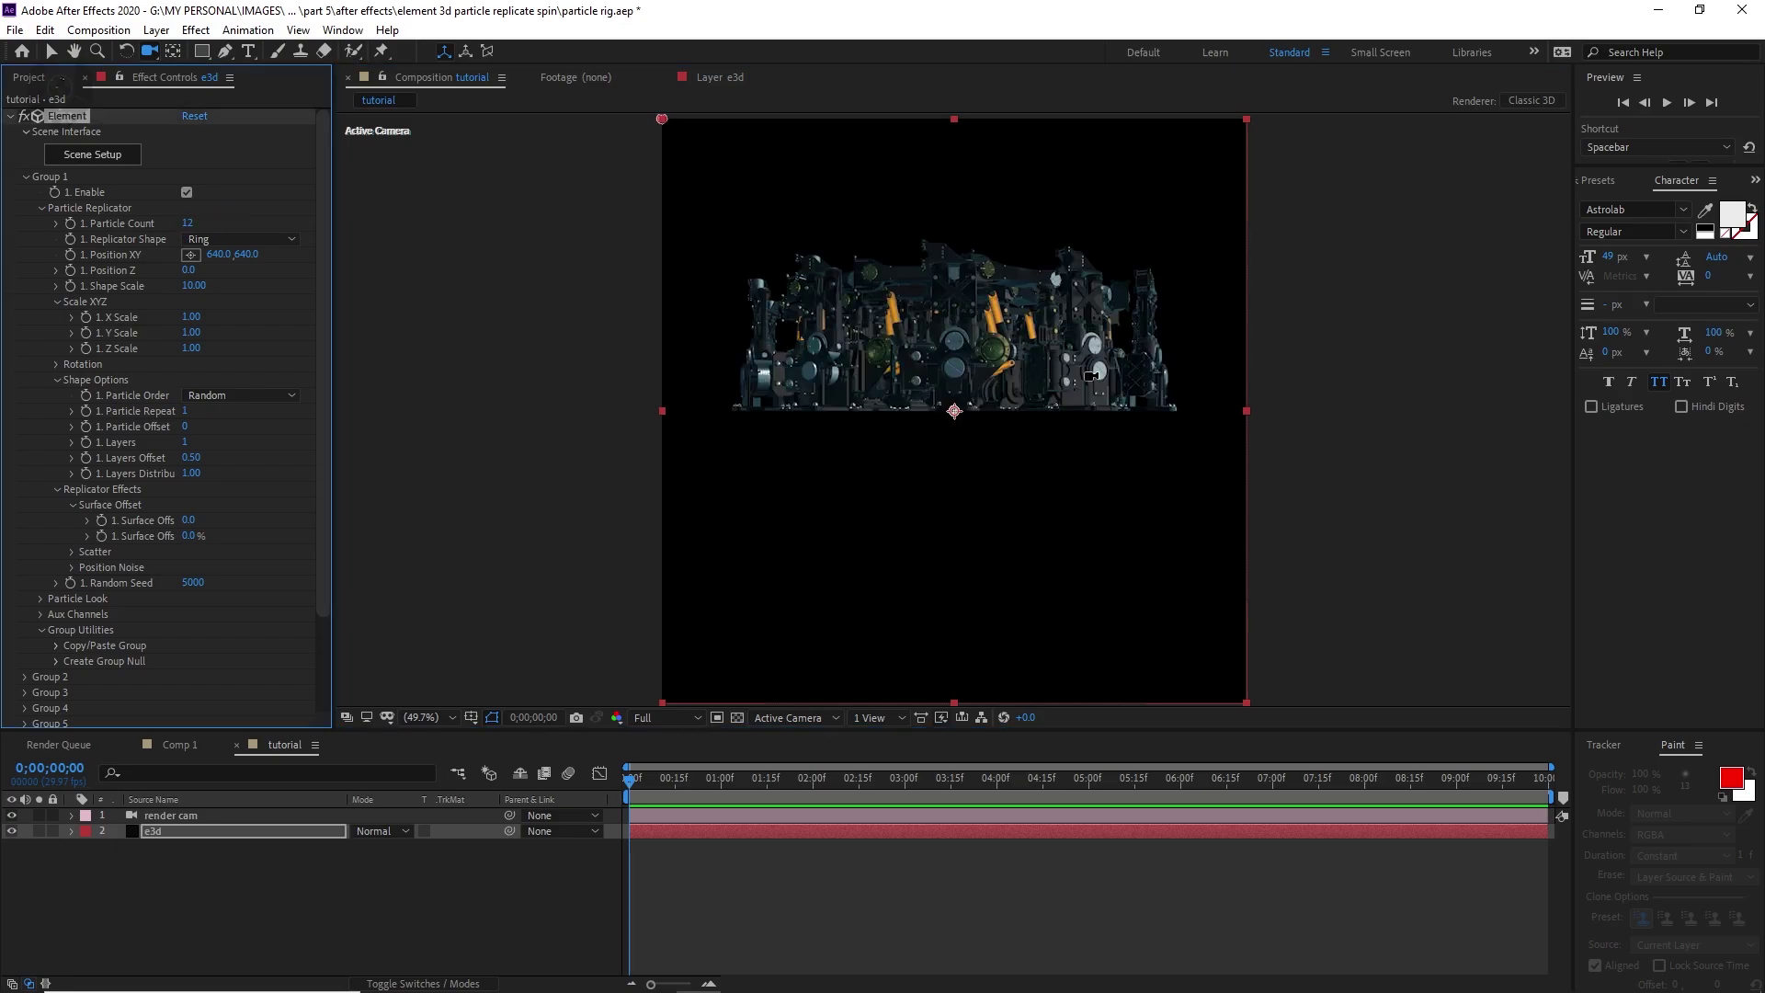
left_click_drag(929, 327, 932, 498)
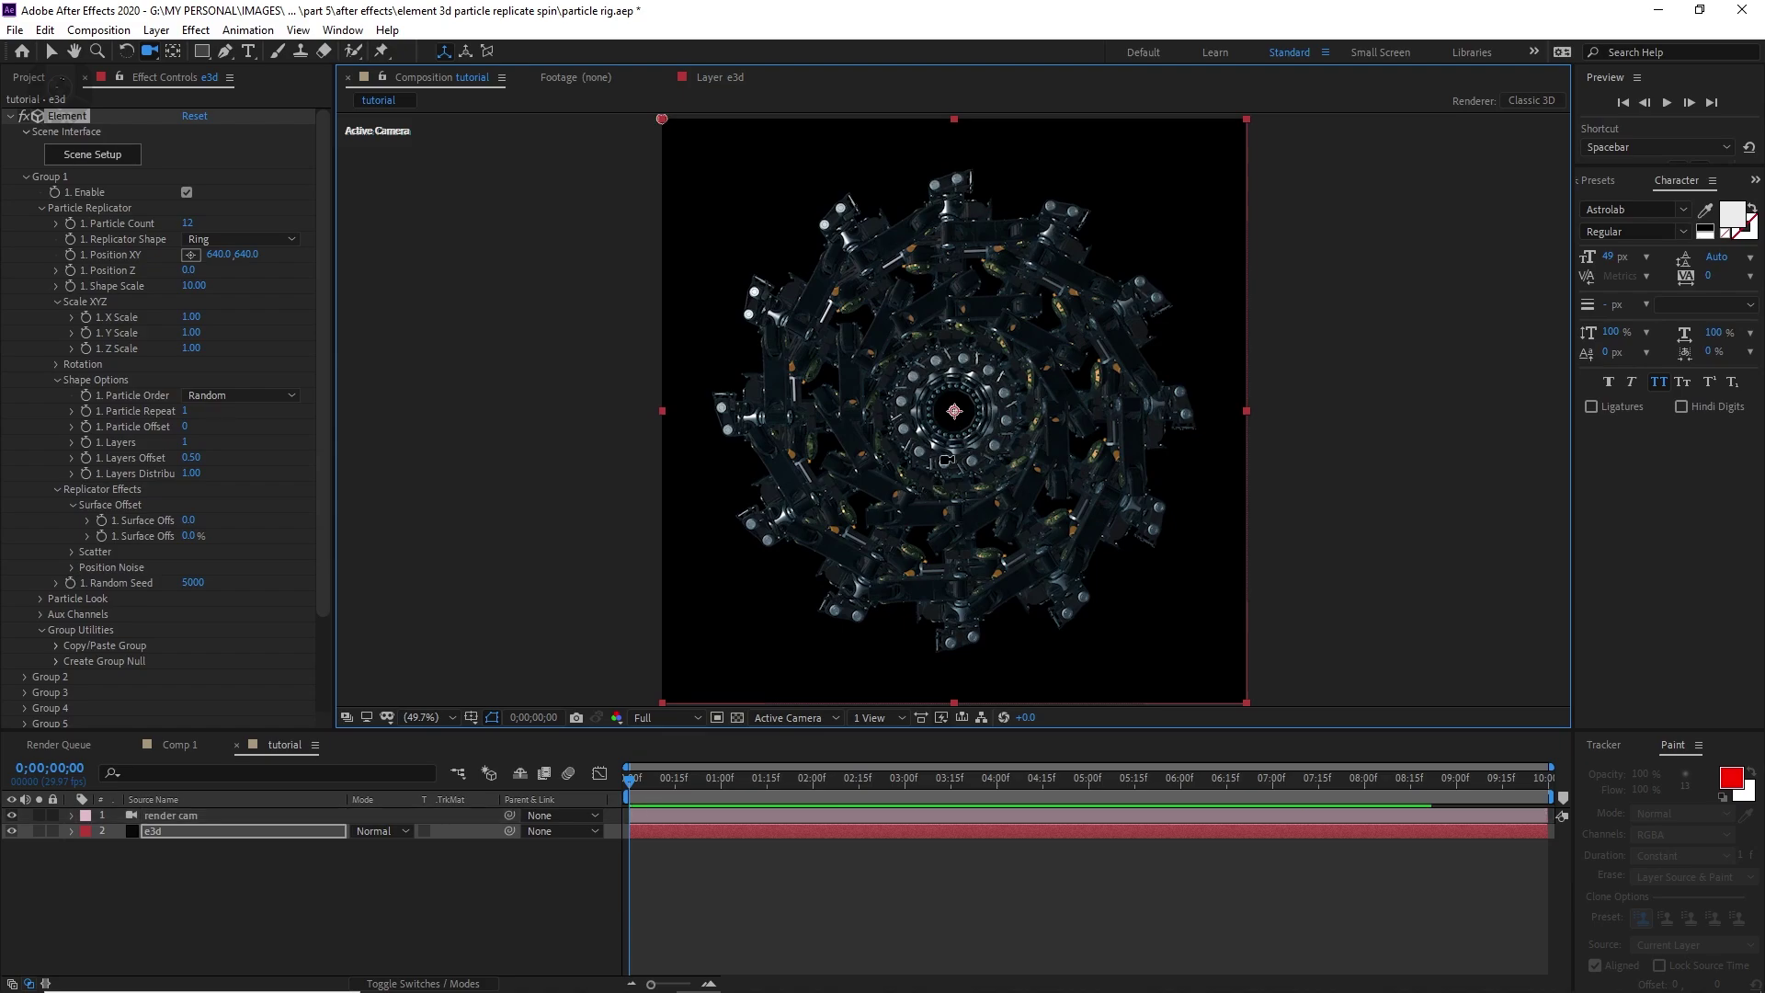
key("ctrl+z")
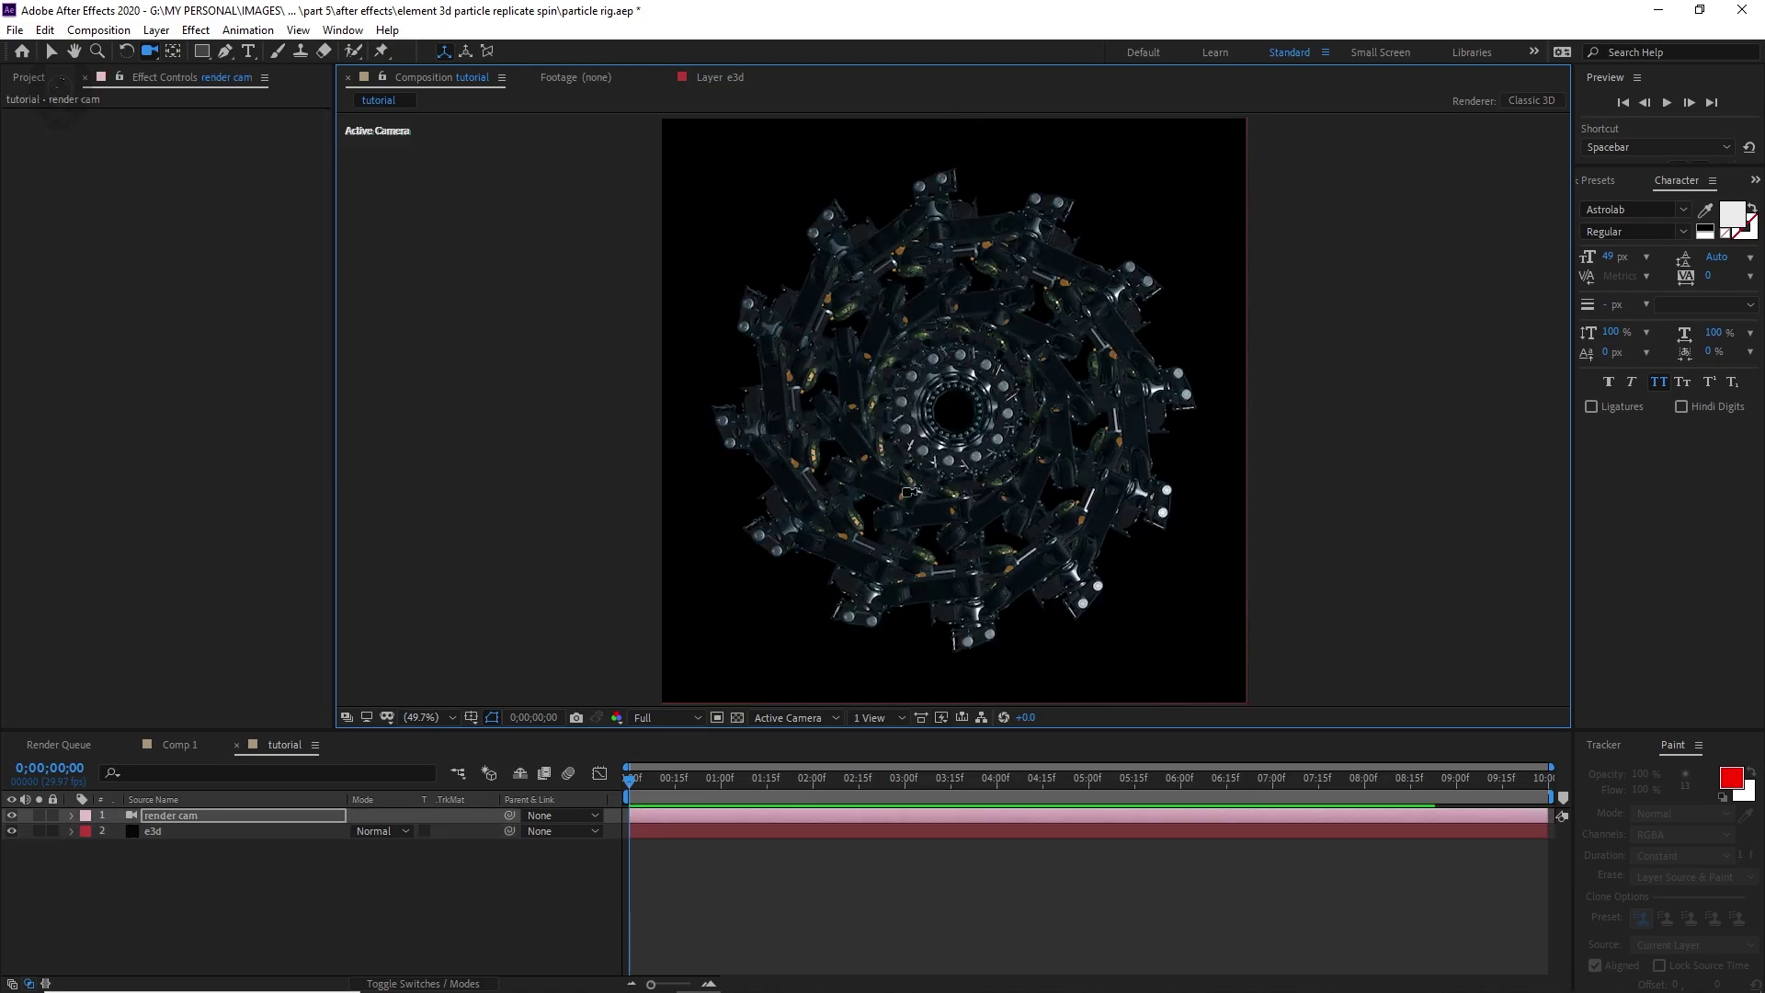
- Expand the Particle Rotation settings of Group 1 on the e3d layer and return to the first frame
left_click(315, 831)
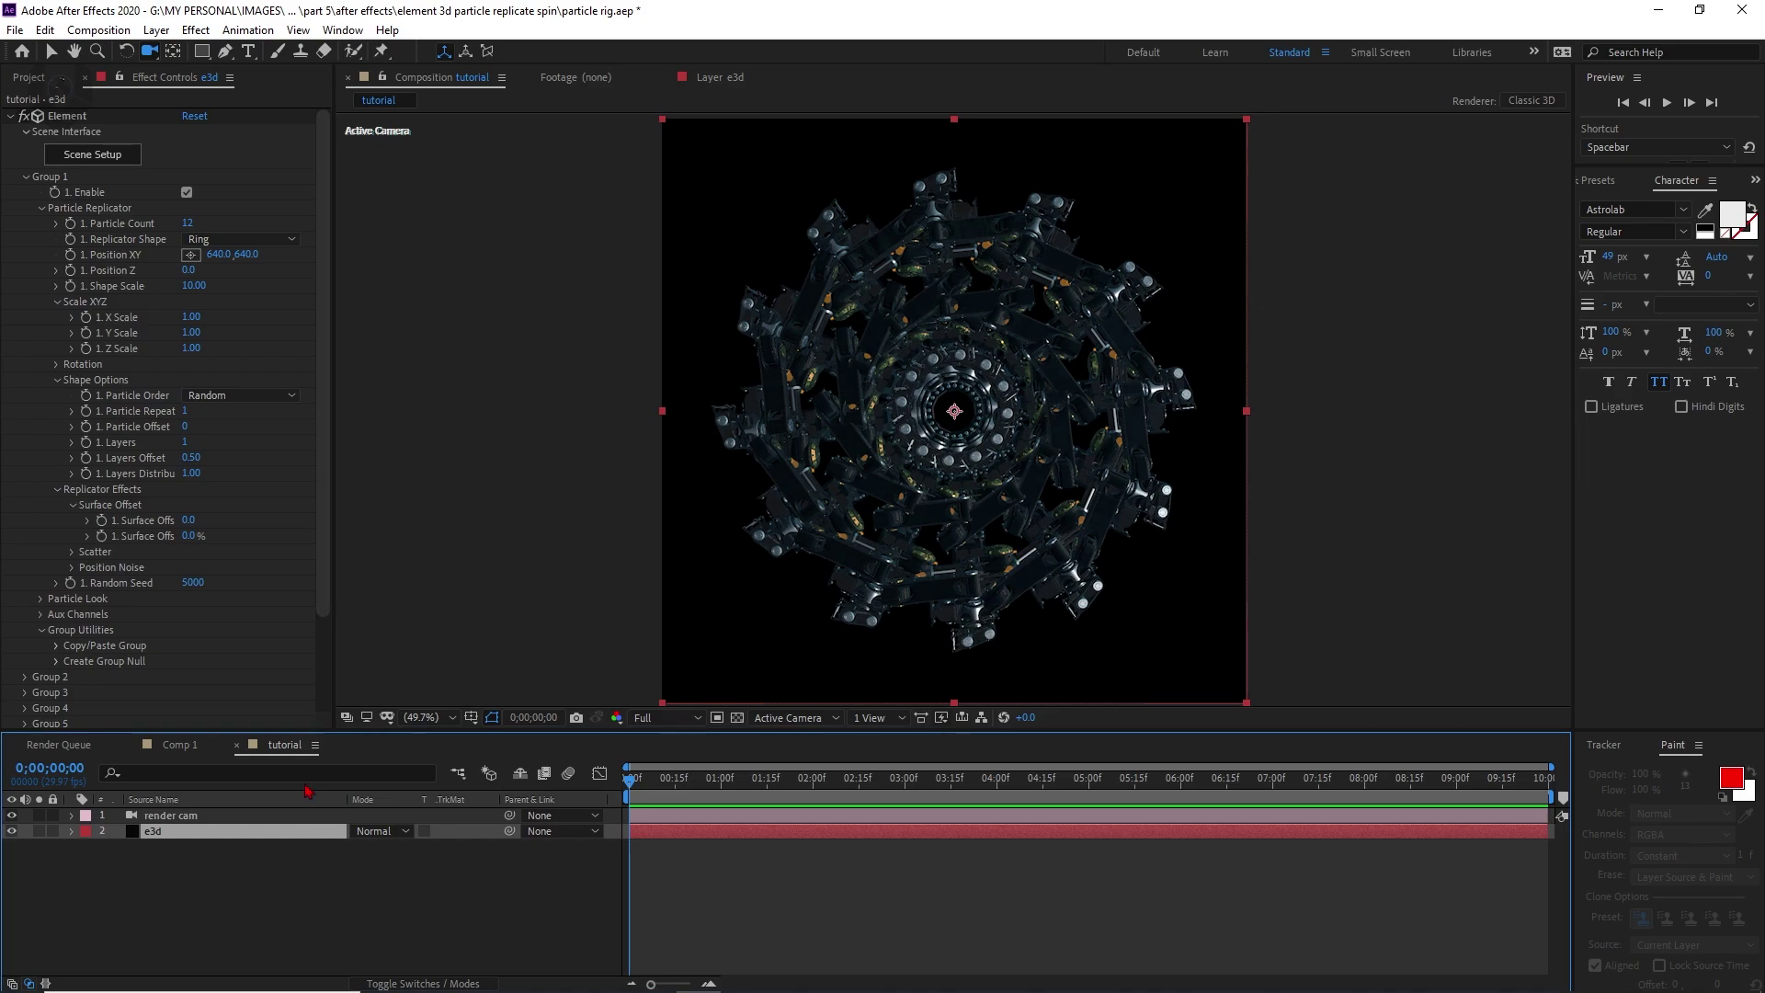
left_click(42, 208)
left_click(41, 223)
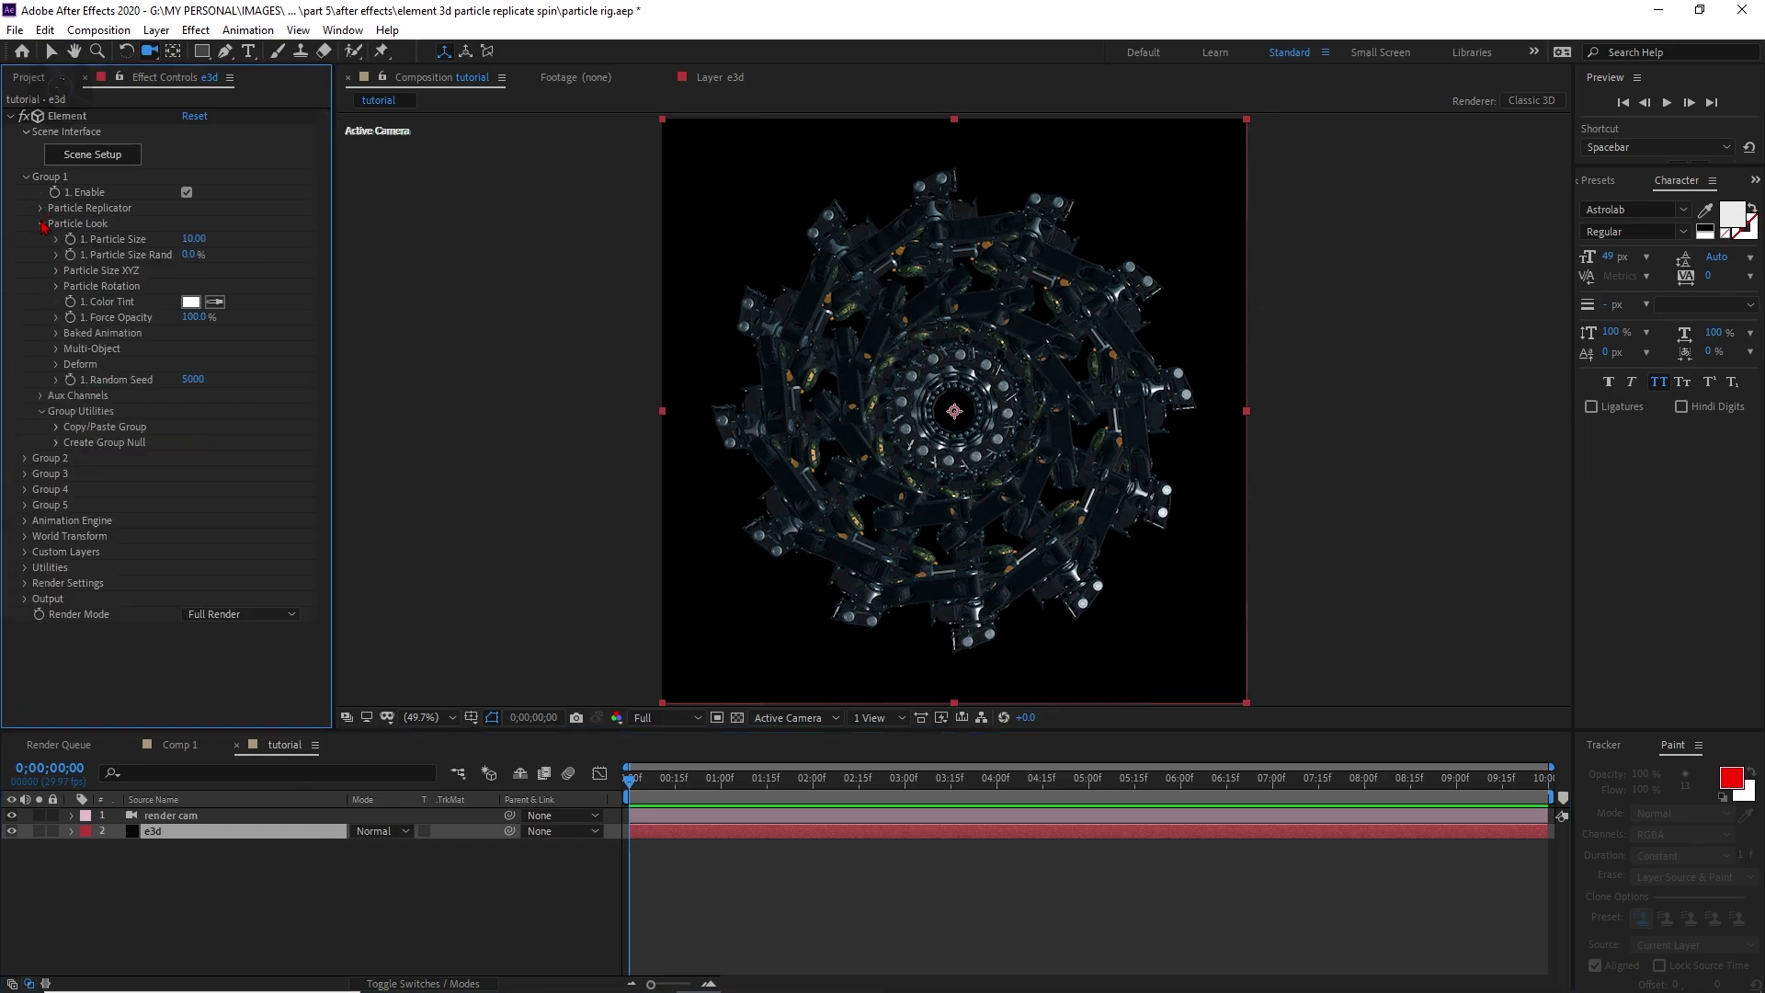
left_click(56, 286)
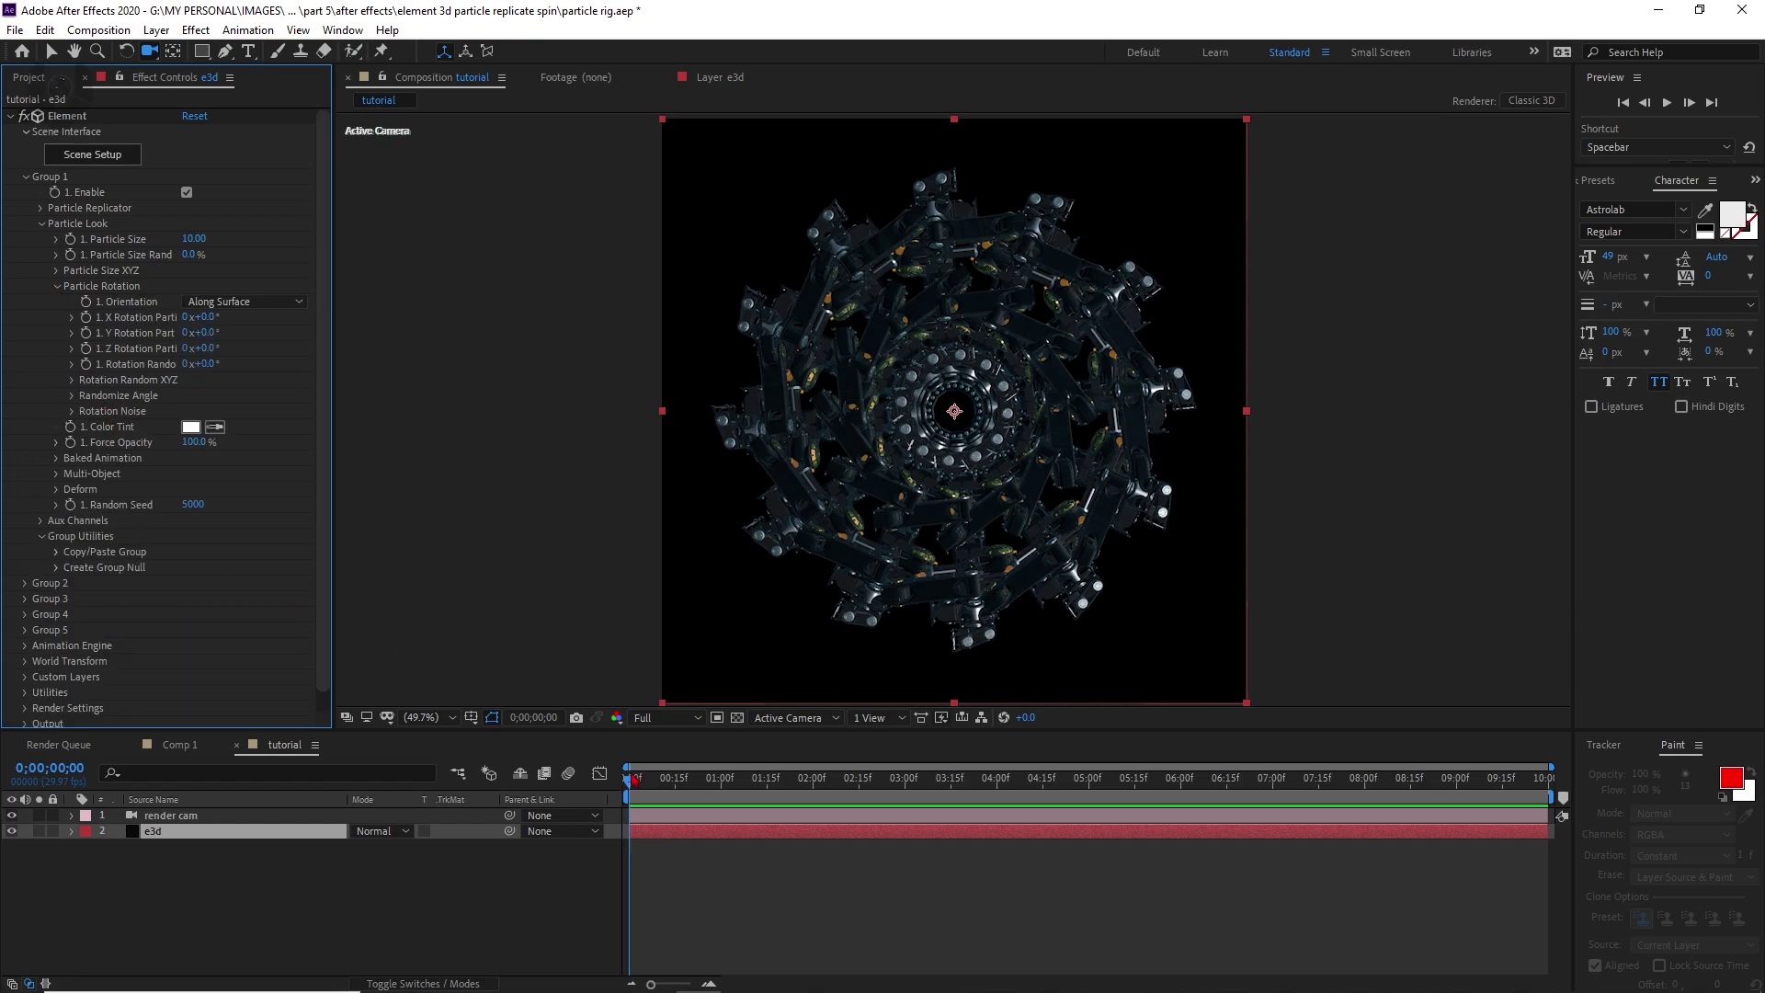
left_click_drag(629, 789, 669, 797)
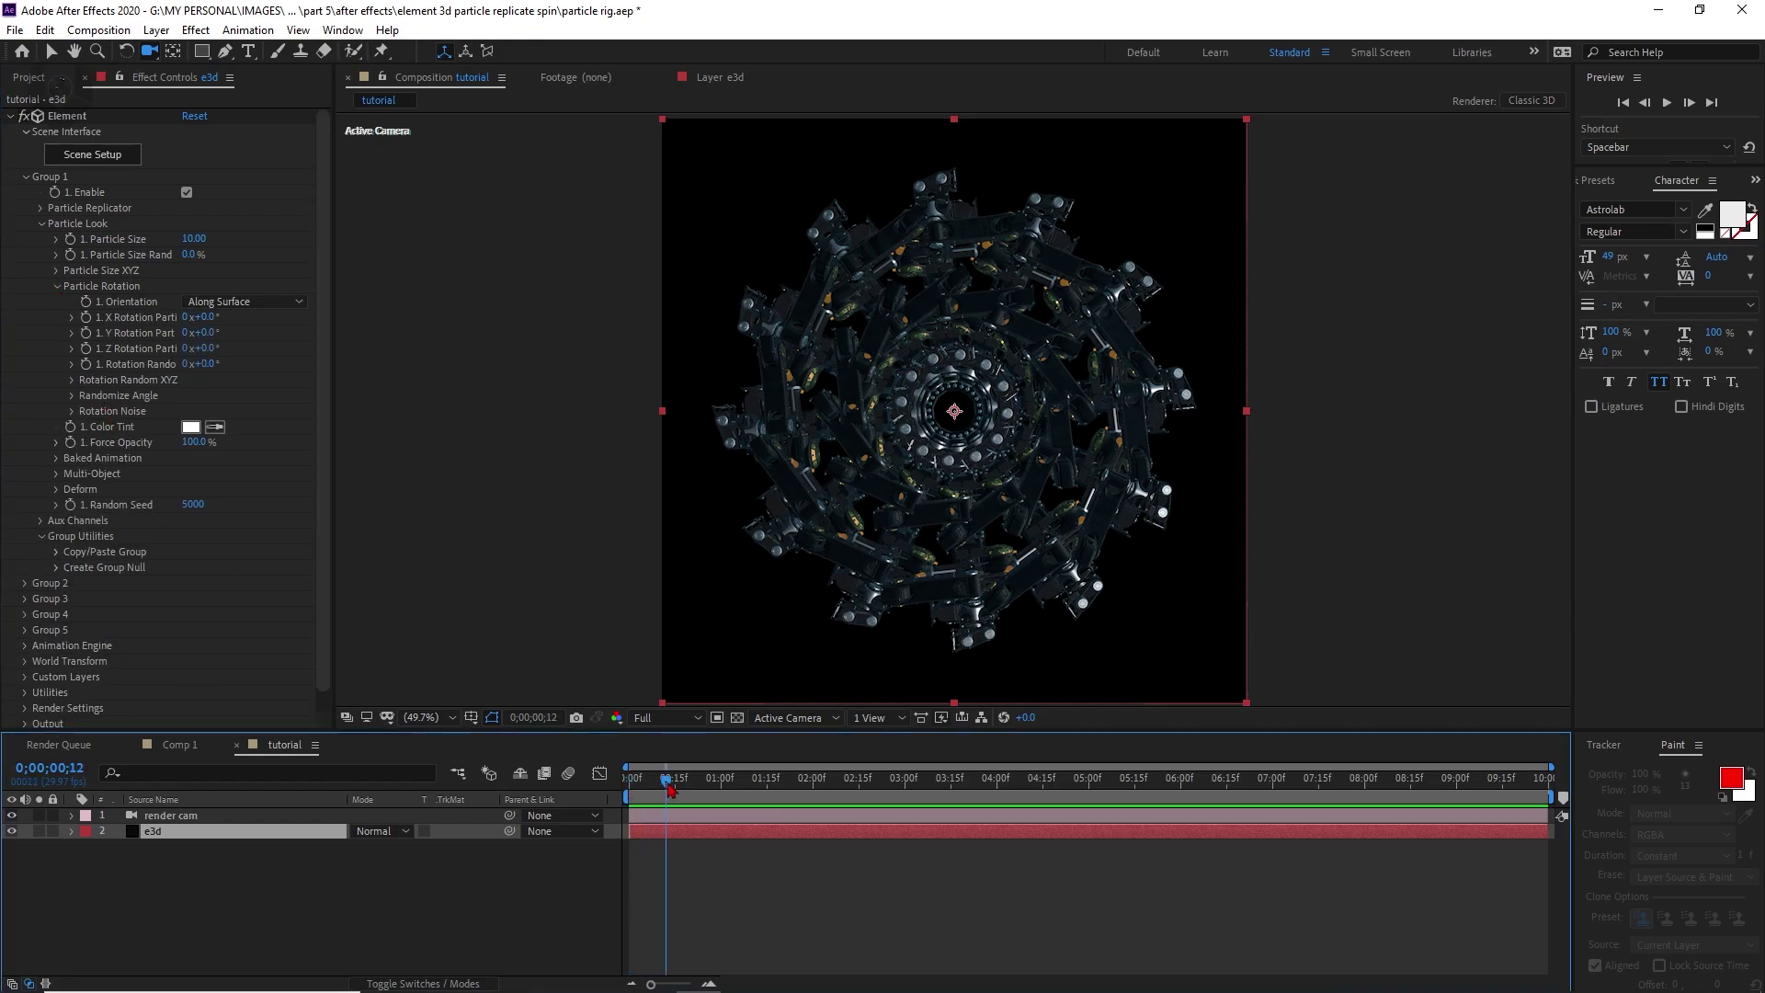
left_click_drag(630, 787, 601, 910)
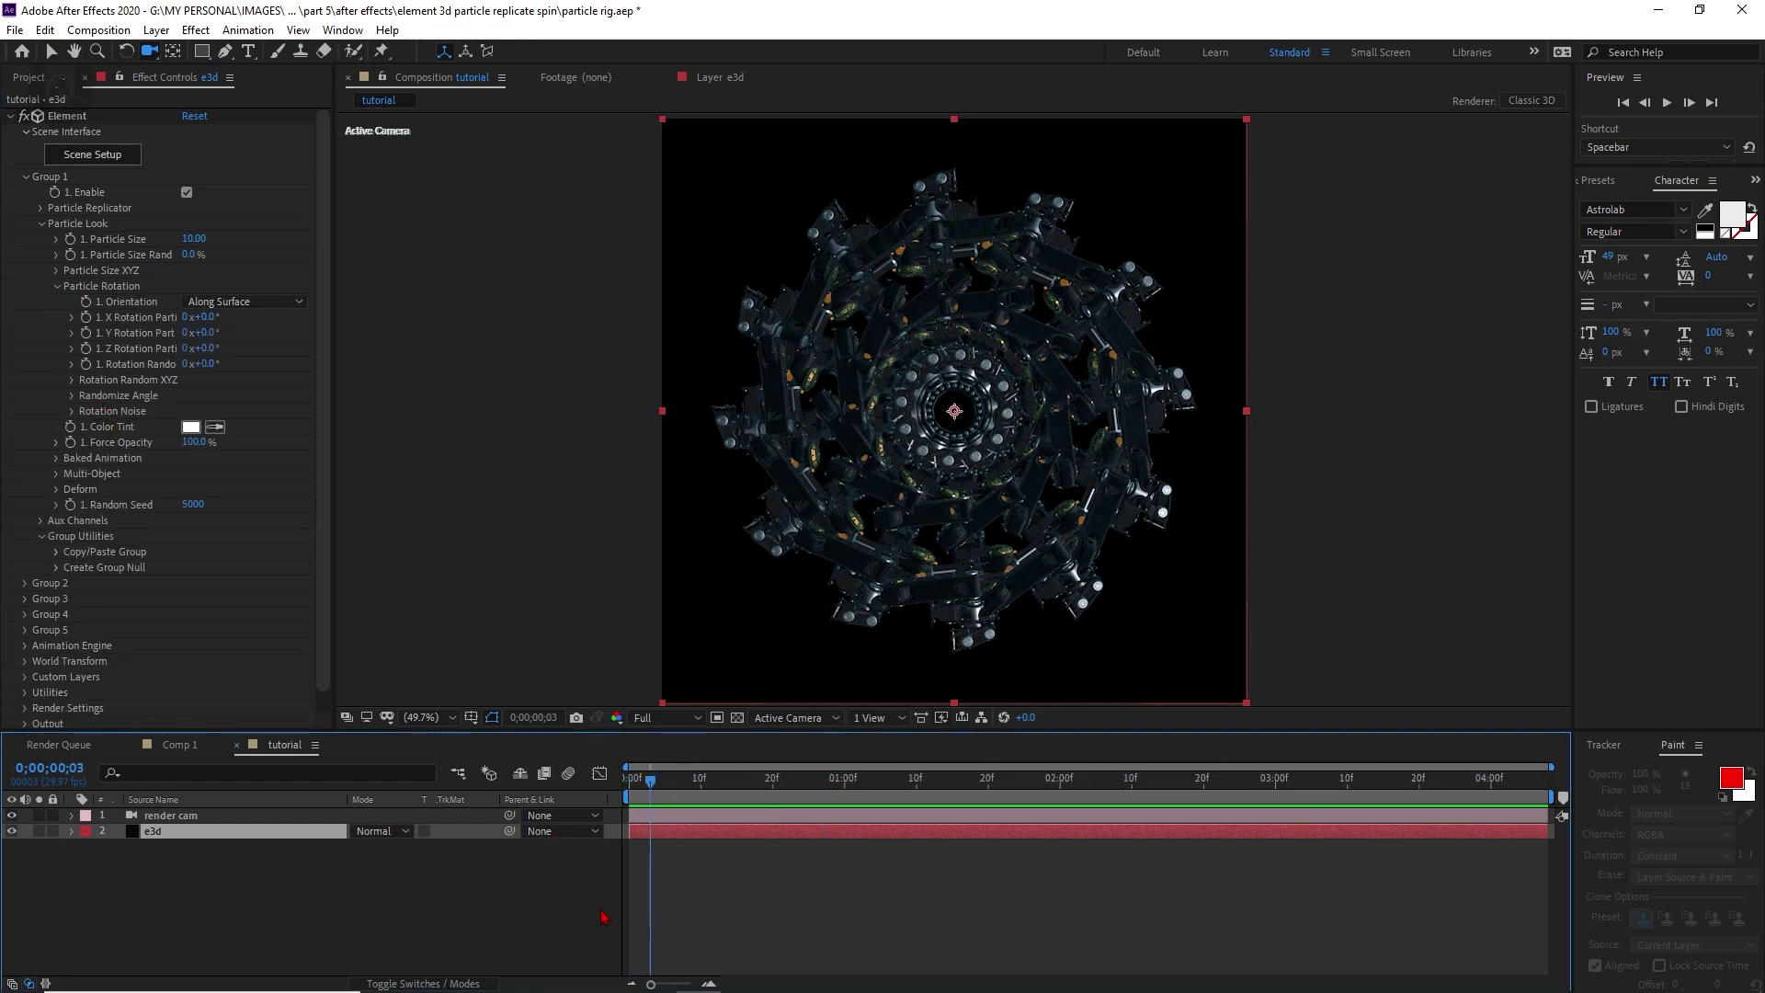
key("Home")
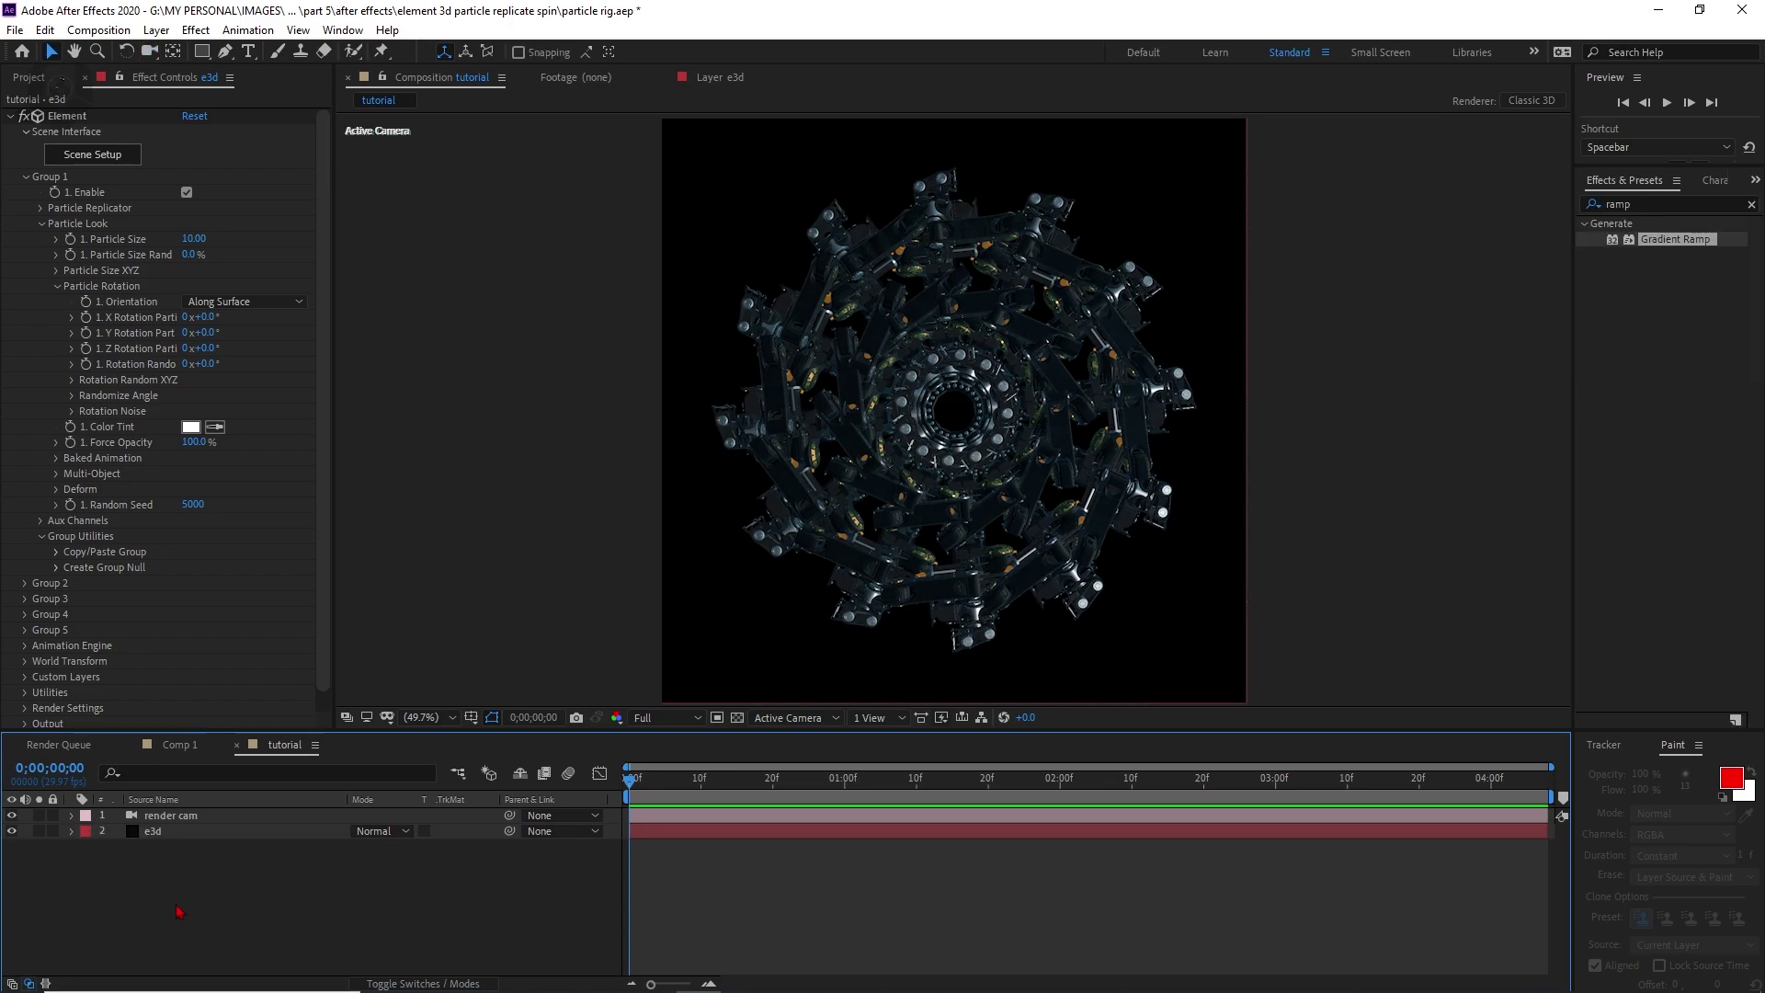
- Copy the Gradient Ramp effect from the bg layer of Comp 1
left_click(182, 745)
left_click(179, 942)
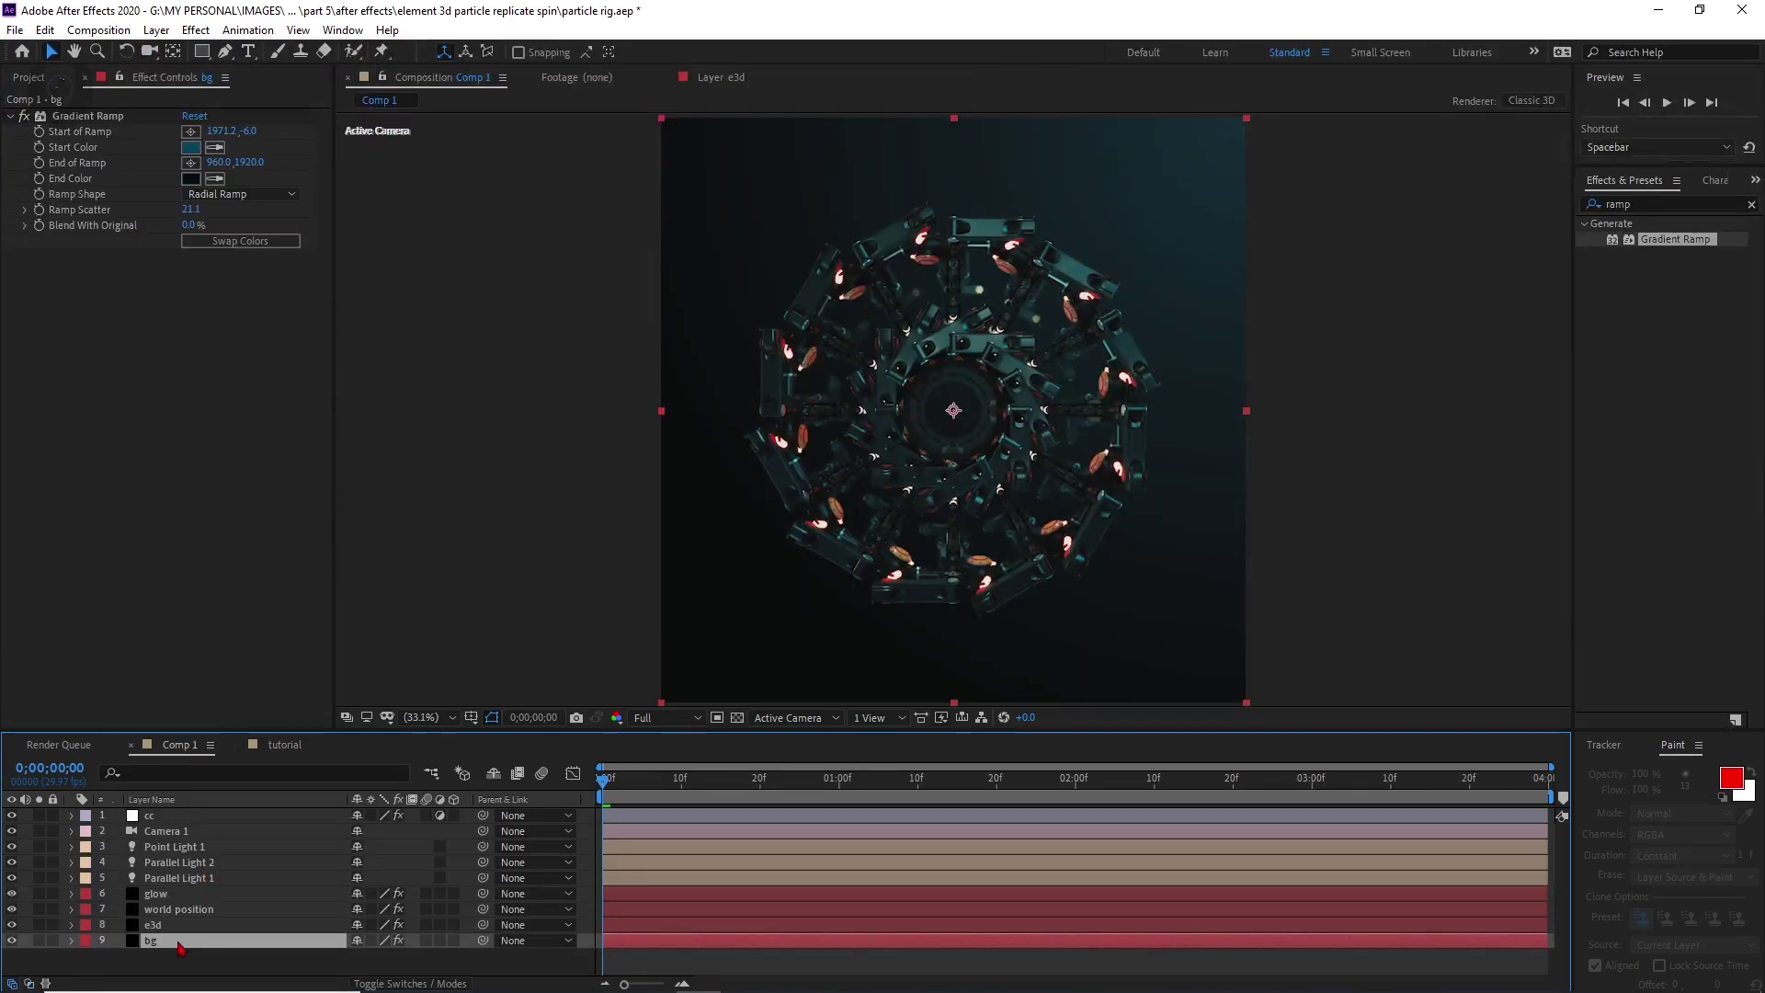
left_click(103, 125)
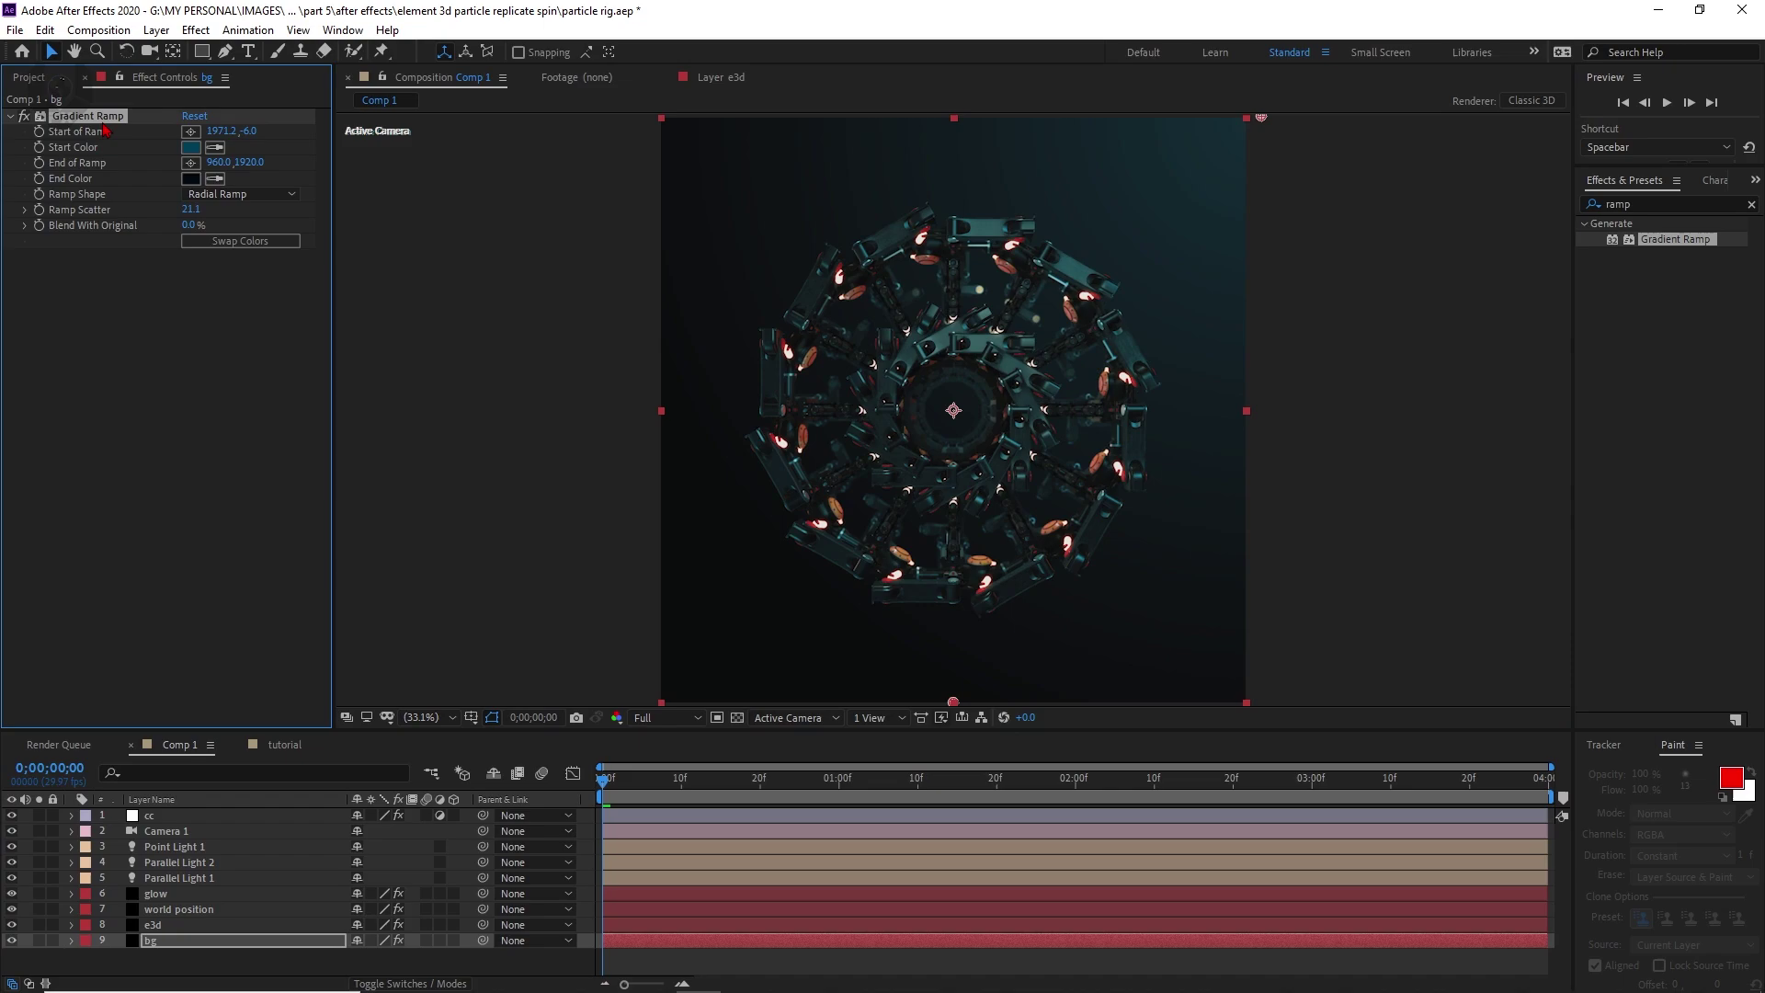
- Create a comp-sized black solid named "bg" in the tutorial composition
left_click(303, 746)
right_click(281, 896)
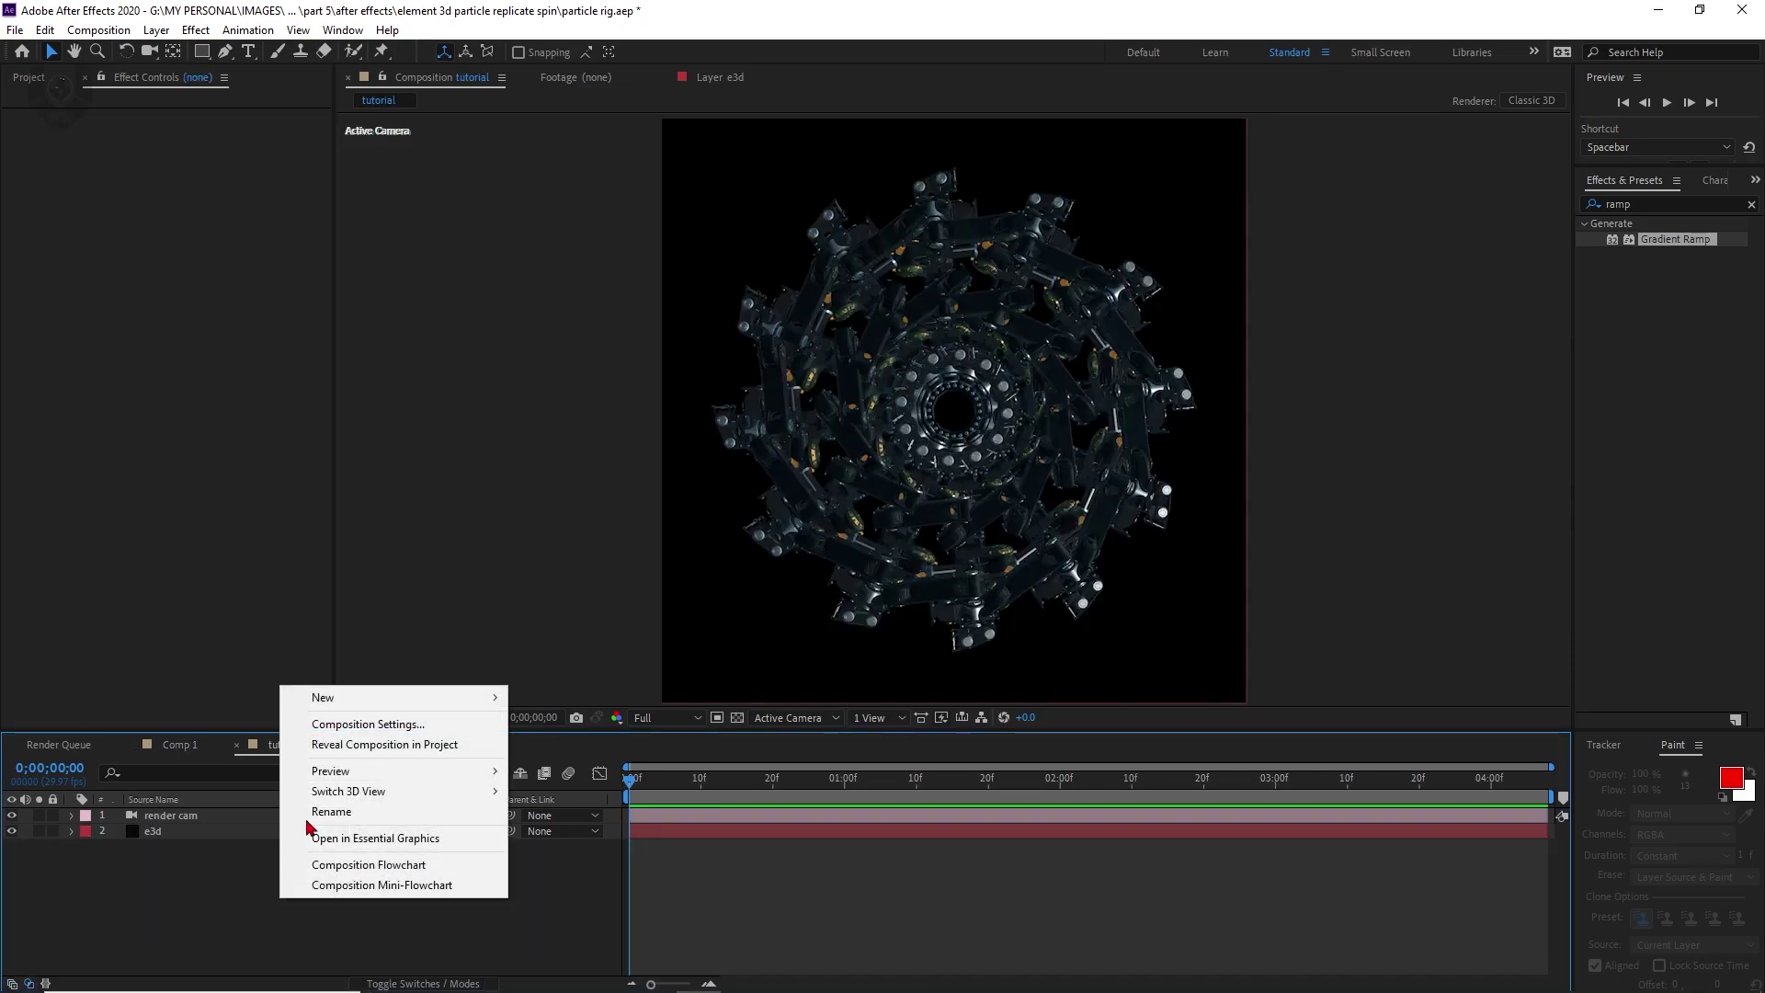
mouse_move(331, 697)
left_click(550, 745)
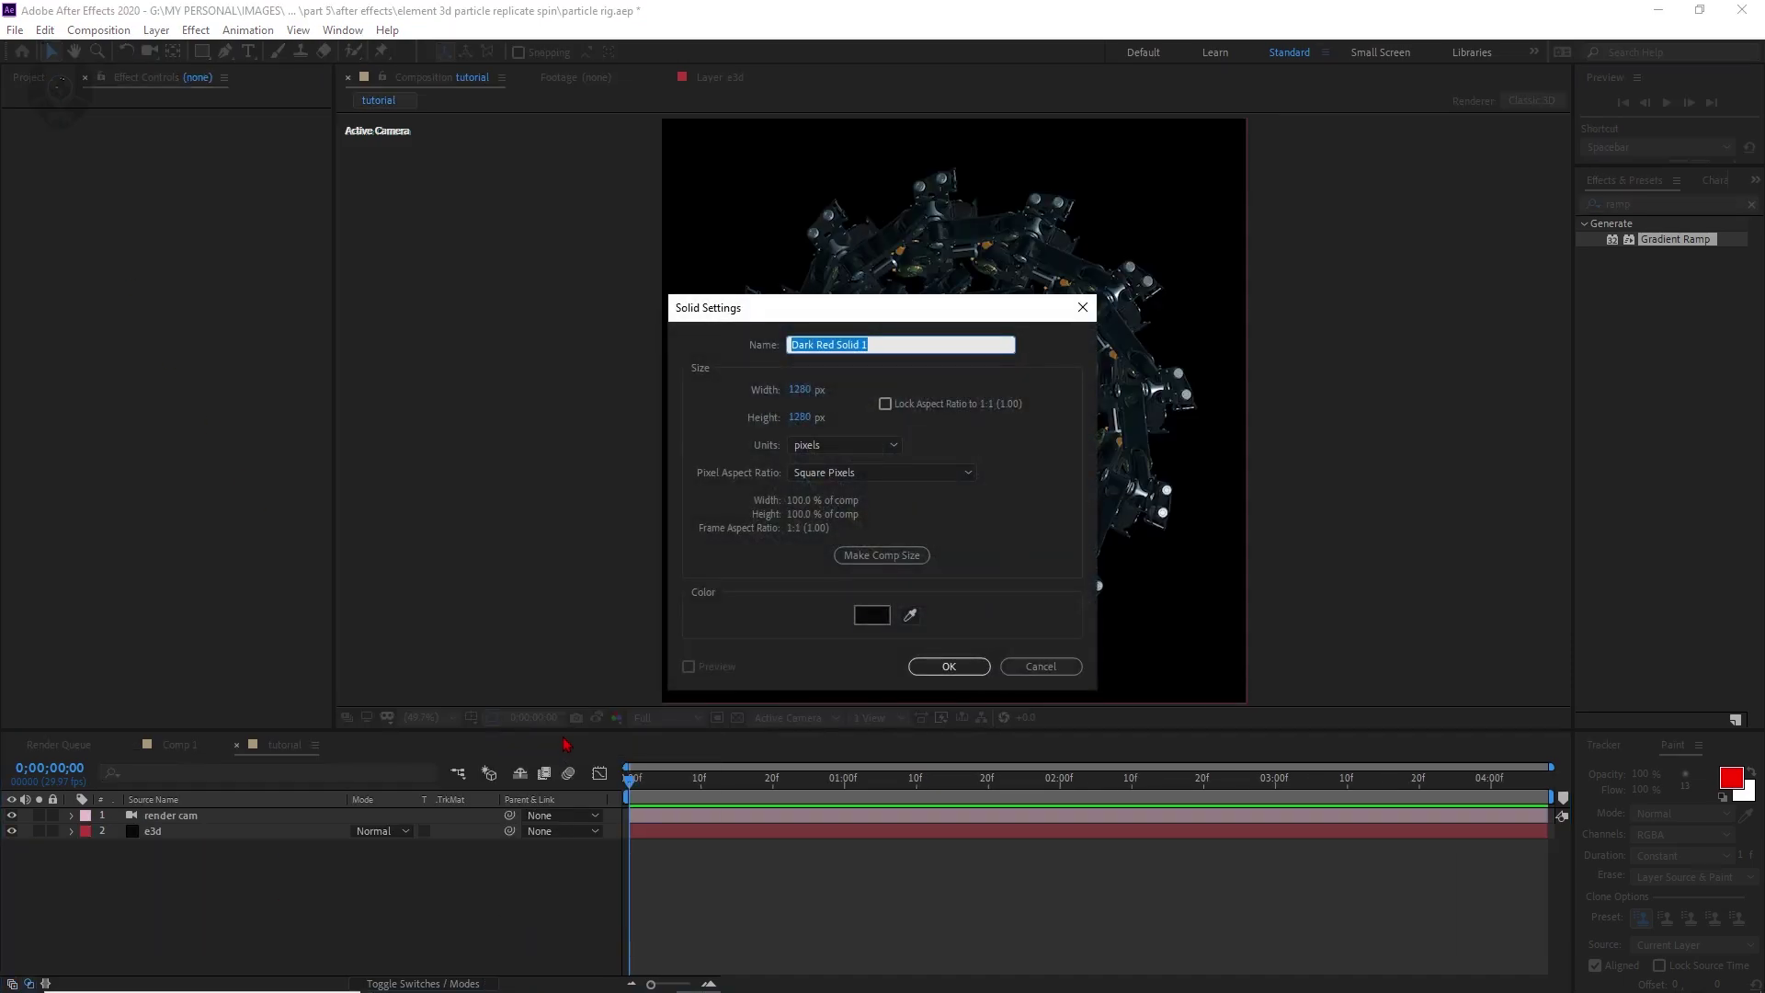
type("bg")
left_click(975, 671)
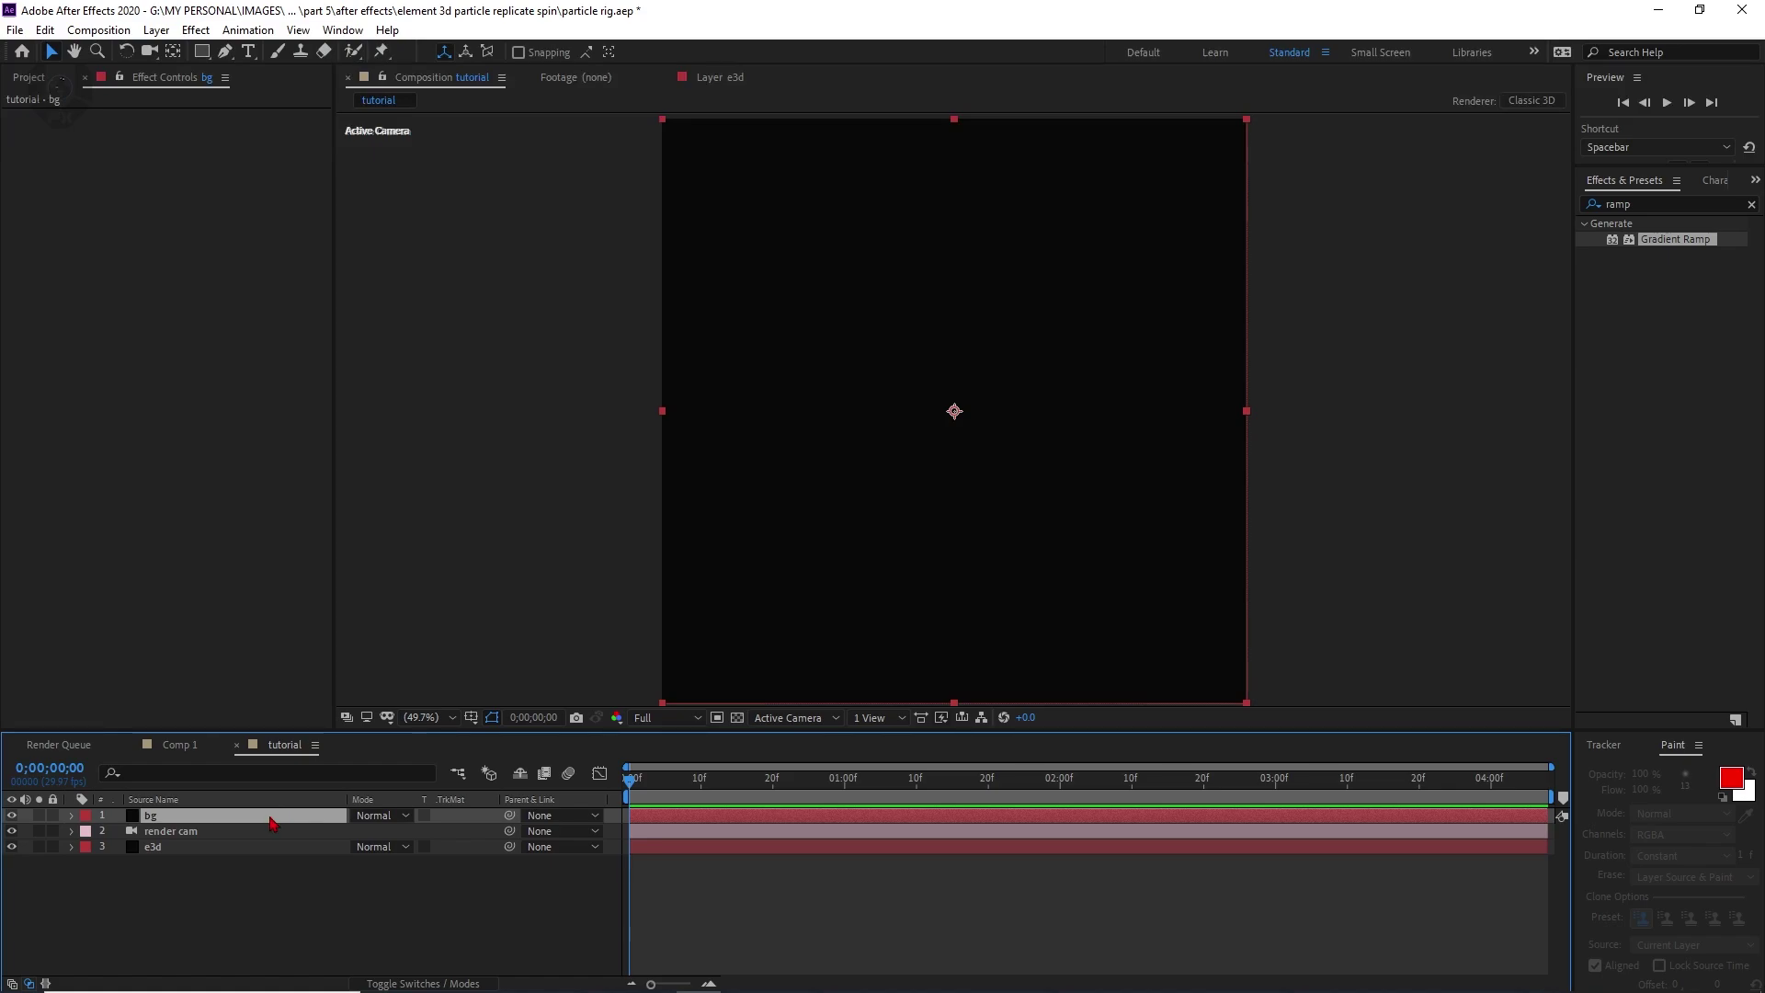
- Place the bg solid beneath all other layers and paste the copied Gradient Ramp effect onto it
left_click_drag(271, 818, 268, 901)
left_click(234, 438)
key("ctrl+v")
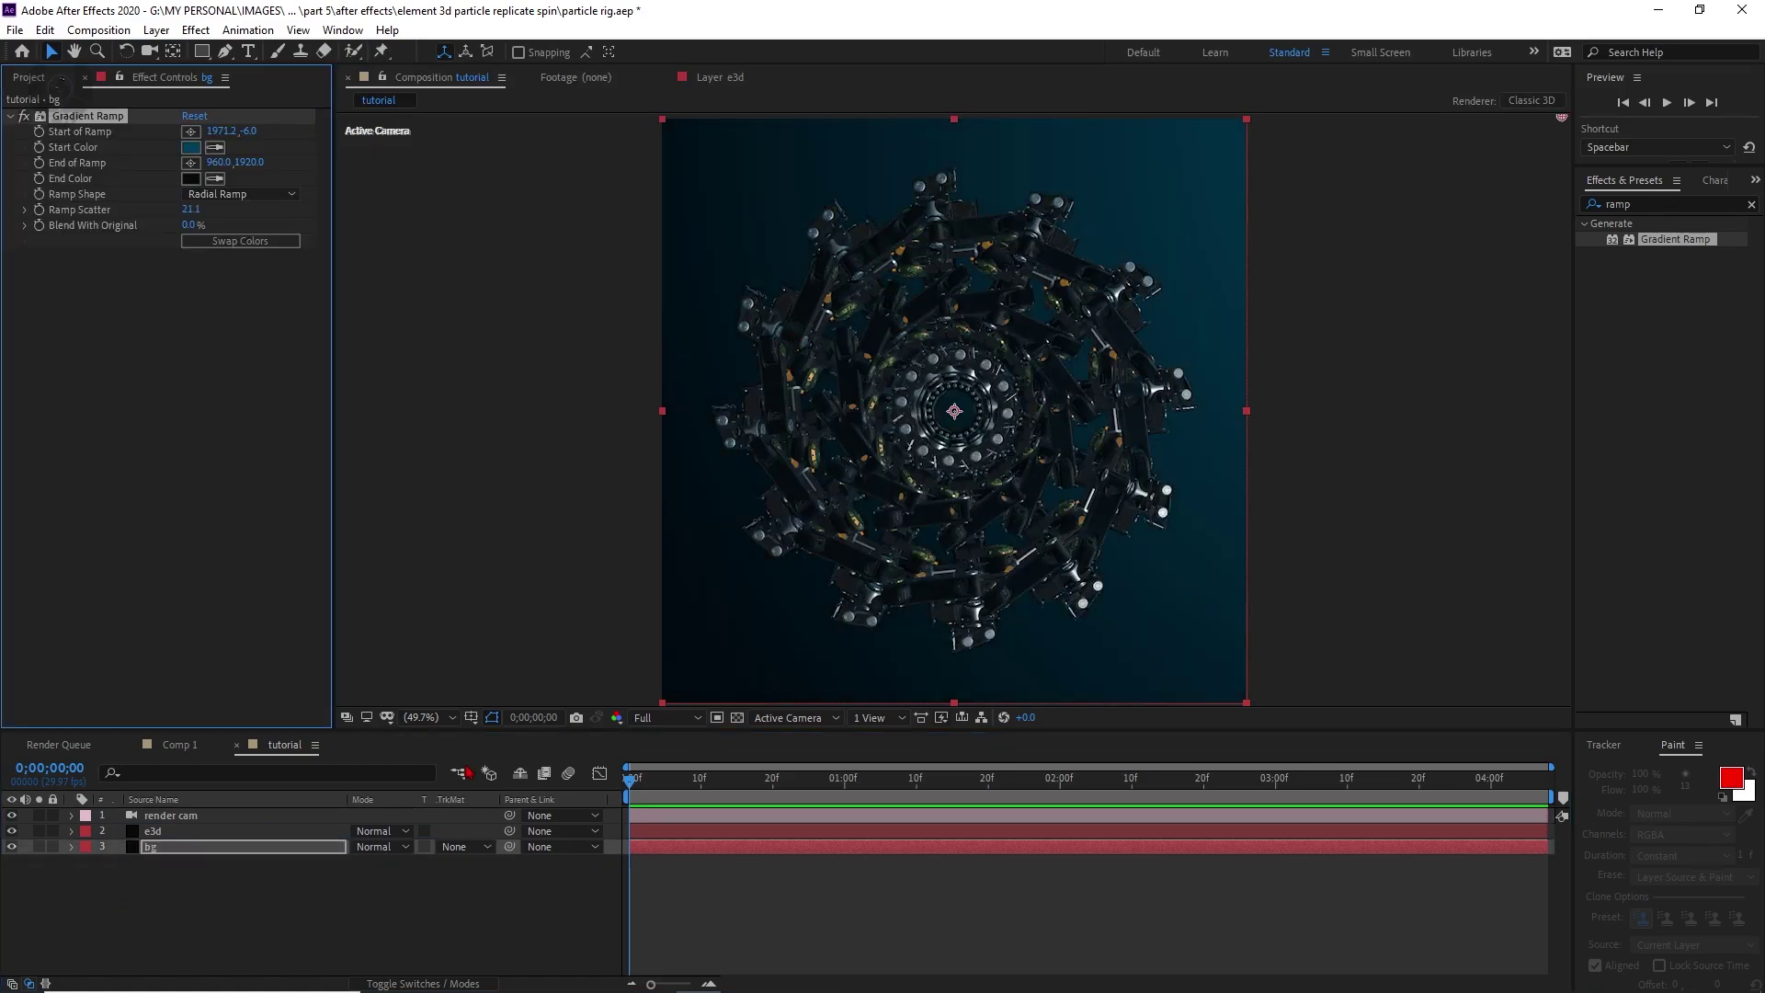
- Try out the Y particle rotation of Group 1 on the e3d layer and undo the change
left_click(270, 833)
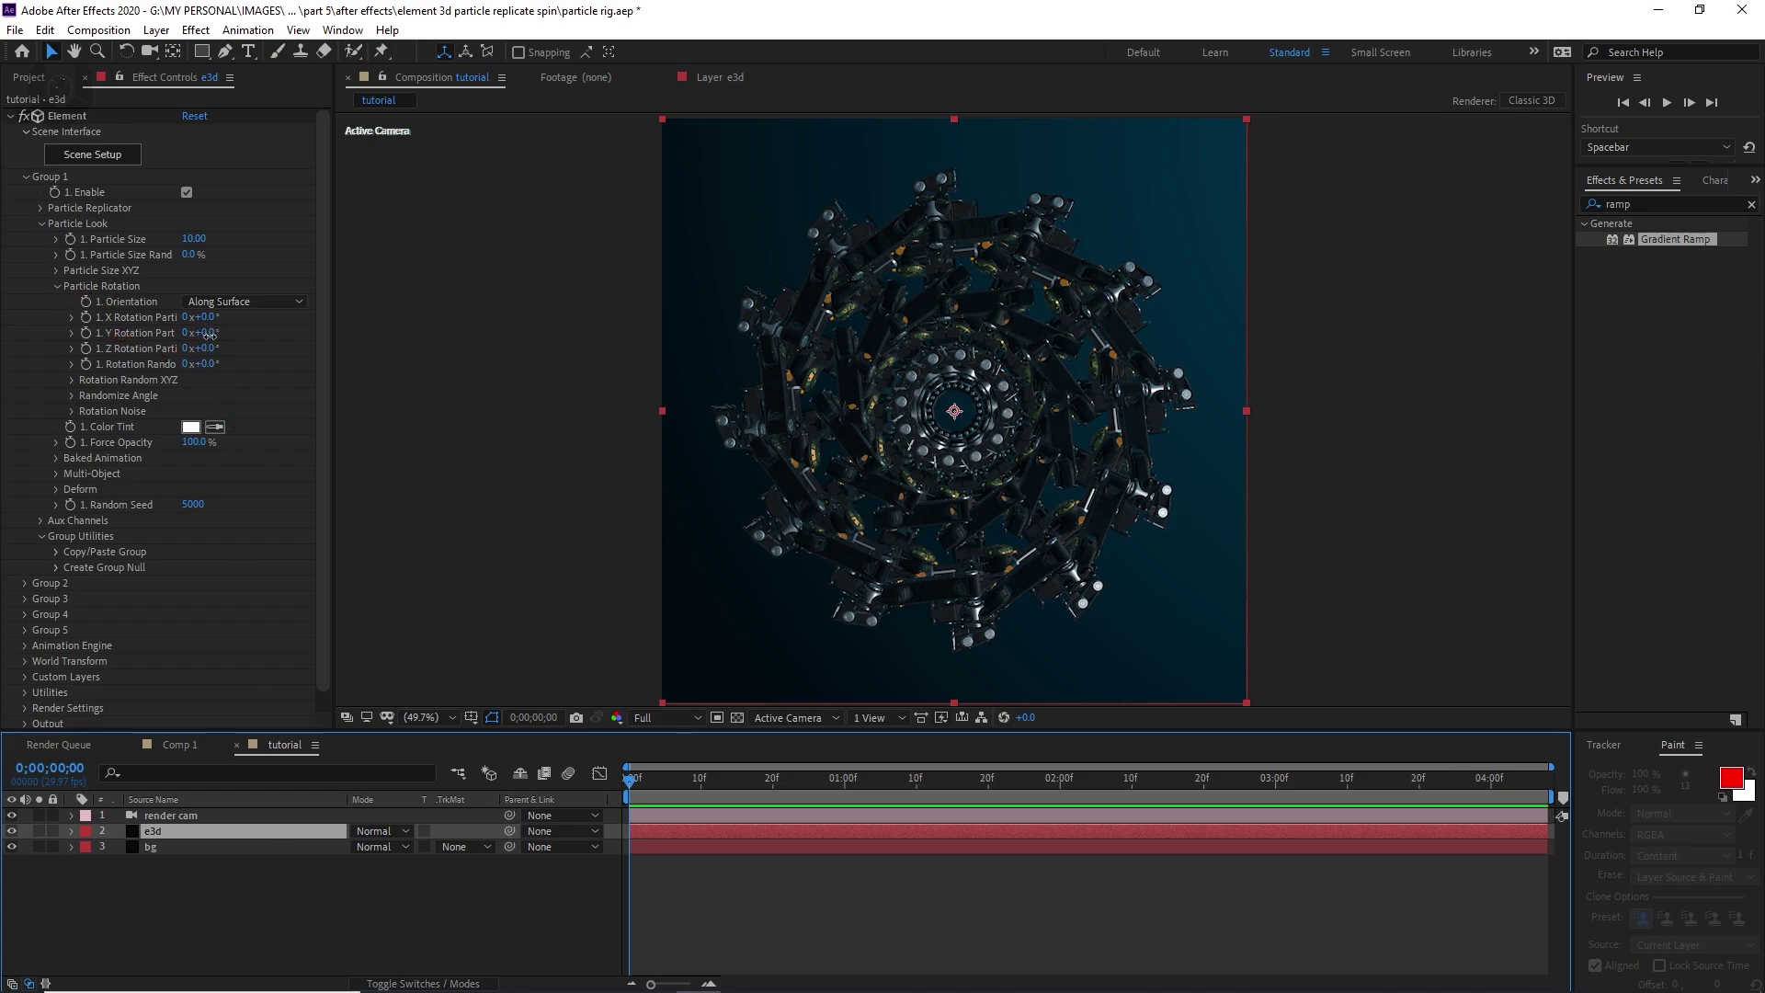
left_click_drag(210, 335, 77, 322)
key("ctrl+z")
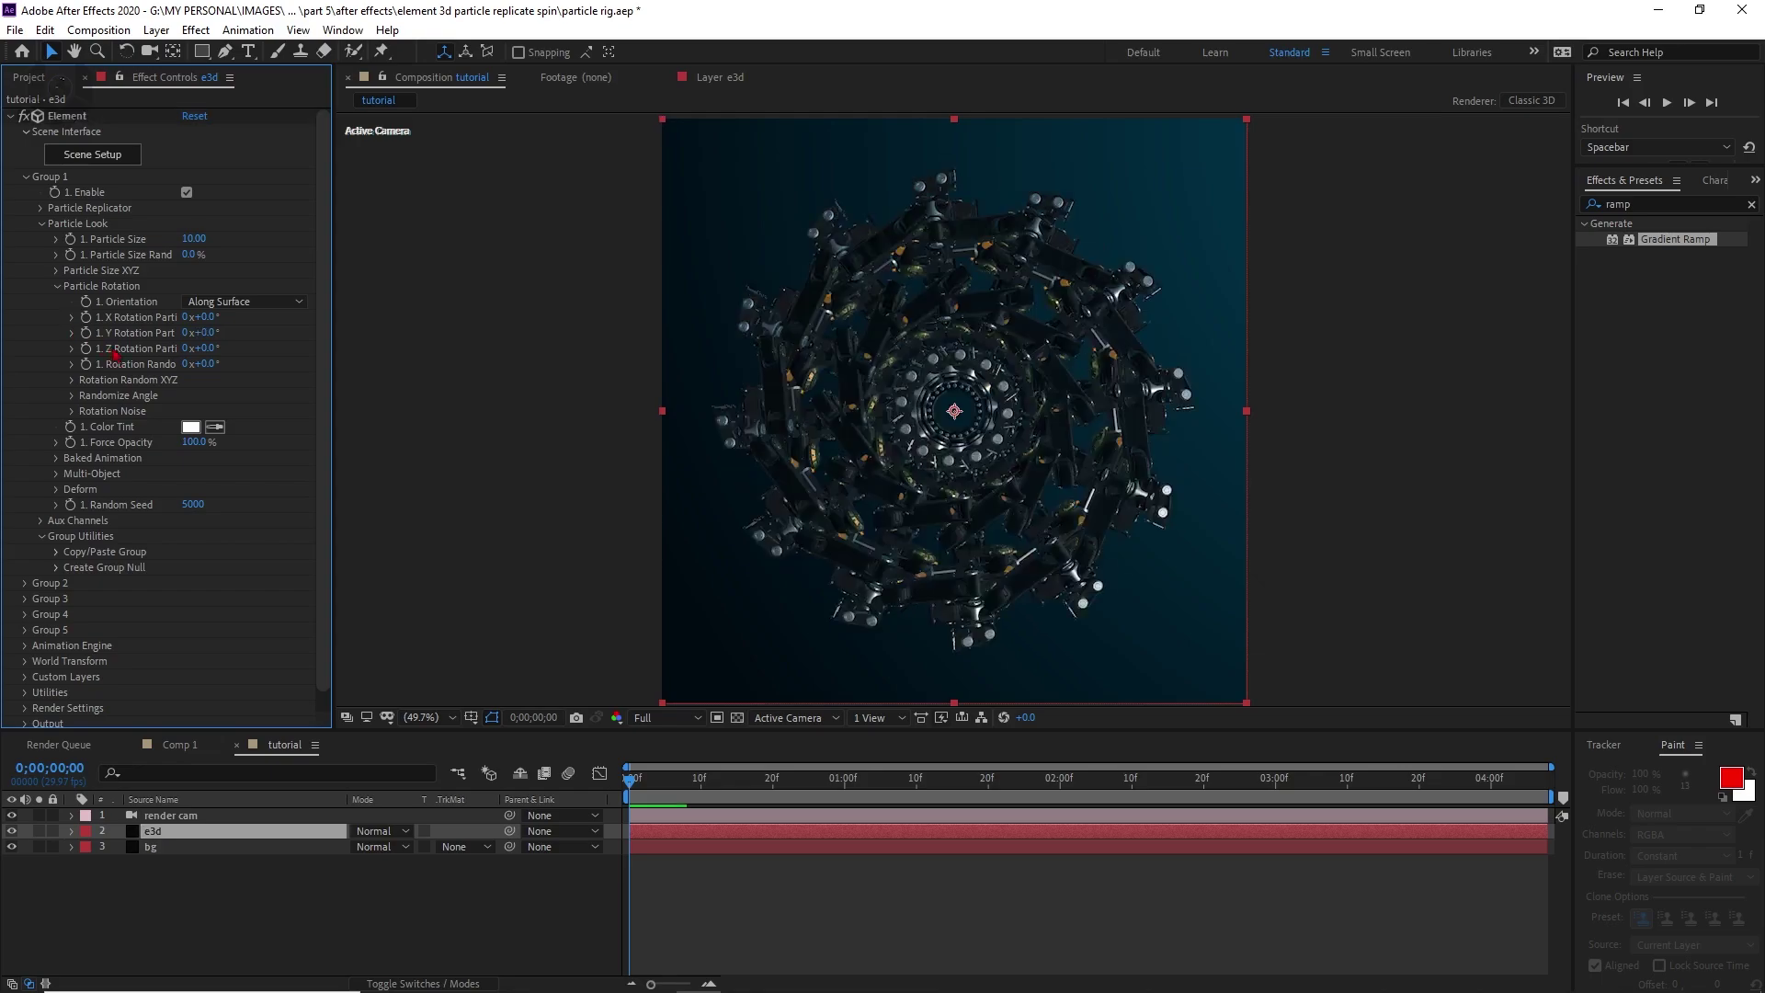
- Enable keyframing for Group 1's X and Y particle rotation at 0;00;00;00 and reveal the e3d layer's keyframes in the timeline
left_click(87, 318)
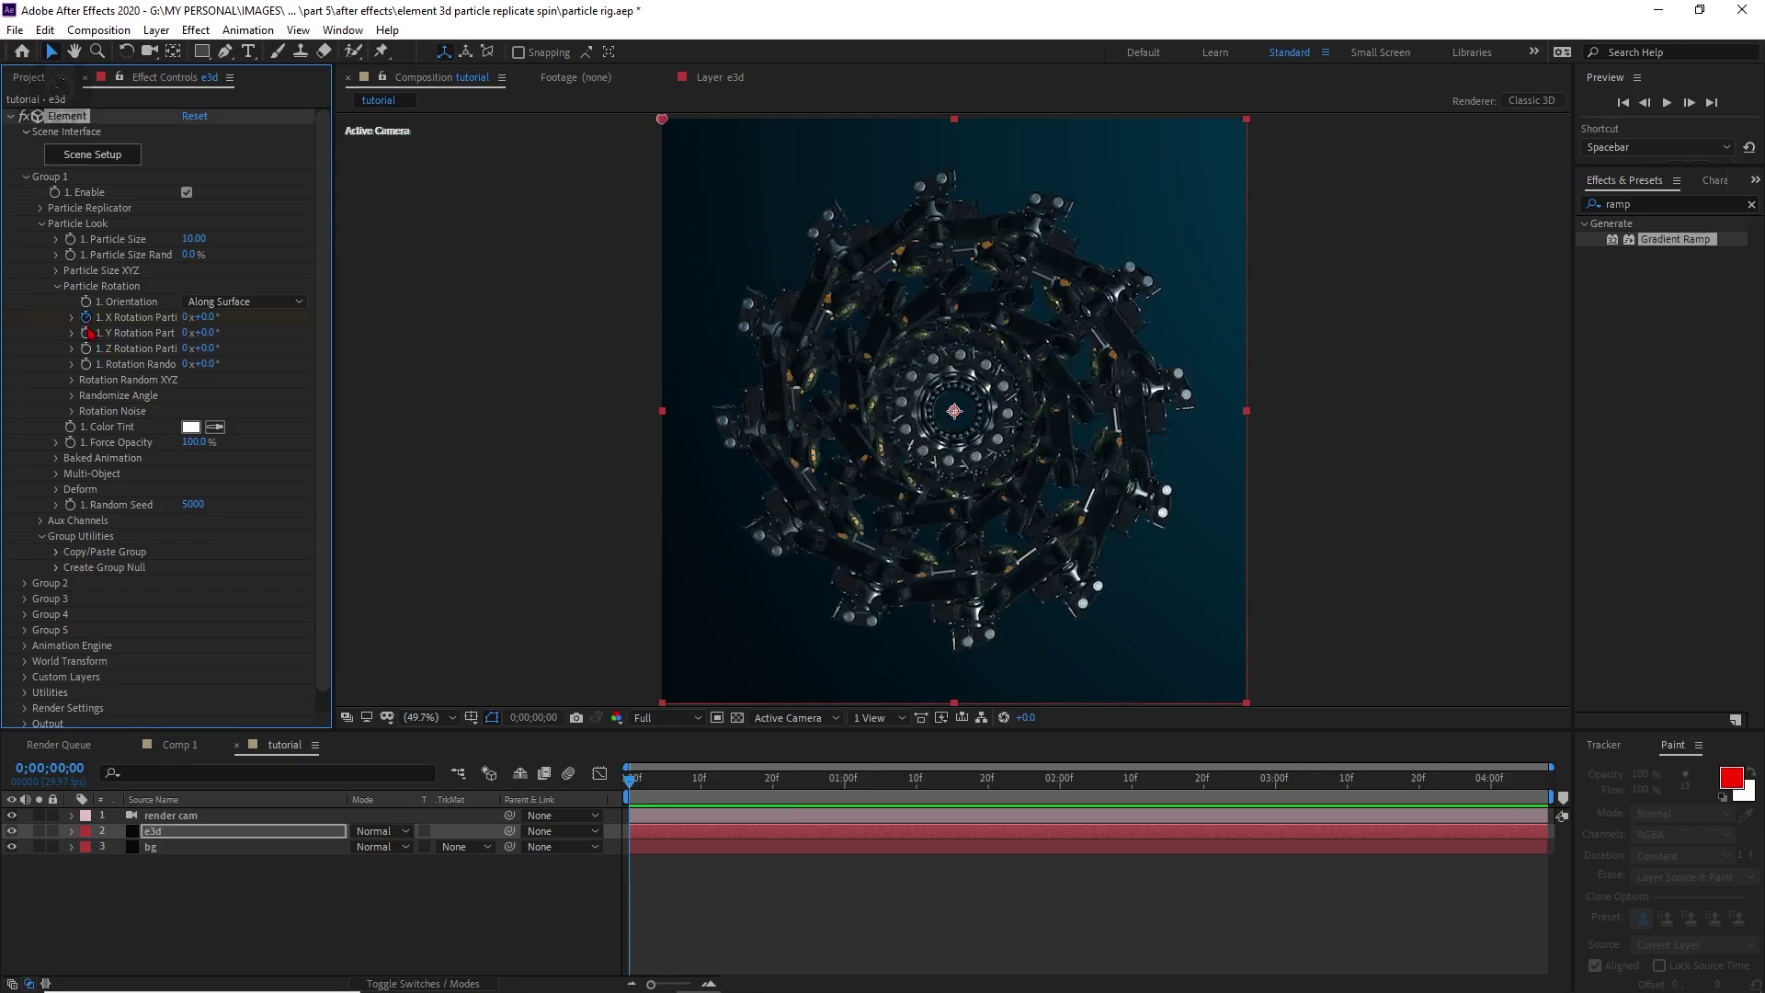
left_click(303, 832)
key("u")
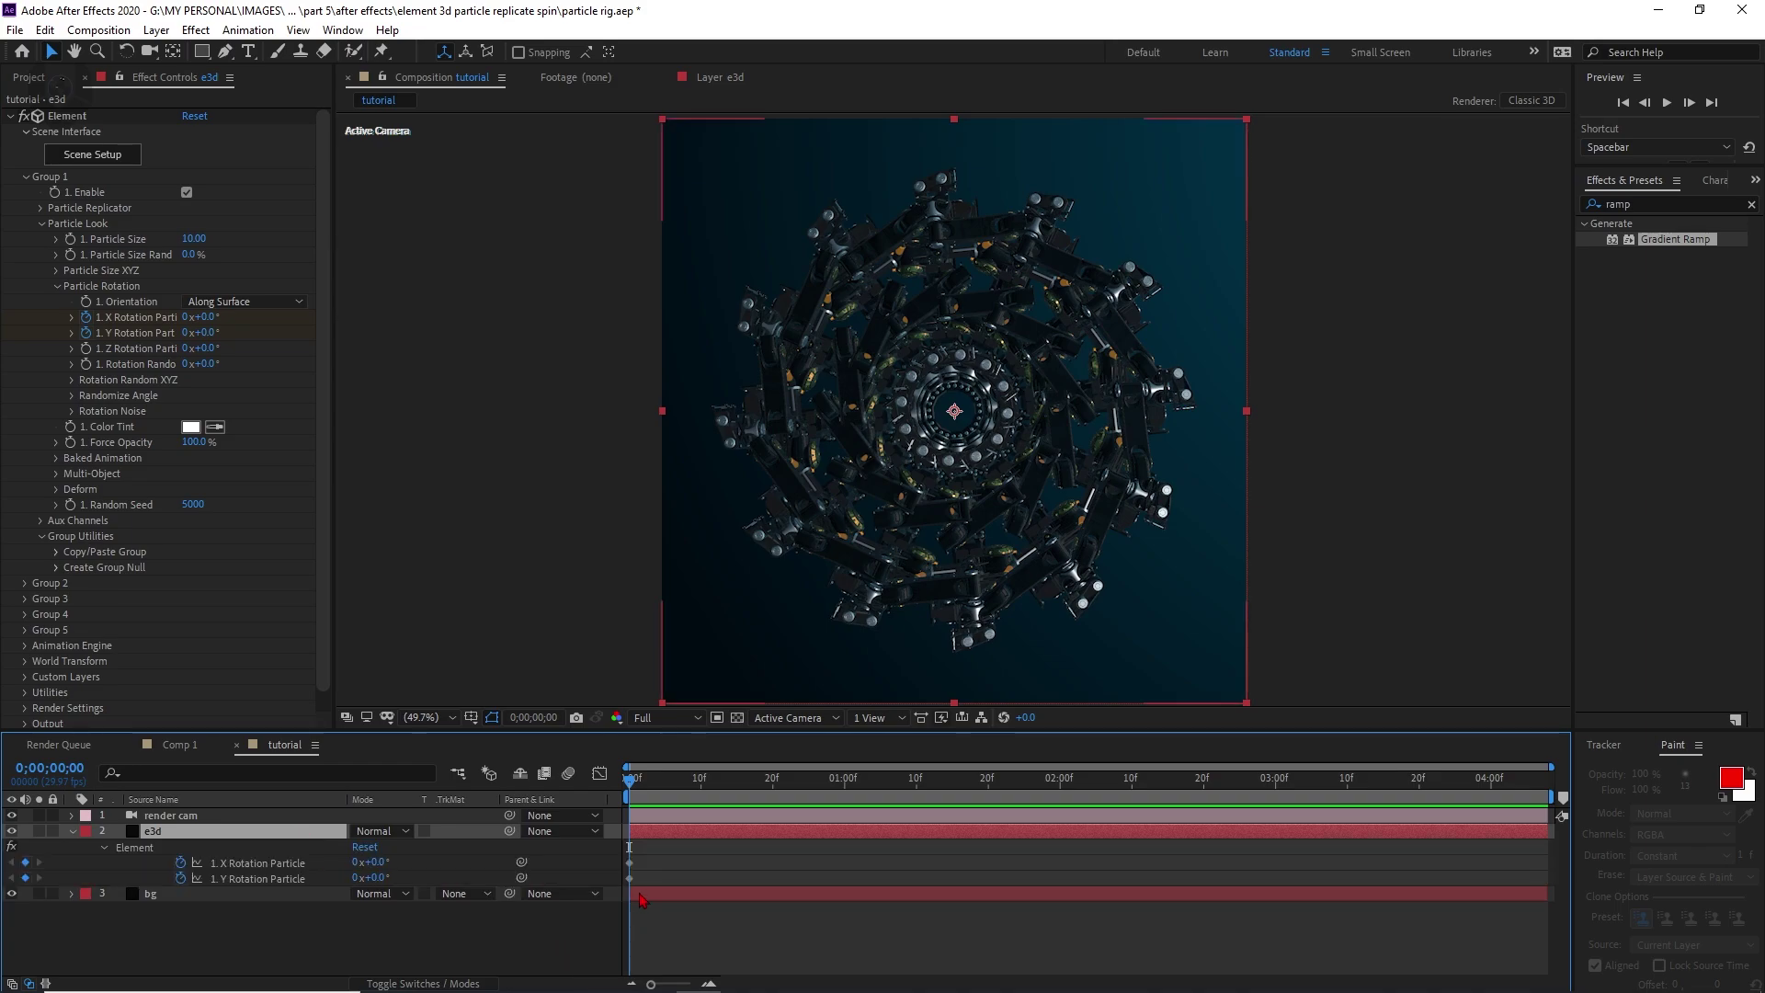
left_click_drag(649, 856, 619, 887)
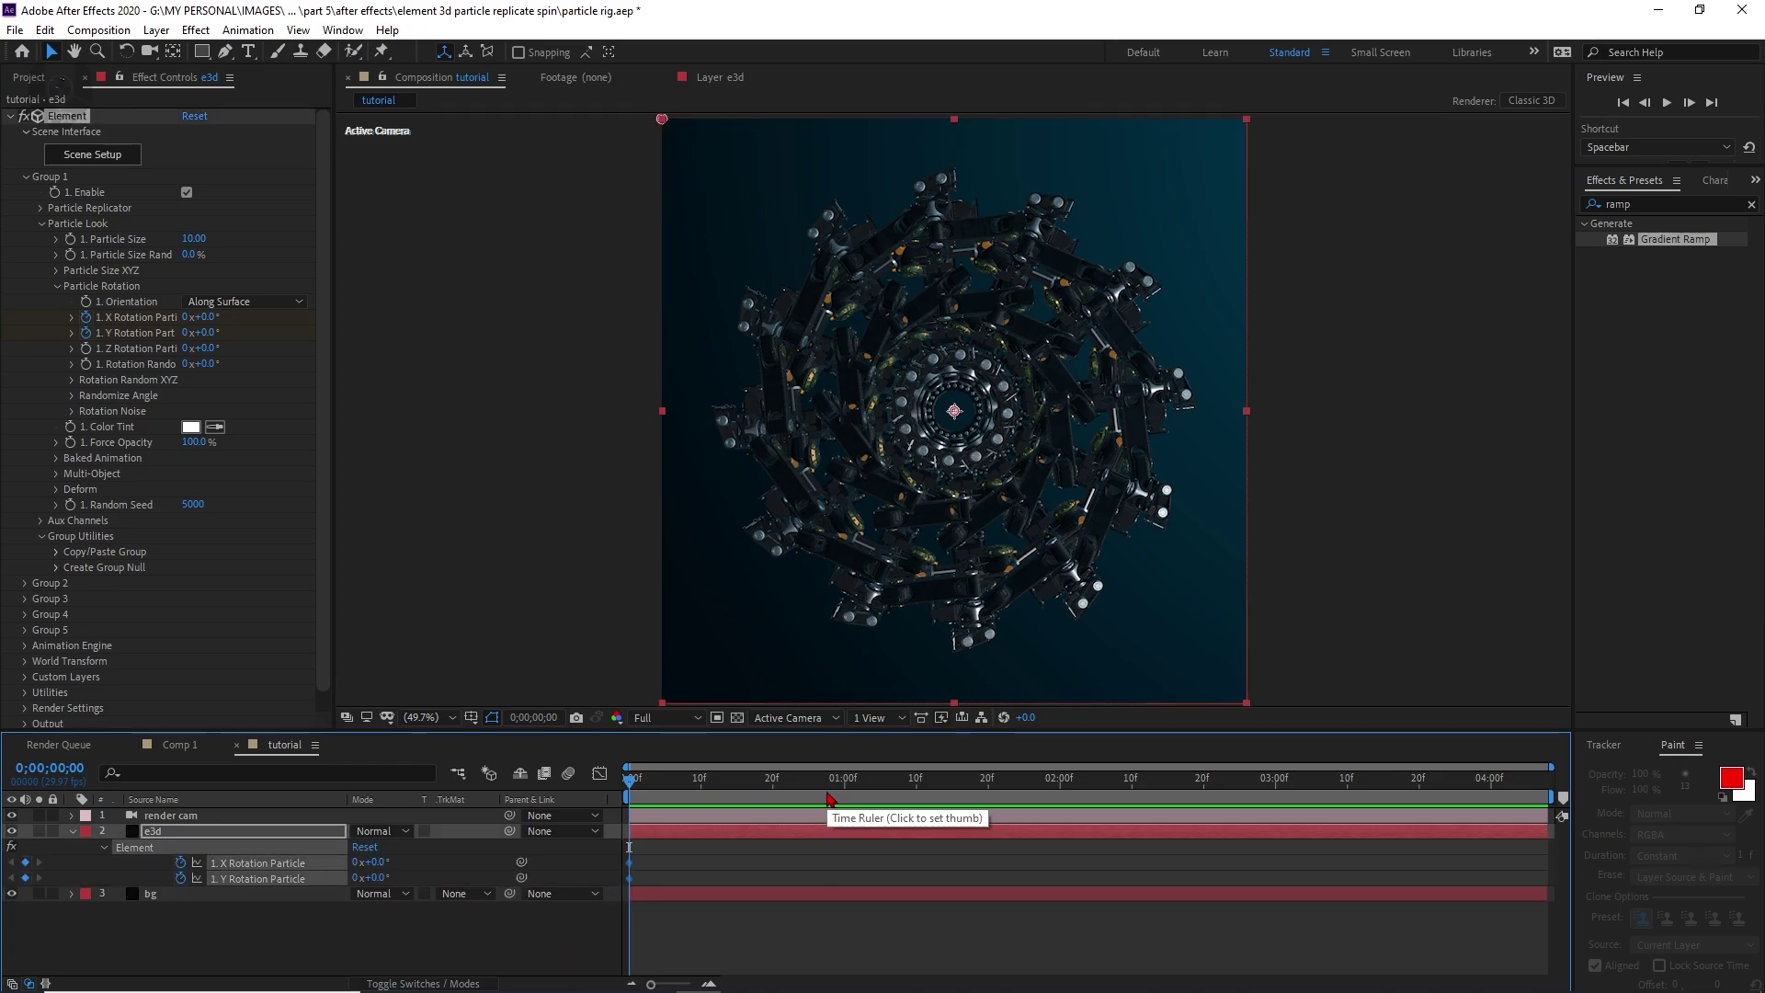
- At 0;00;02;00, set Group 1's X particle rotation to 90° and its Y particle rotation to one full revolution
left_click_drag(836, 780, 1063, 783)
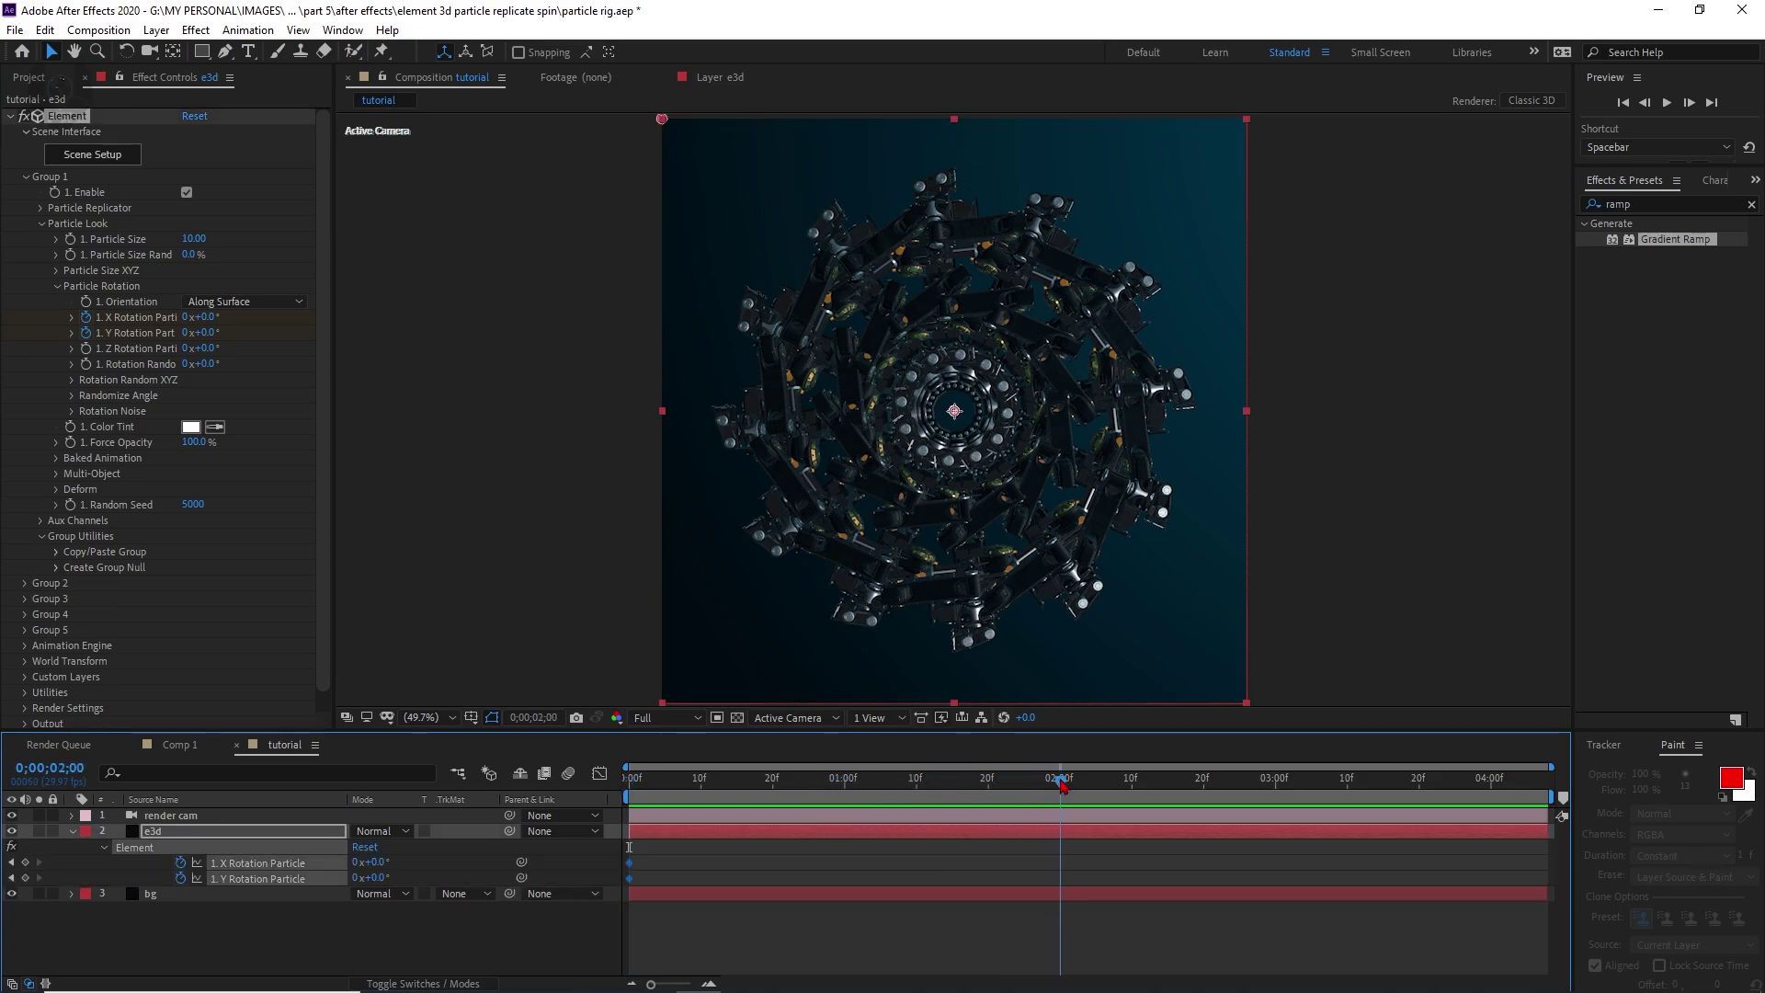
left_click(265, 378)
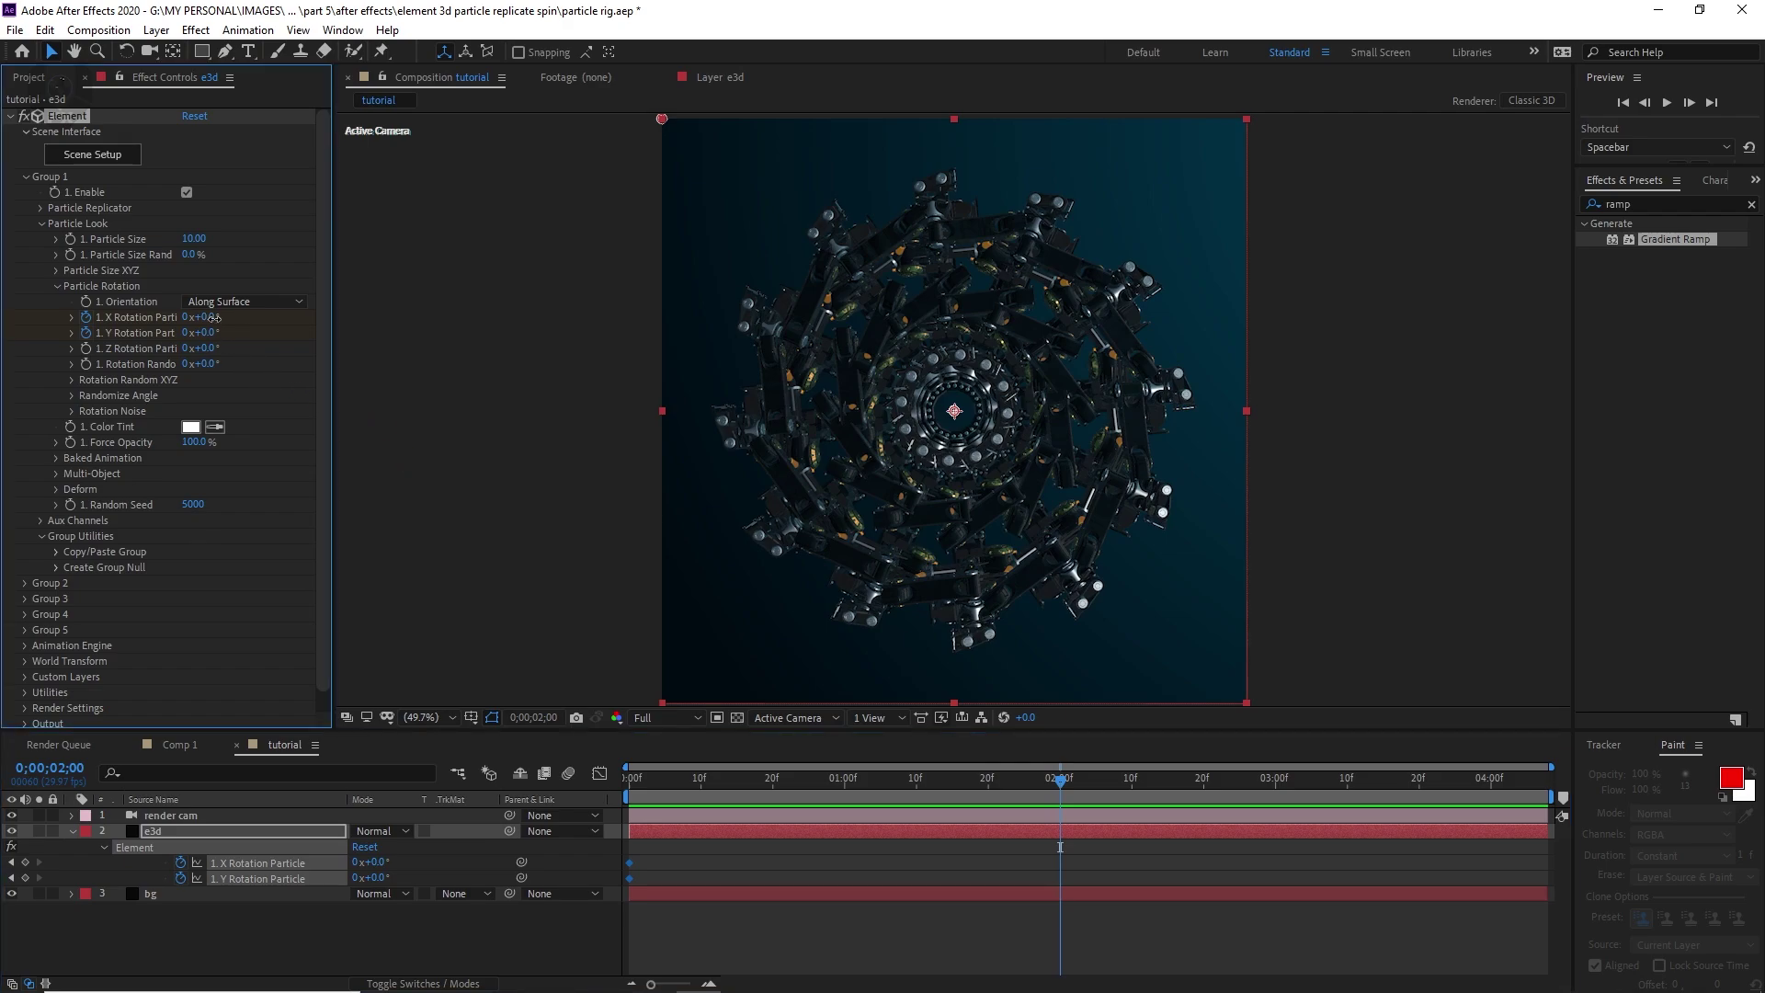
left_click(213, 318)
type("90")
key("Return")
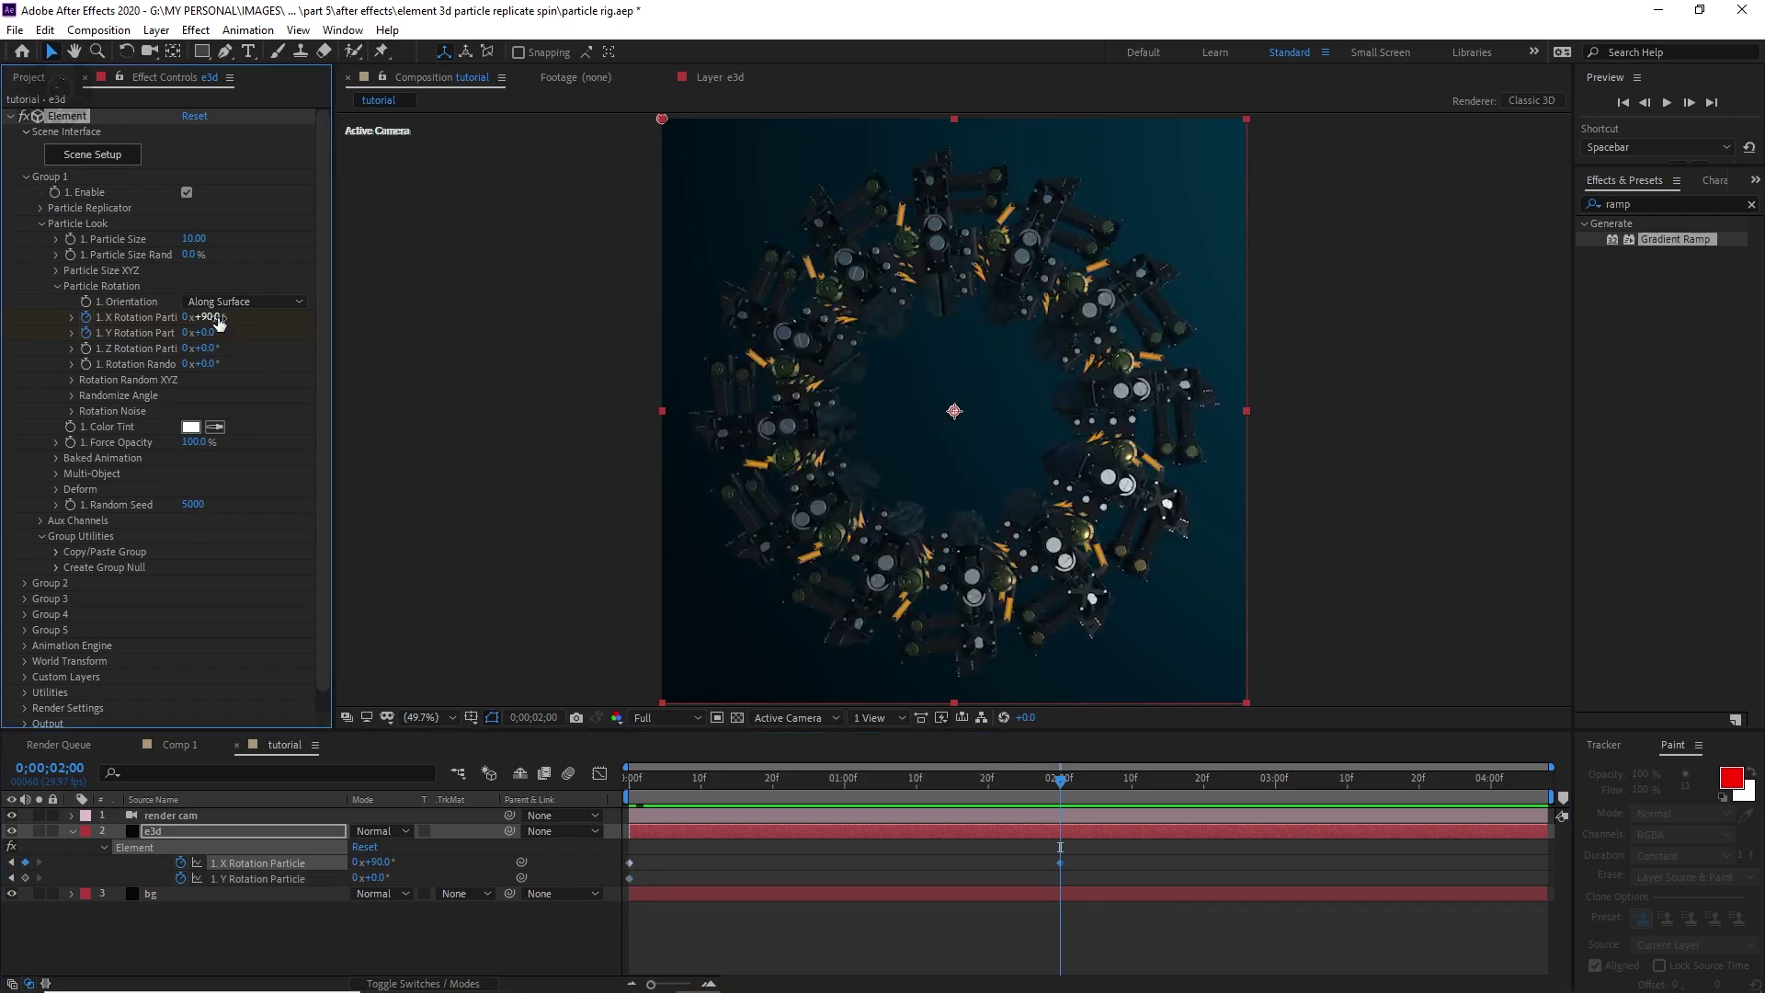
left_click(208, 333)
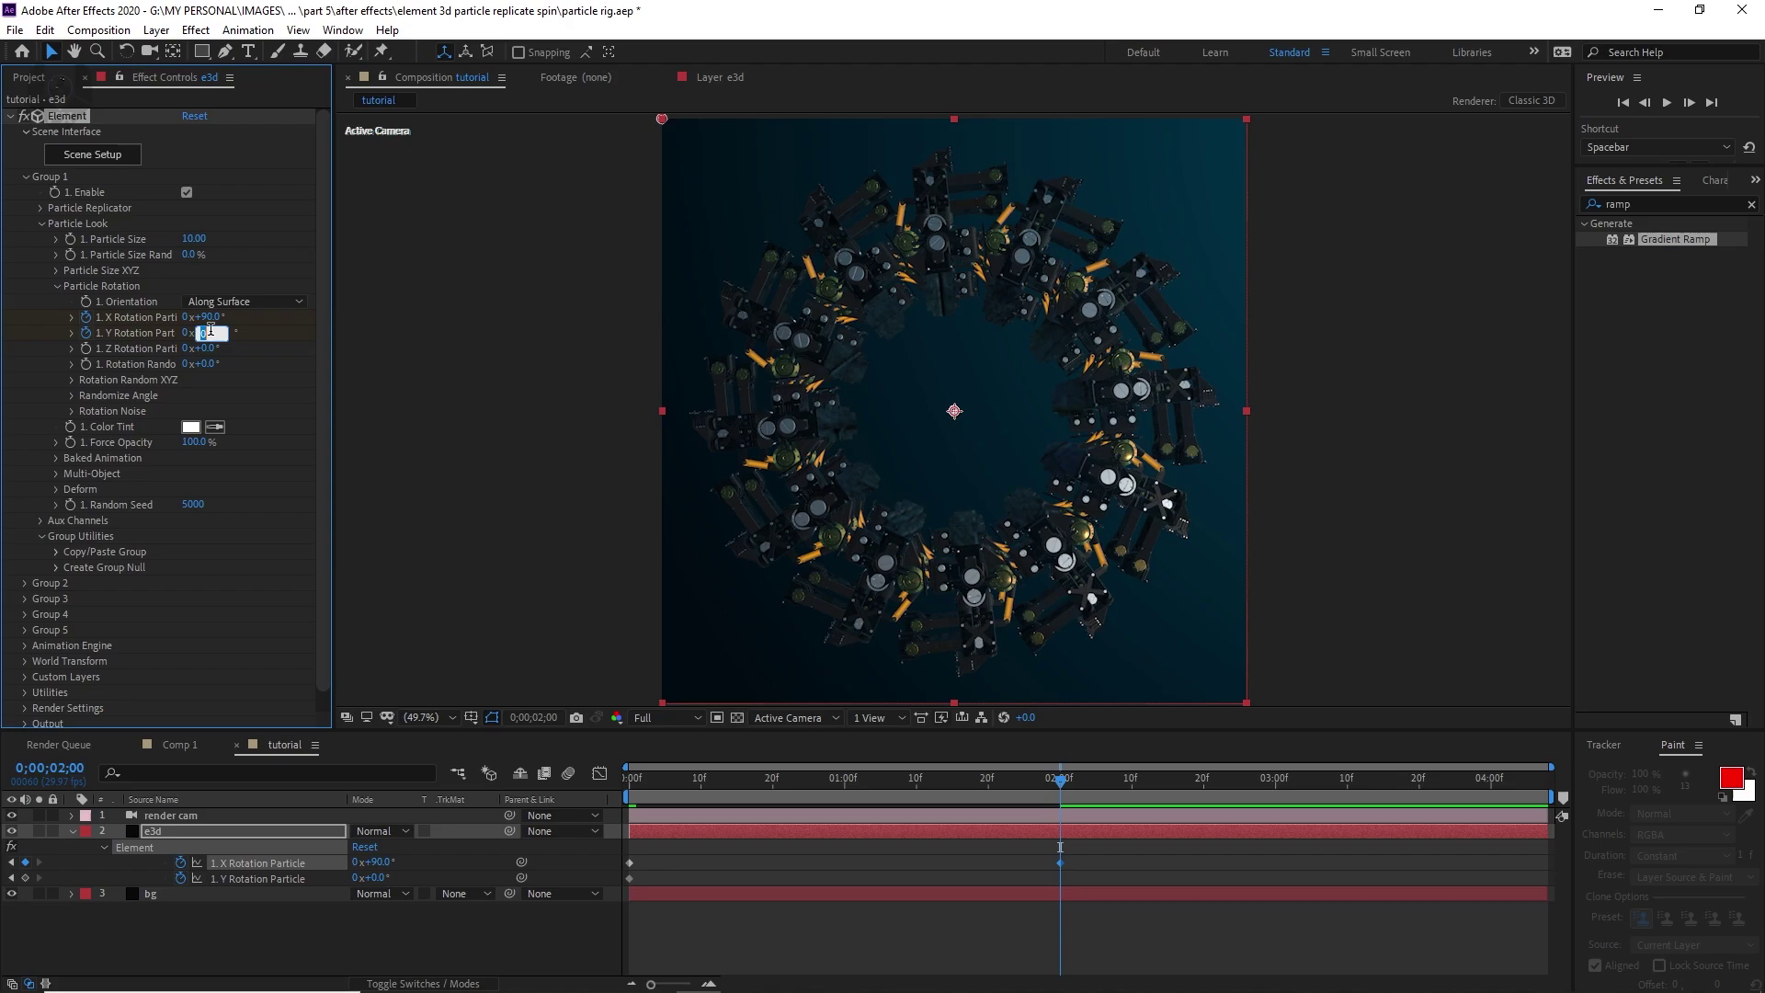
left_click(186, 333)
left_click(186, 332)
type("1")
key("Return")
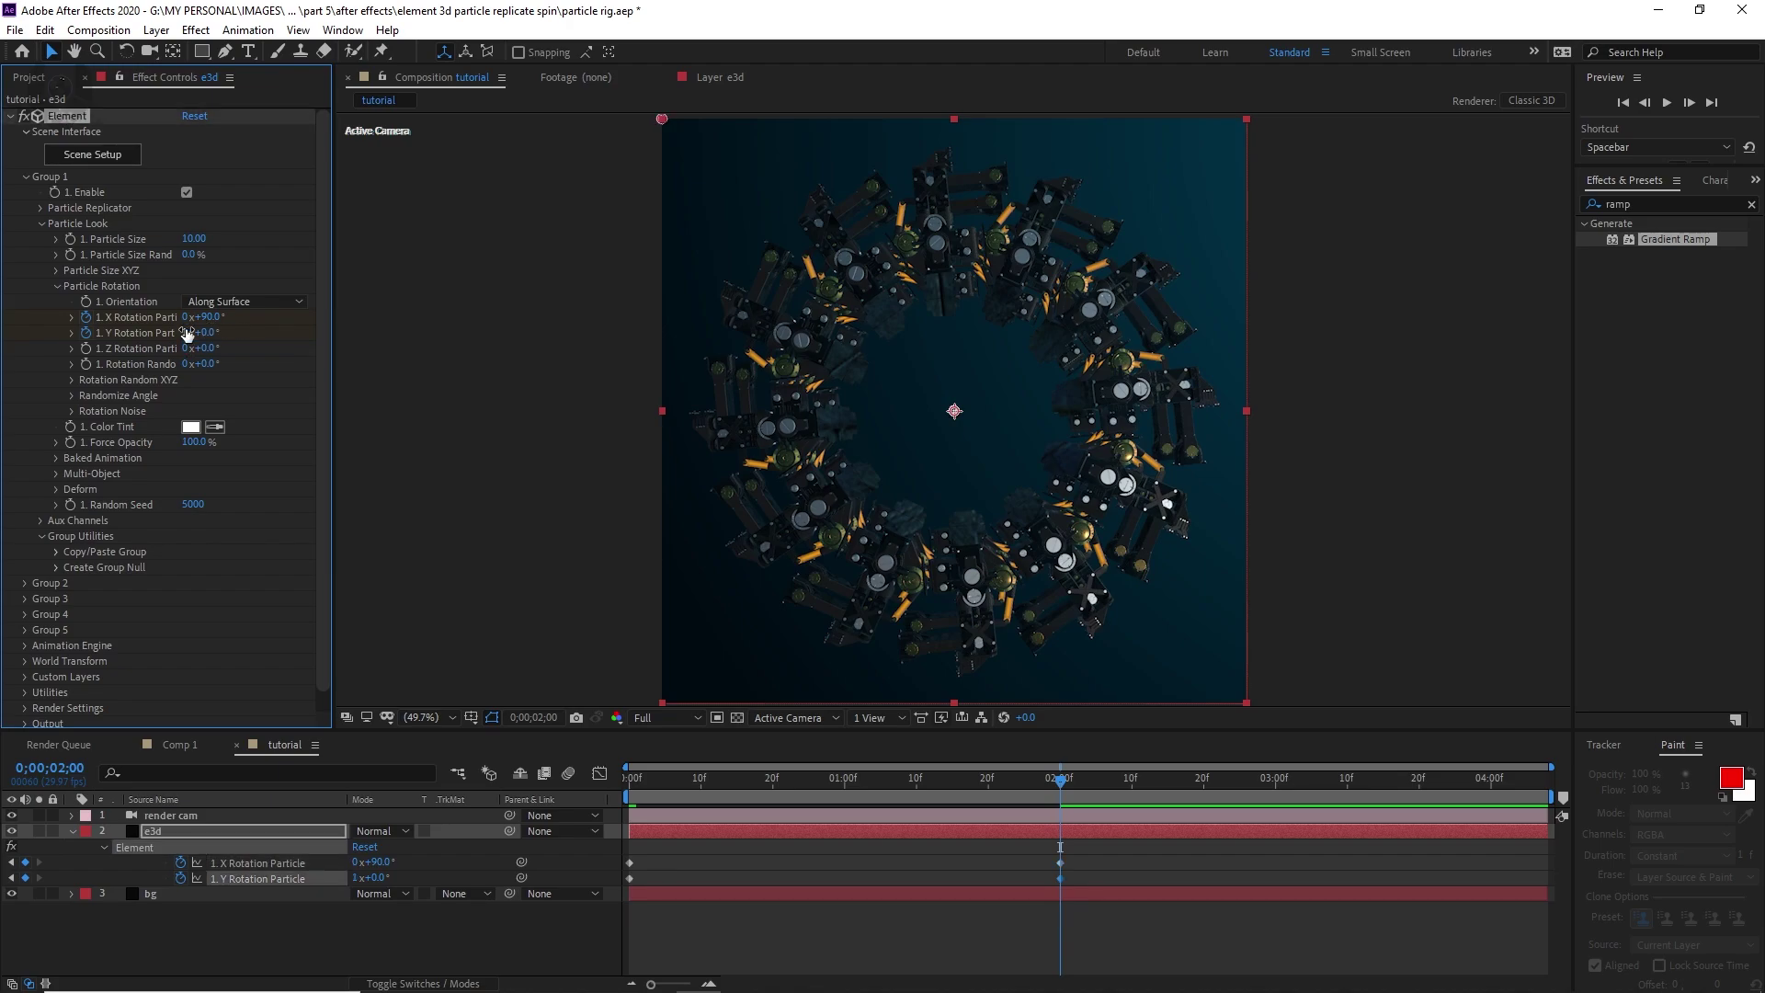
- Set both the X and Y particle rotations to 0° at 0;00;04;07 and preview the animation
left_click_drag(1352, 782, 1542, 781)
left_click(217, 318)
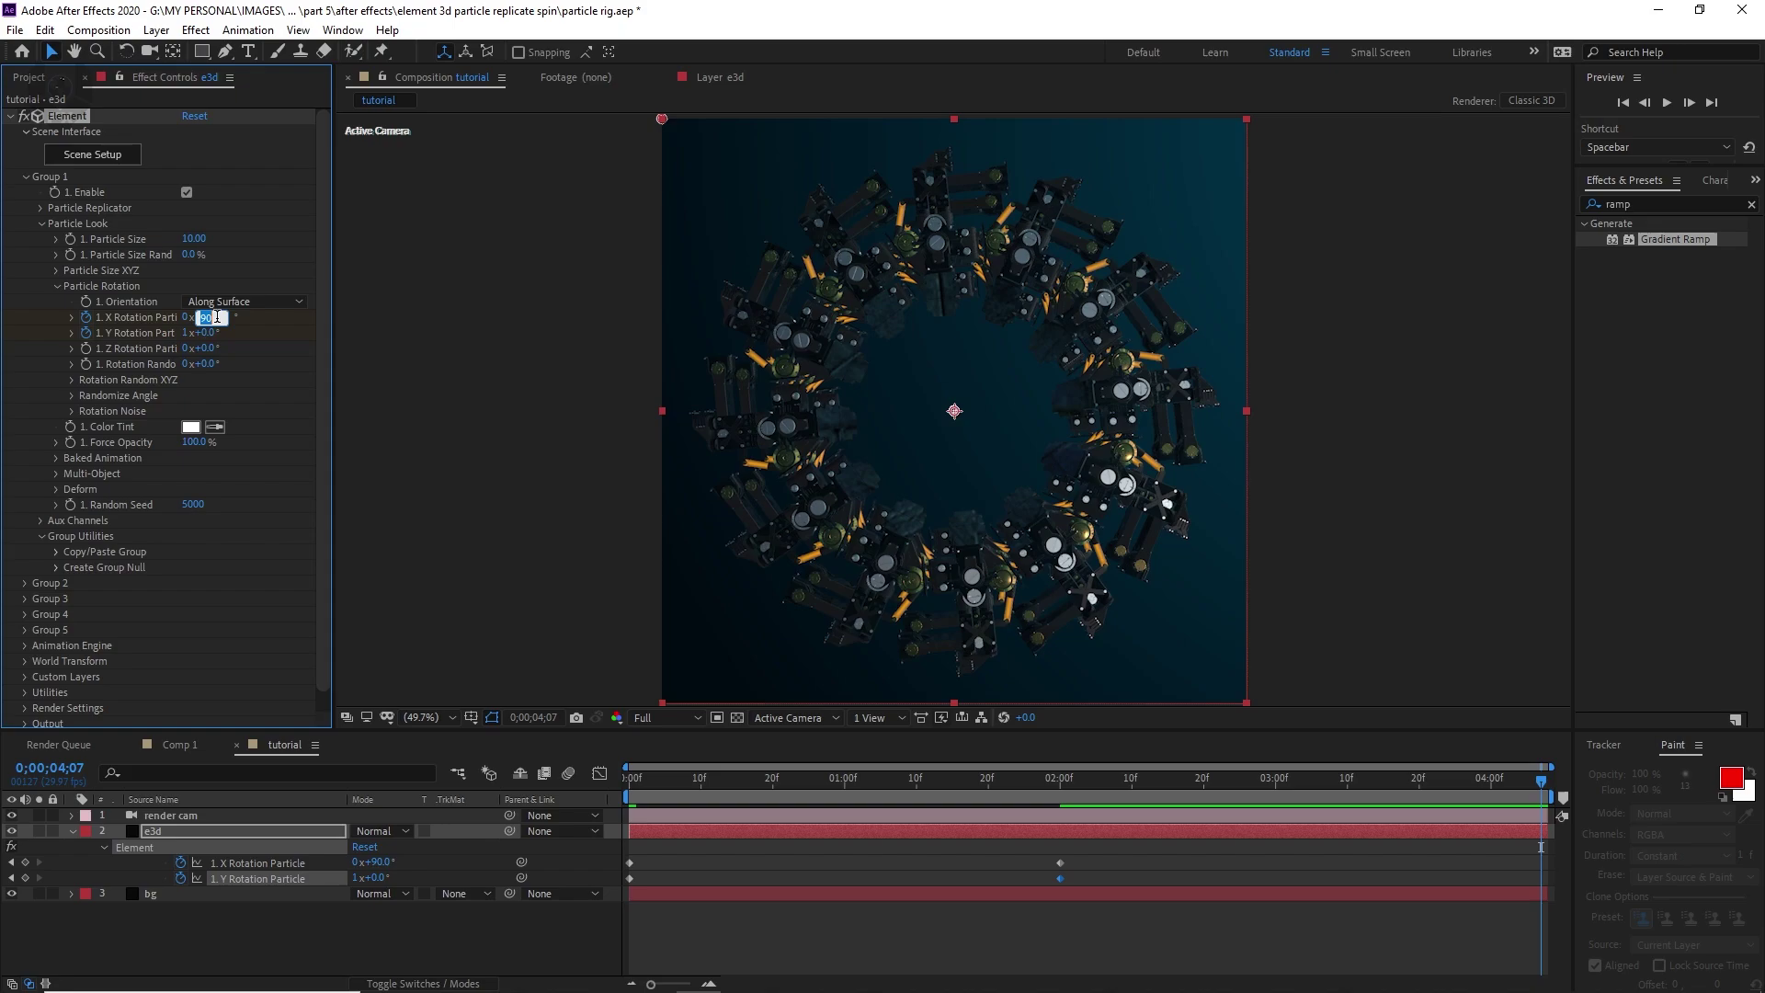
type("0")
left_click(188, 333)
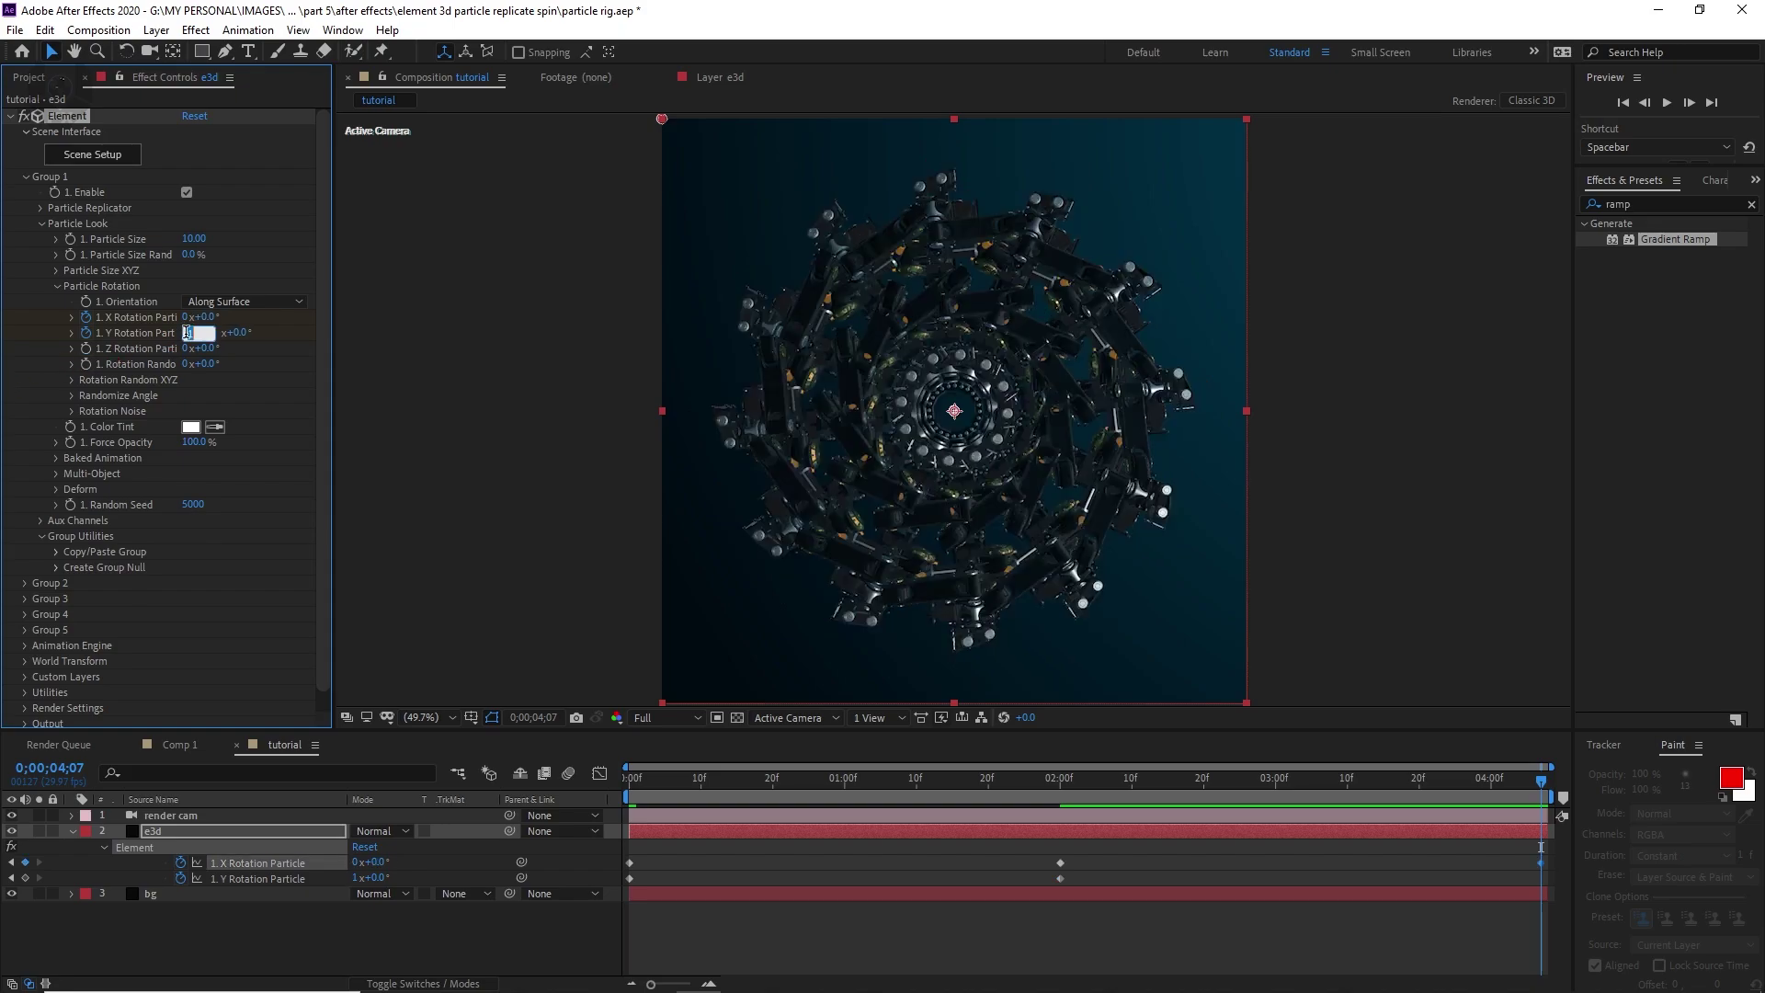
type("0")
key("Return")
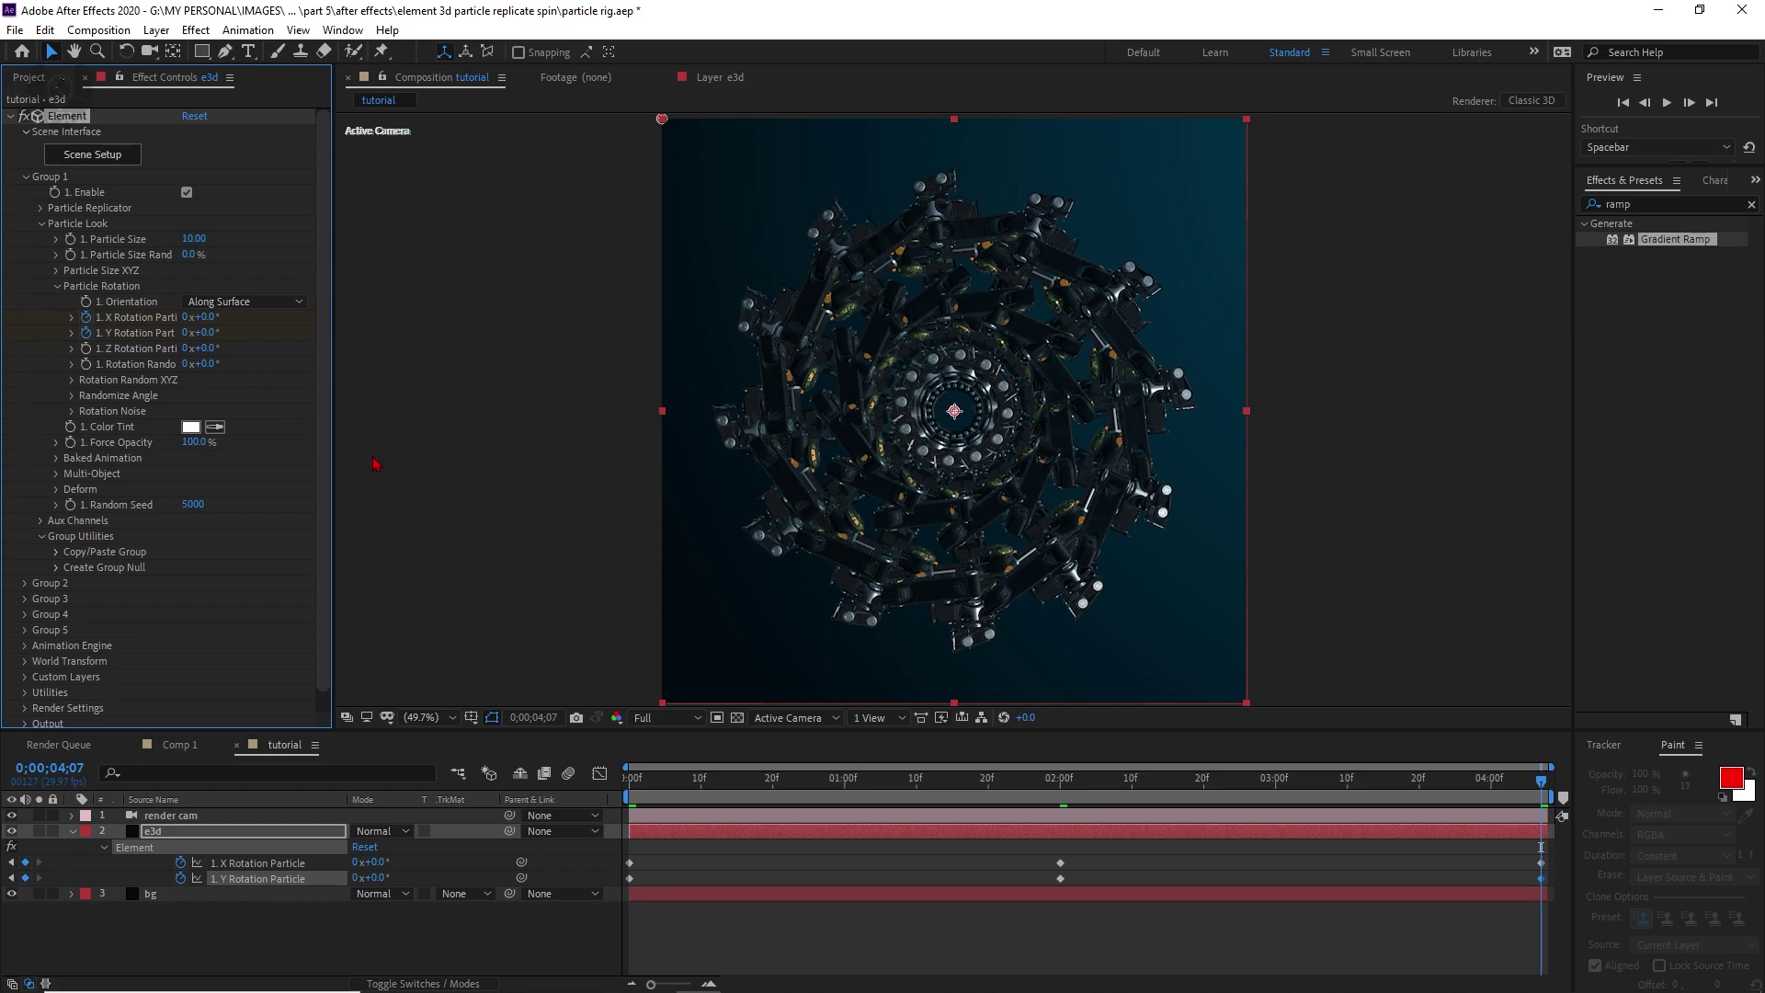
key("space")
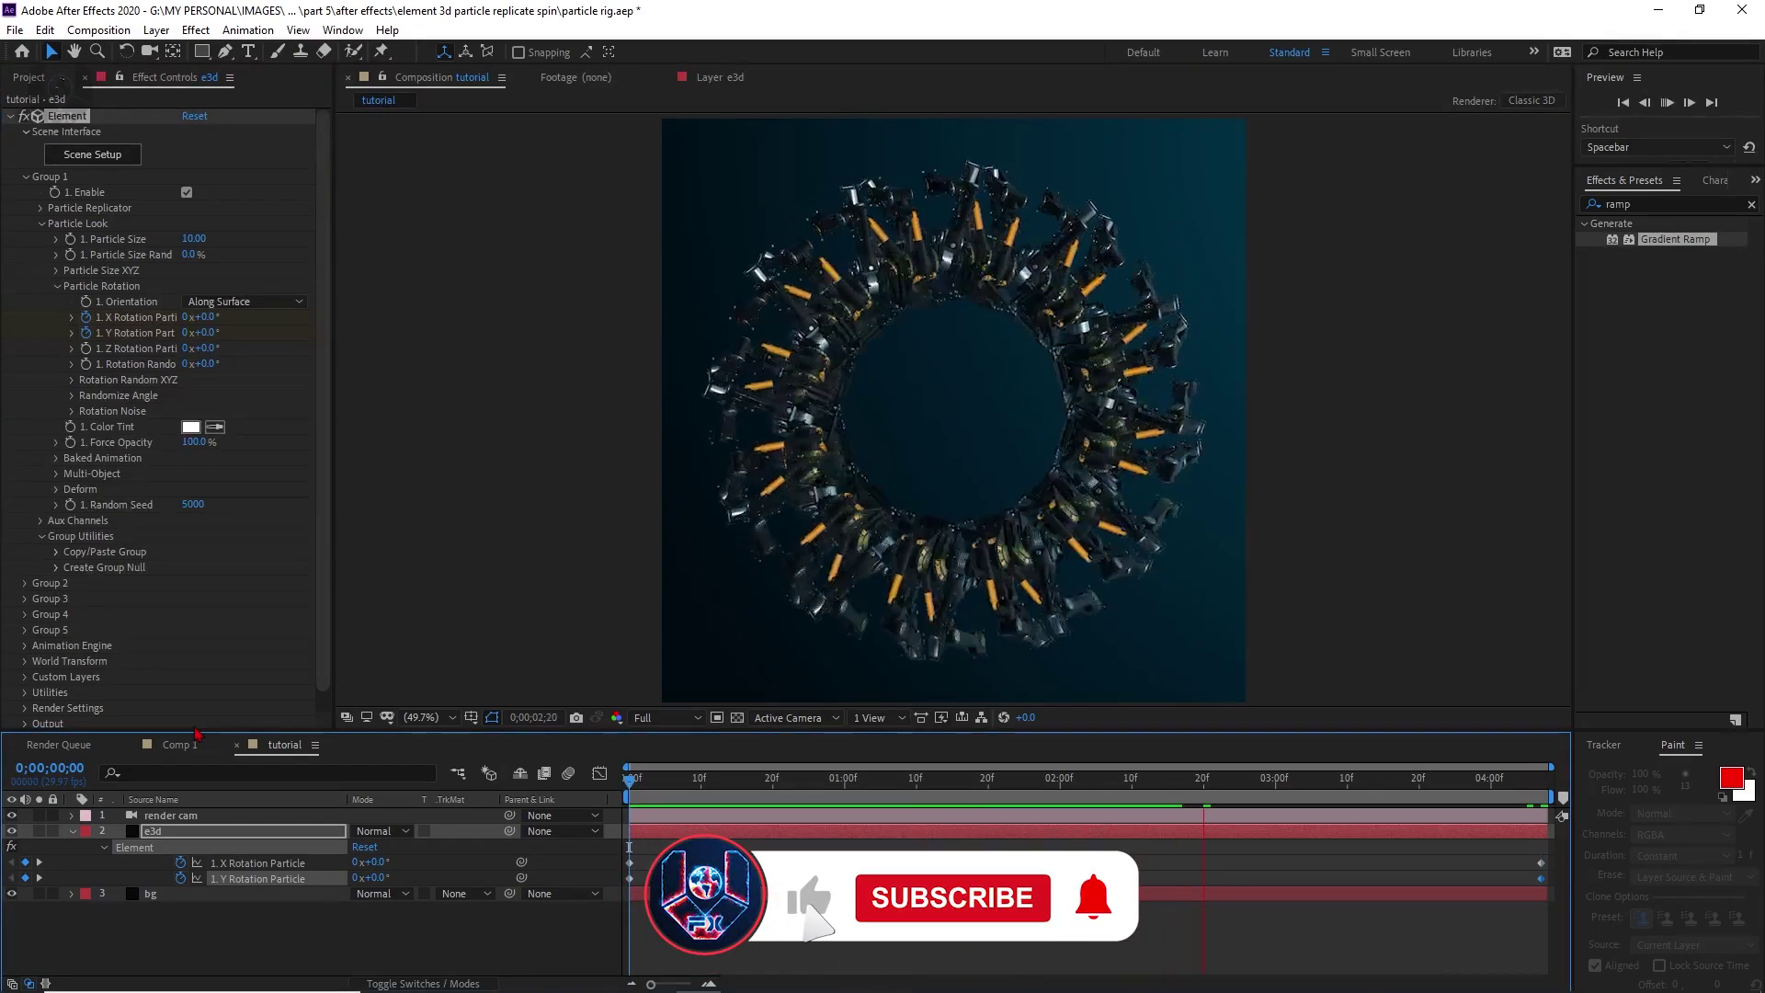
key("space")
- Apply Easy Ease Out to the first X and Y particle rotation keyframes at the start of the timeline
left_click_drag(634, 783, 616, 886)
right_click(630, 862)
mouse_move(726, 846)
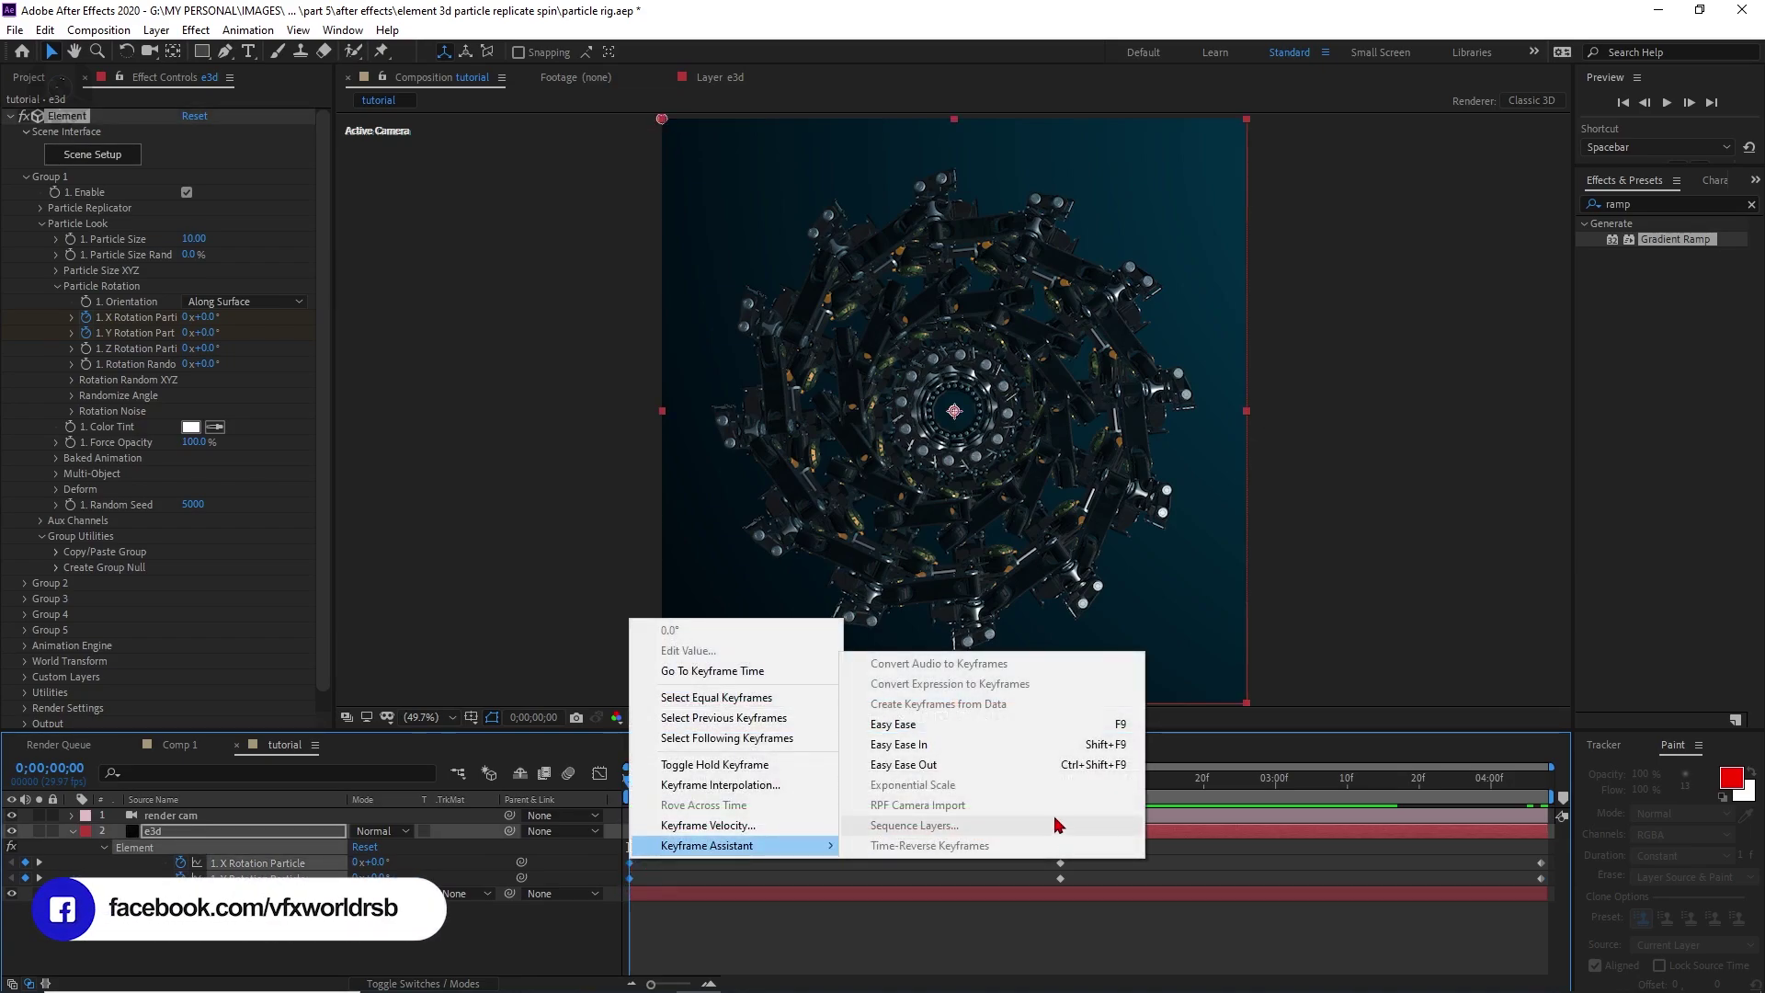
left_click(969, 770)
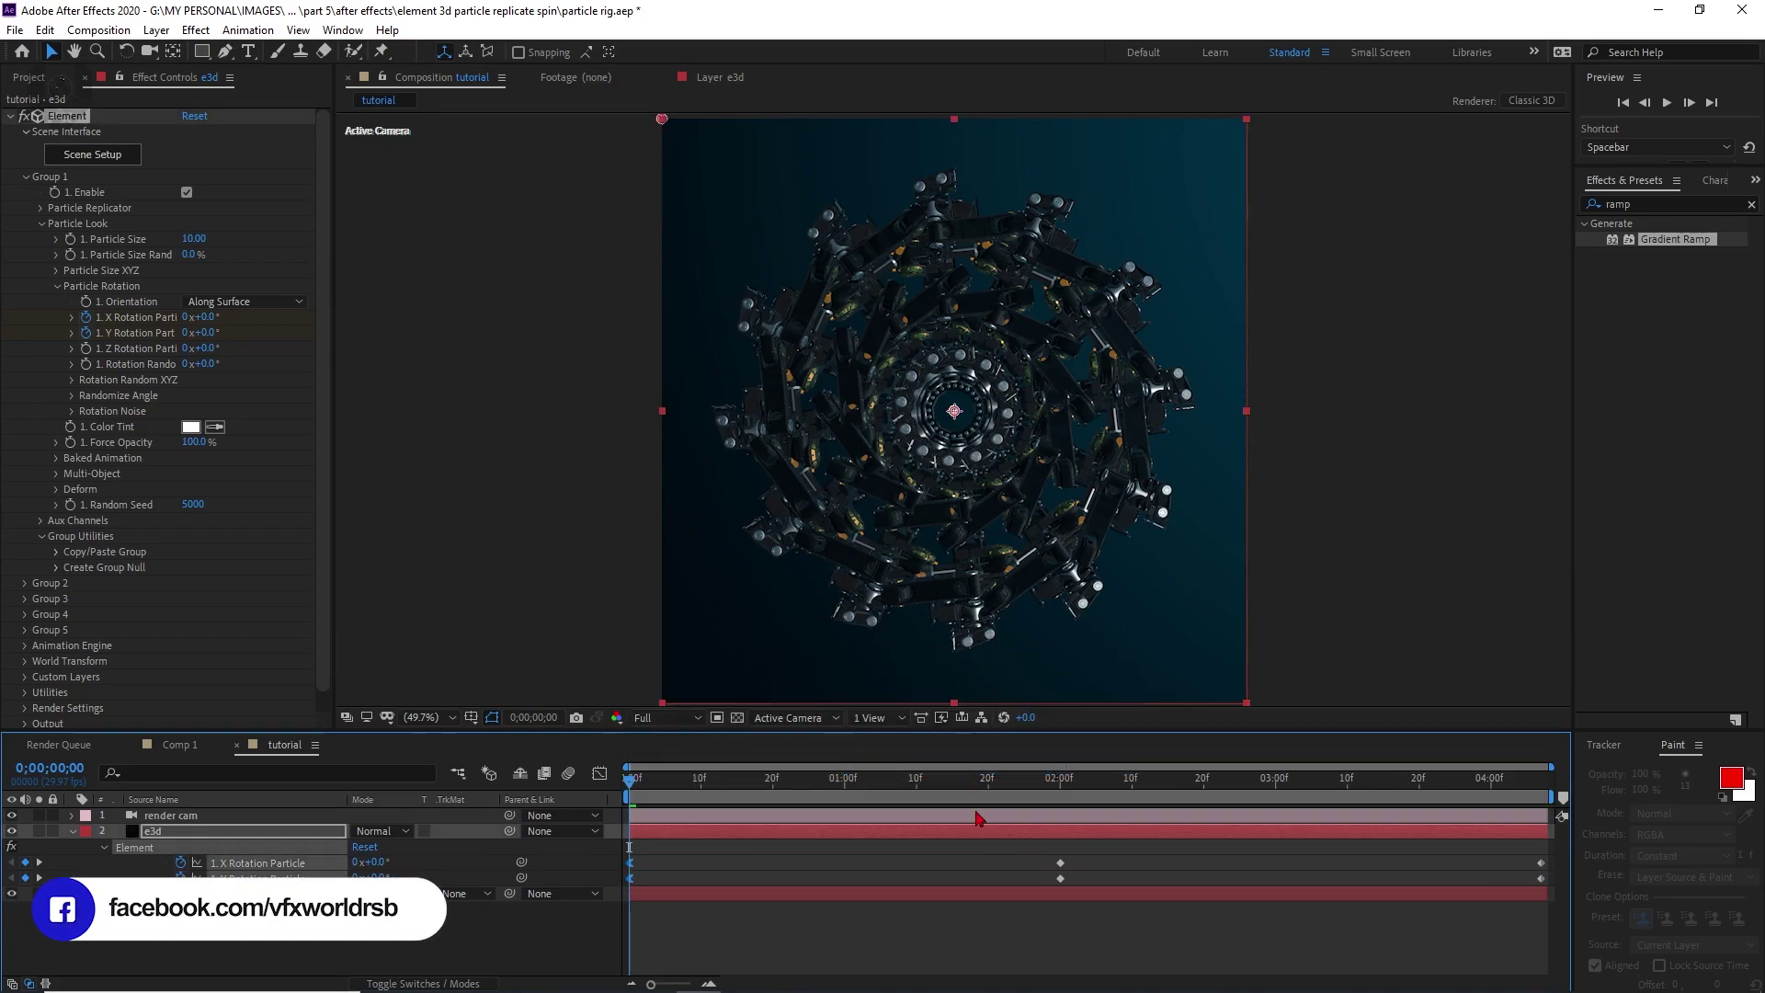
- Apply Easy Ease to the middle pair of X and Y particle rotation keyframes at 0;00;02;00
left_click_drag(1158, 855, 1033, 912)
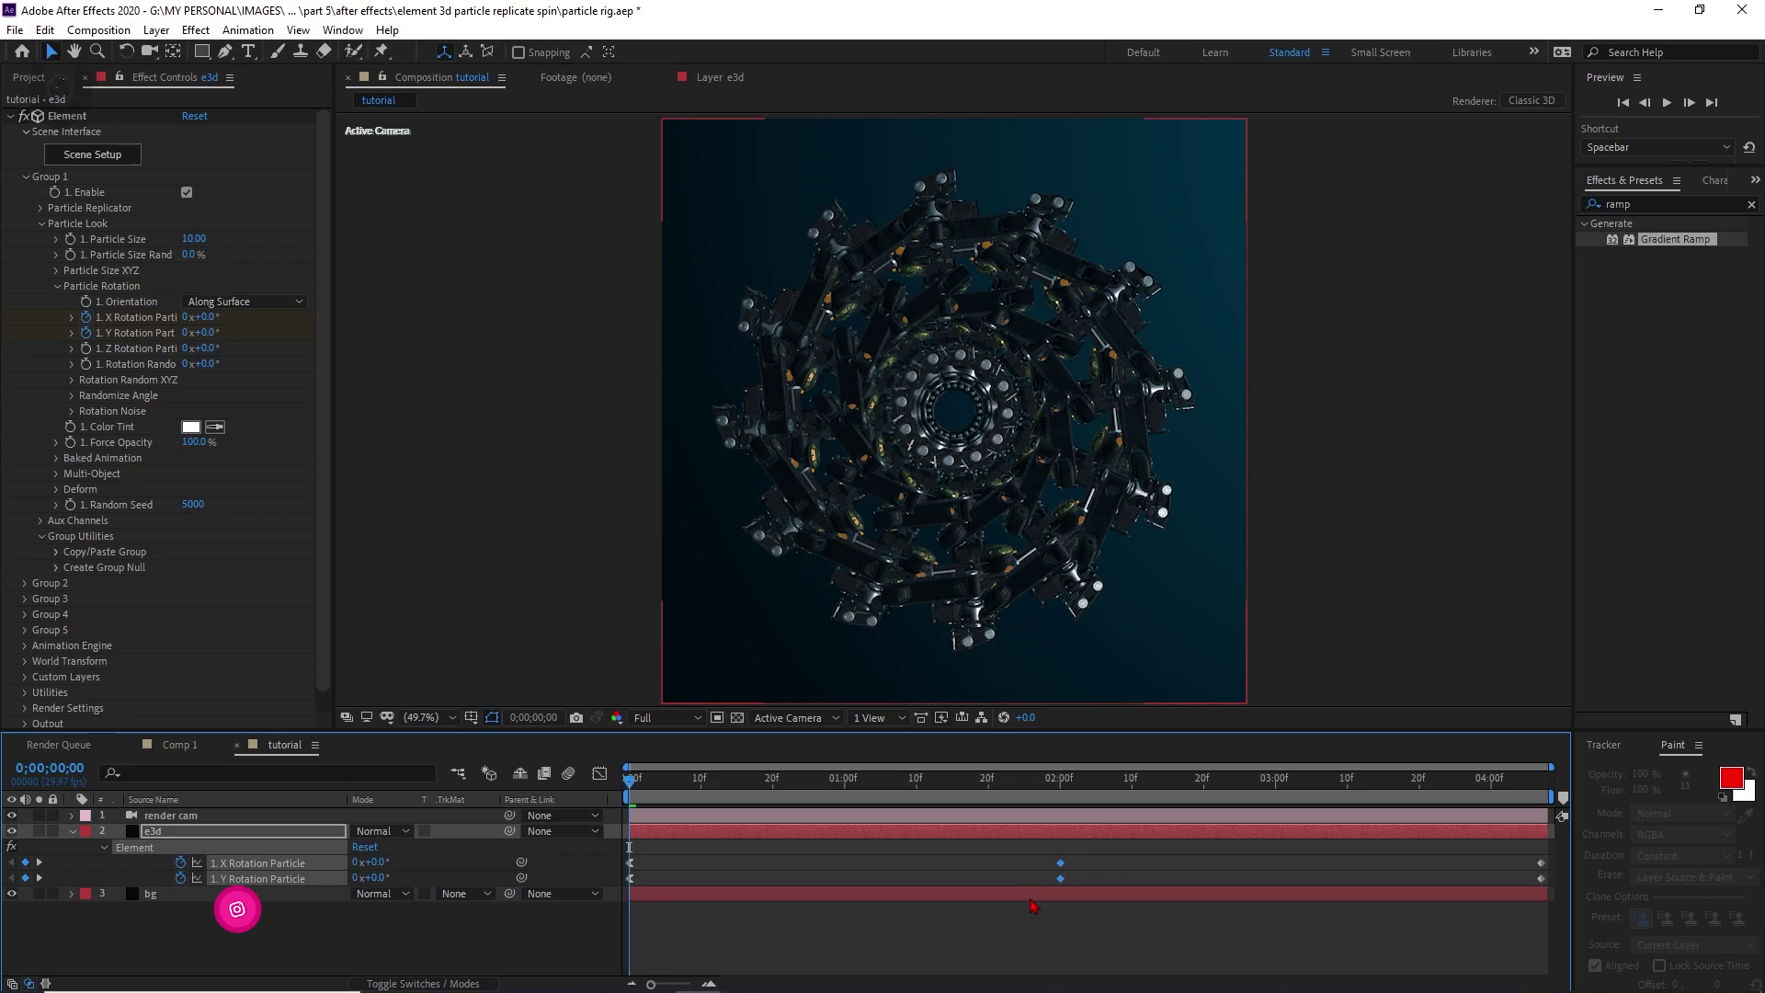
right_click(1061, 861)
mouse_move(1149, 848)
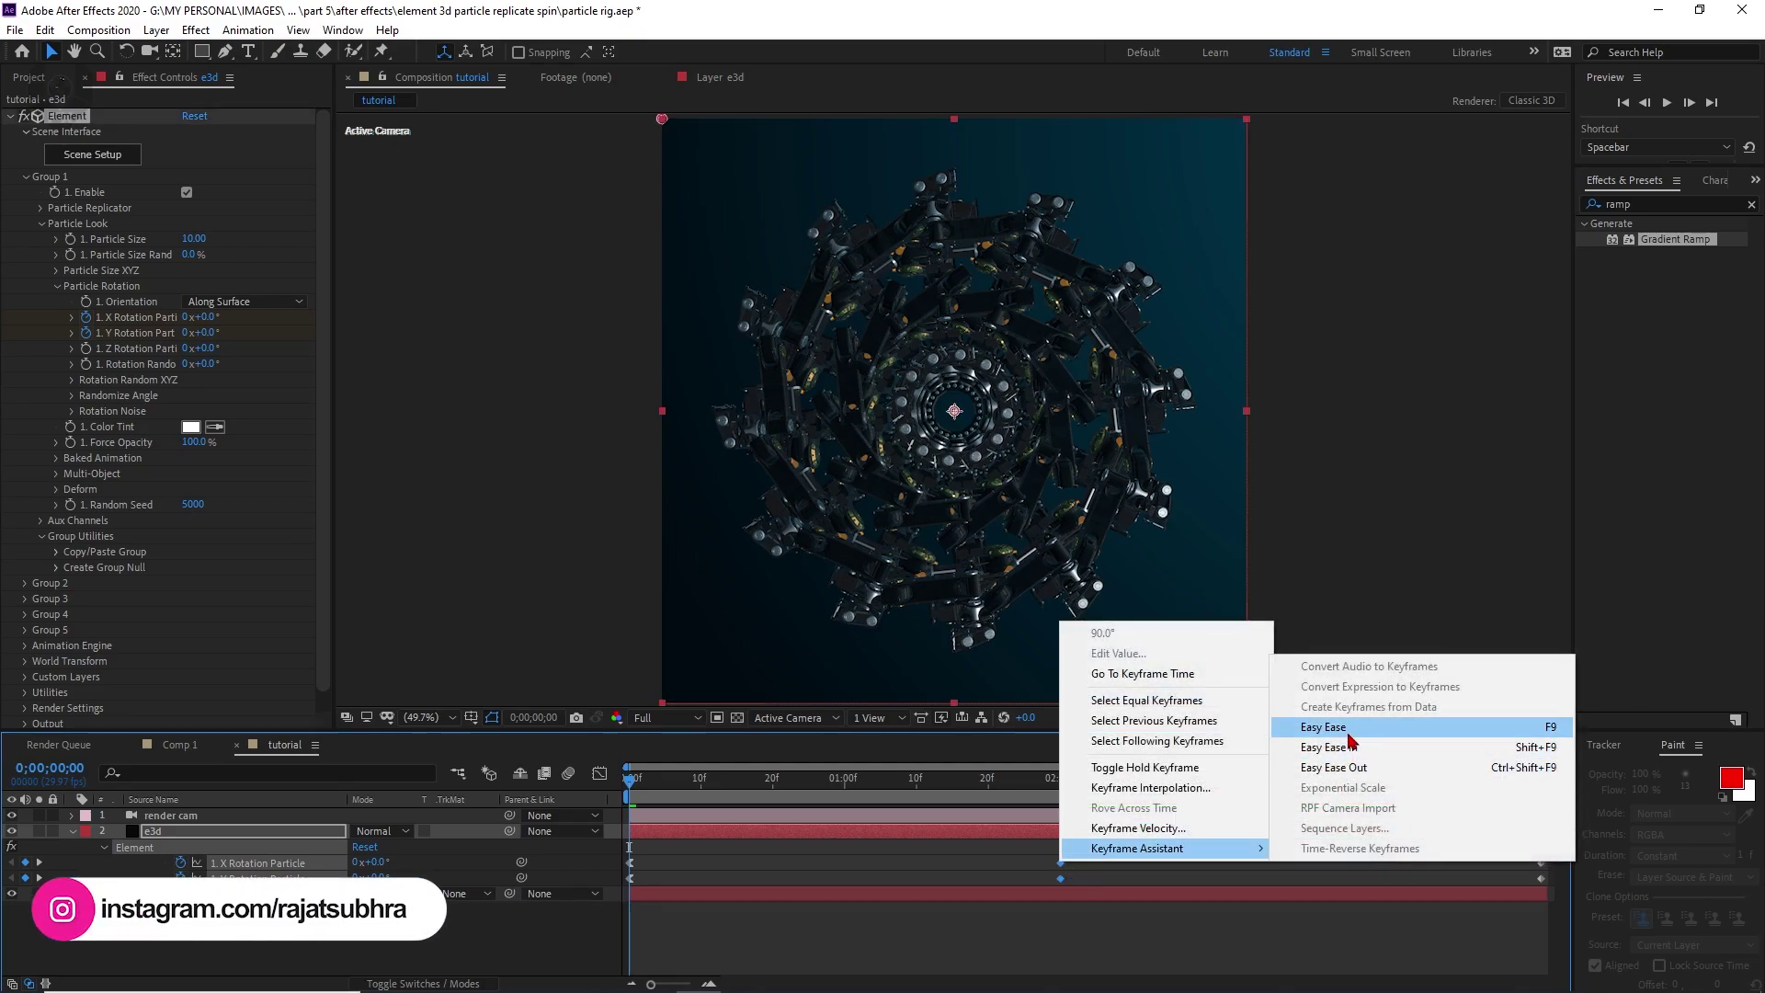
left_click(1397, 729)
- Apply Easy Ease In to the last pair of X and Y particle rotation keyframes
left_click_drag(1493, 837, 1556, 888)
right_click(1541, 862)
mouse_move(1621, 849)
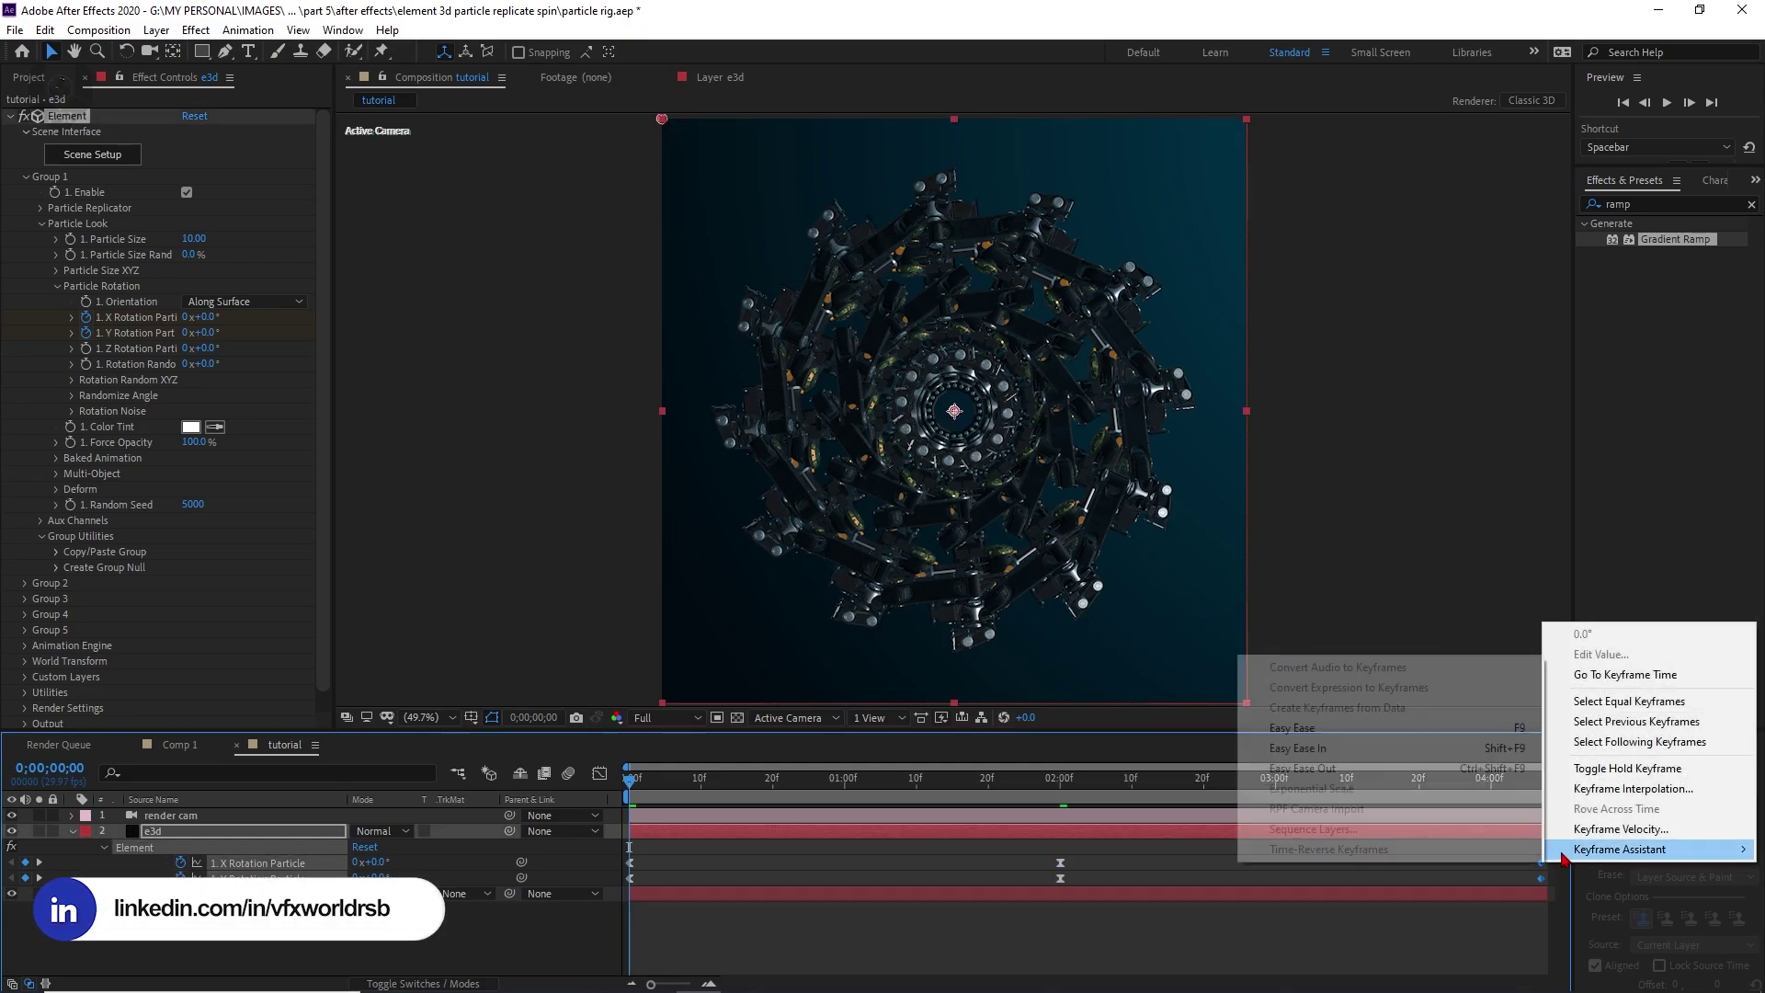
left_click(1339, 757)
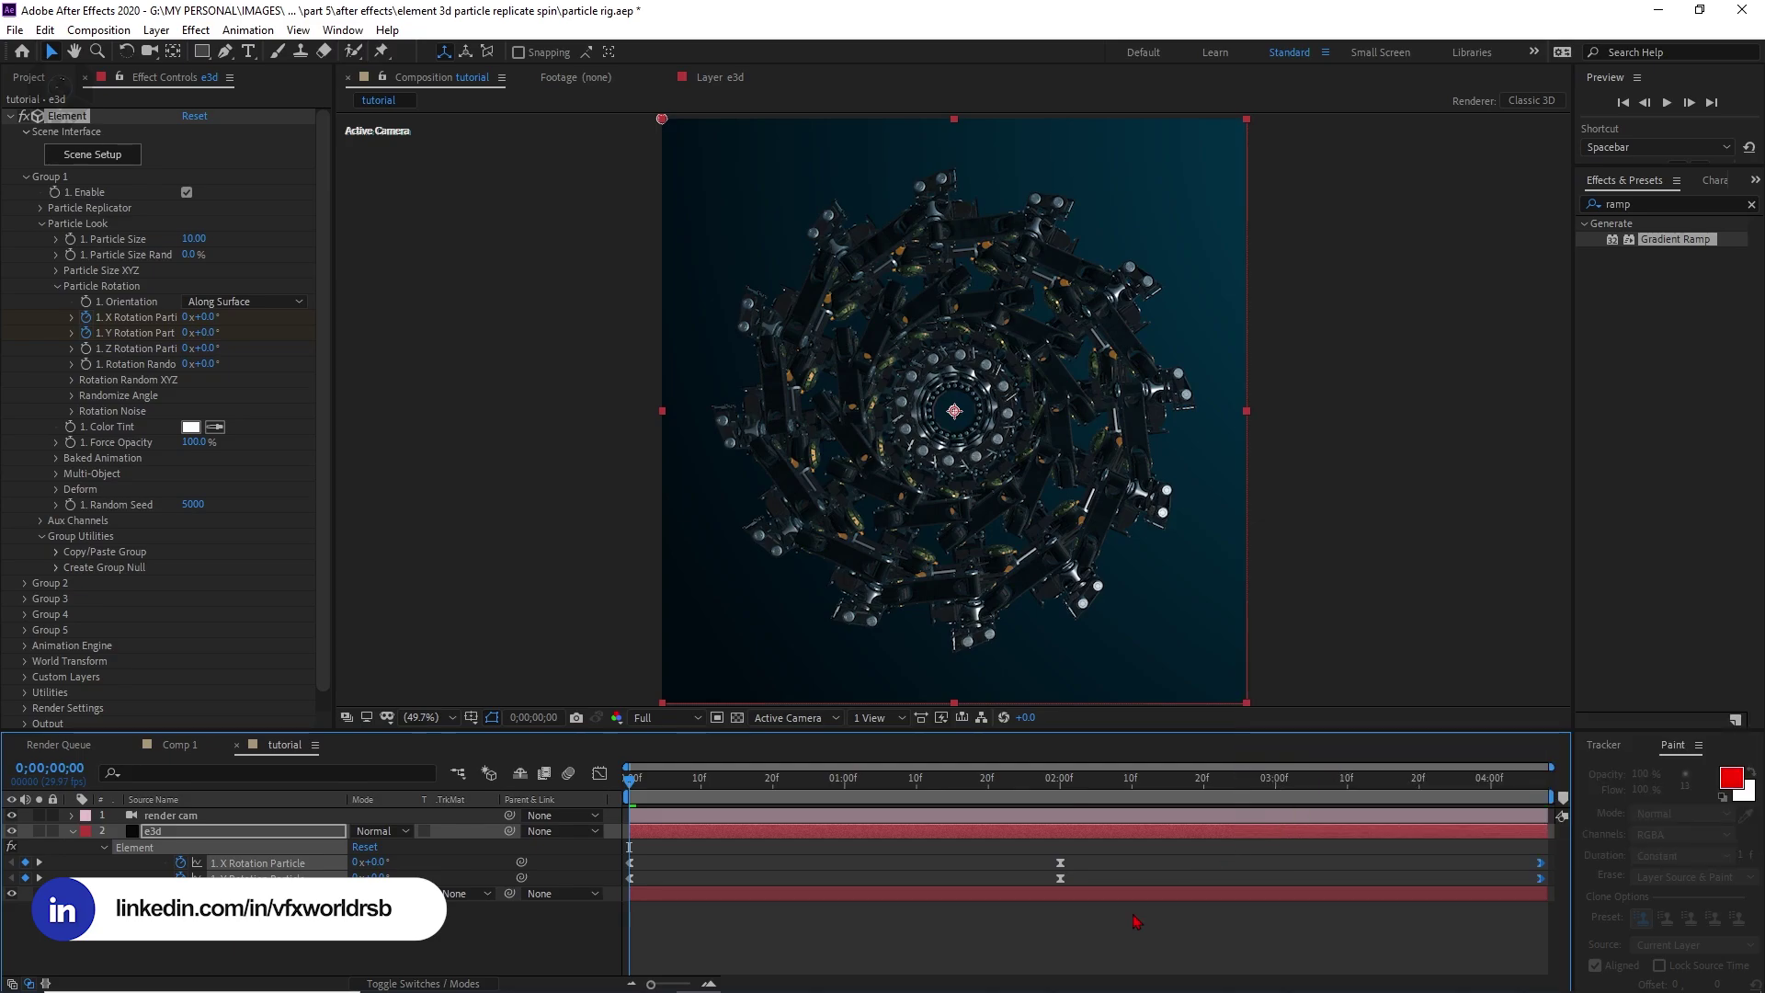
- Preview the eased particle rotation animation and return to 0;00;00;00
left_click(1138, 922)
key("space")
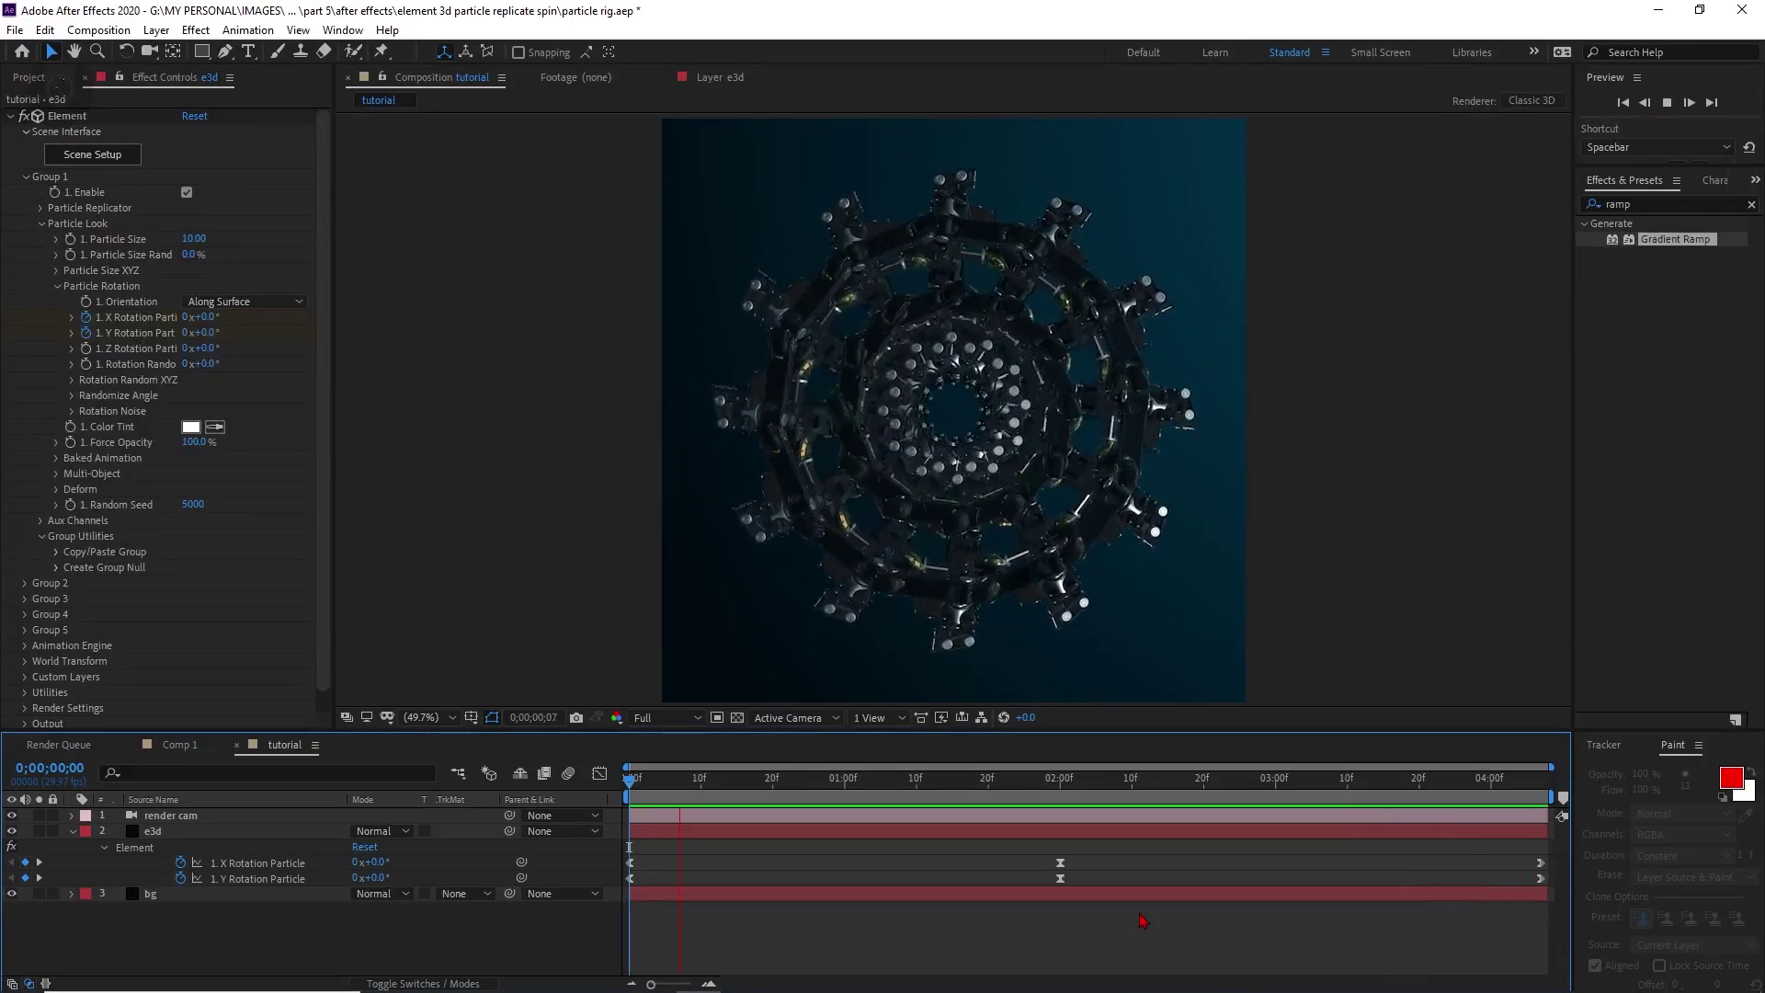
key("space")
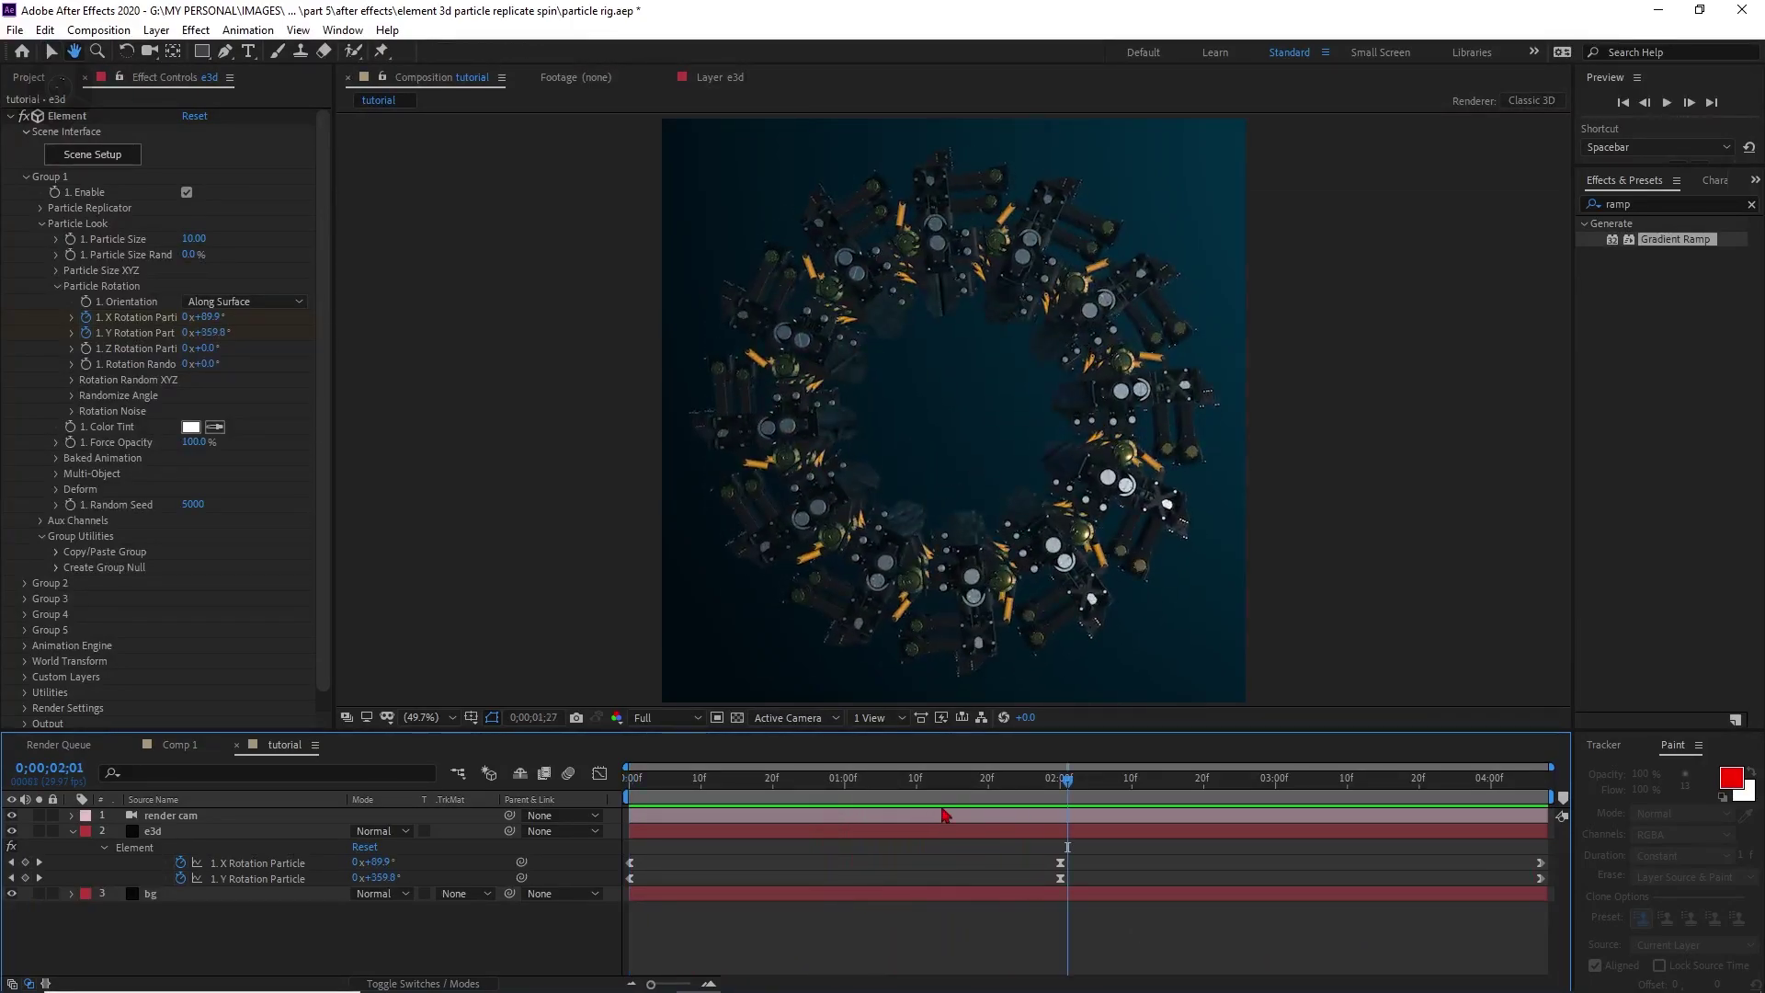
left_click_drag(933, 779, 629, 827)
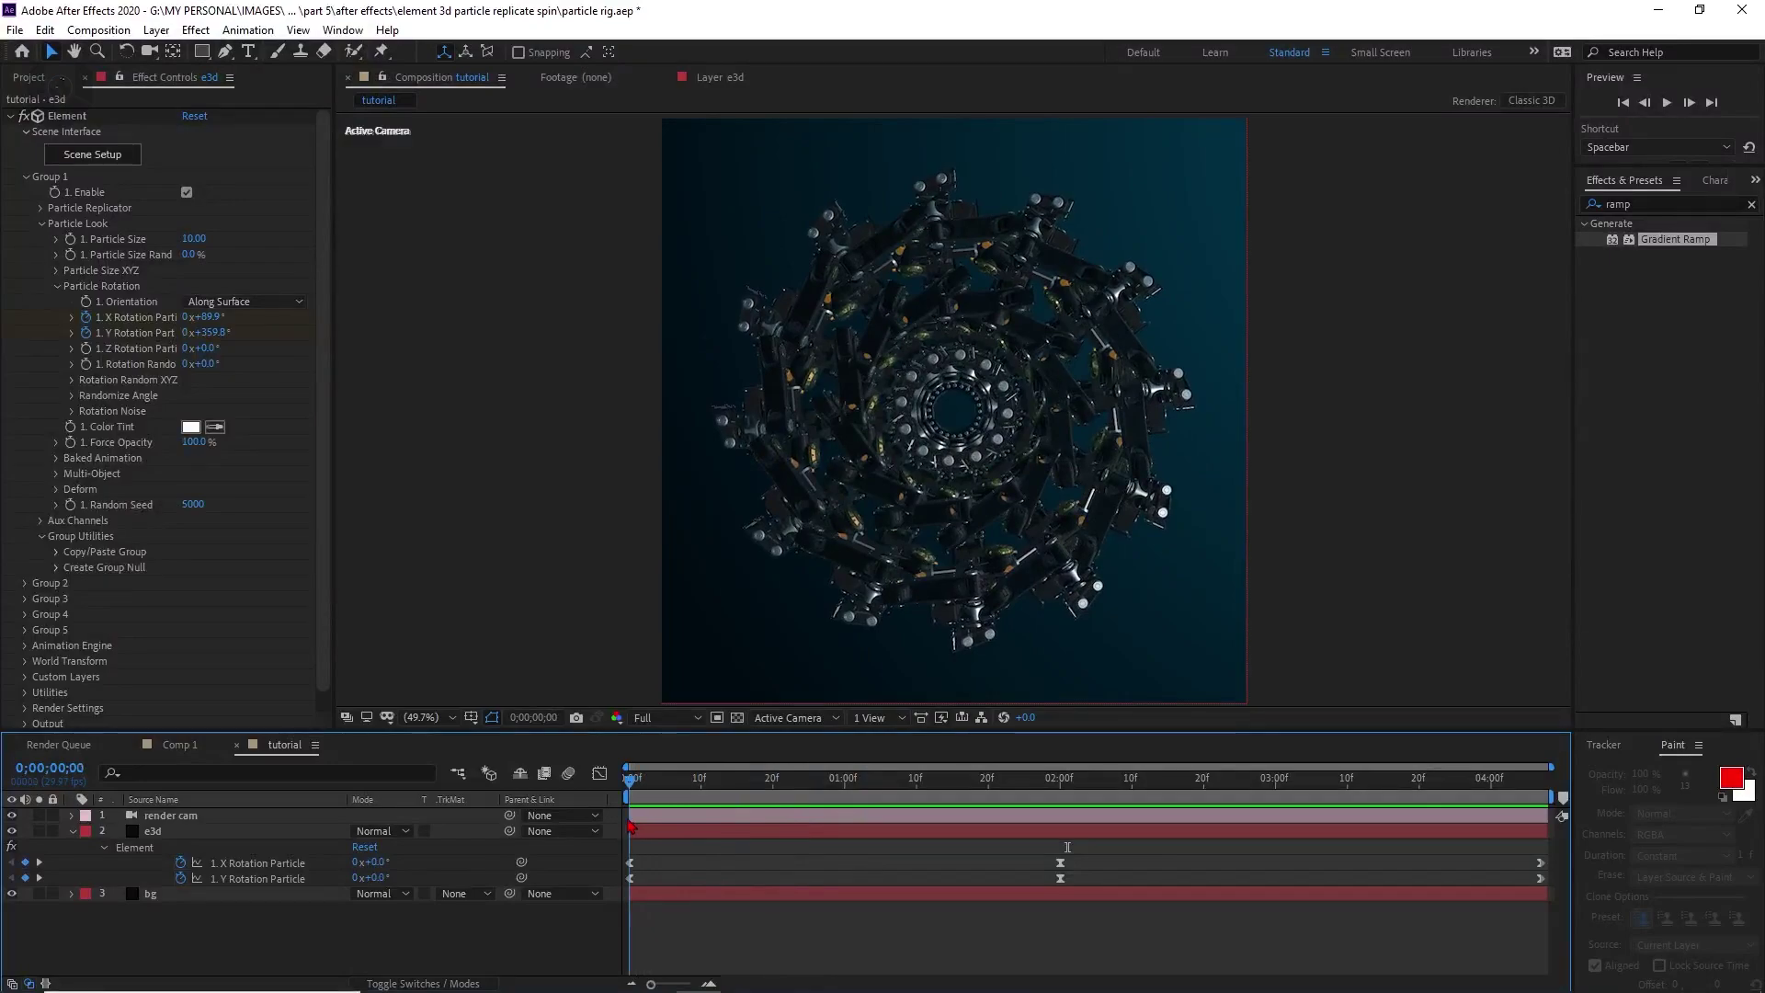
- Expand Channel 1 of Group 1's Aux Channels, try out its X position and undo the change
left_click(40, 523)
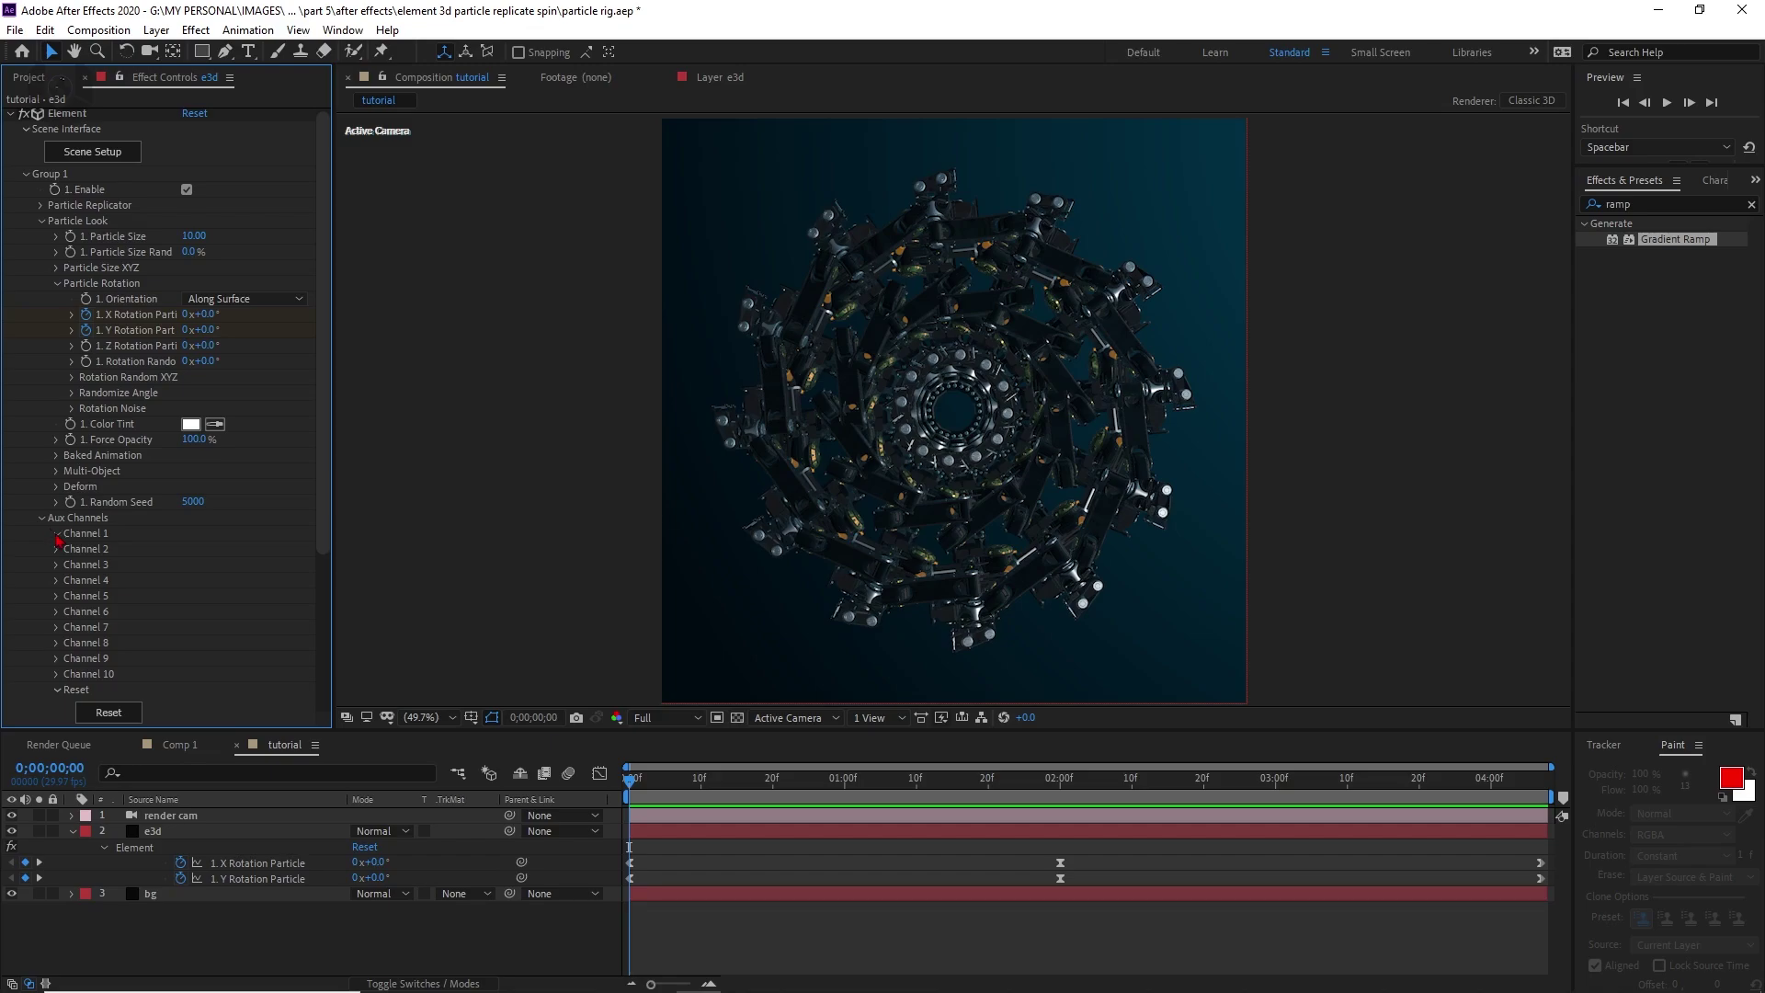
left_click(56, 536)
scroll(53, 549, "down", 3)
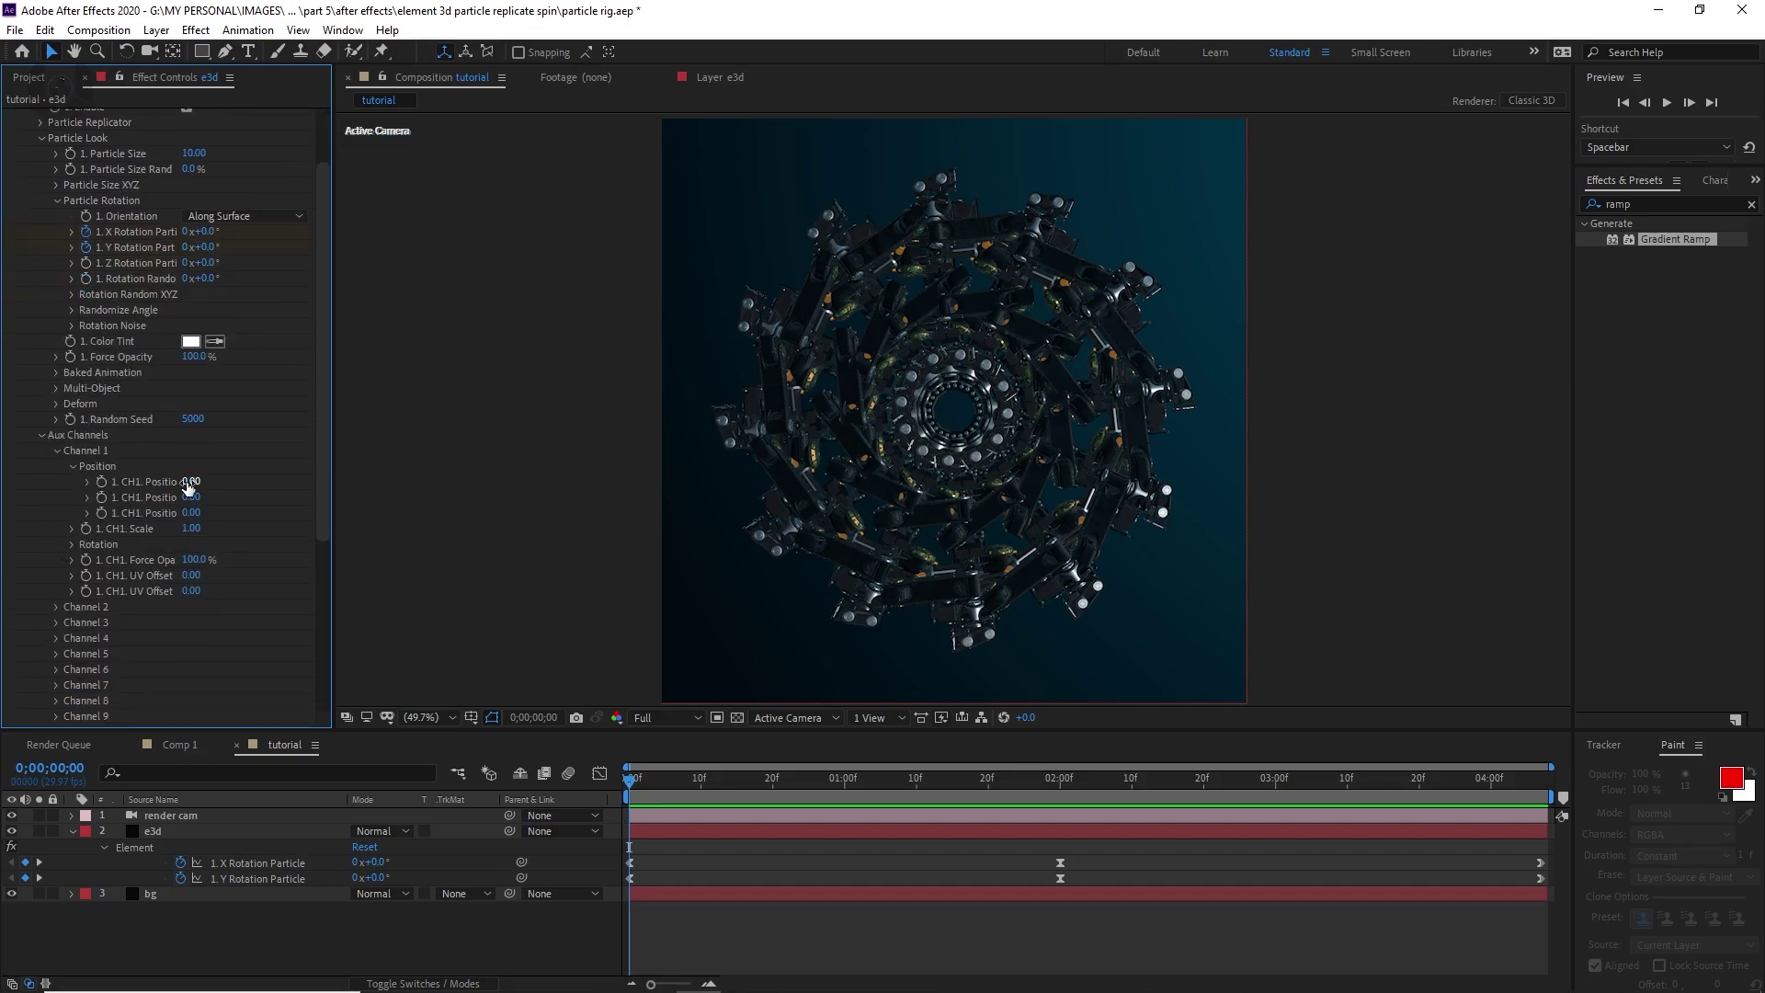
left_click_drag(192, 481, 206, 498)
key("ctrl+z")
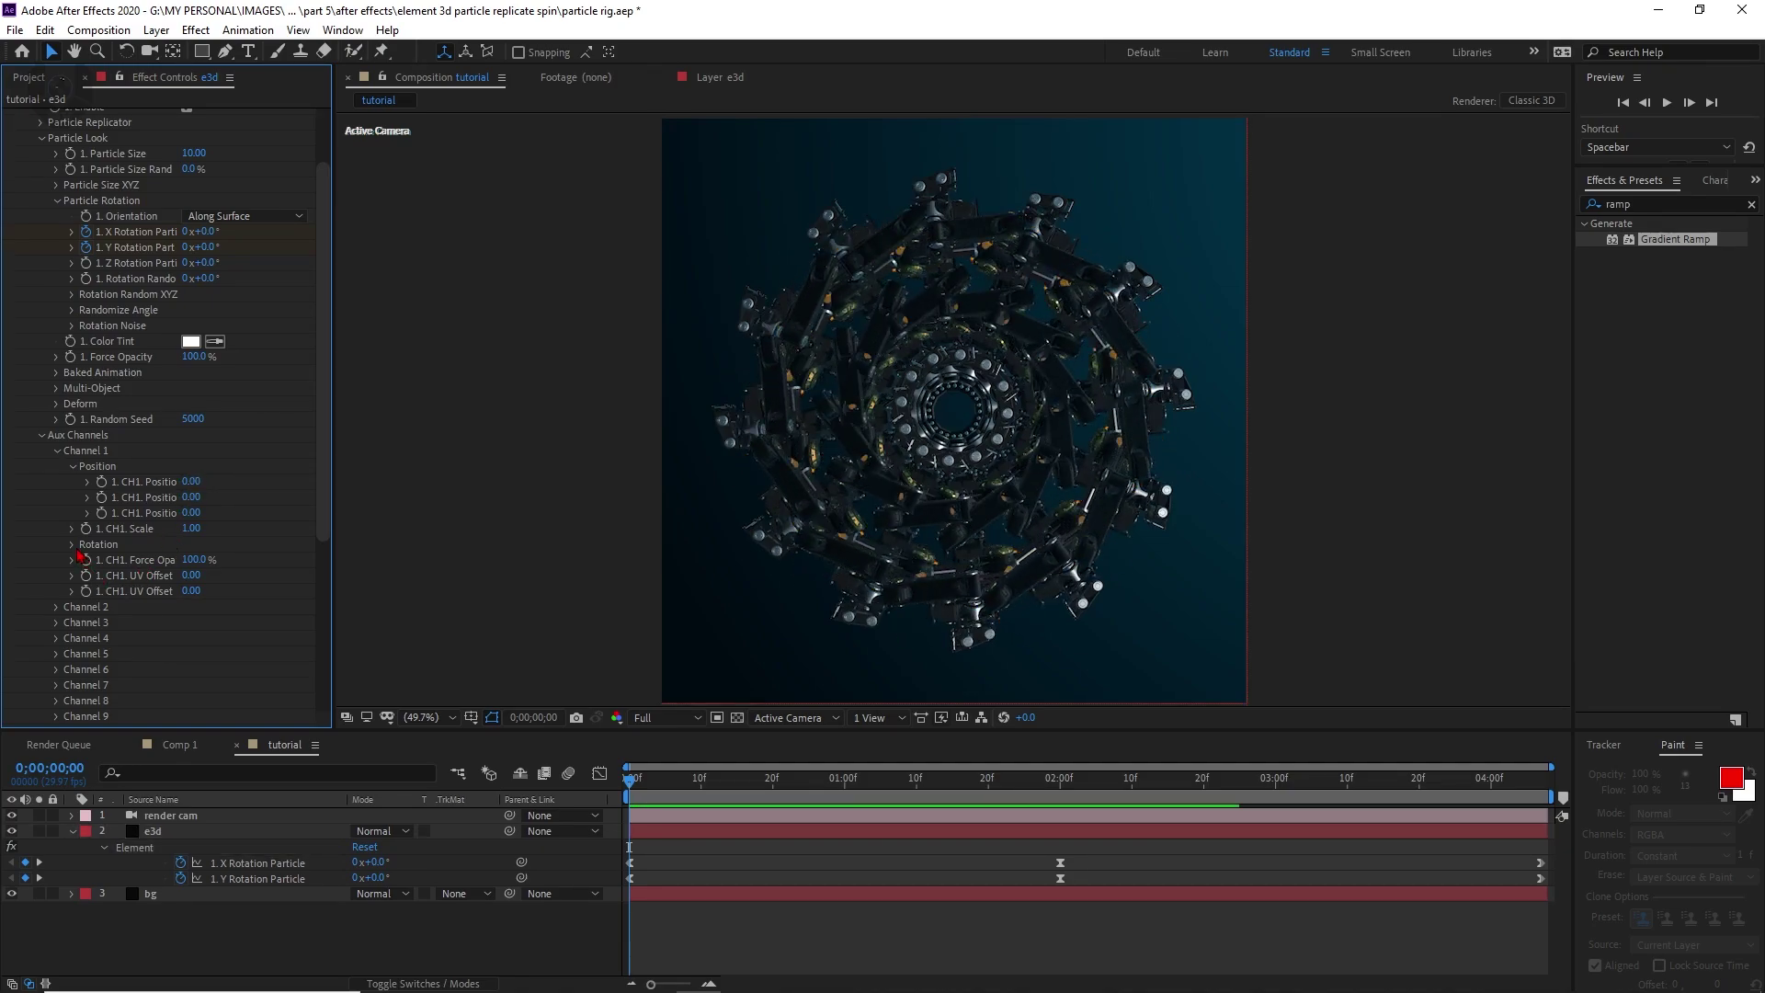
- Test Channel 1's rotation, undo the test, and enable keyframing for its X and Y rotation at 0;00;00;00
left_click(73, 545)
mouse_move(211, 575)
left_mouse_down()
mouse_move(306, 569)
mouse_move(194, 568)
left_mouse_up()
key("ctrl+z")
key("ctrl+z")
left_click(100, 577)
left_click(101, 562)
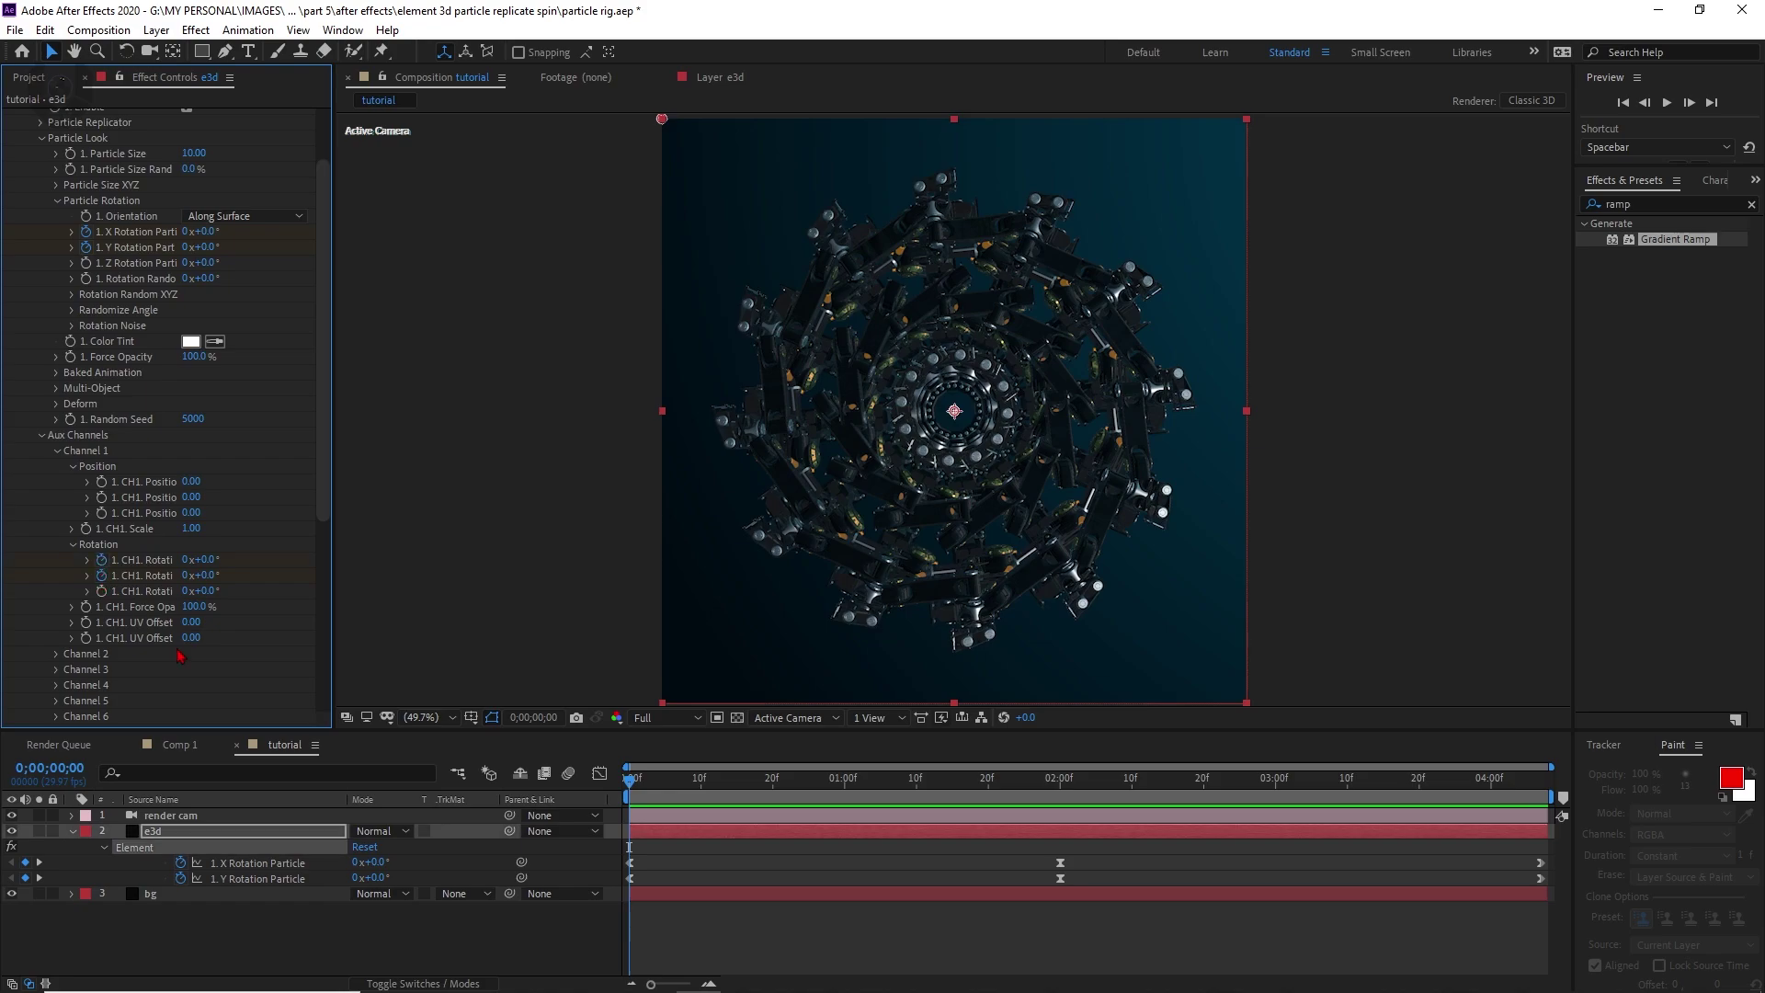
- At 0;00;02;00, set Channel 1's X rotation to one full revolution and its Y rotation to -90°
left_click_drag(671, 783, 1060, 793)
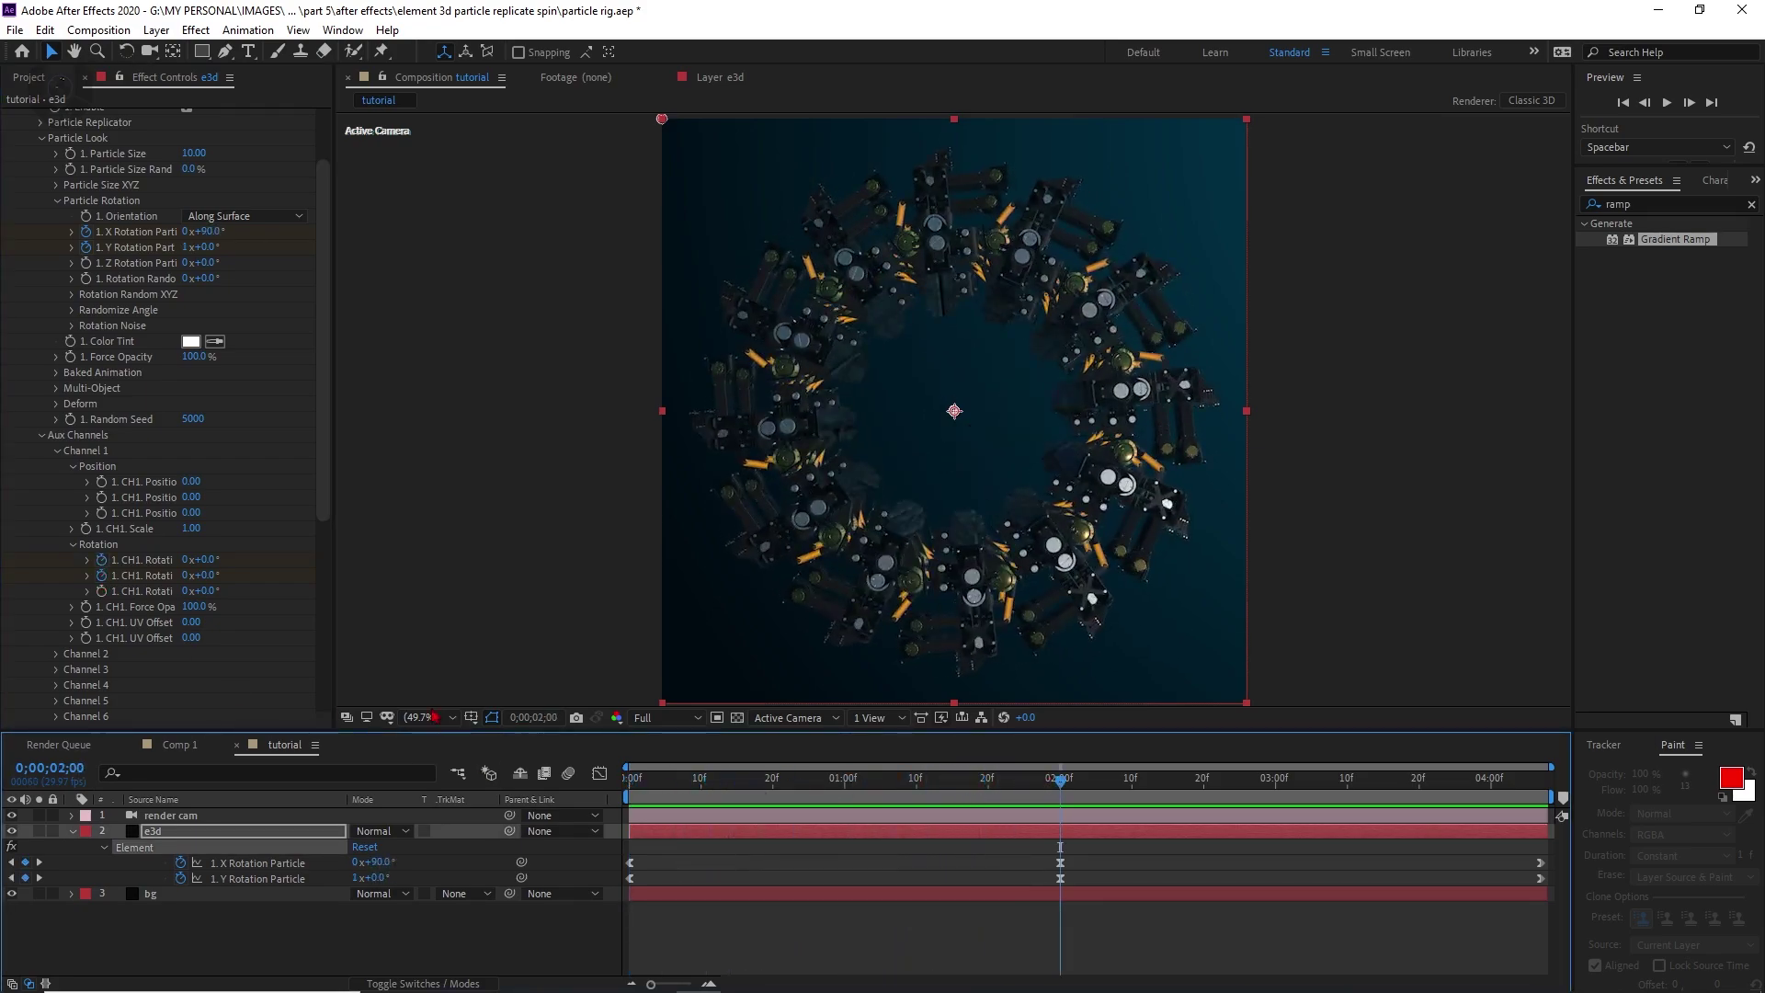
left_click(209, 560)
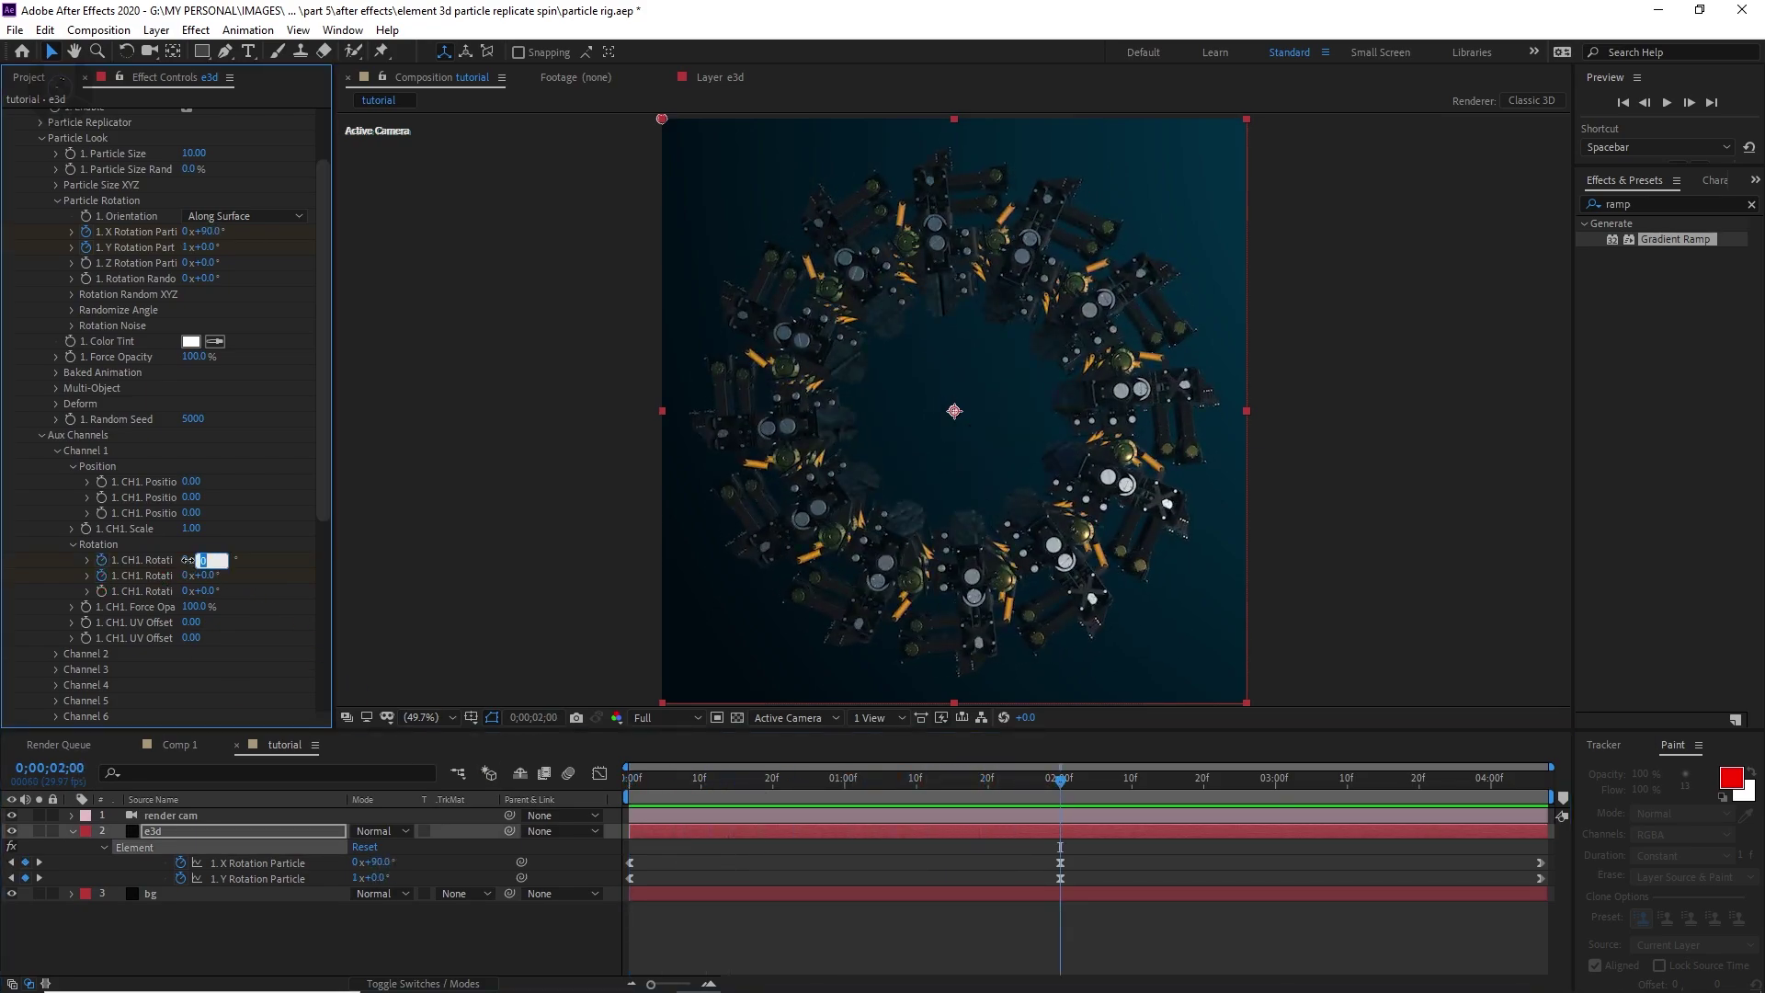
left_click(188, 560)
type("1")
left_click(208, 576)
type("-90")
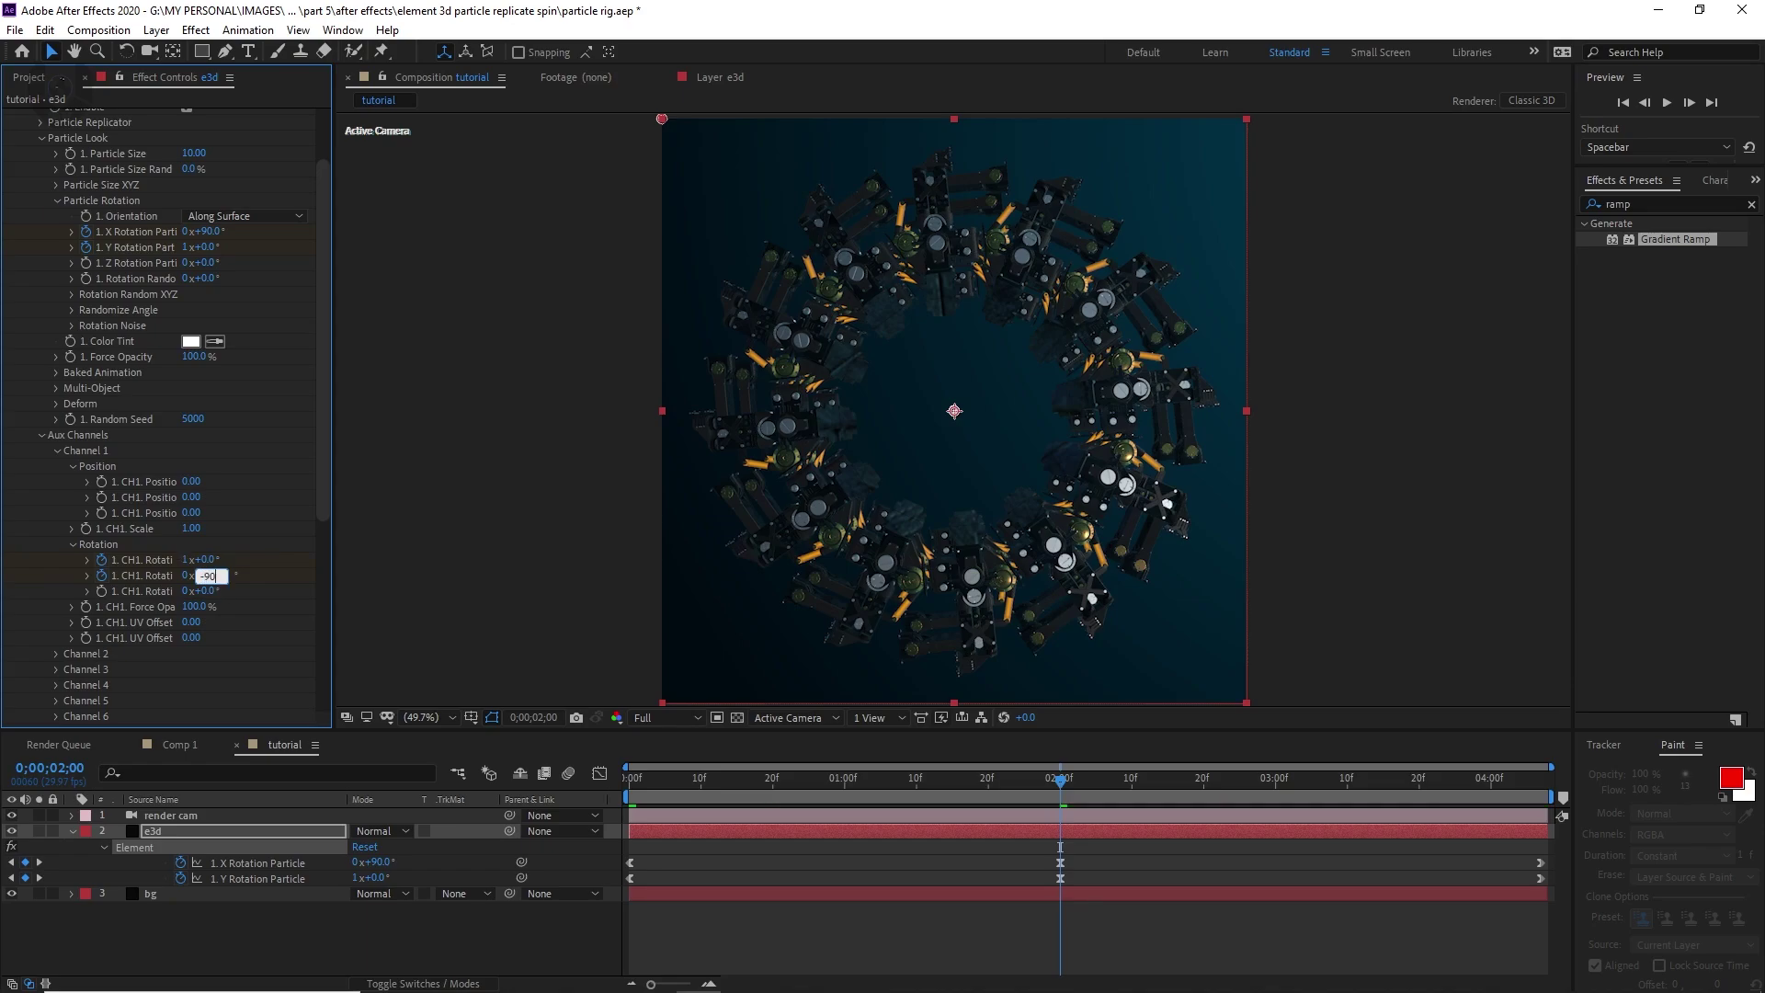
key("Return")
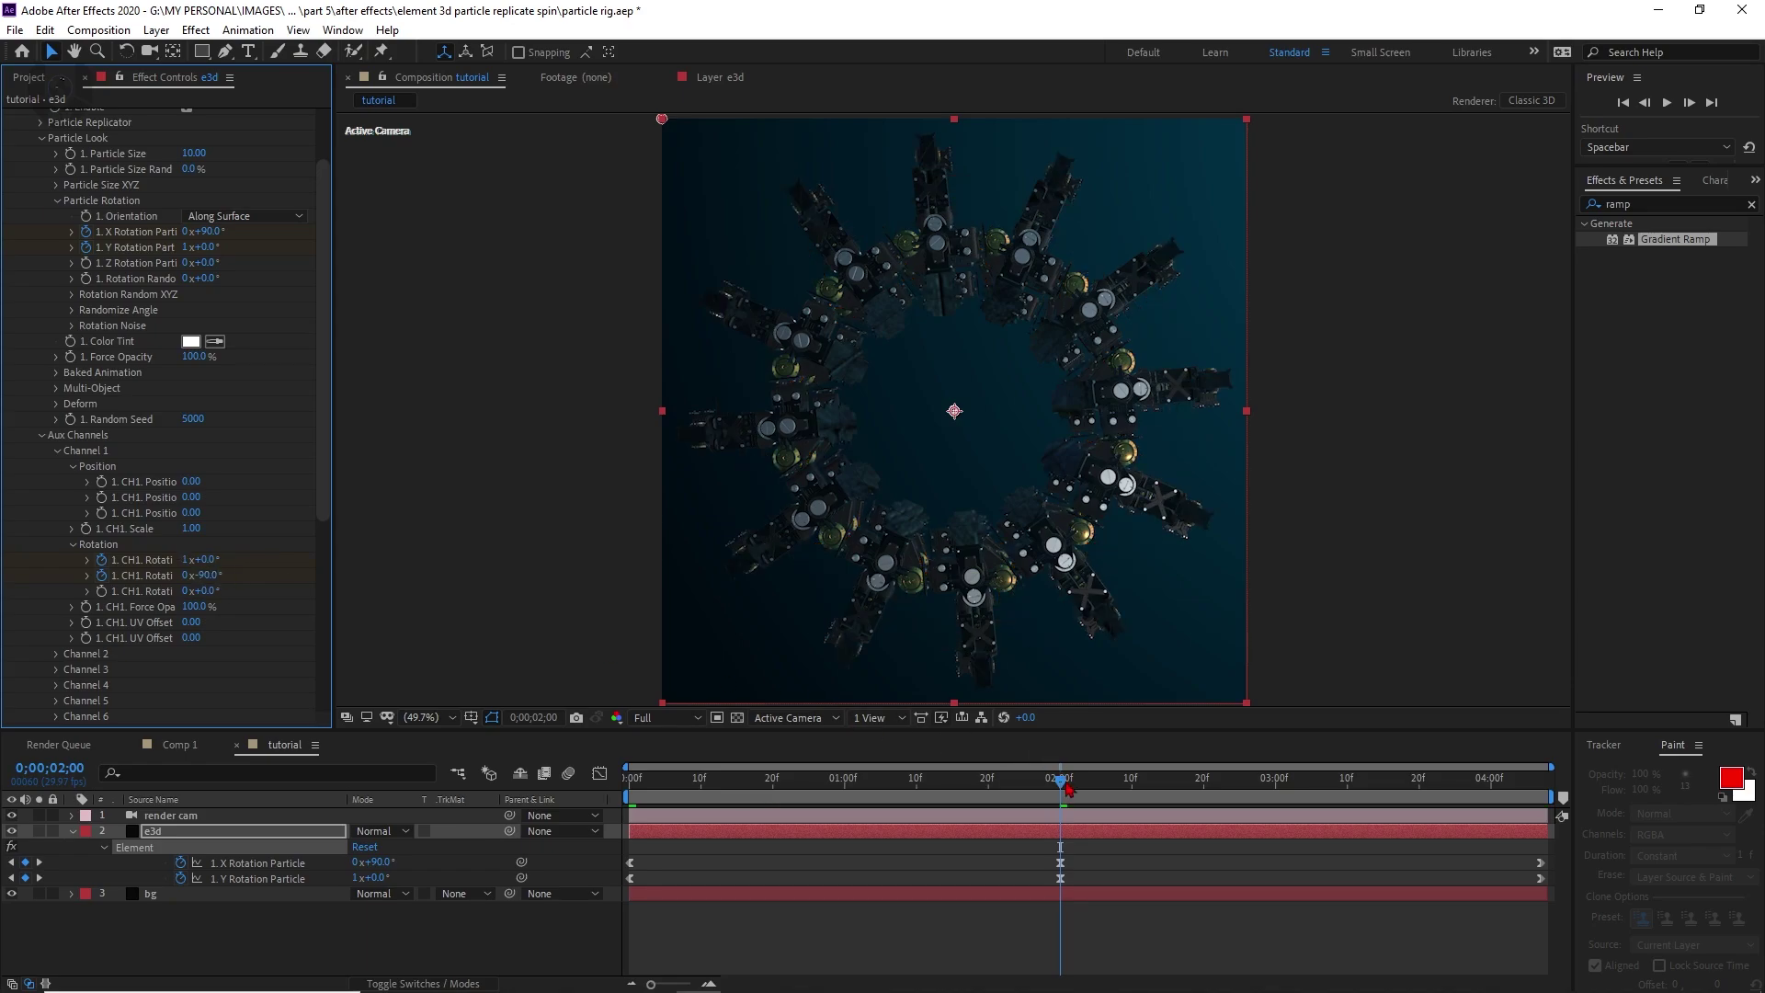
- At 0;00;04;07, set Channel 1's X rotation to 0 revolutions and its Y rotation to 0°
left_click_drag(1064, 787, 1666, 777)
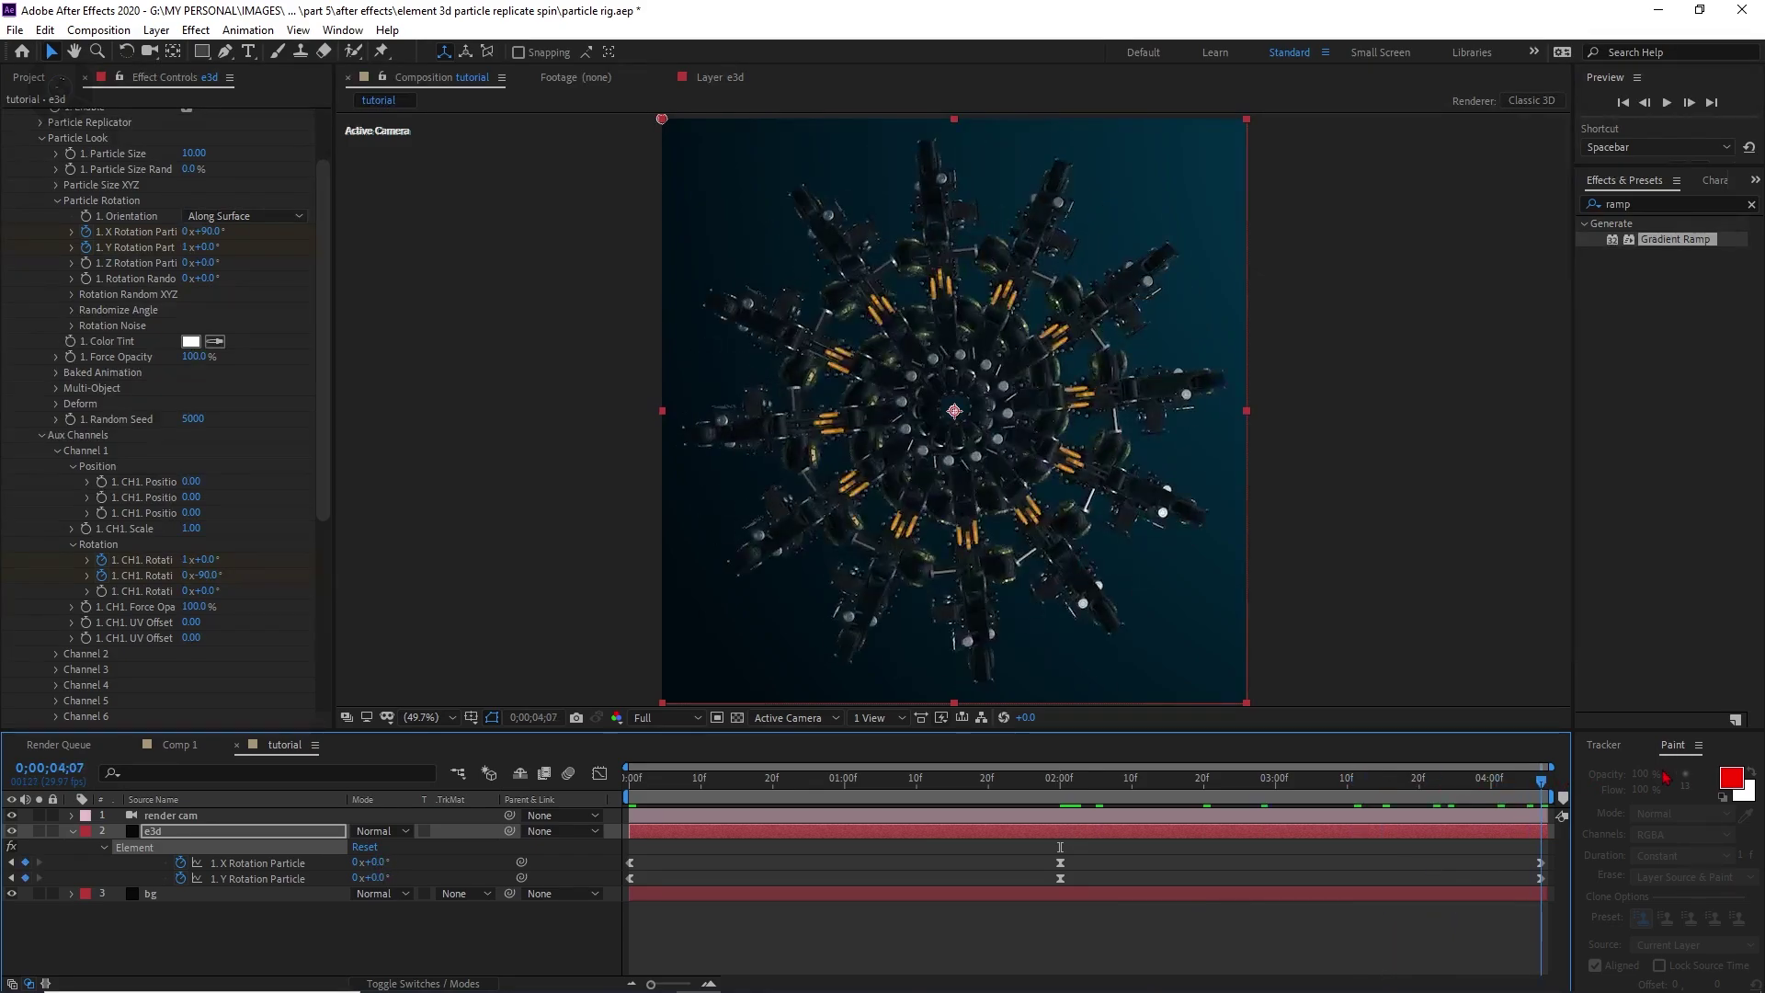
left_click(187, 560)
type("0")
key("Return")
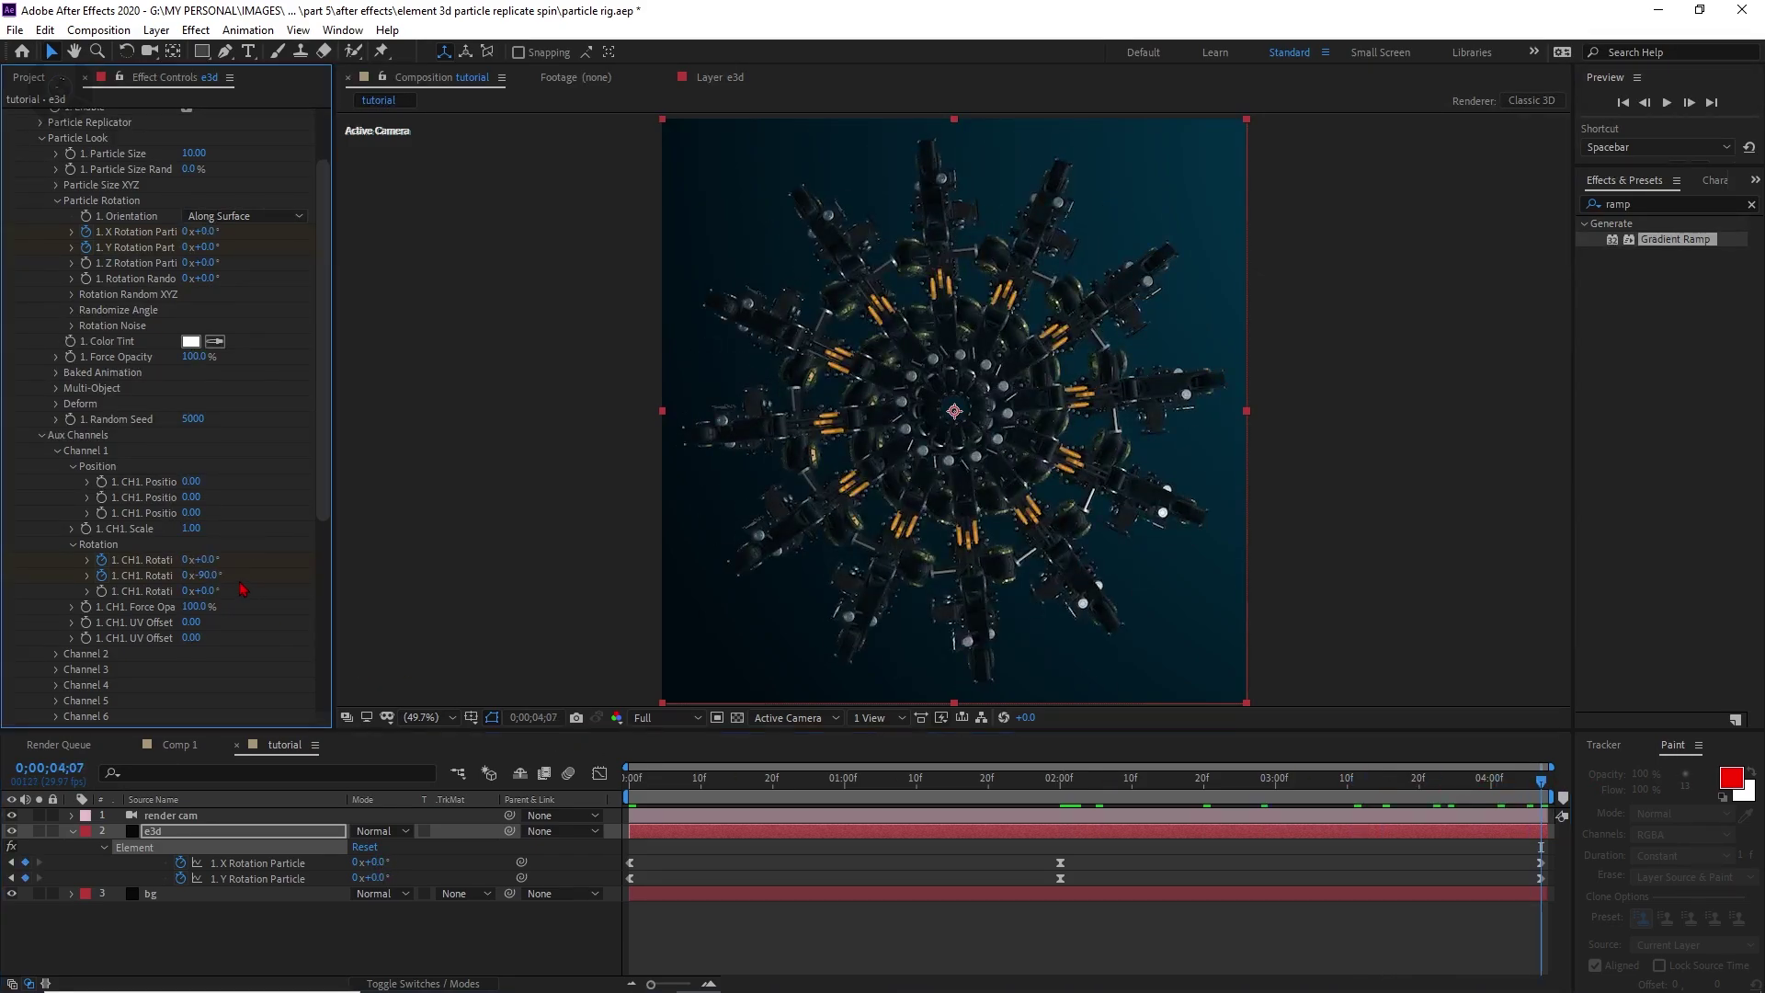
left_click(208, 576)
type("0")
key("Return")
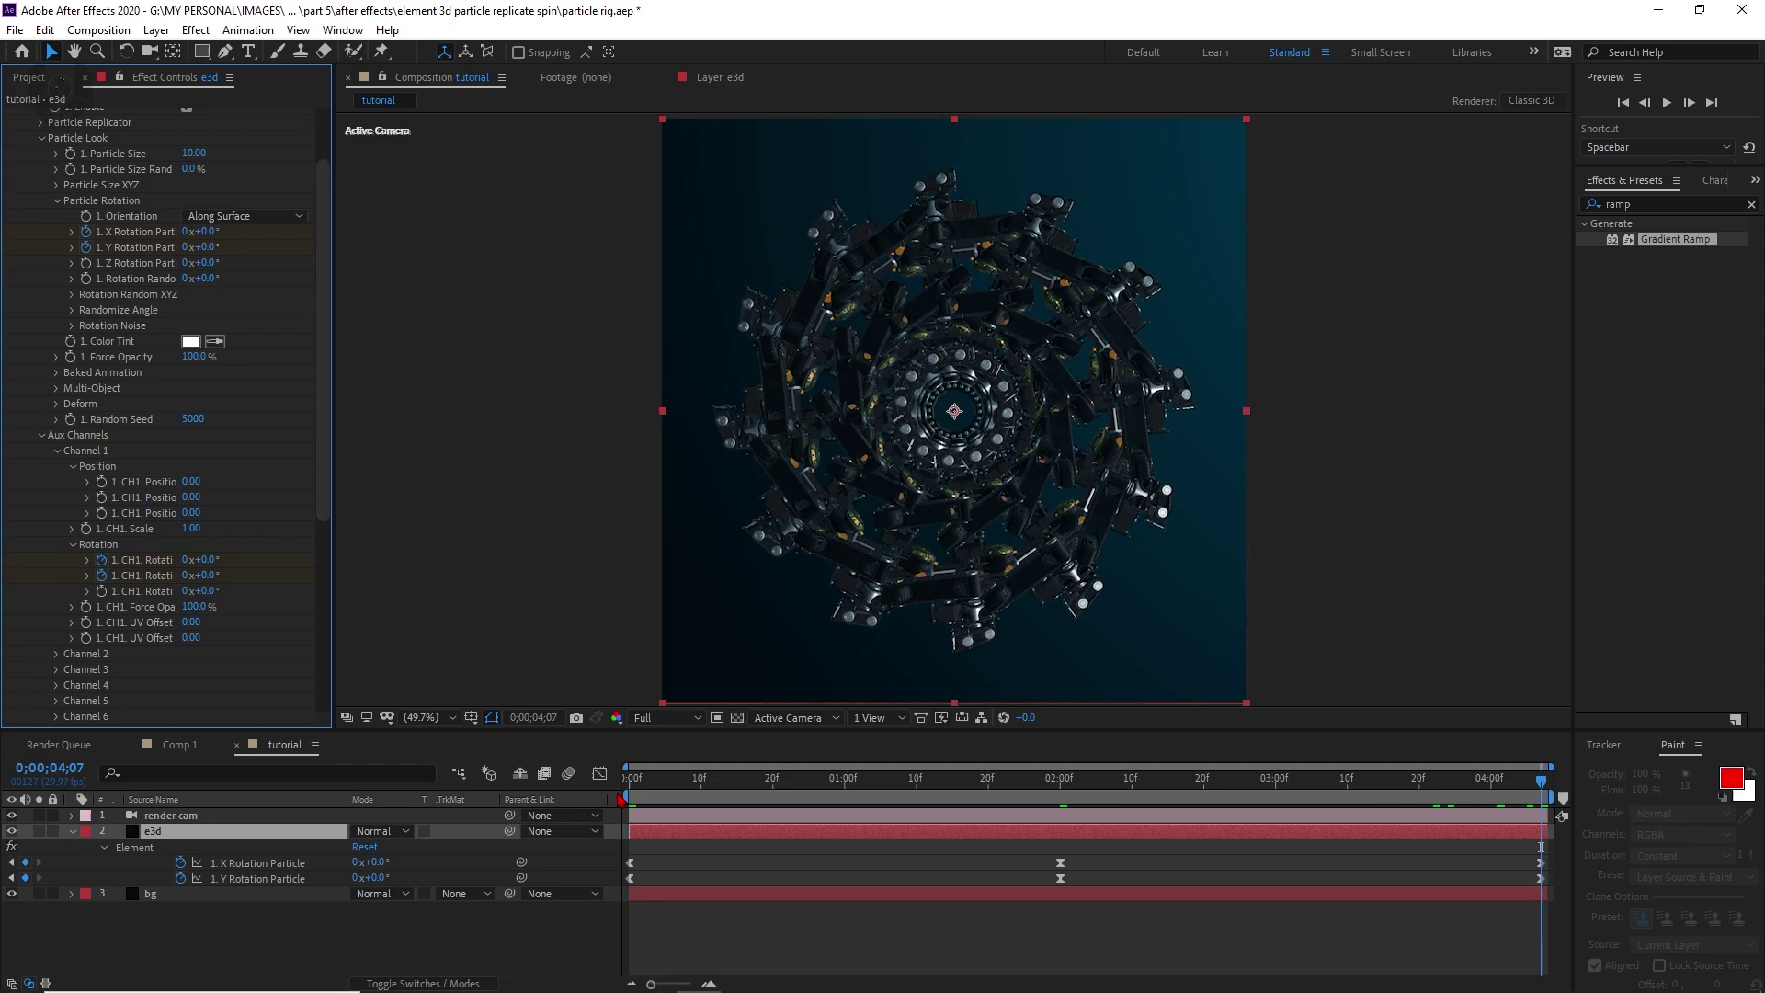
- Preview the combined particle and Channel 1 rotation animation from the start of the composition
left_click_drag(657, 783, 623, 780)
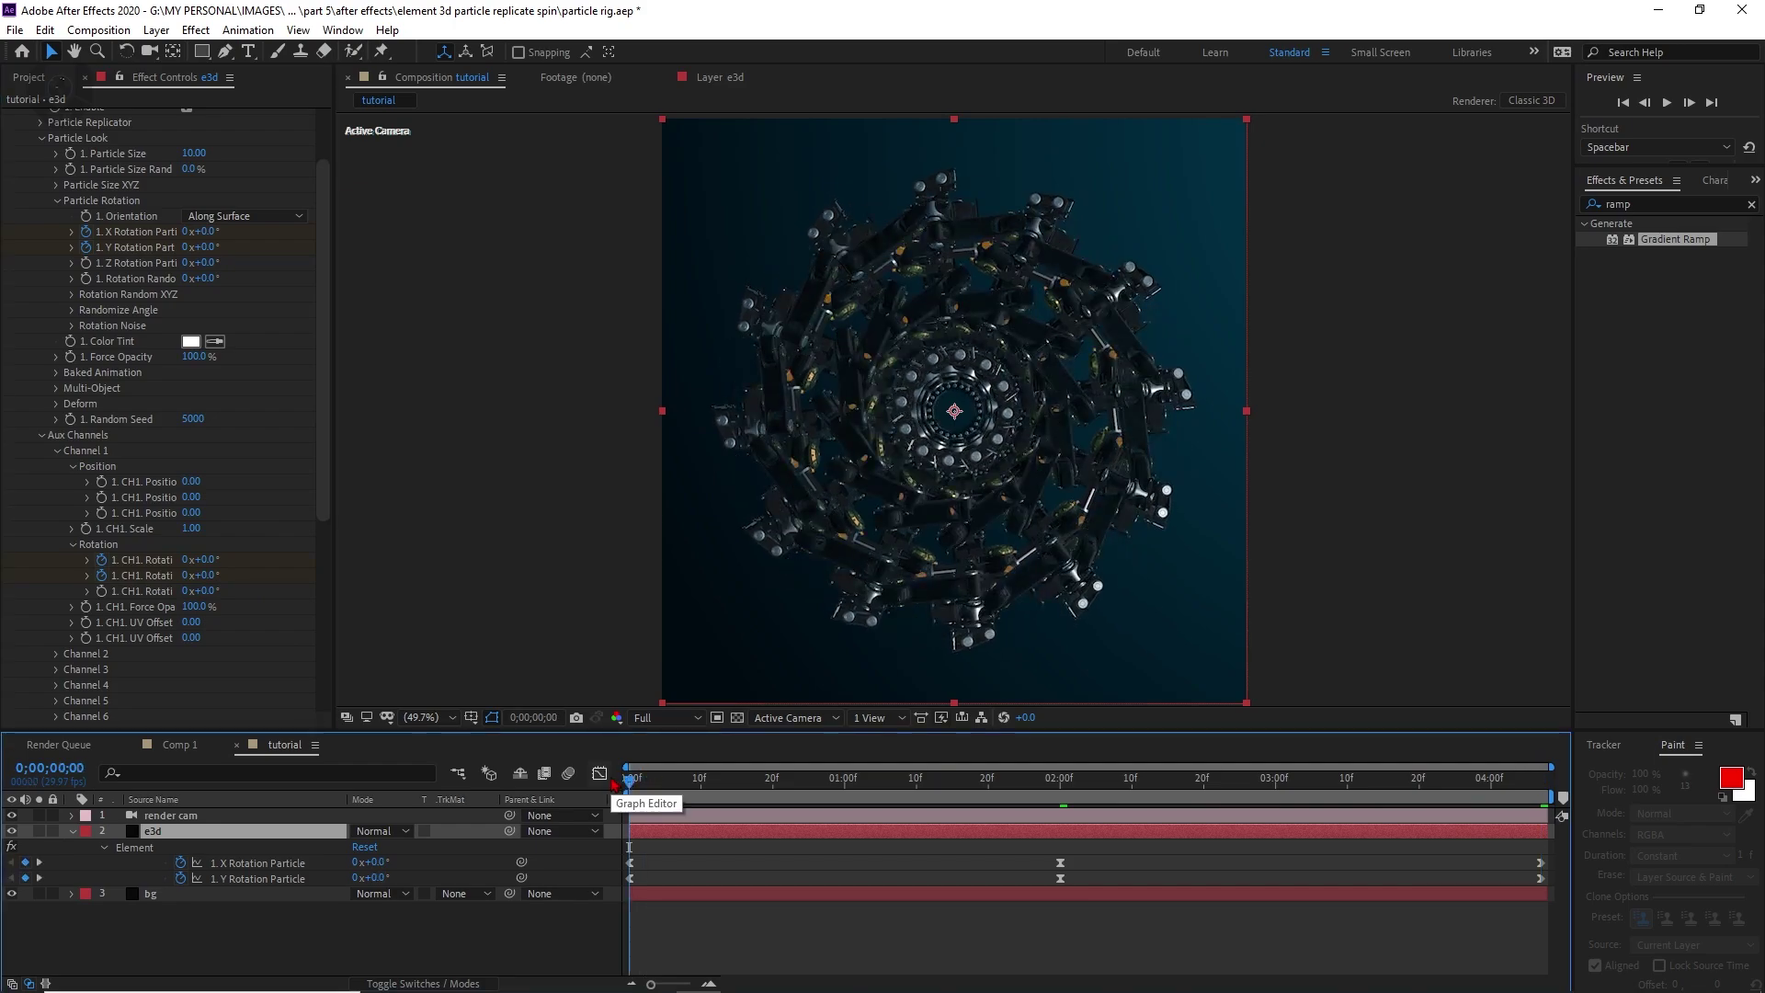
key("space")
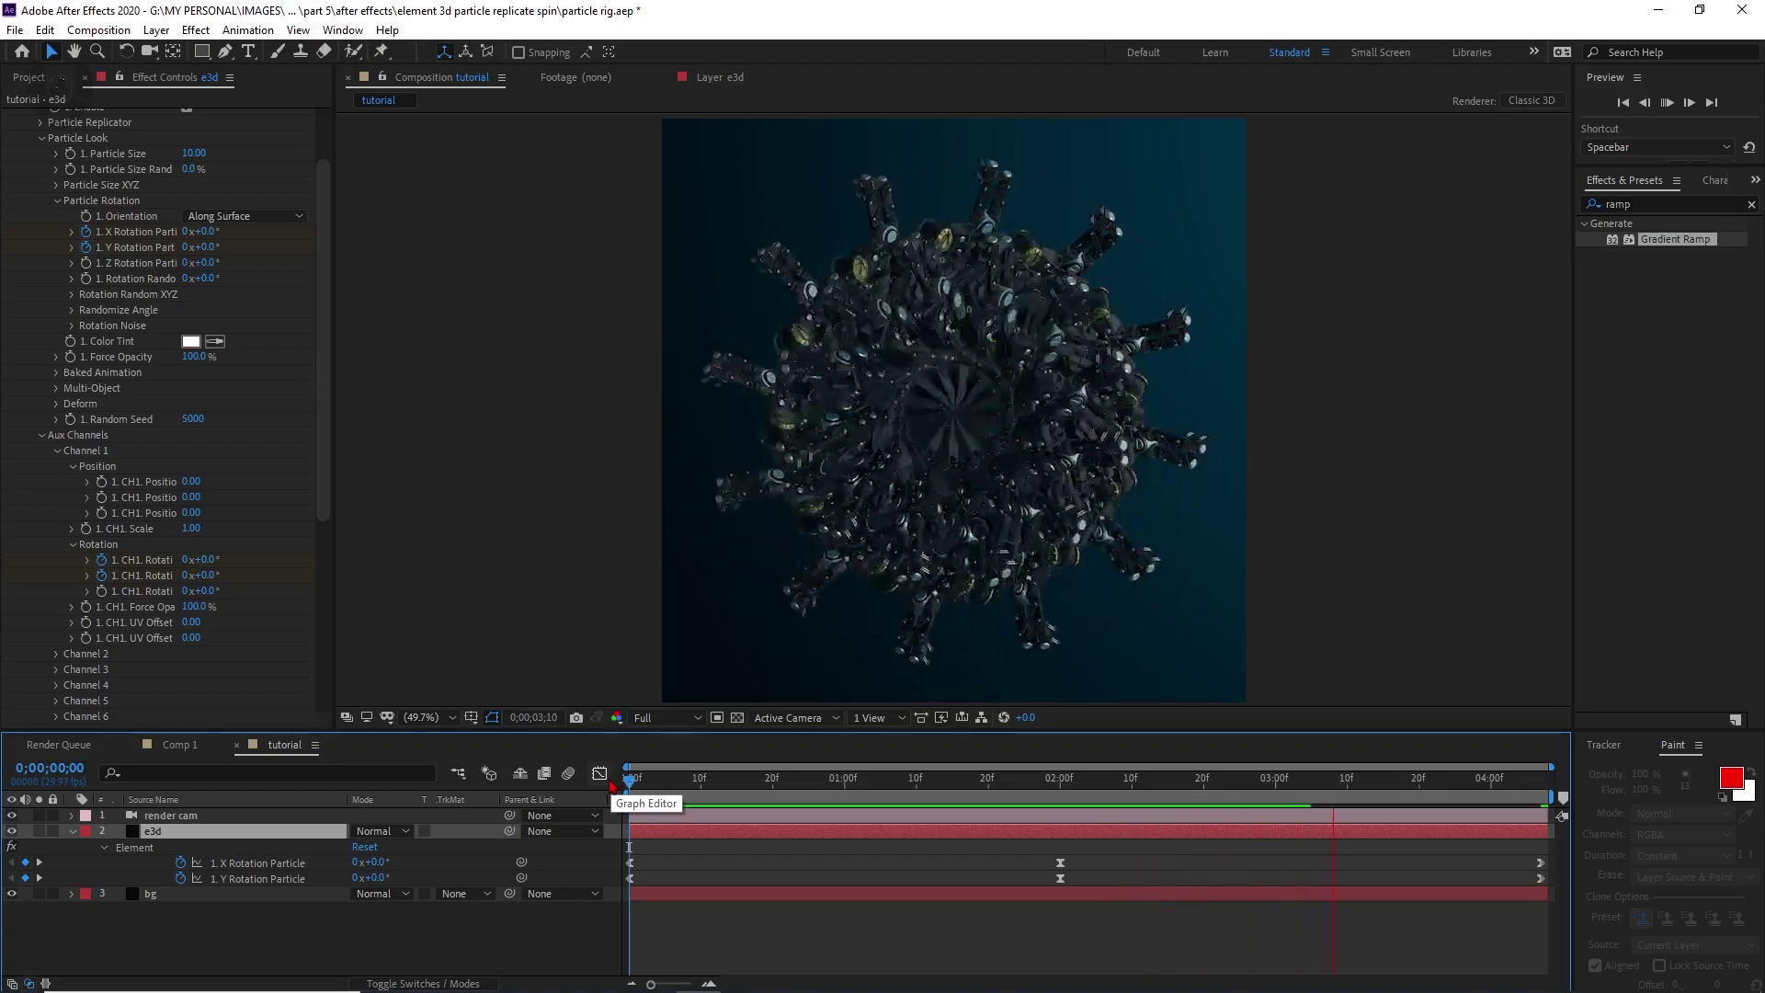
key("space")
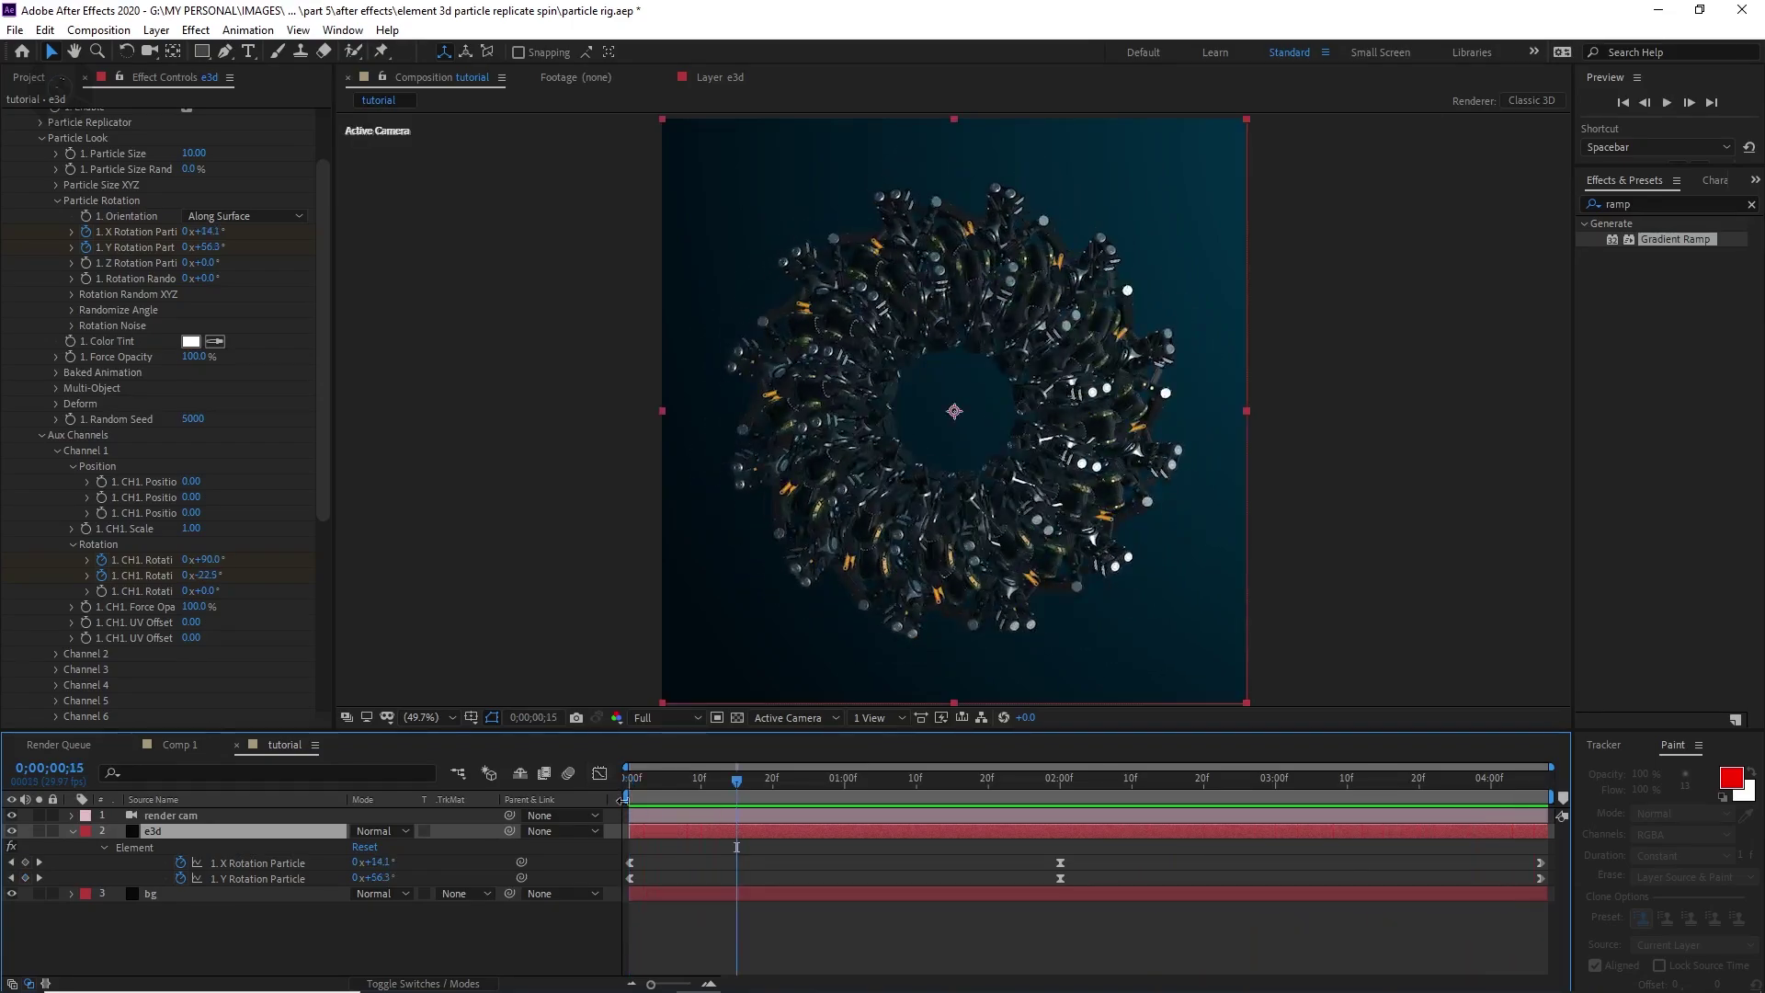
- Return to the start of the composition and open the e3d layer's Element Scene Setup for review
key("Home")
scroll(133, 216, "up", 3)
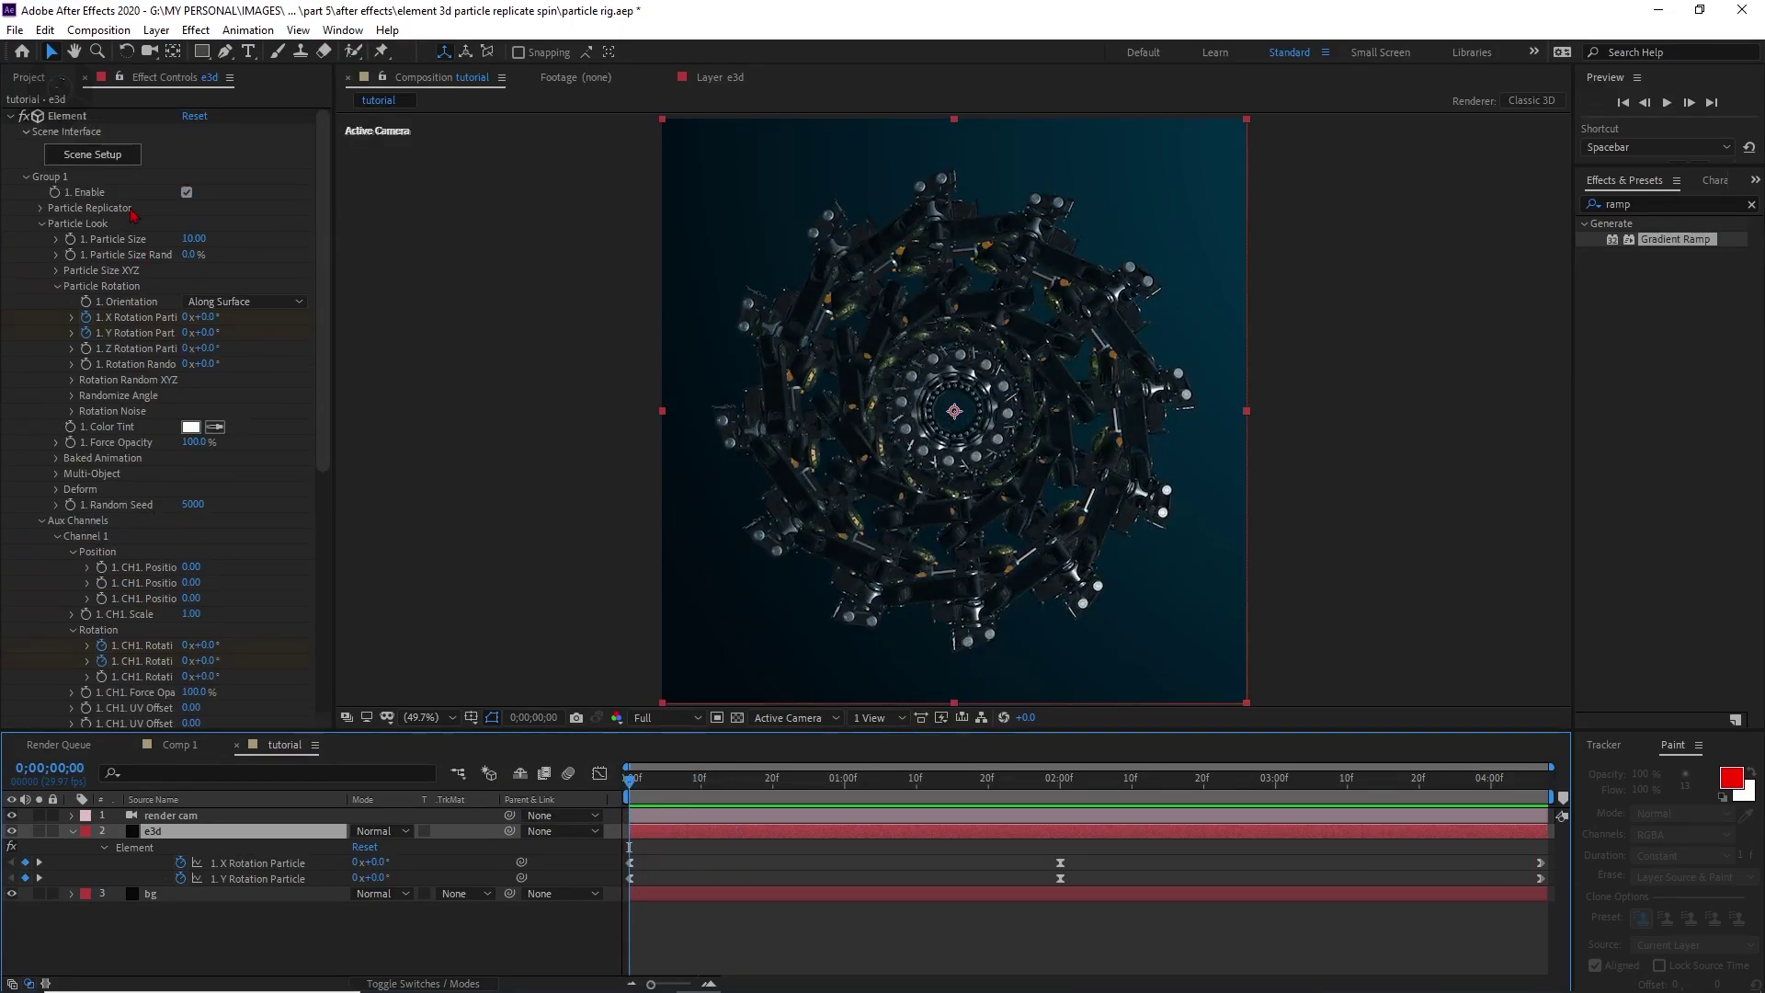
left_click(110, 157)
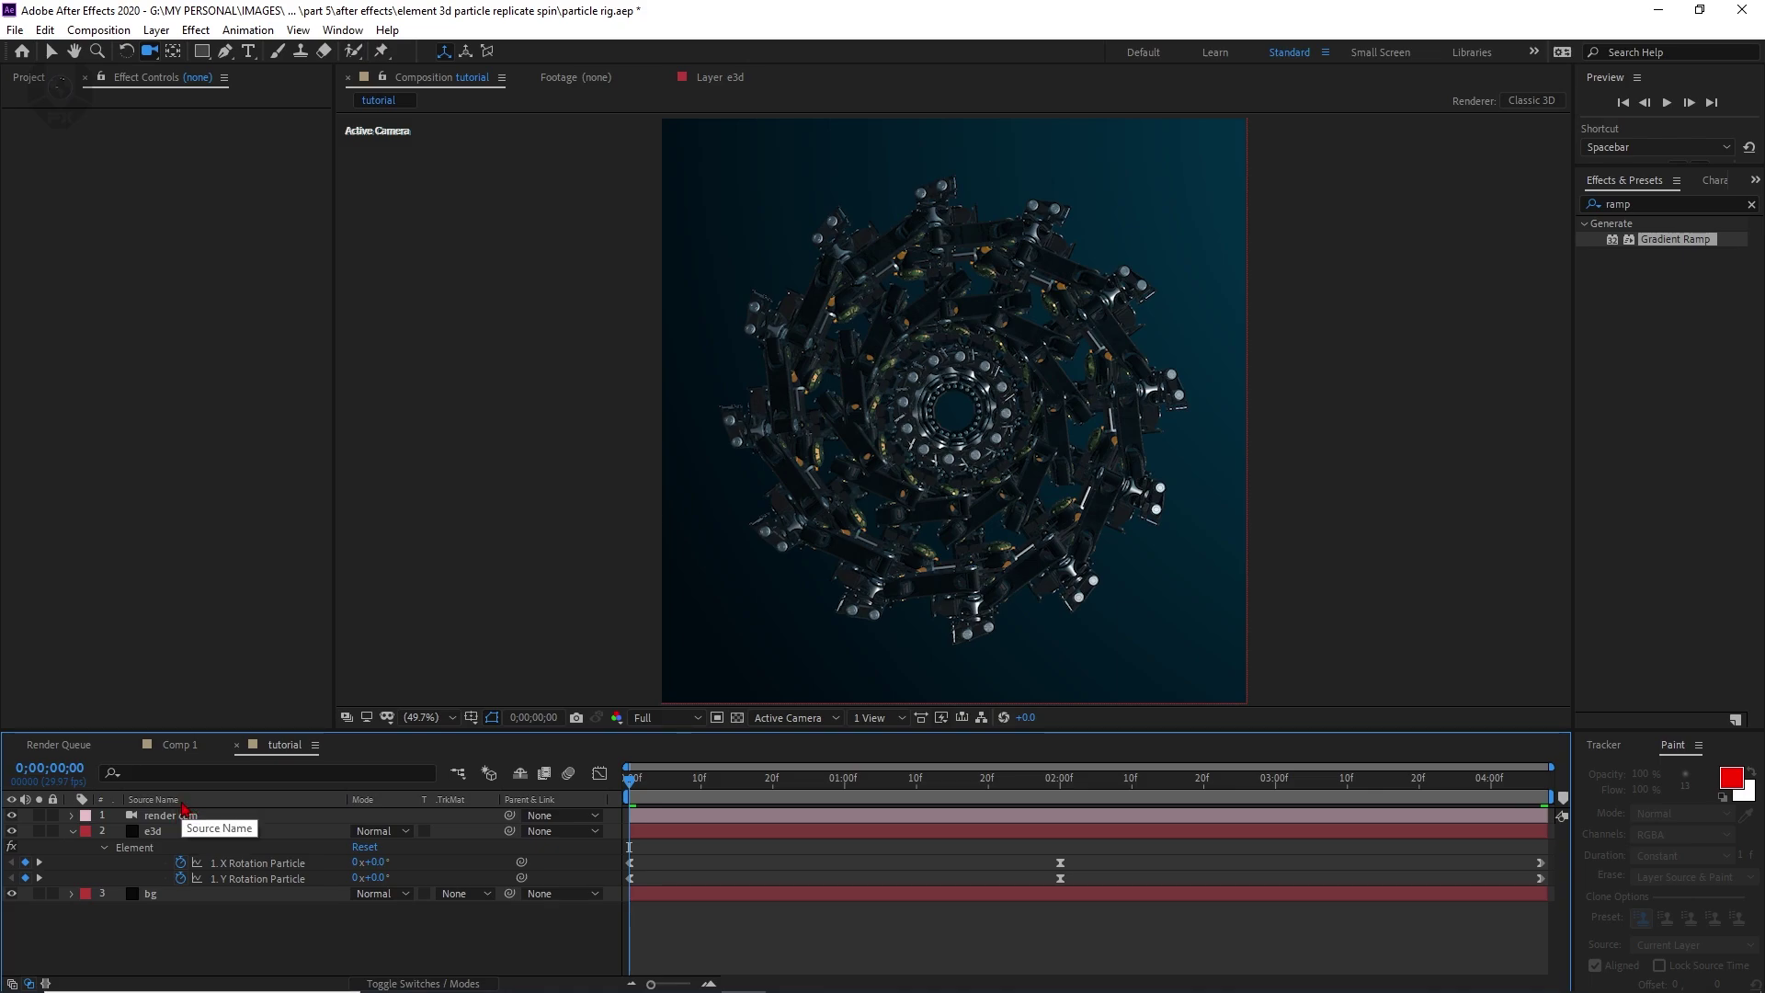
- Switch to Comp 1, inspect the bg layer's Gradient Ramp settings, and isolate the e3d layer
left_click(169, 754)
left_click(161, 943)
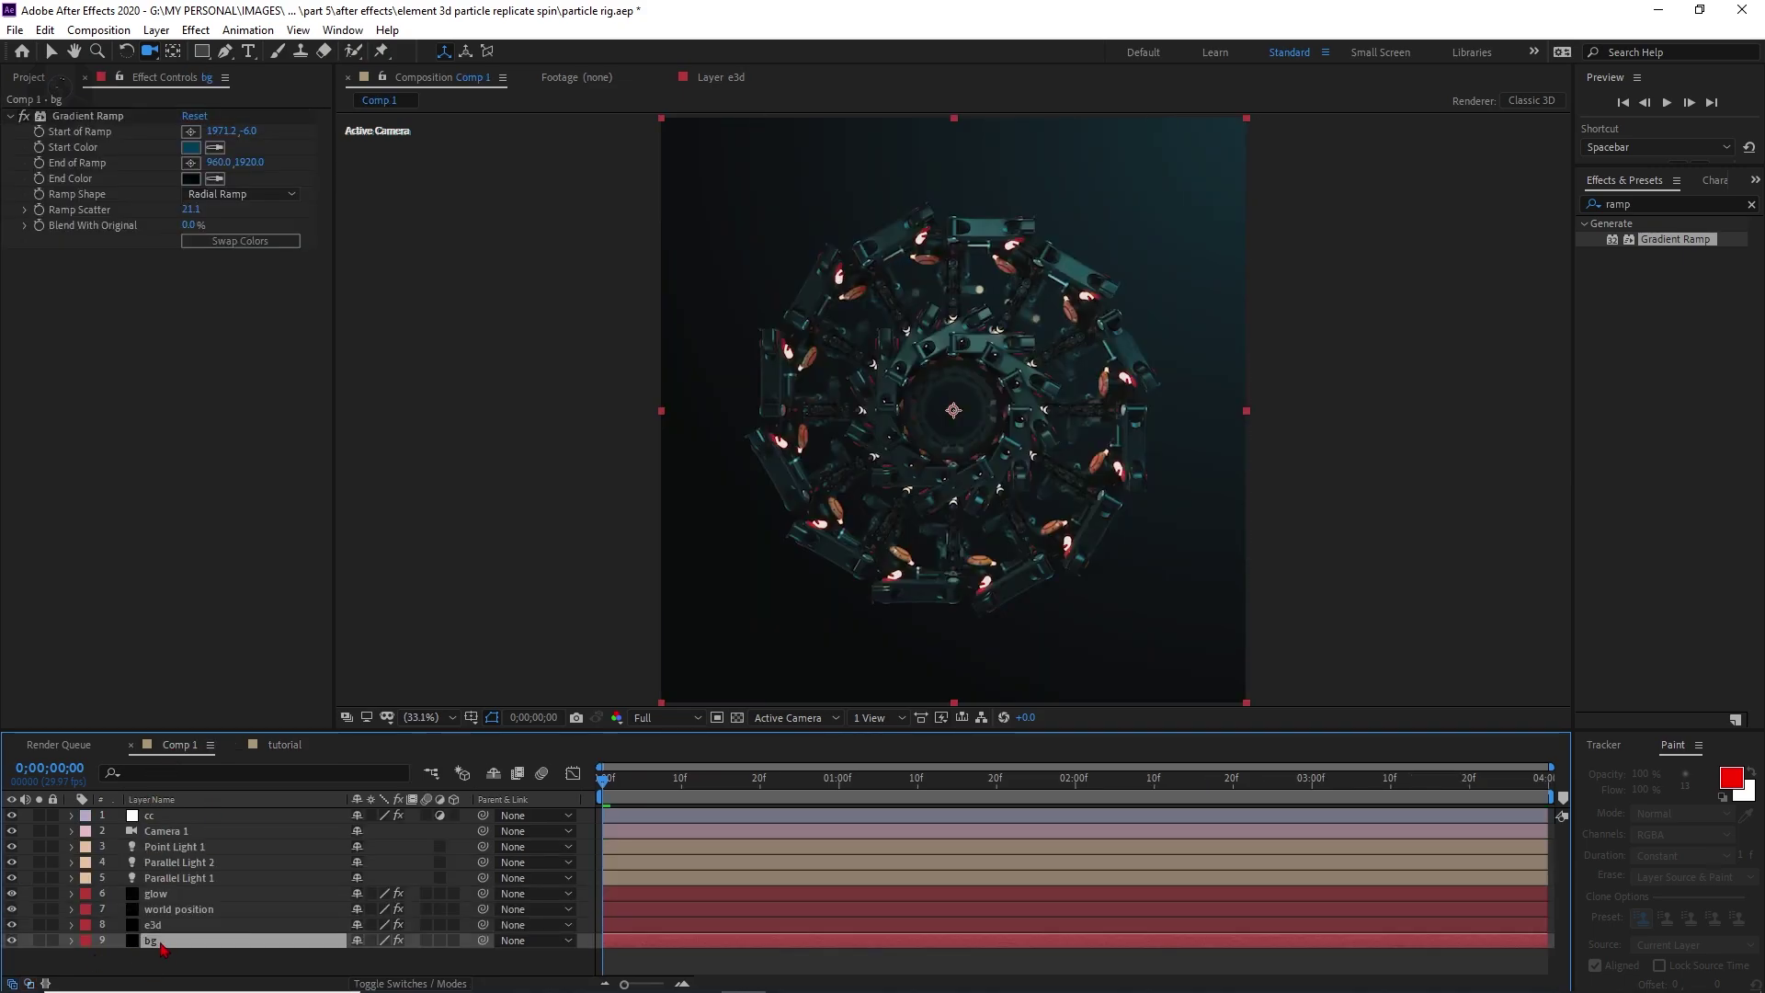
left_click(147, 925)
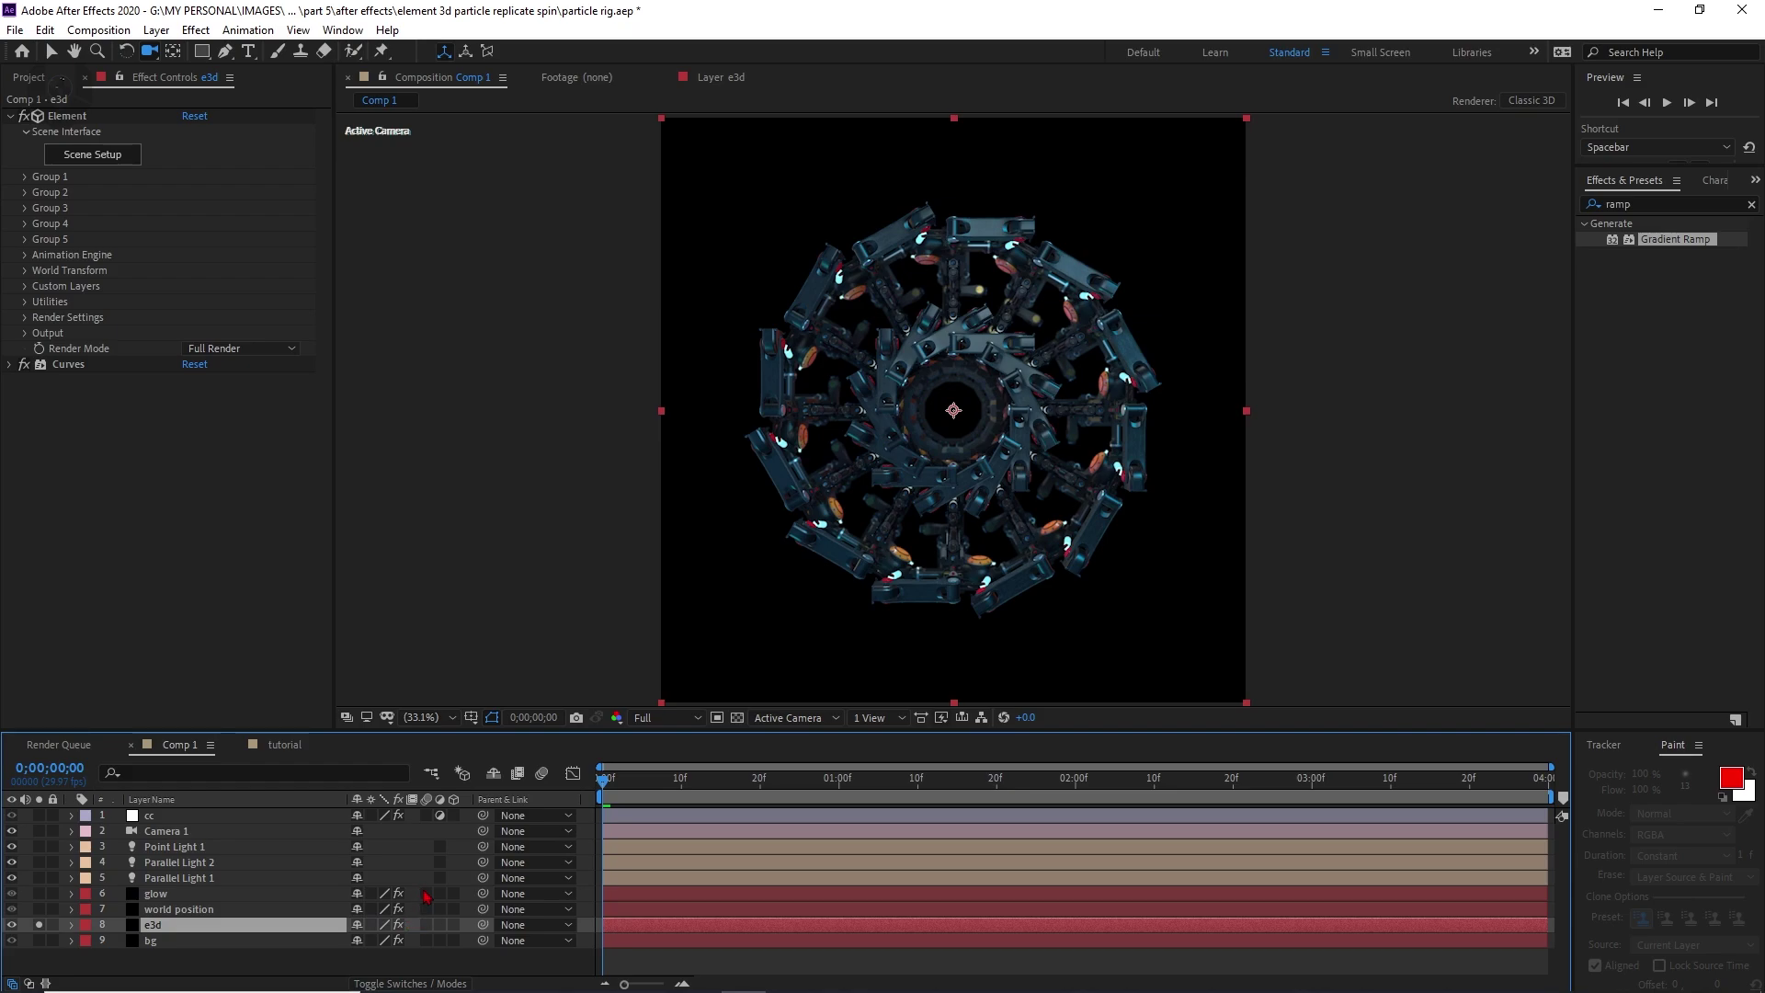
- Inspect Camera 1 and the cc layer's Lumetri Color settings, and preview the soloed e3d animation
left_click(162, 832)
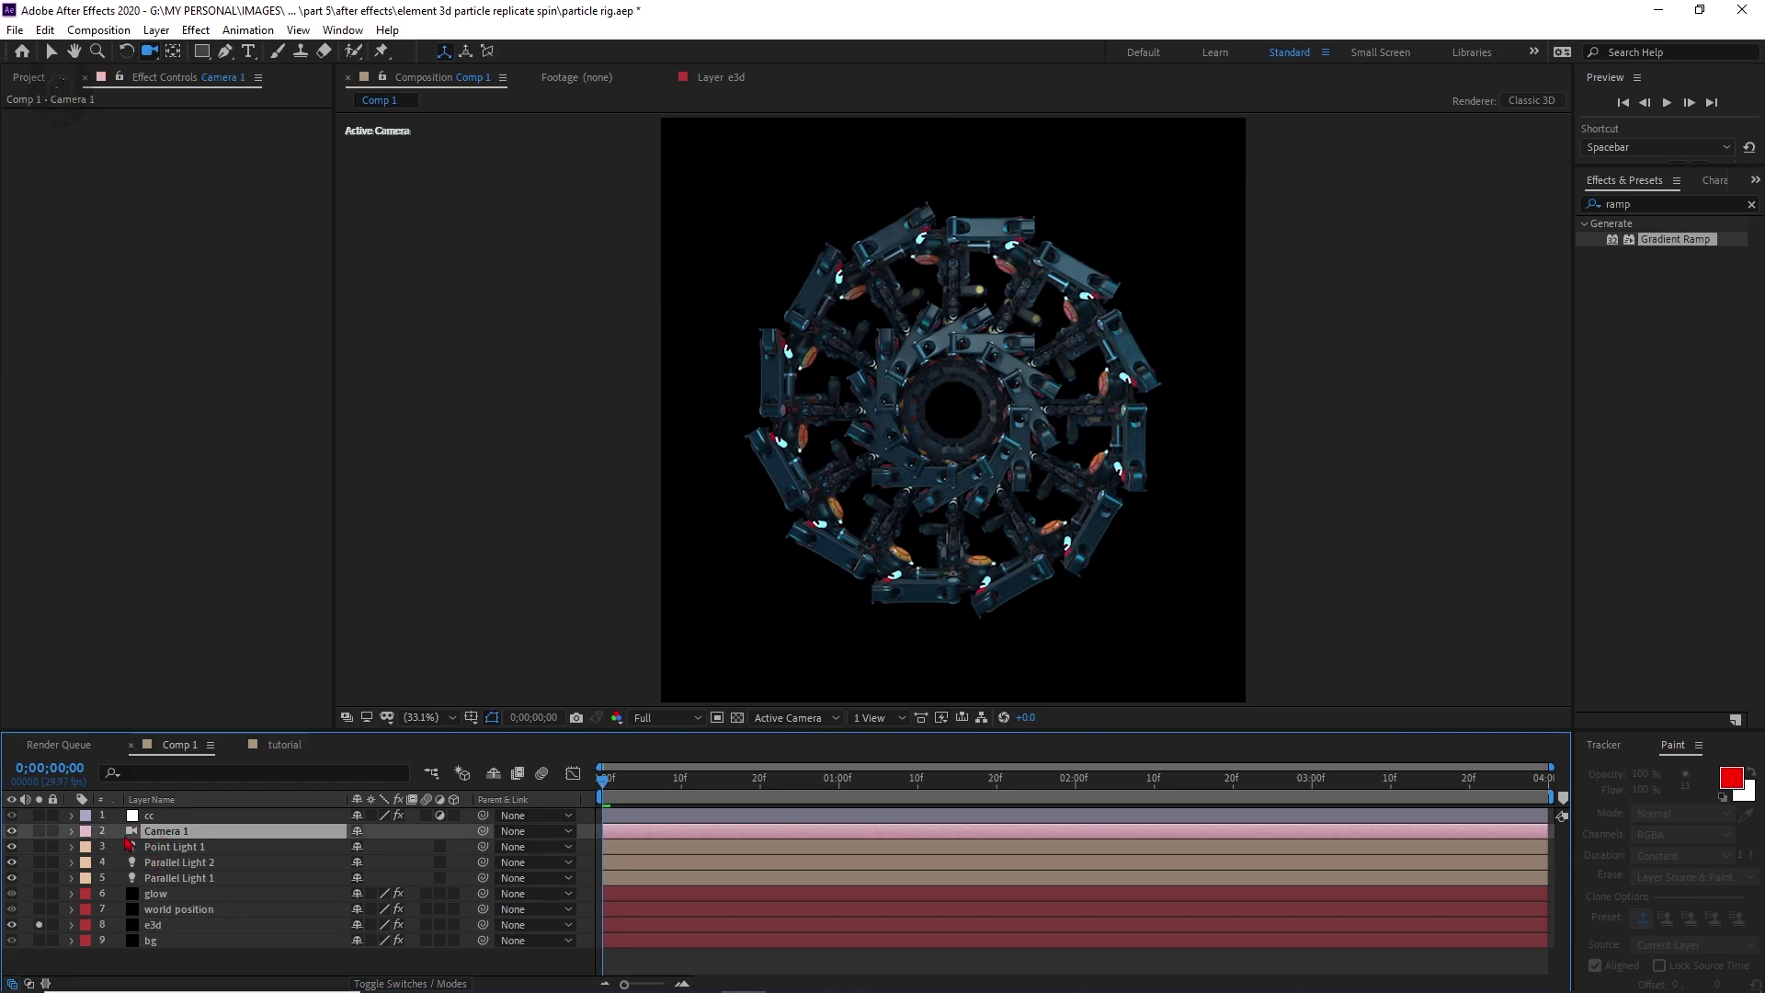
left_click(72, 832)
left_click(147, 878)
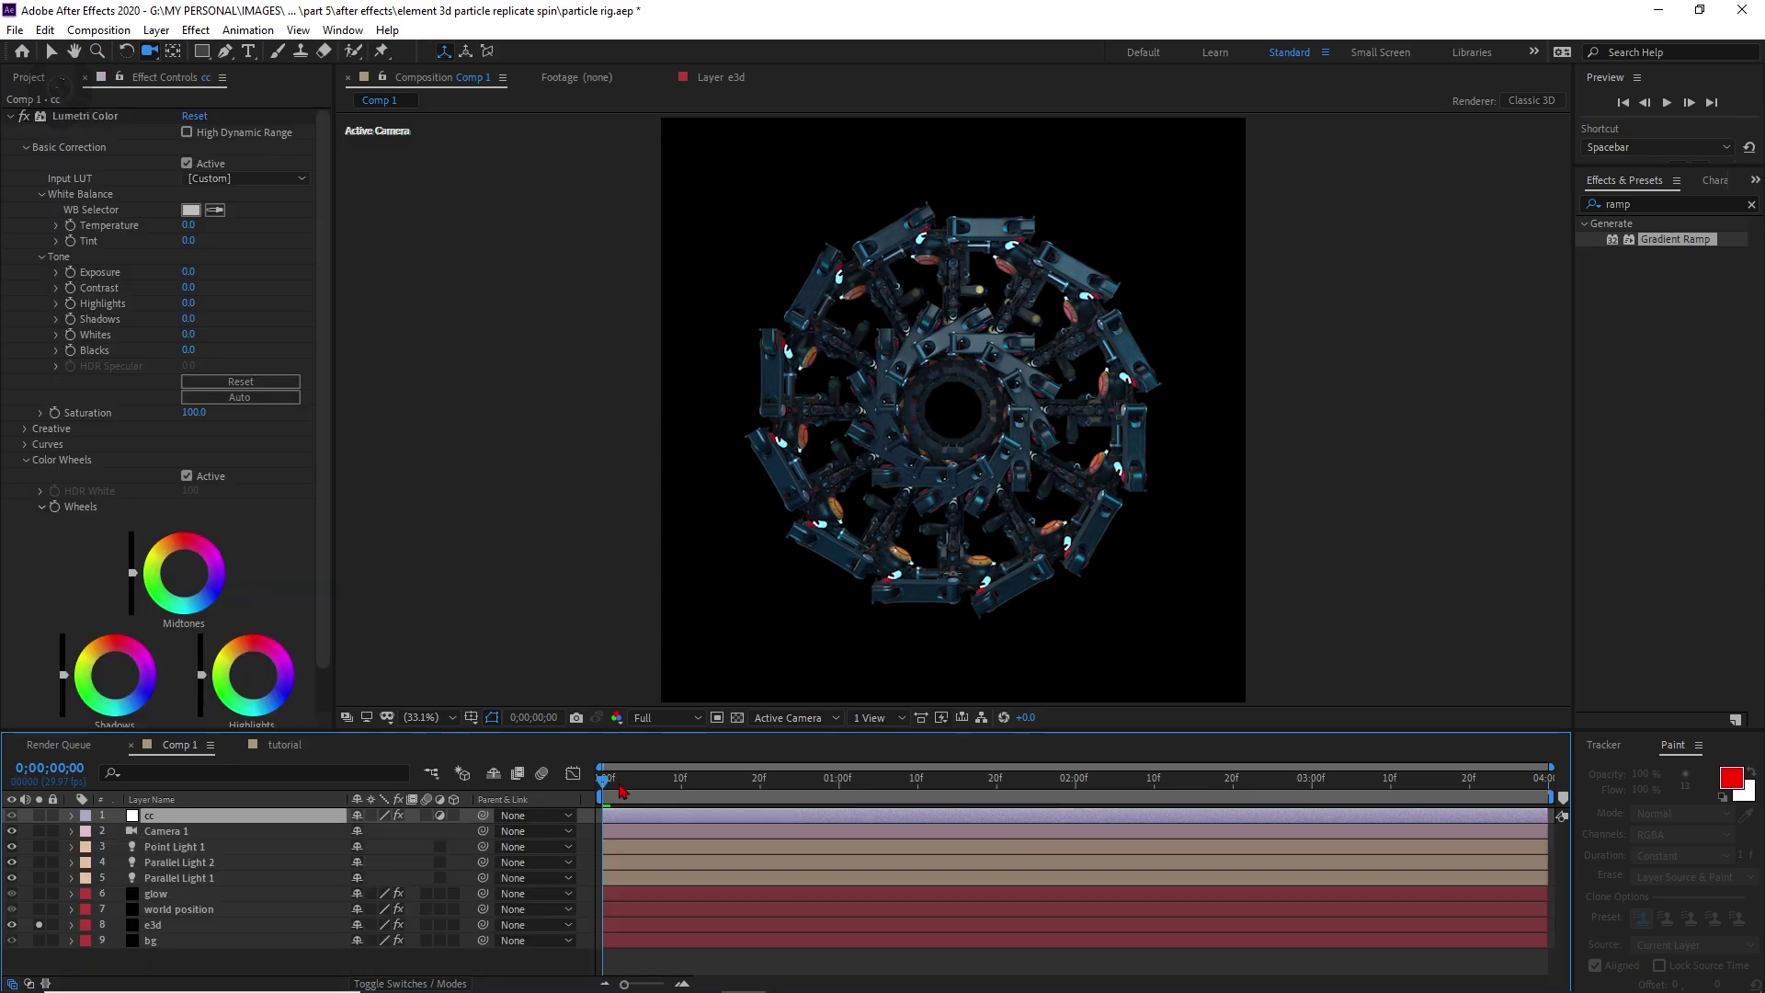
key("space")
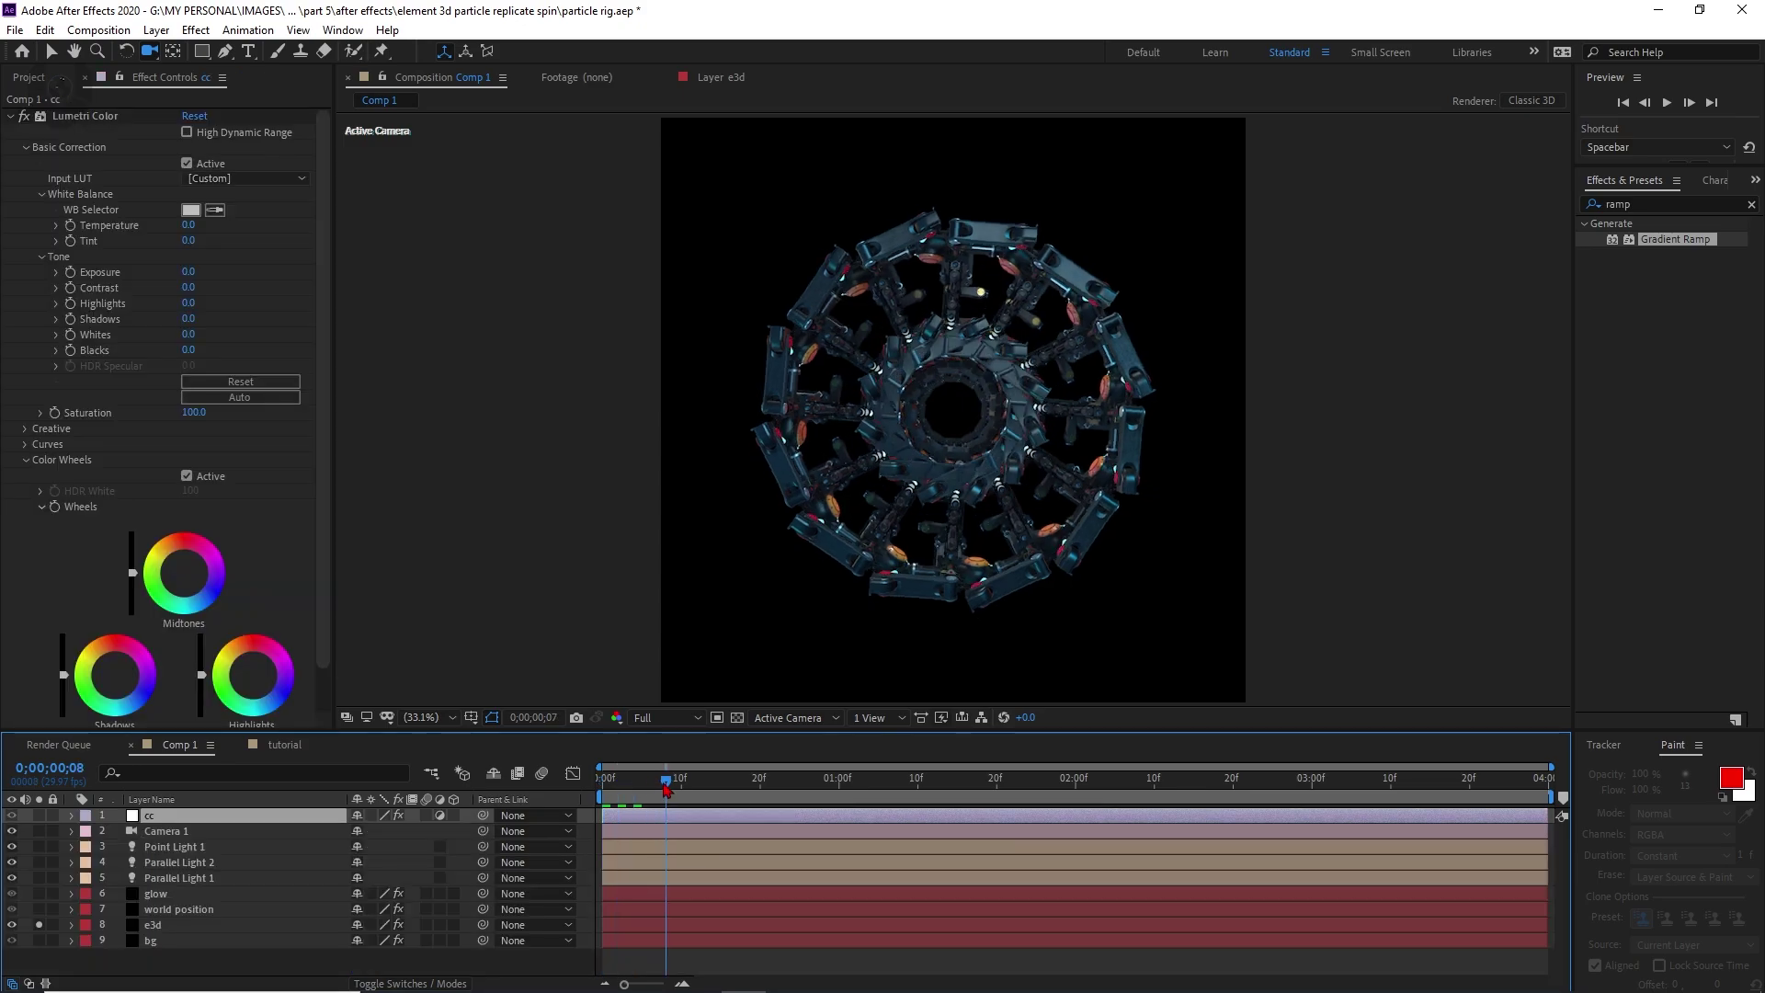
- Open the e3d layer's Element Scene Setup, orbit around the hinge assembly, and turn off the environment display
left_click(153, 925)
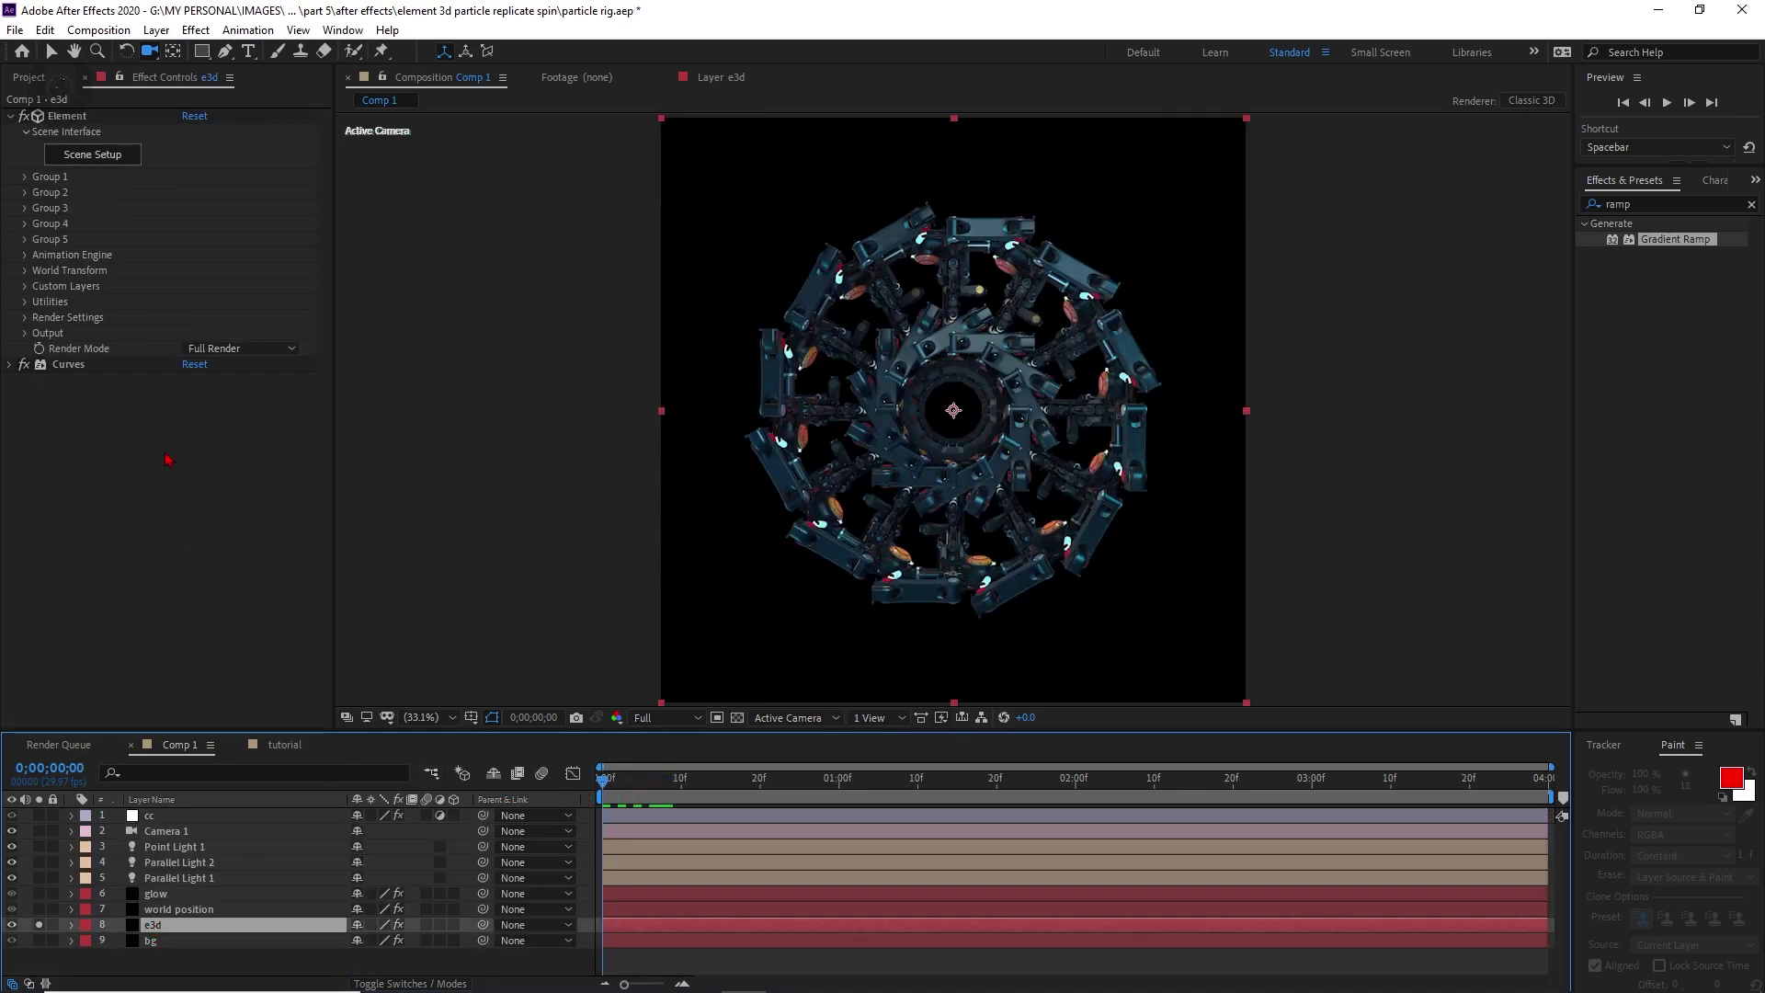
left_click(75, 154)
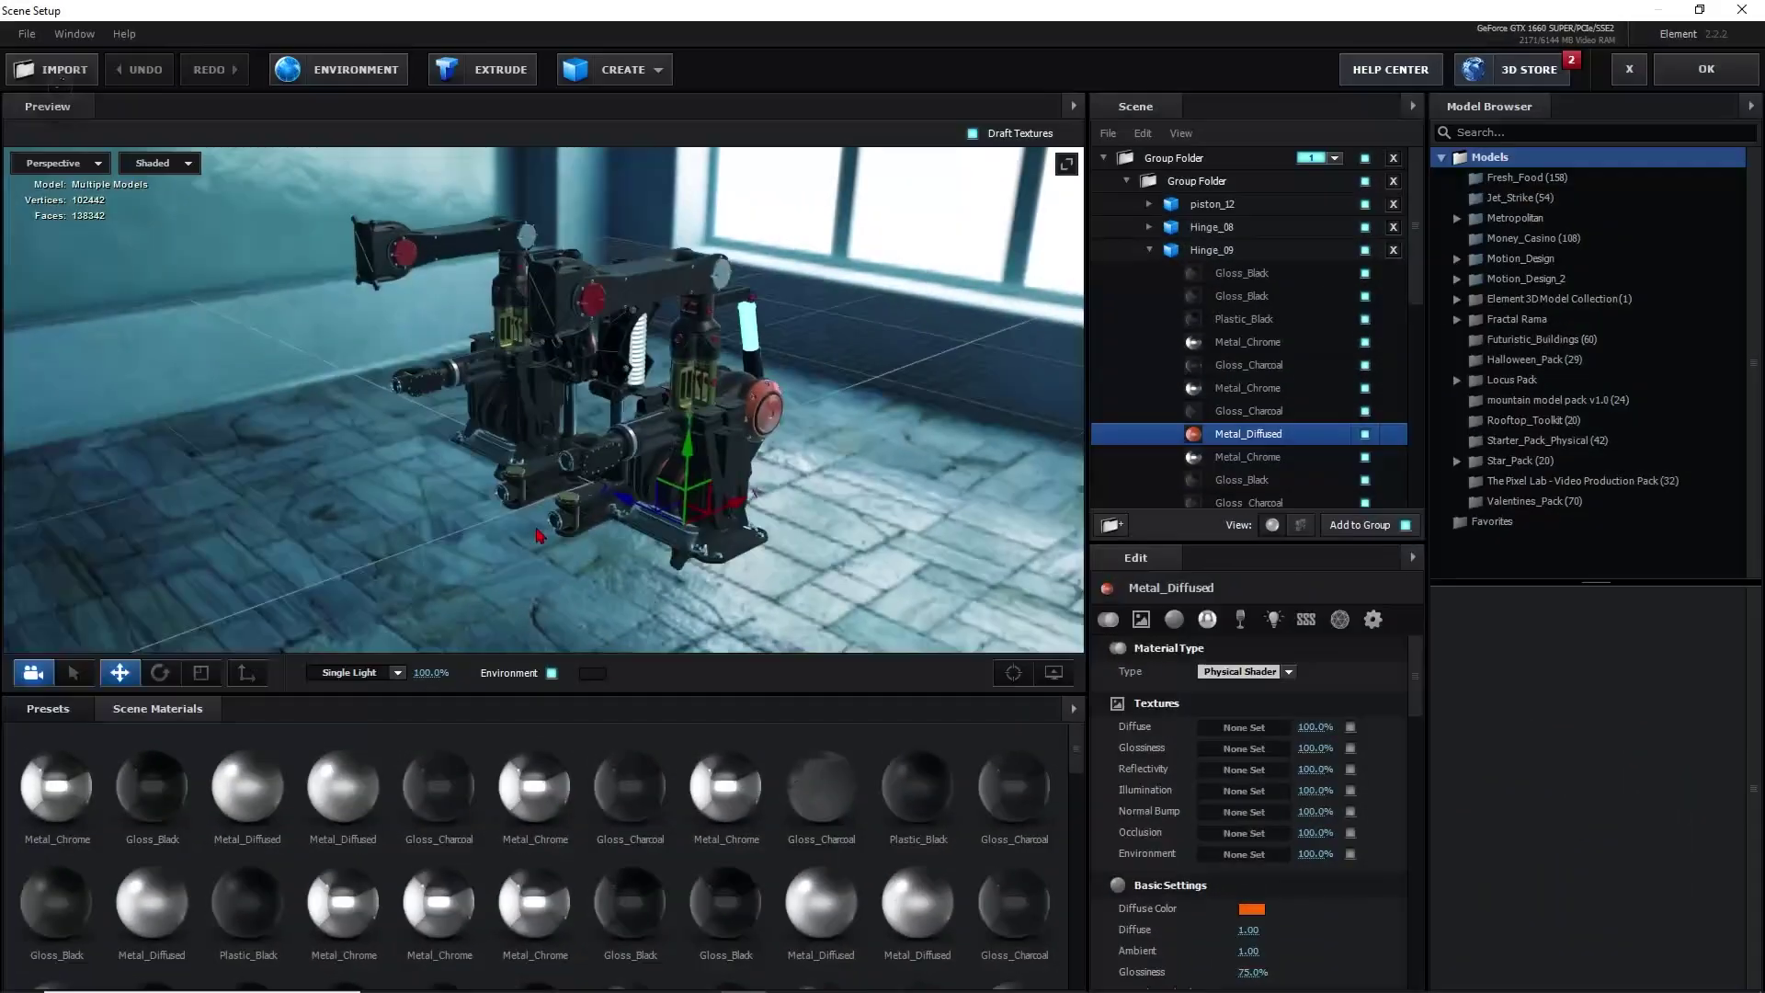
left_click_drag(644, 542, 562, 529)
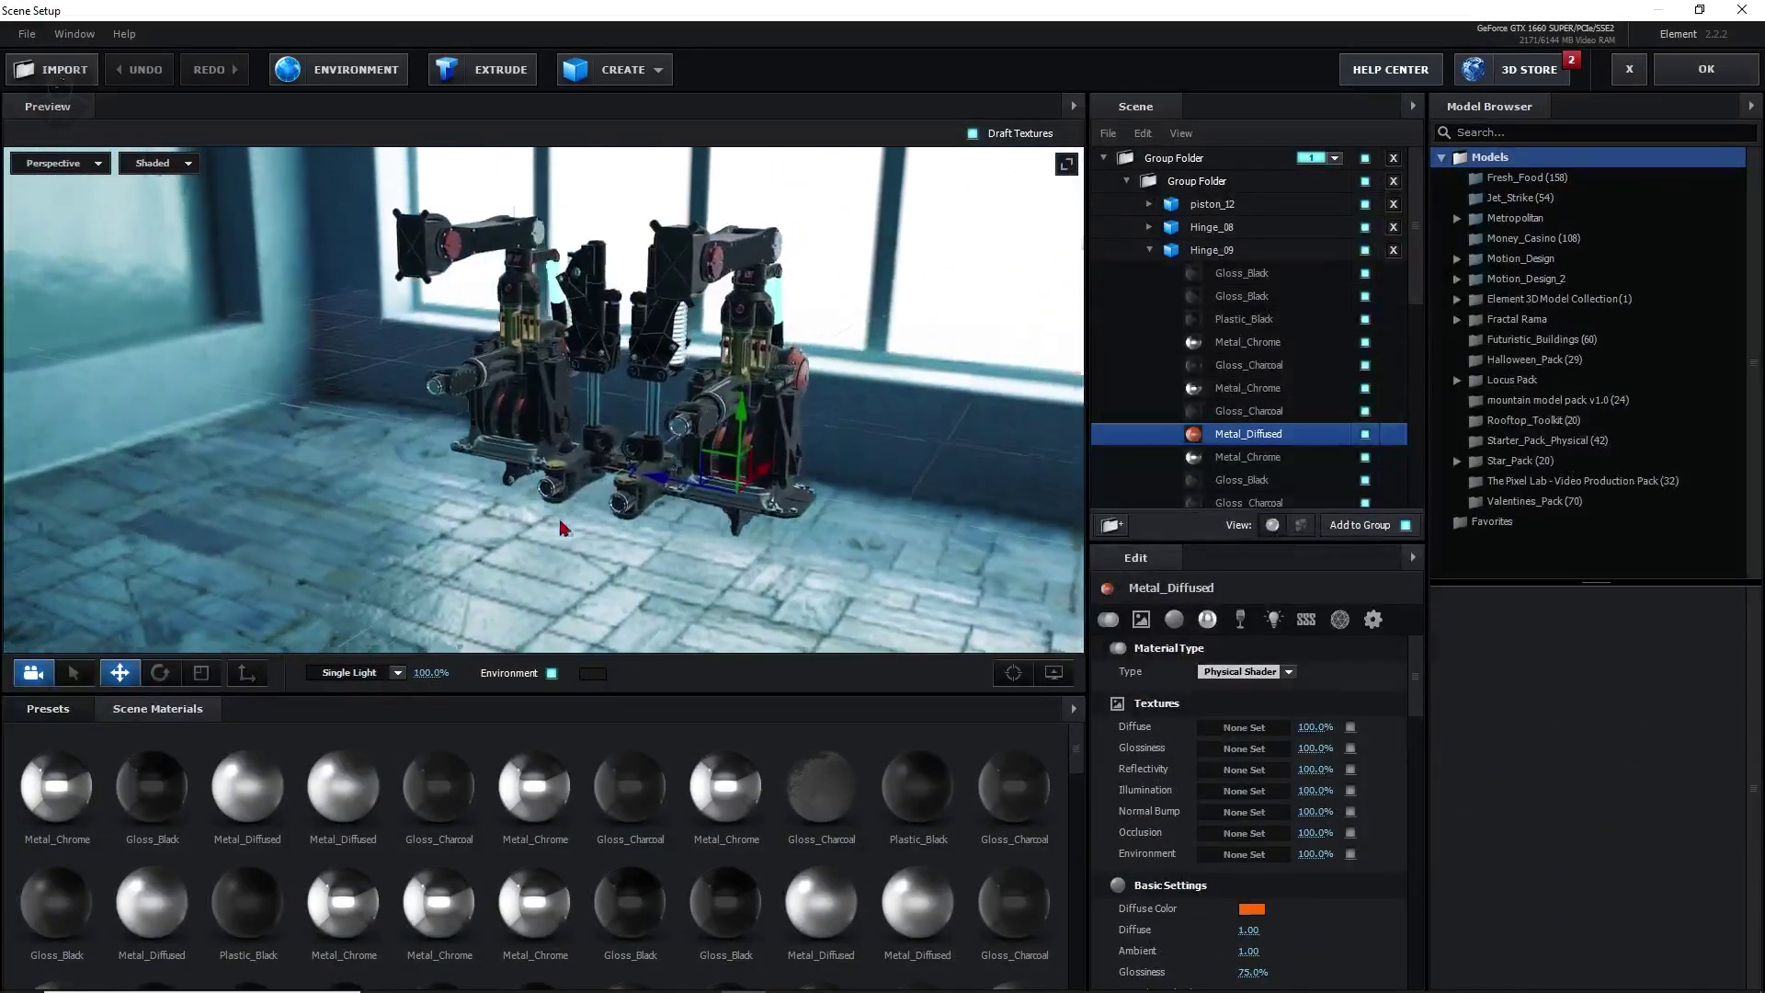
right_click_drag(563, 528, 571, 694)
left_click(552, 674)
- Examine the hinge and piston models and their materials up close from several angles
left_click_drag(607, 515, 494, 478)
scroll(543, 400, "up", 6)
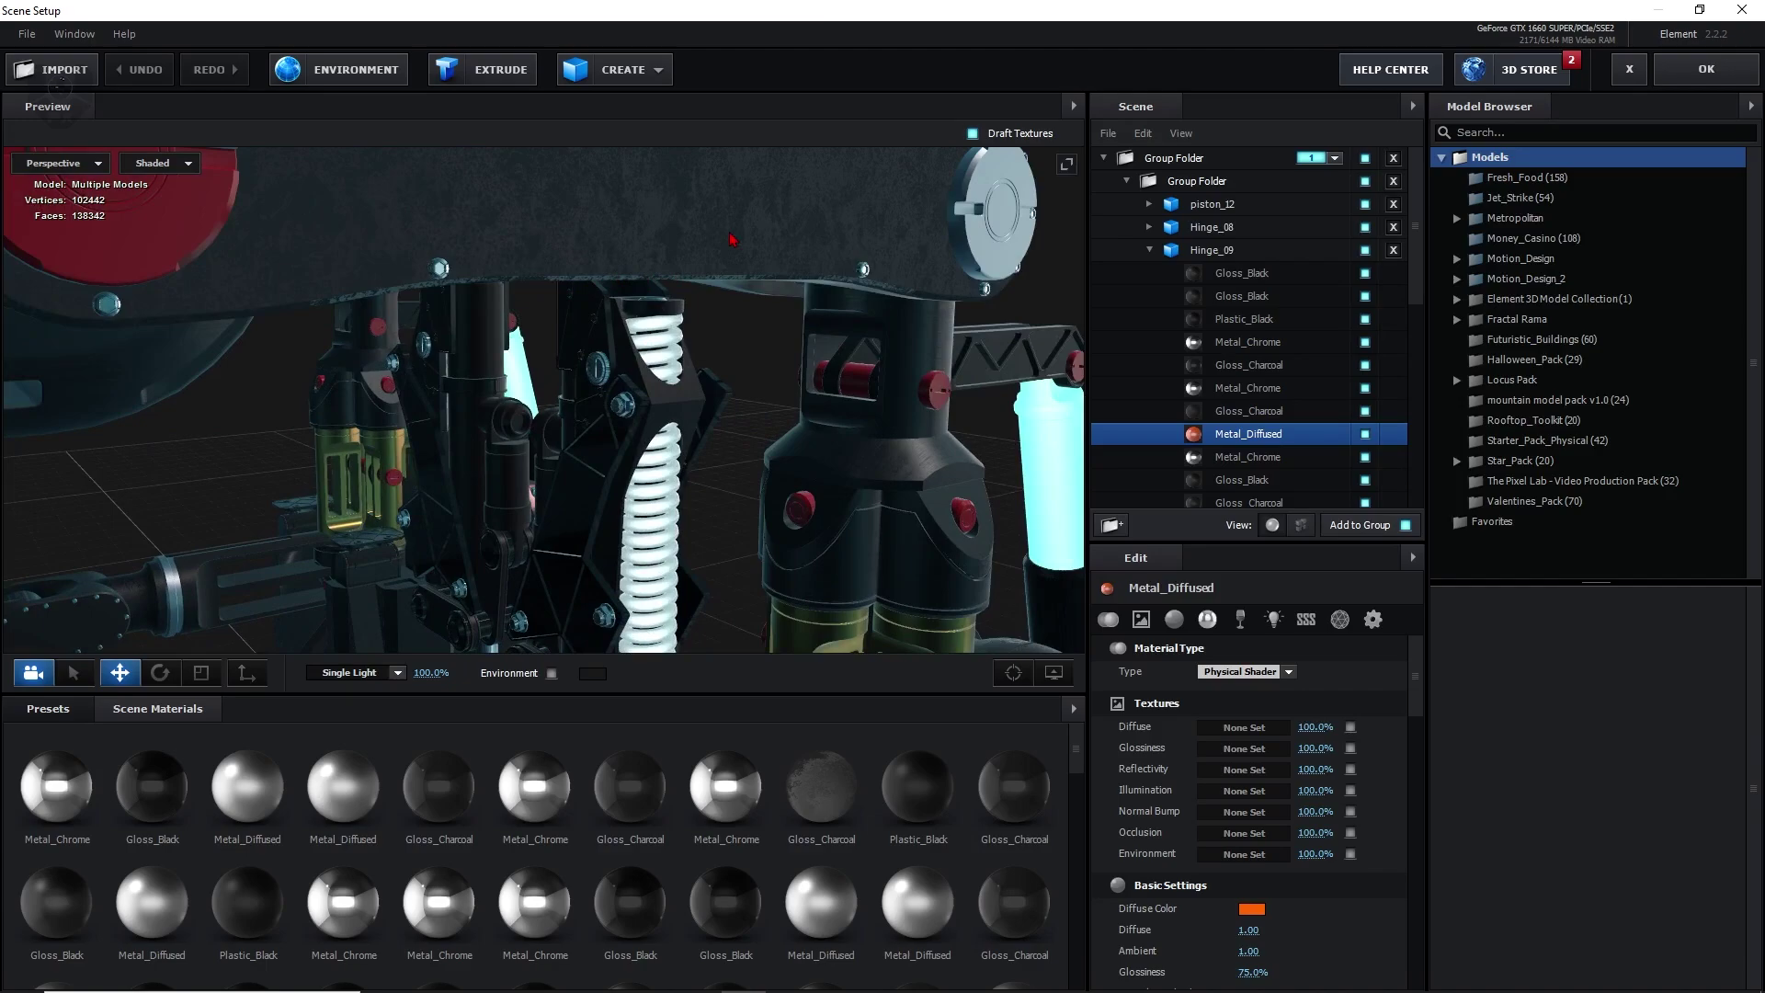
left_click_drag(732, 240, 720, 405)
scroll(699, 304, "down", 5)
scroll(720, 404, "up", 3)
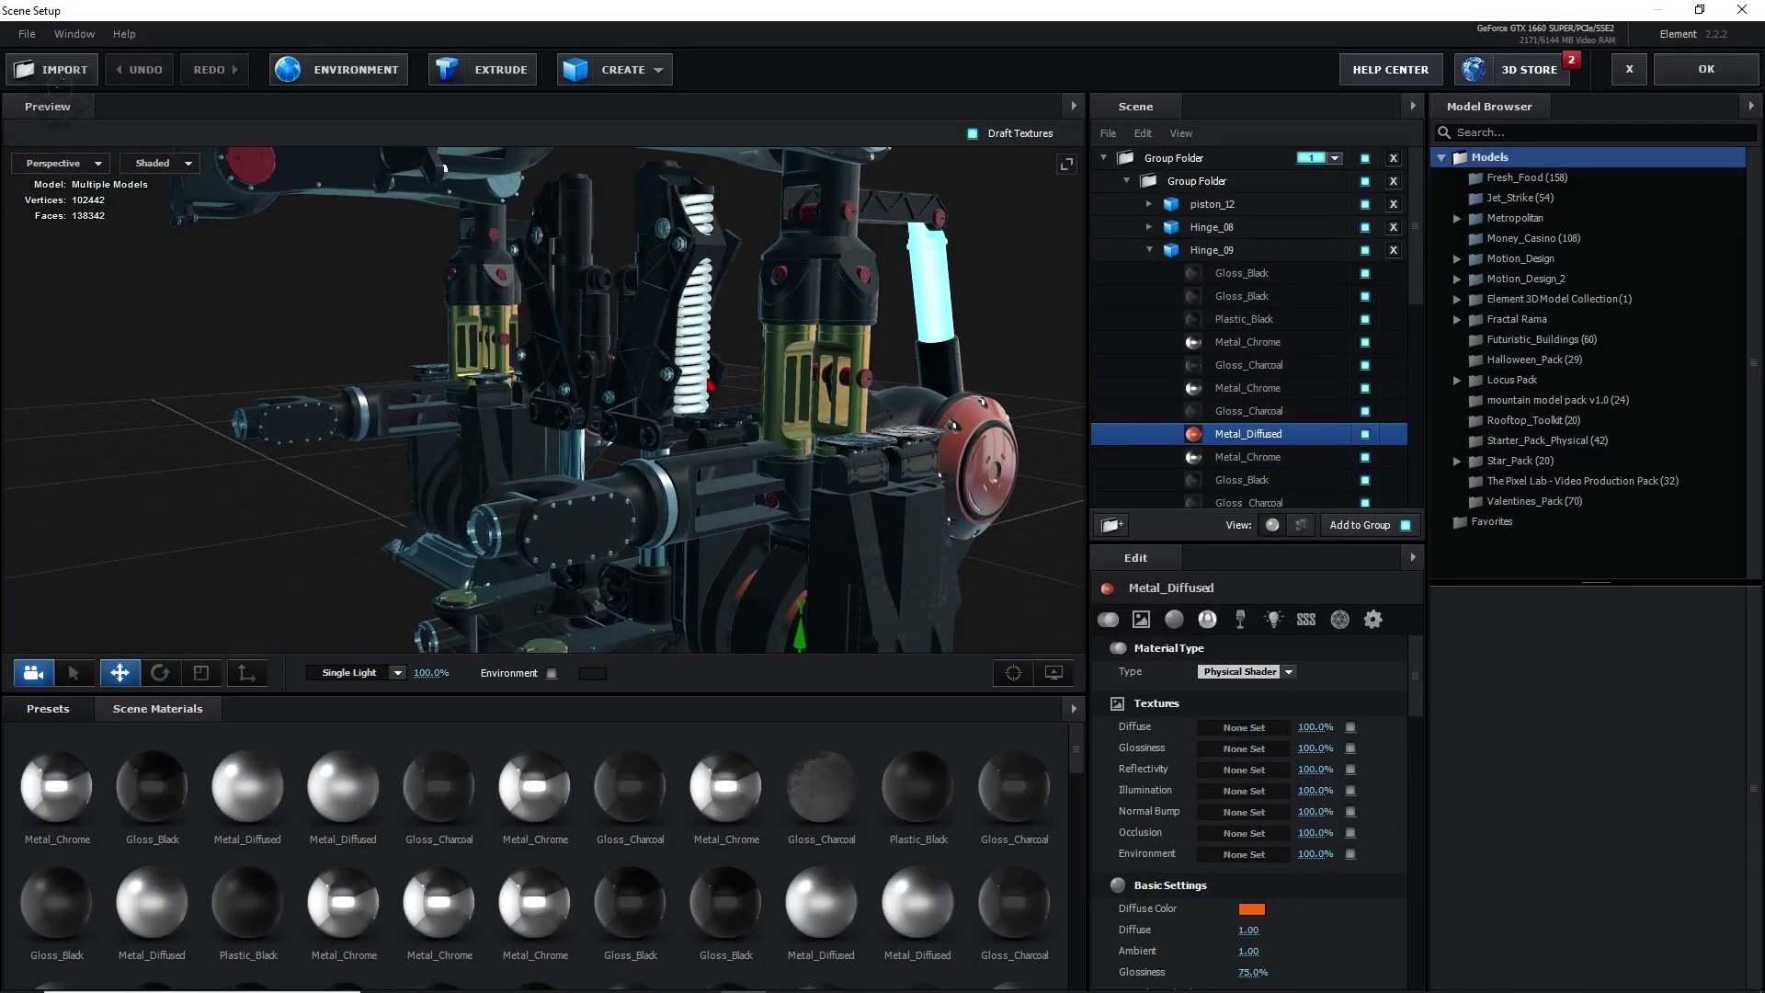
scroll(445, 168, "down", 3)
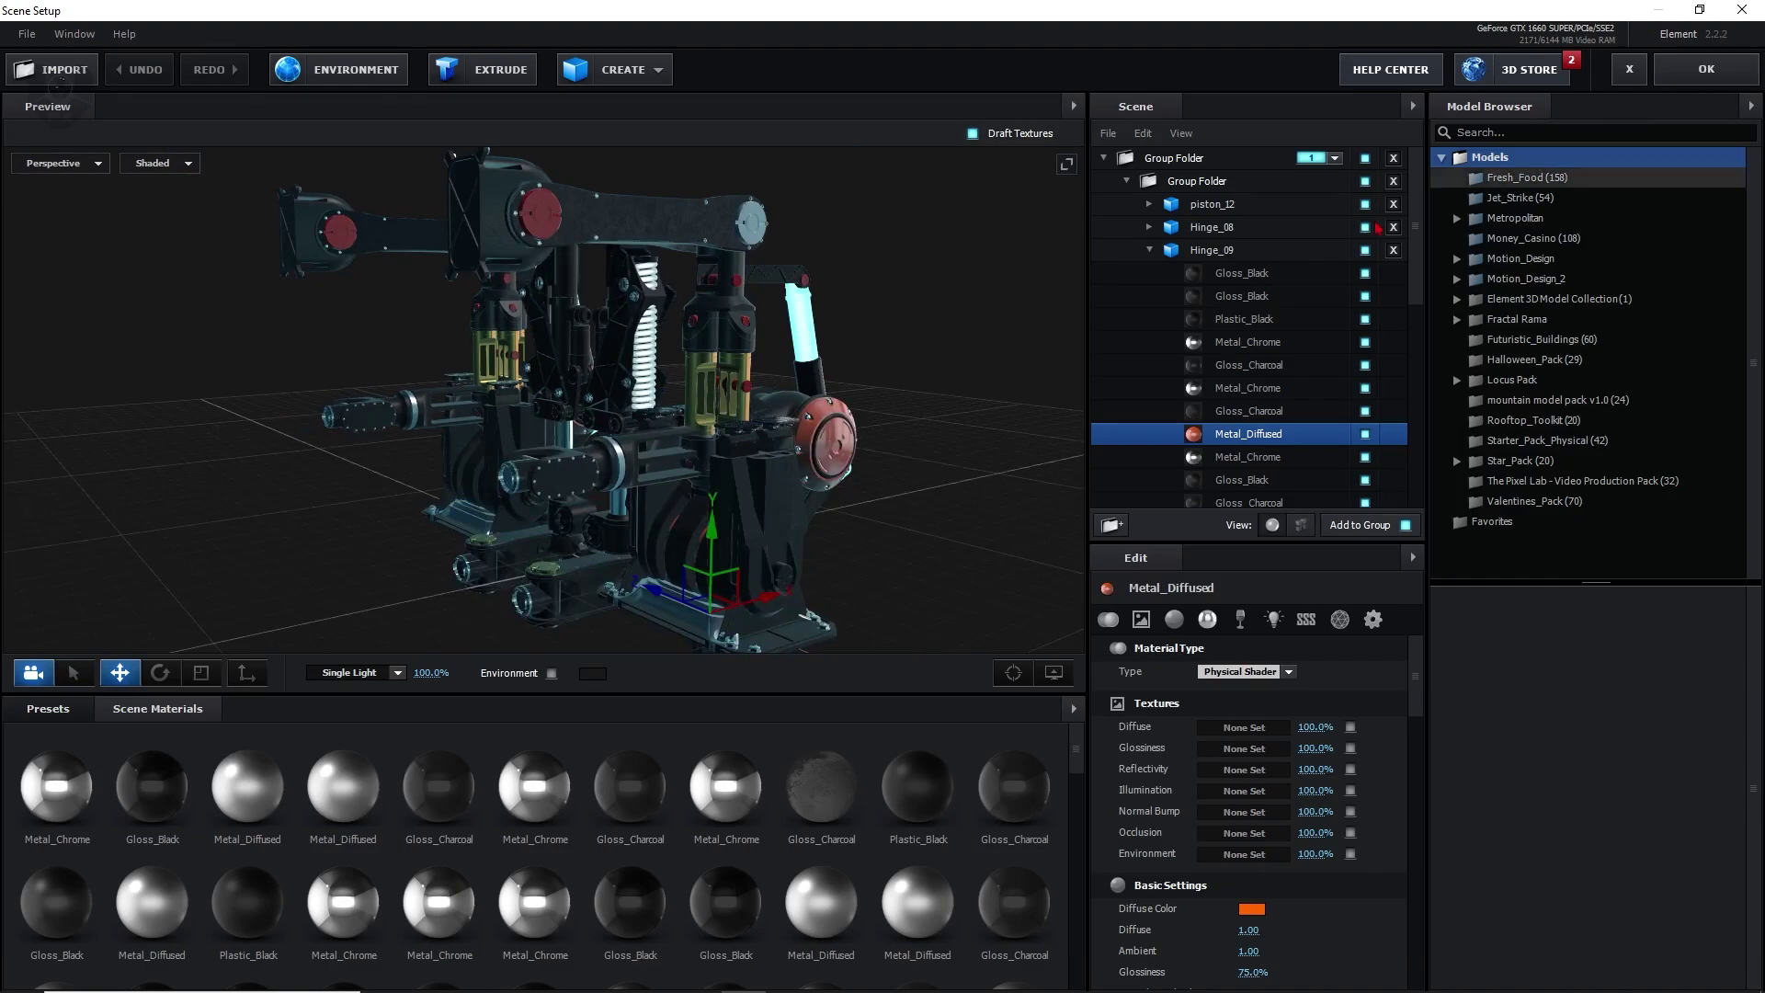
- Check the Group Symmetry axis of the outermost Group Folder and close Scene Setup with its settings accepted
left_click(1174, 158)
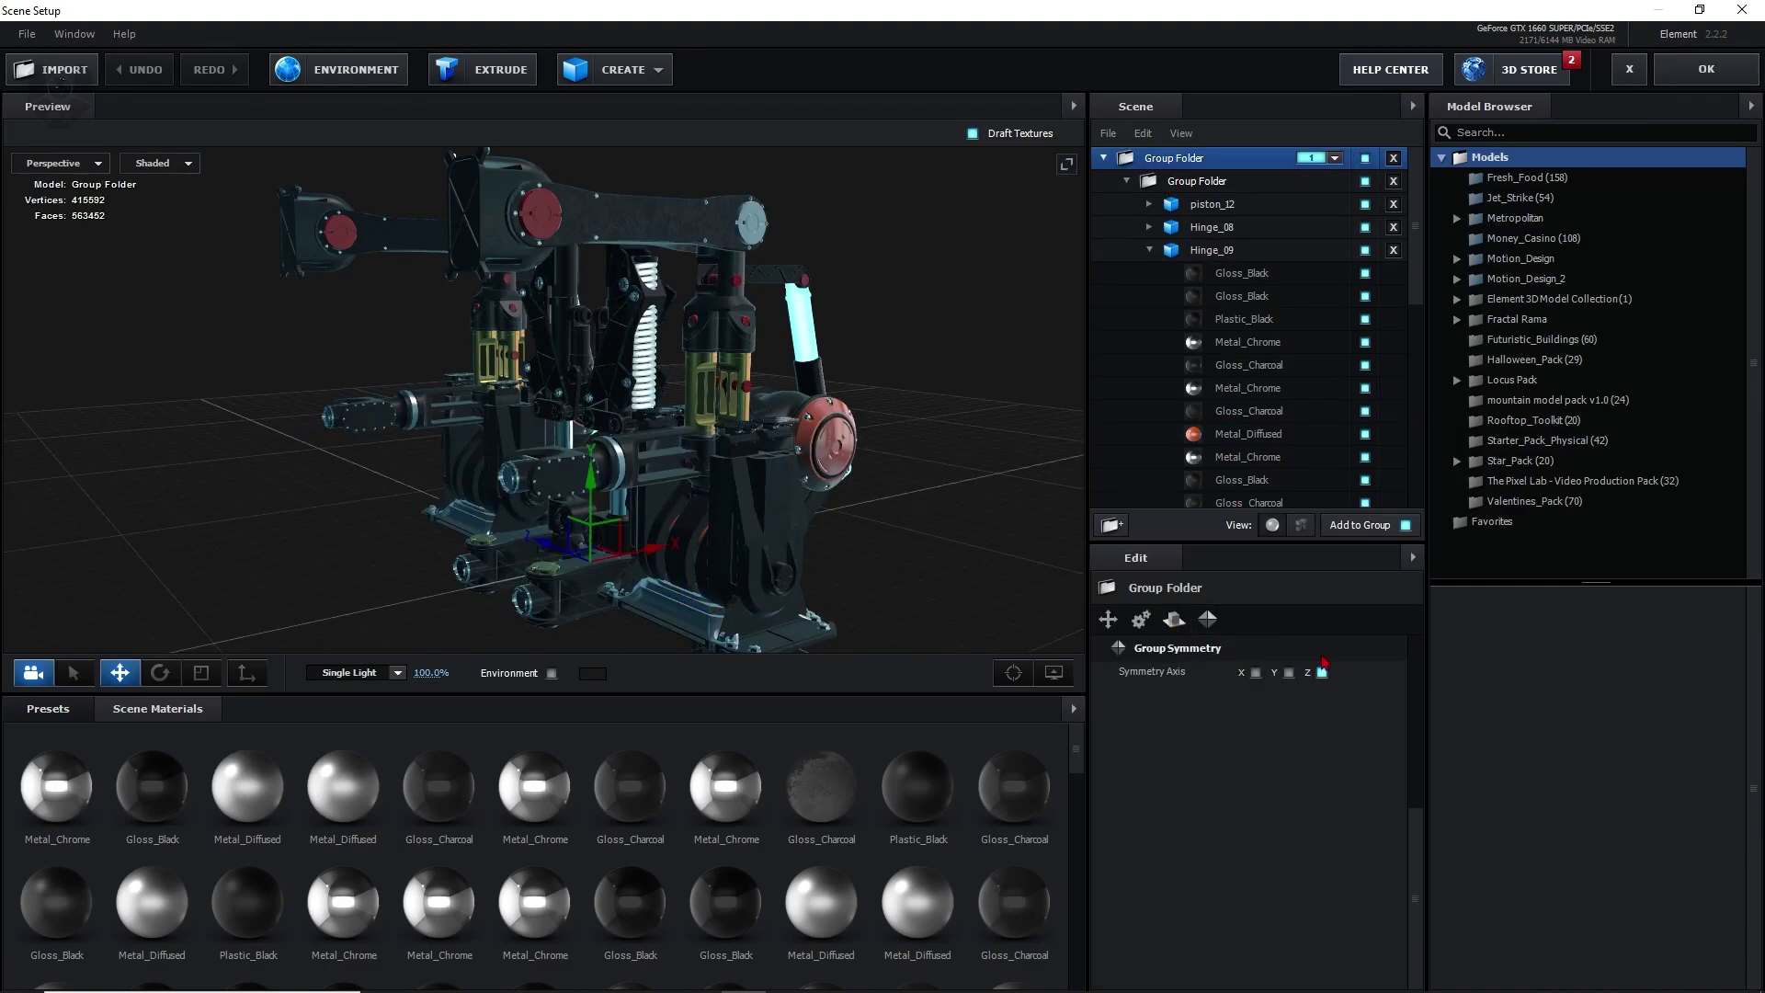
left_click(1207, 618)
left_click(1696, 73)
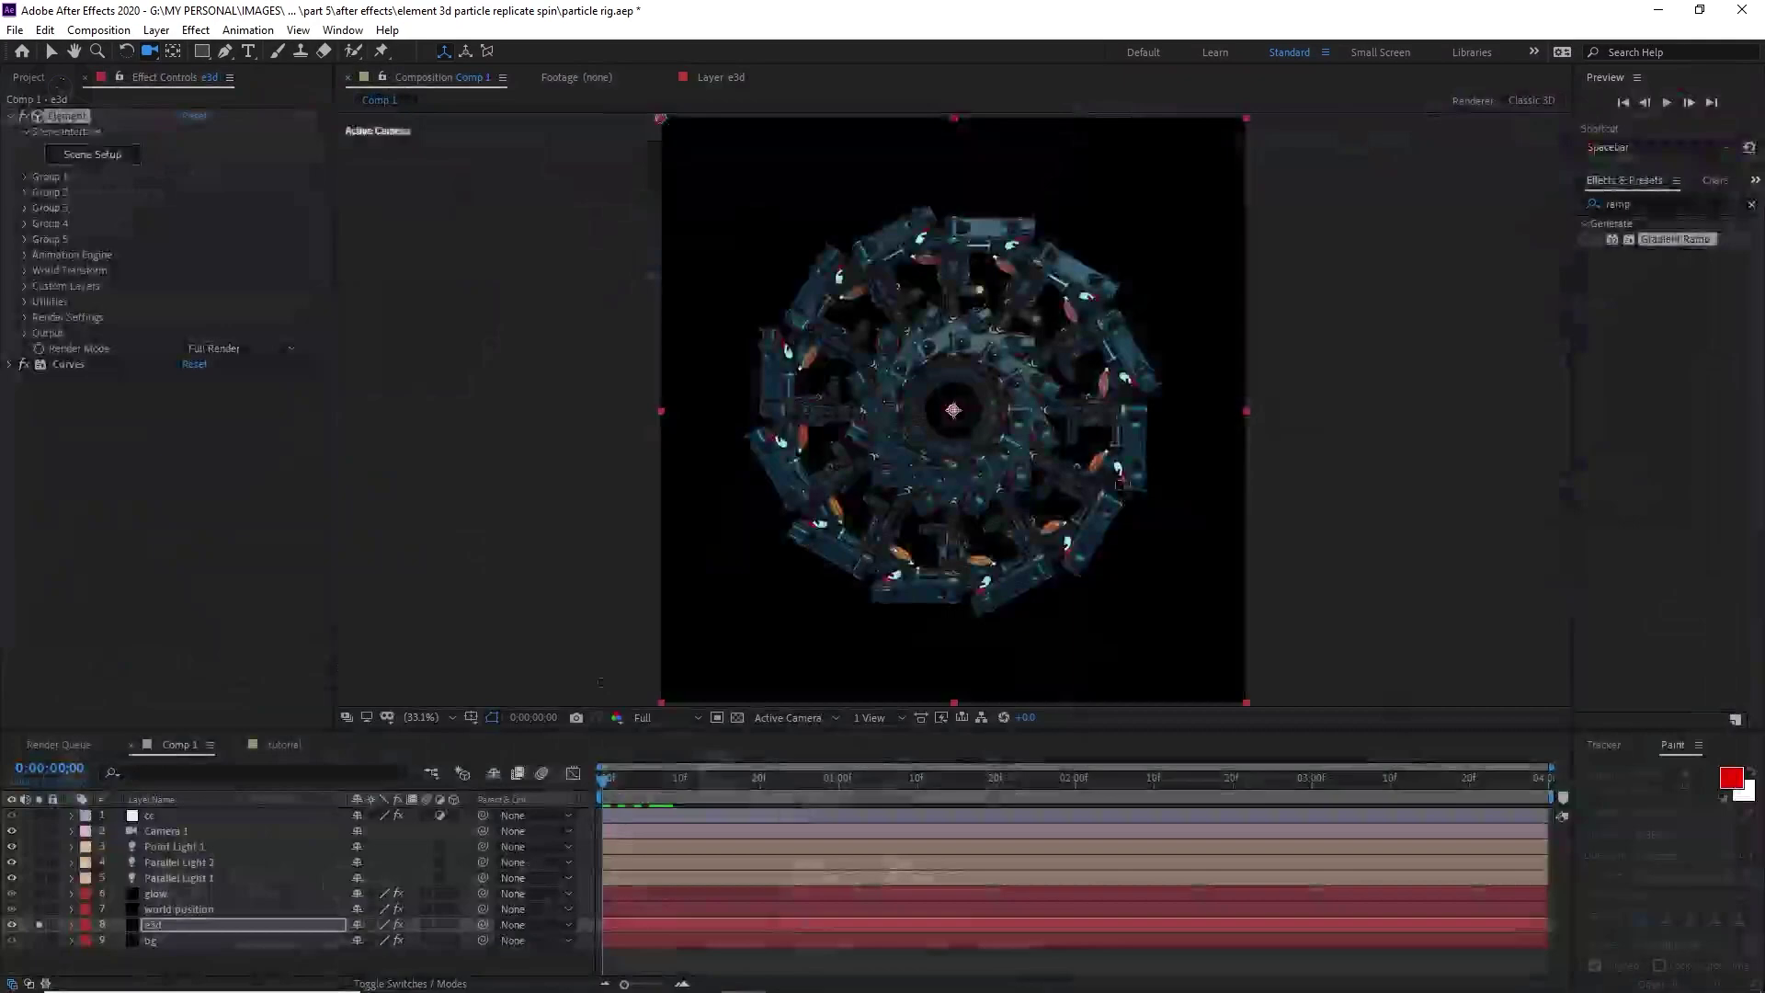
- Isolate the world position layer instead of e3d and inspect its Element fog and World Position output settings
left_click(40, 926)
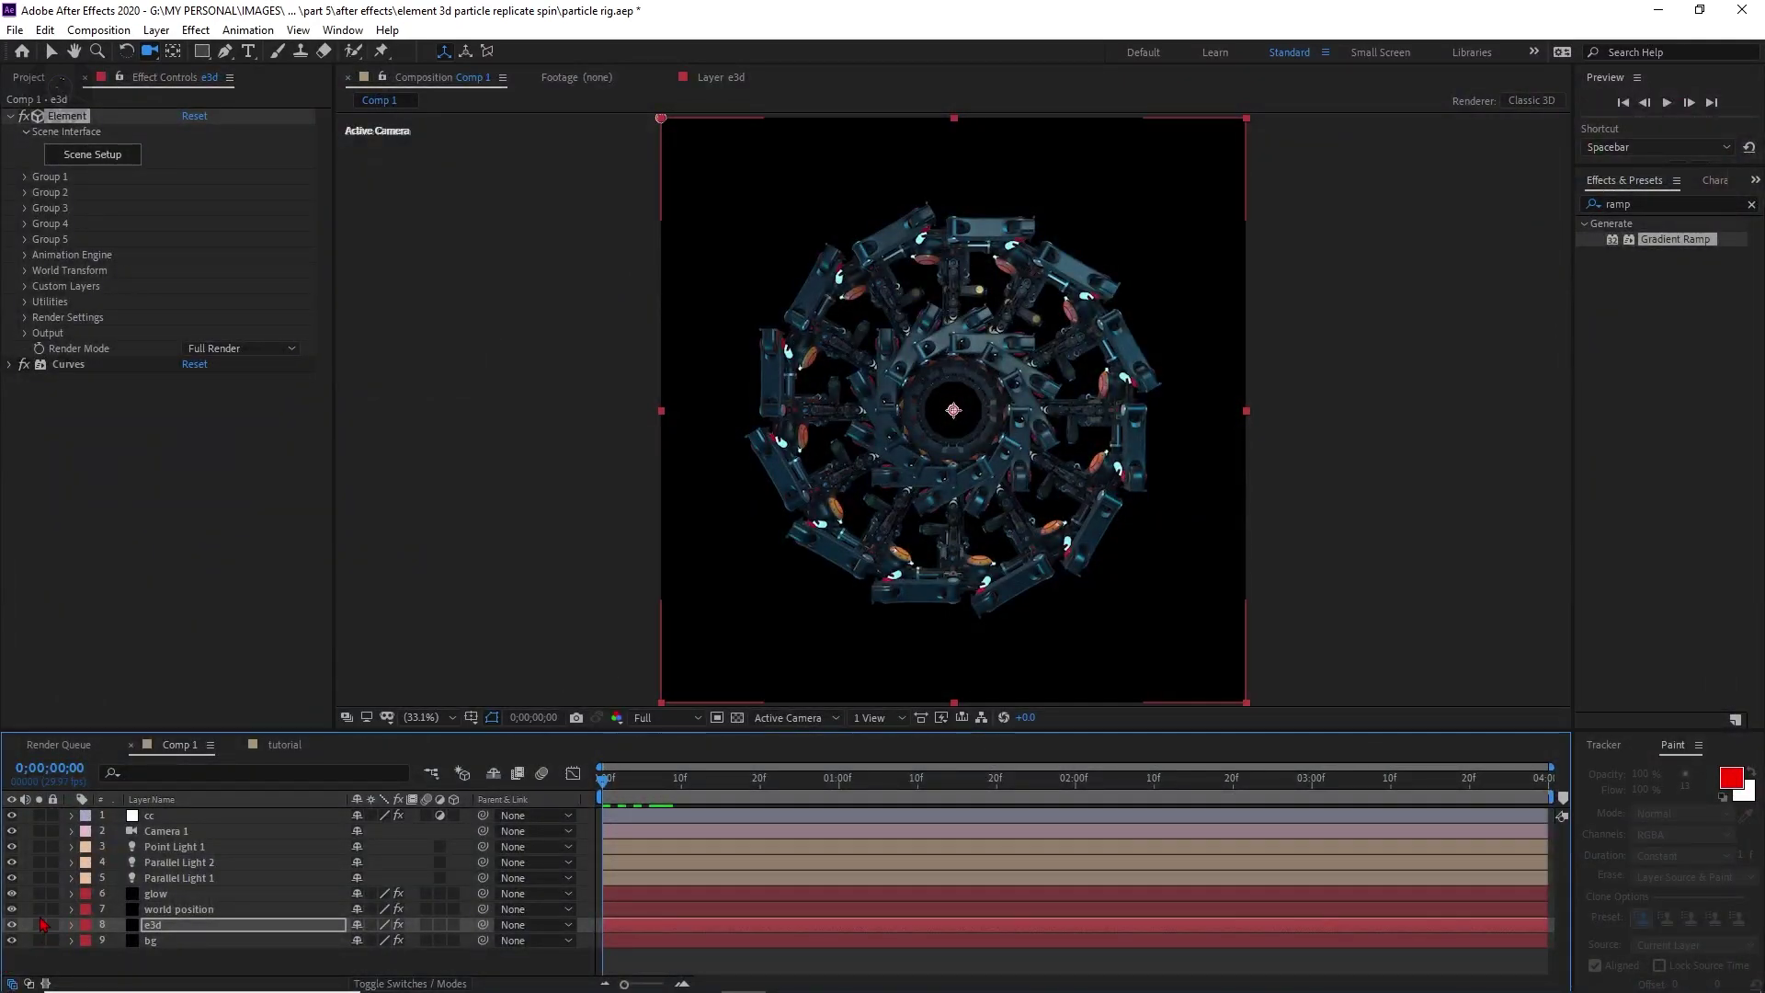
left_click(40, 910)
left_click(179, 911)
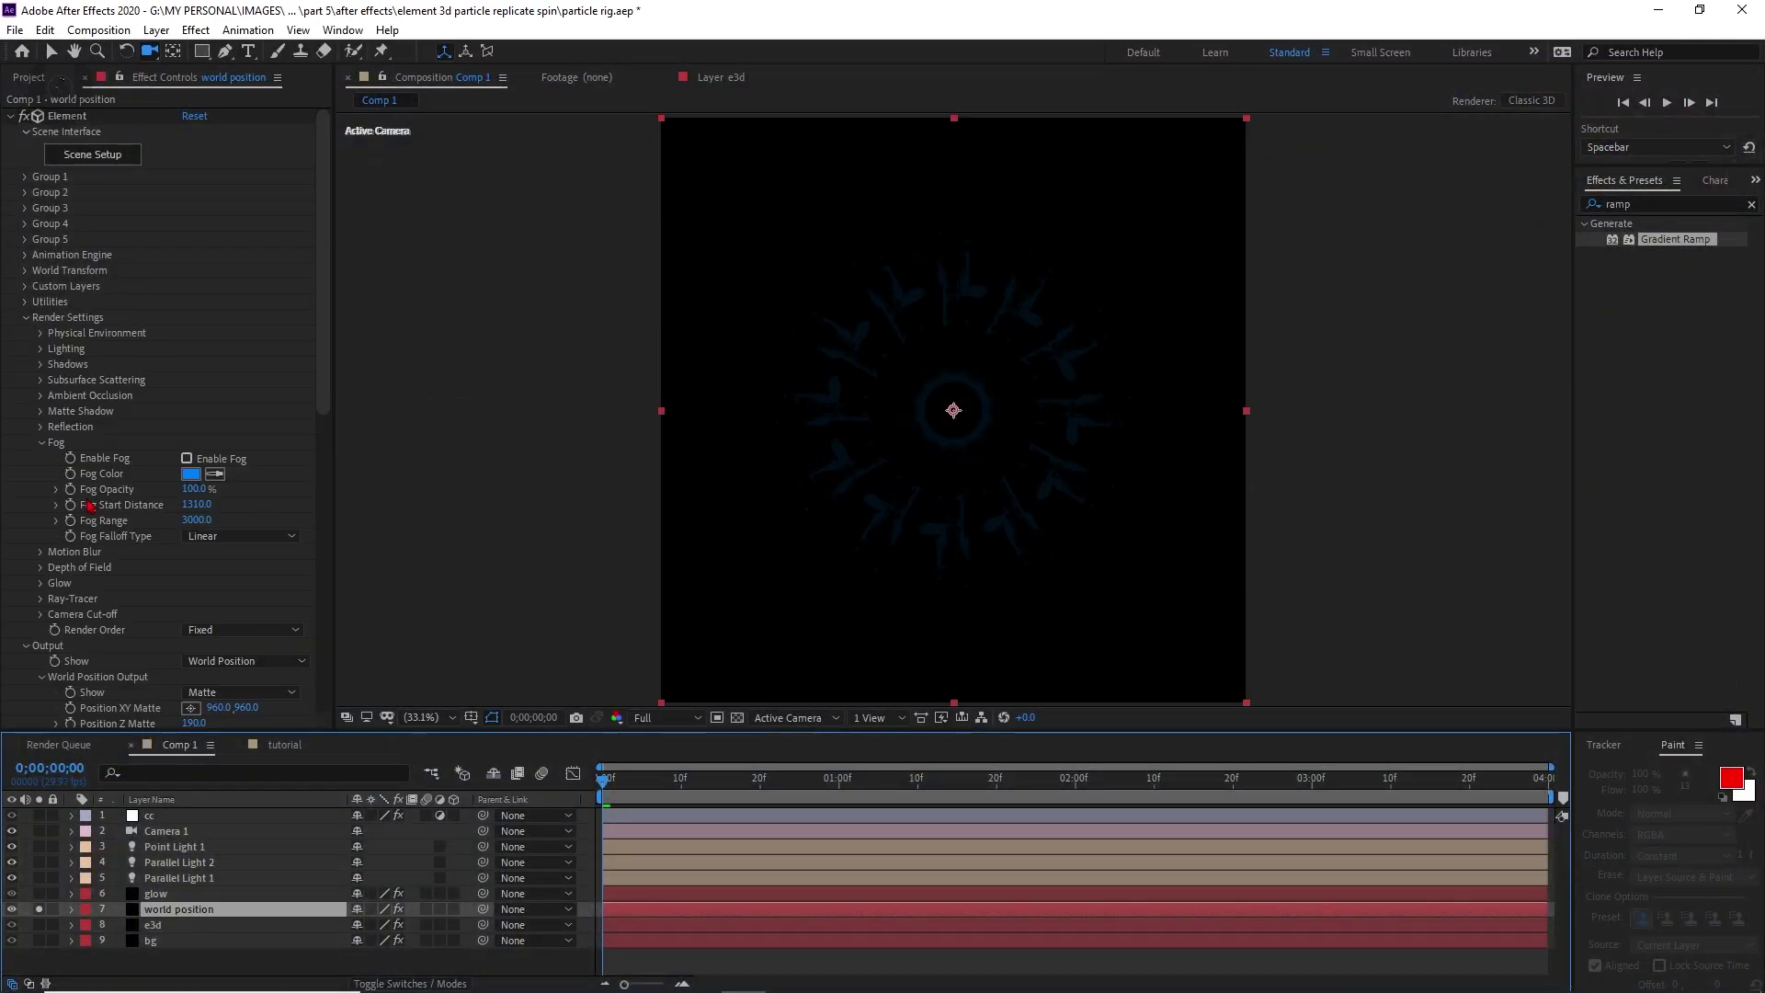
left_click(51, 53)
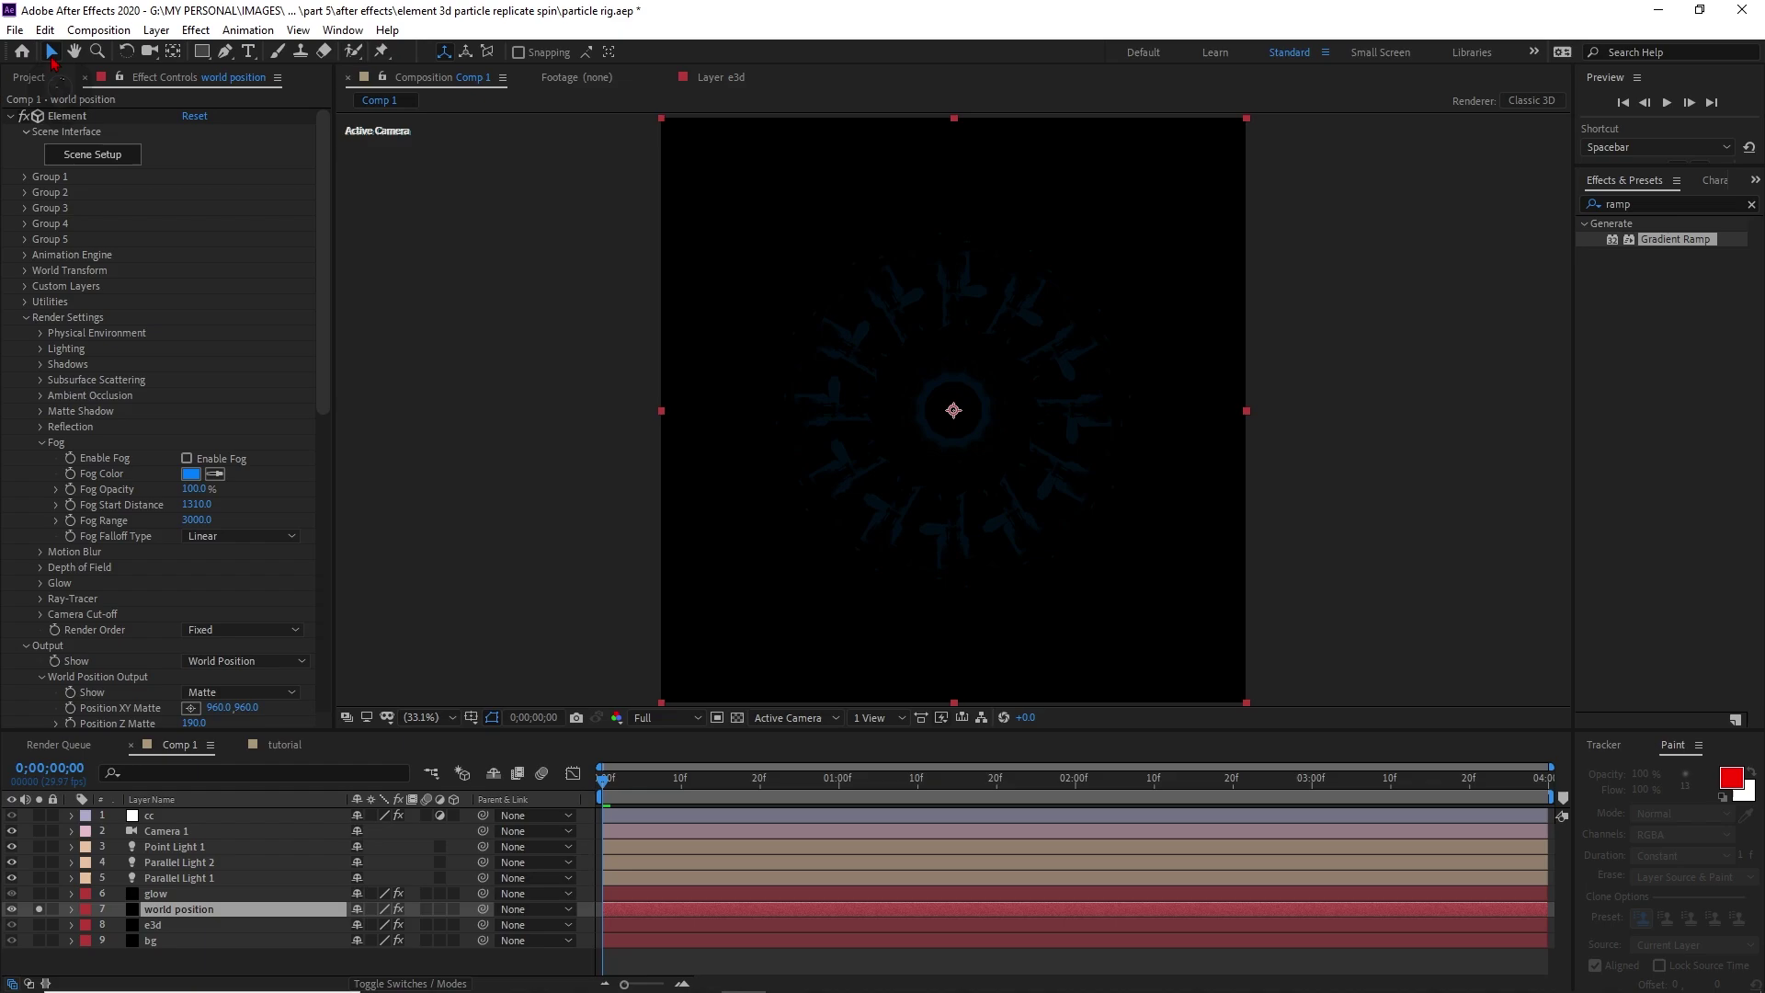
- Inspect the soloed e3d layer at 100% magnification and the soloed world position layer at 0;00;00;24, and restore all layers
left_click(40, 925)
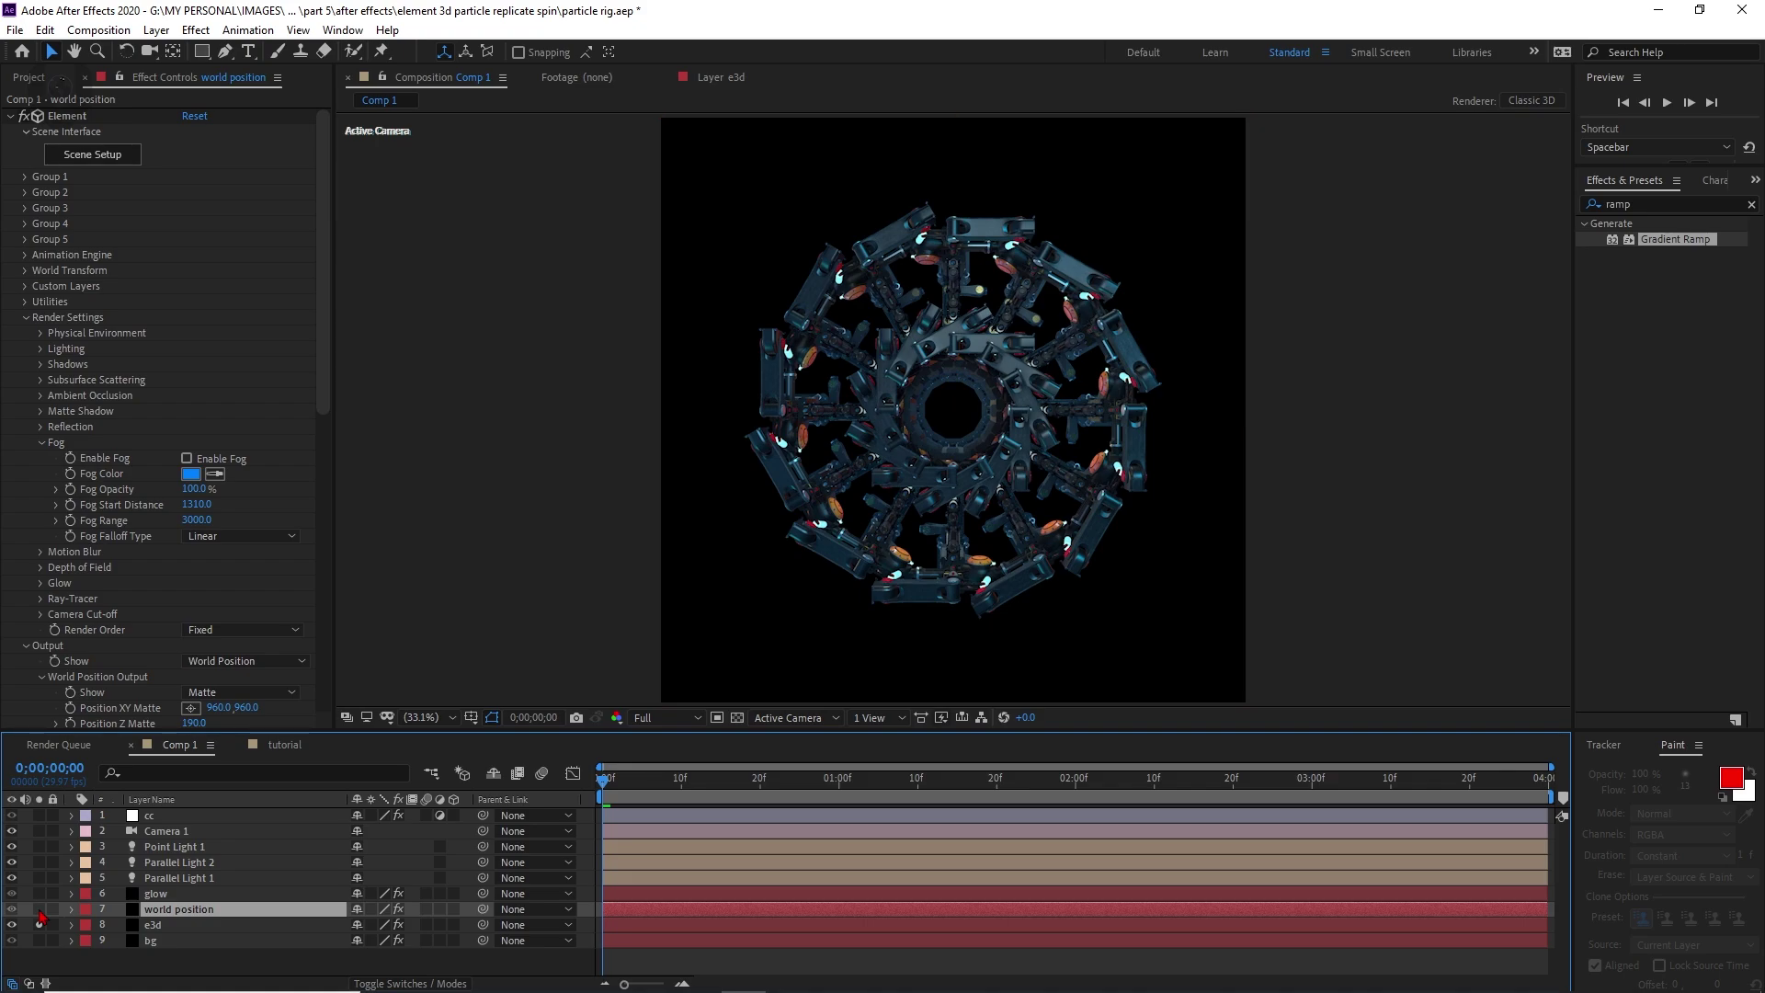
key("slash")
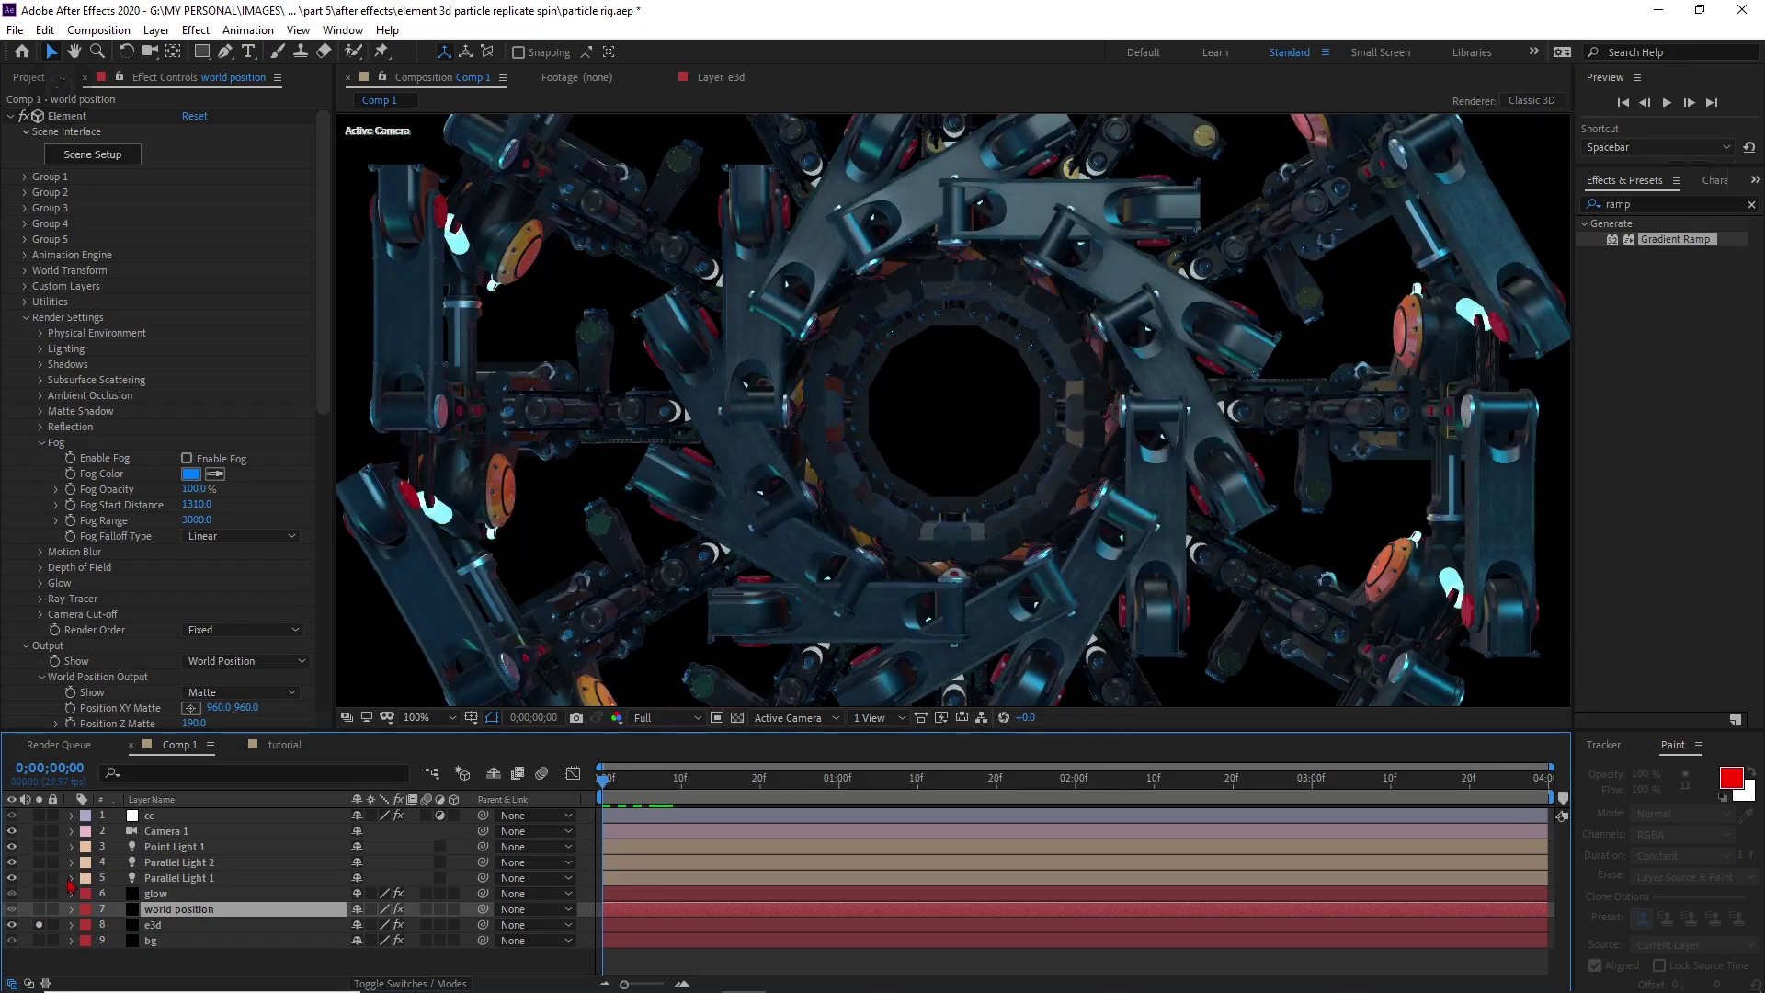
left_click(40, 909)
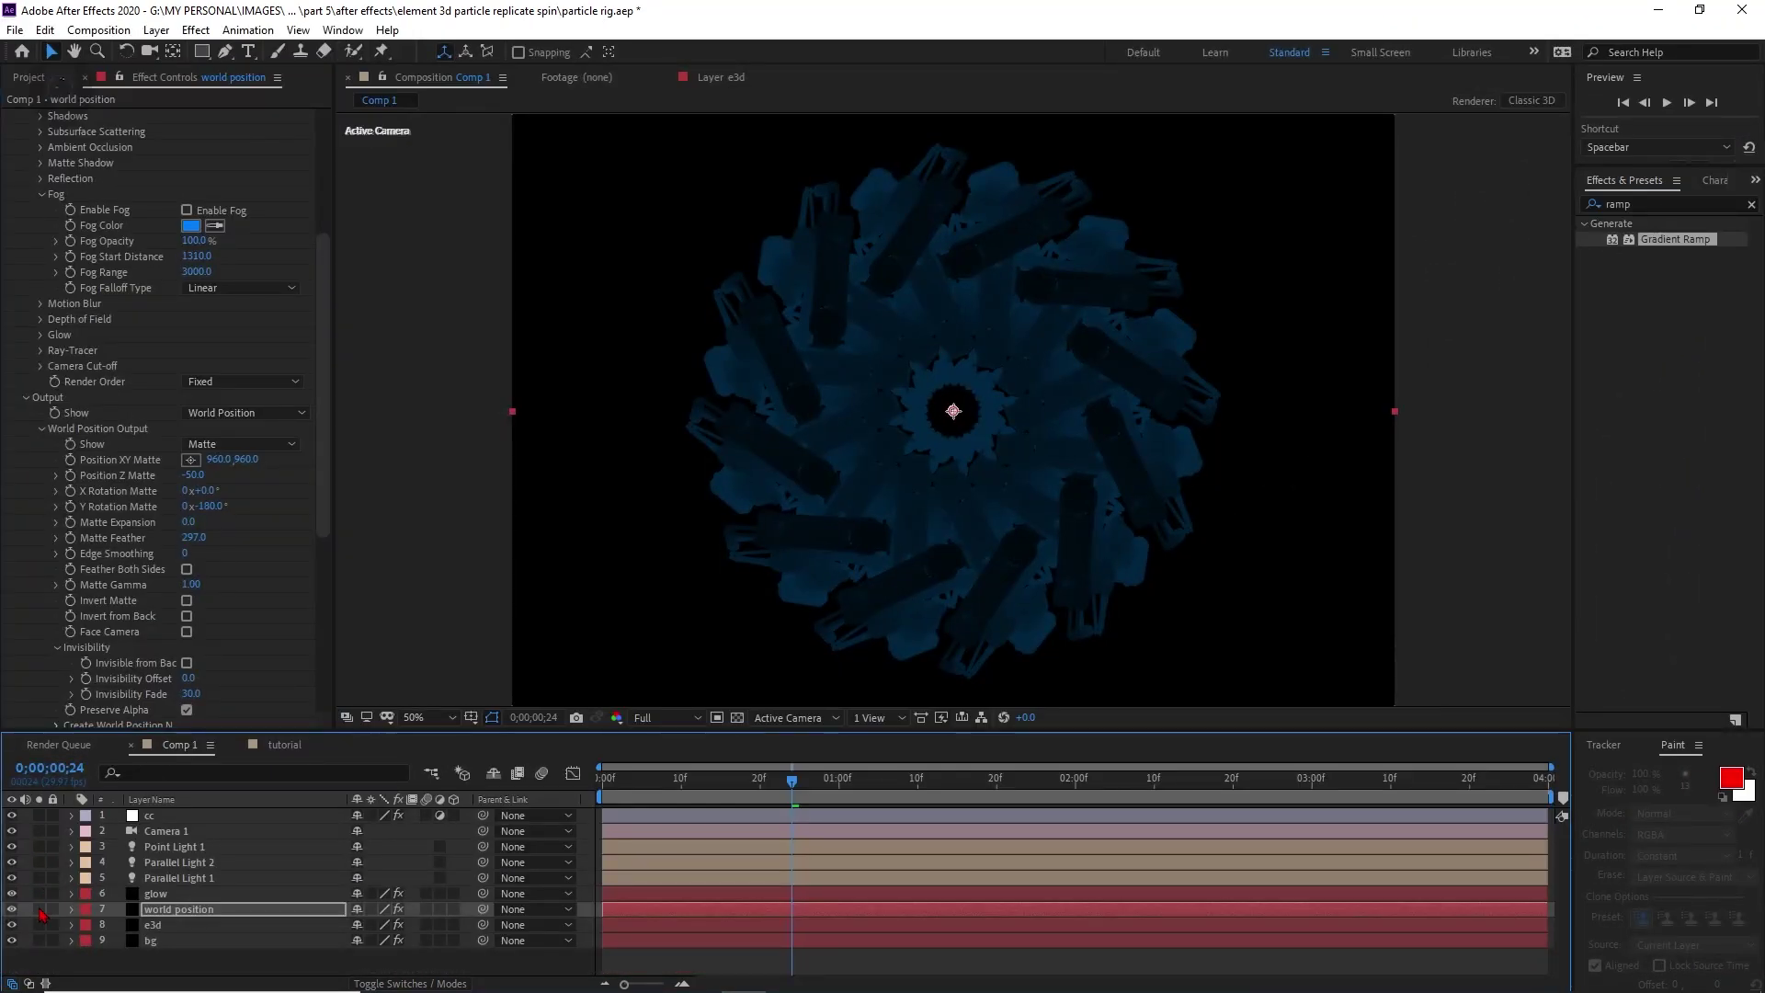
left_click(39, 910)
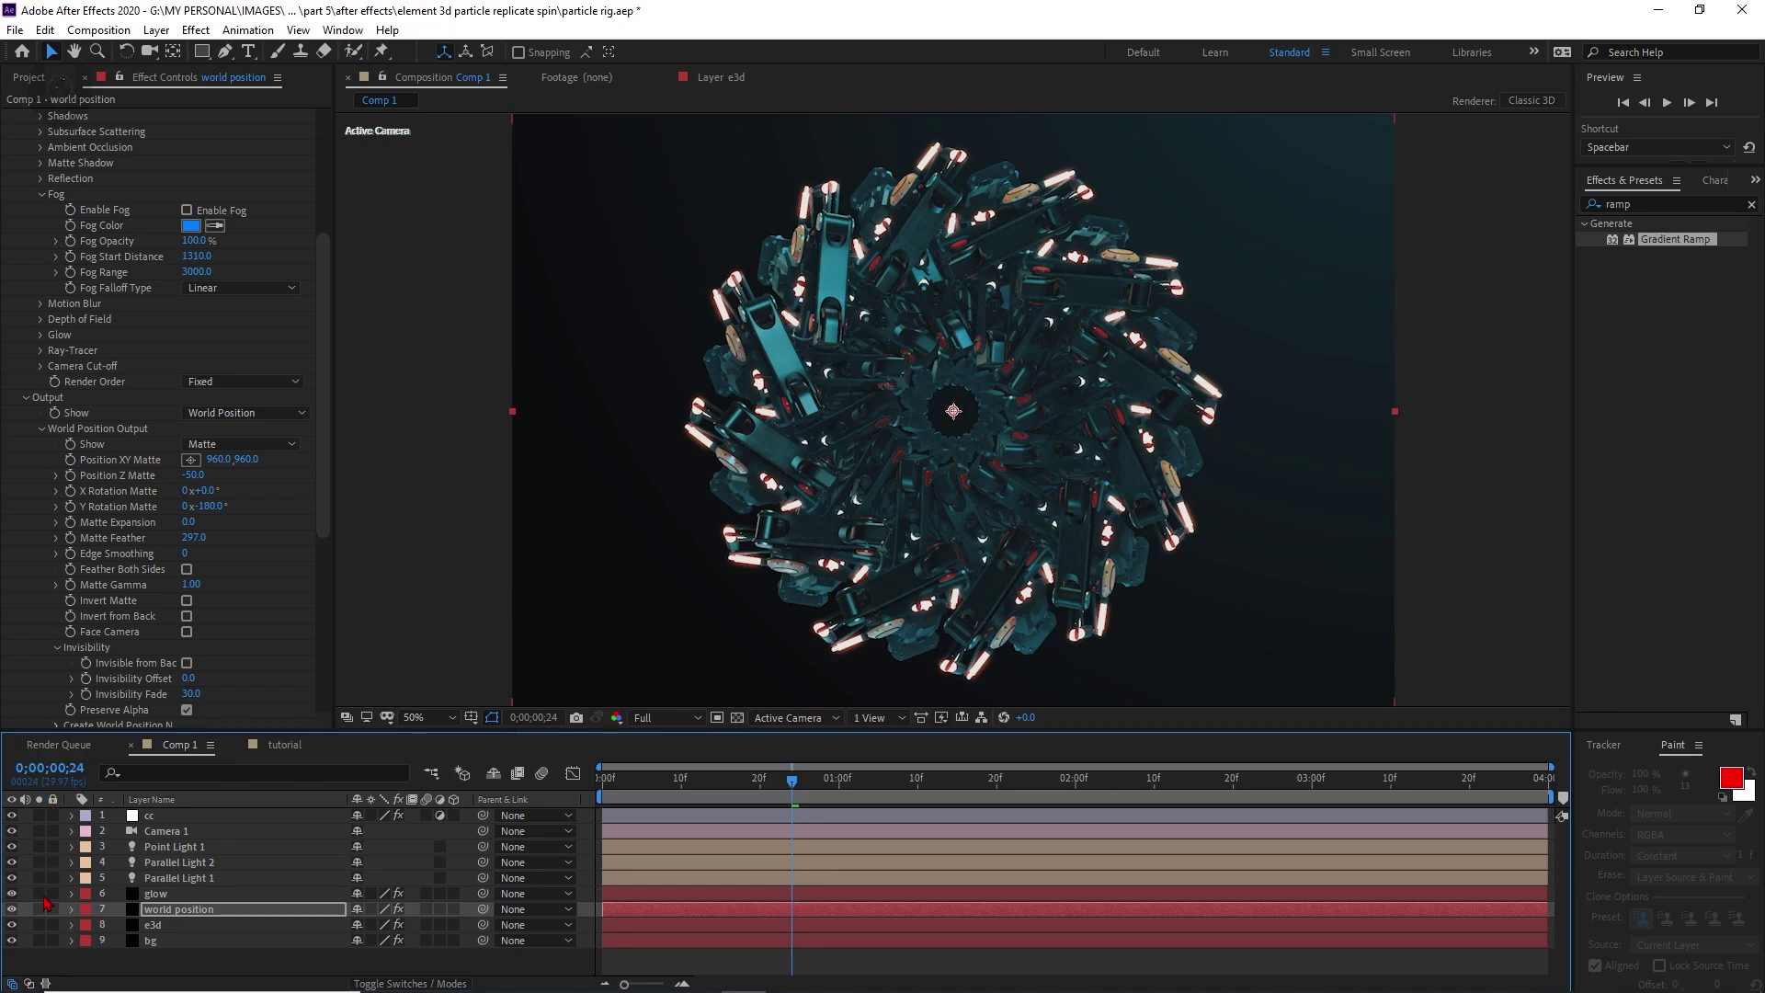
- Isolate the glow layer, restore all layers, and compare the image with Parallel Light 1 off and on
left_click(39, 894)
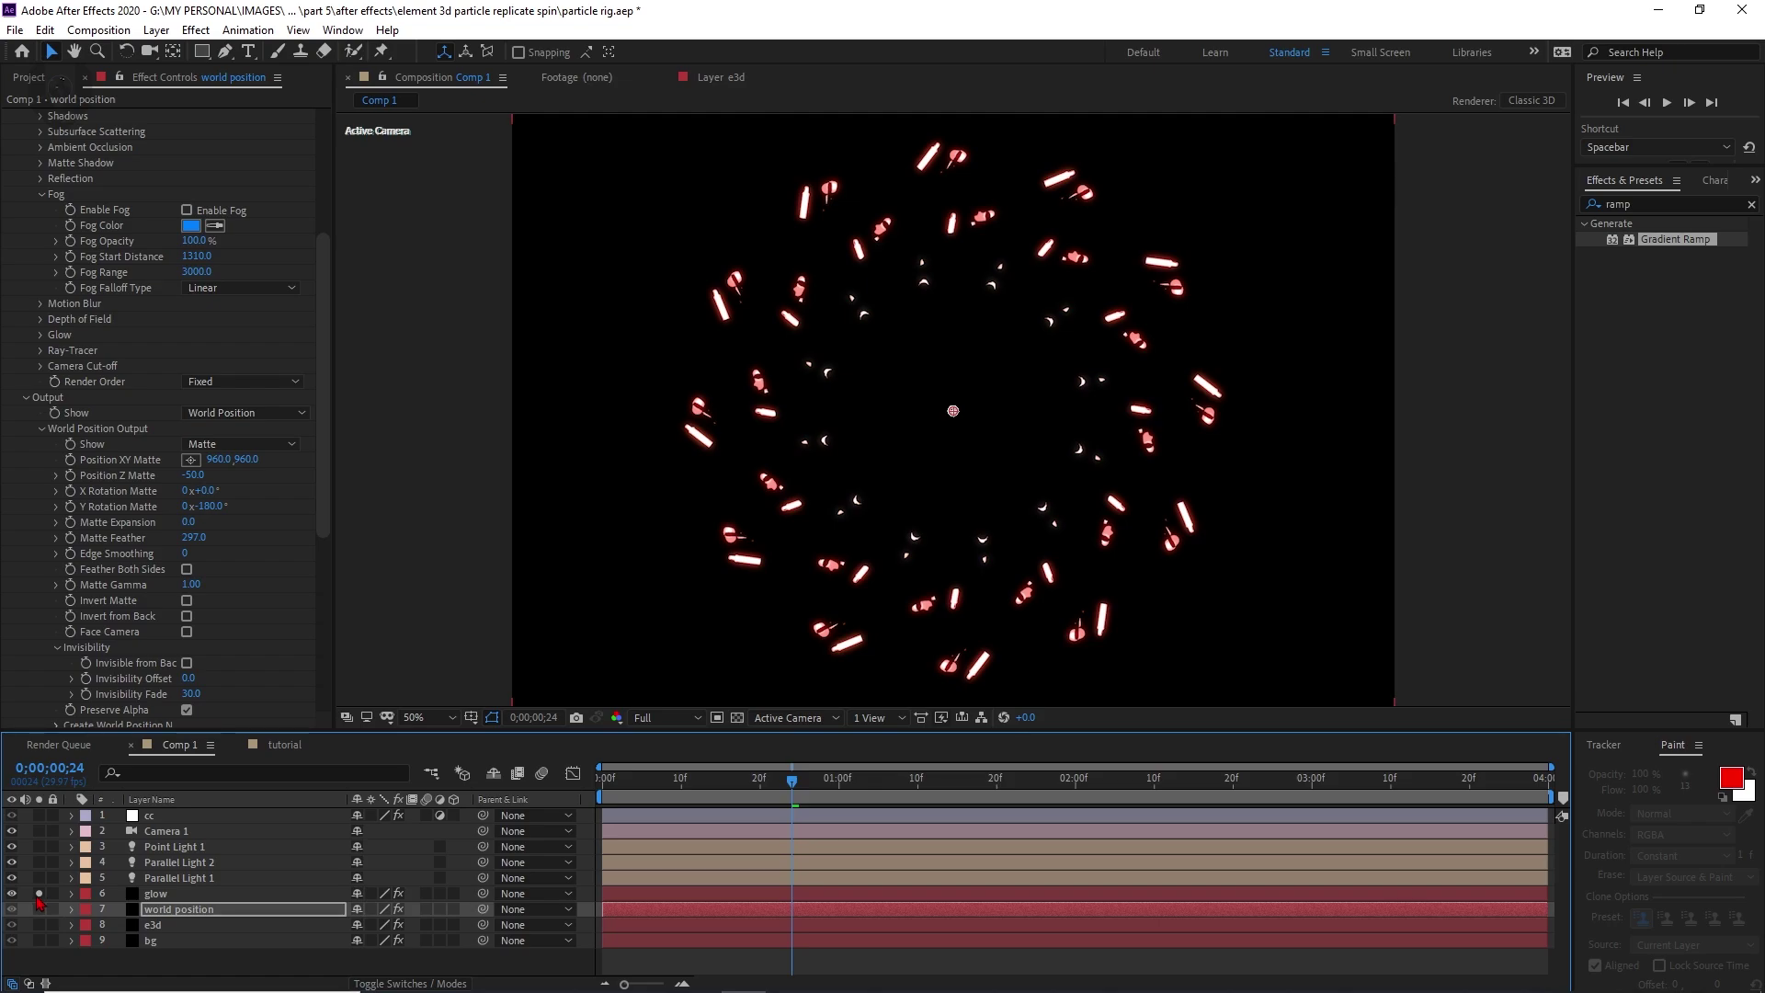
left_click(39, 894)
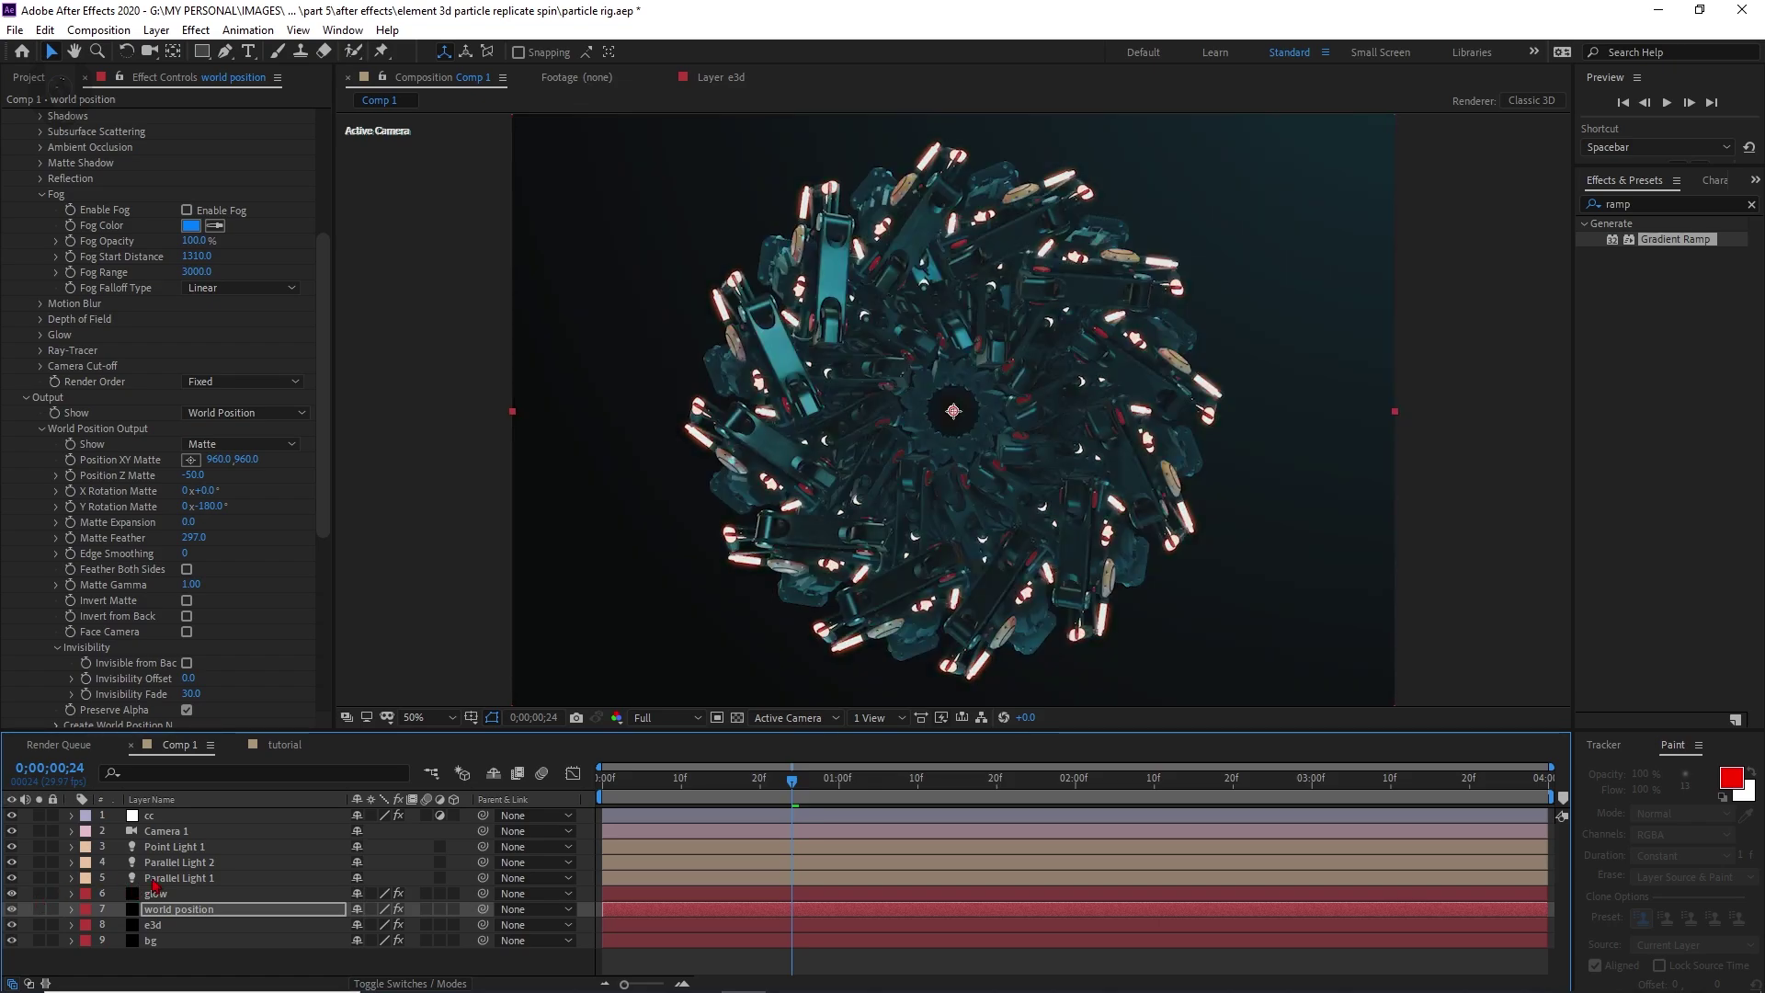
left_click(153, 879)
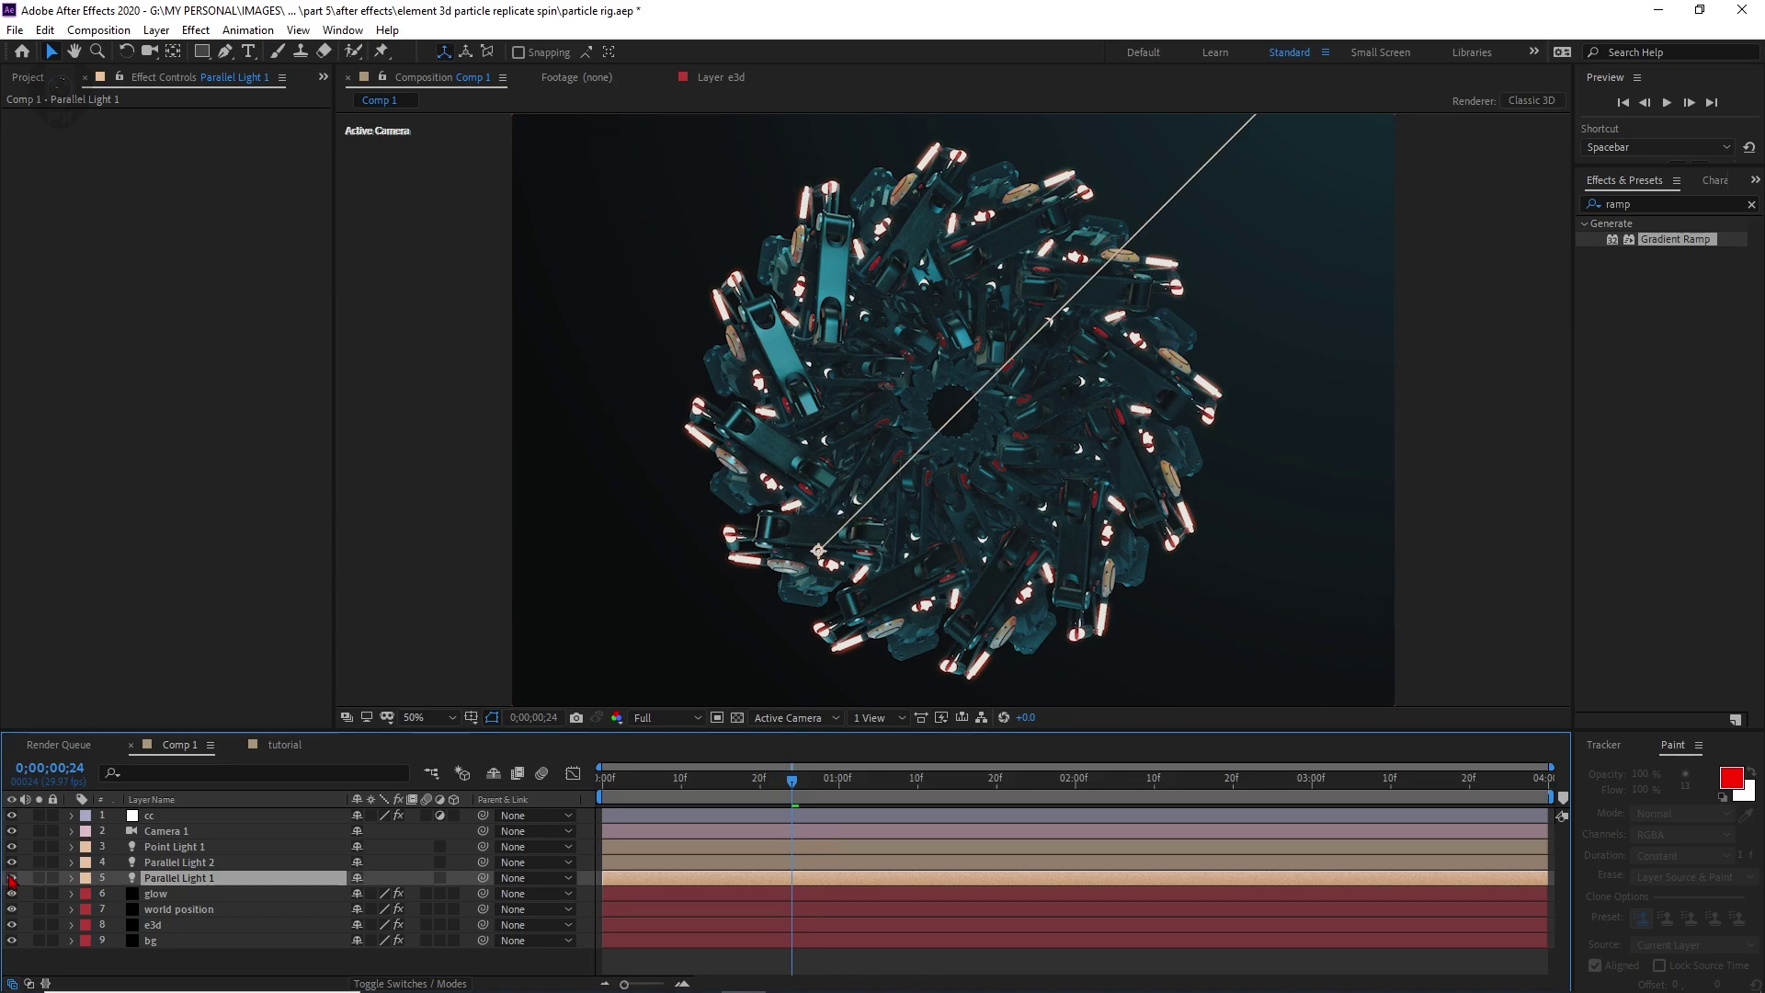
left_click(12, 878)
left_click(12, 878)
- Compare the image with the cc color-correction layer hidden and shown
left_click(149, 816)
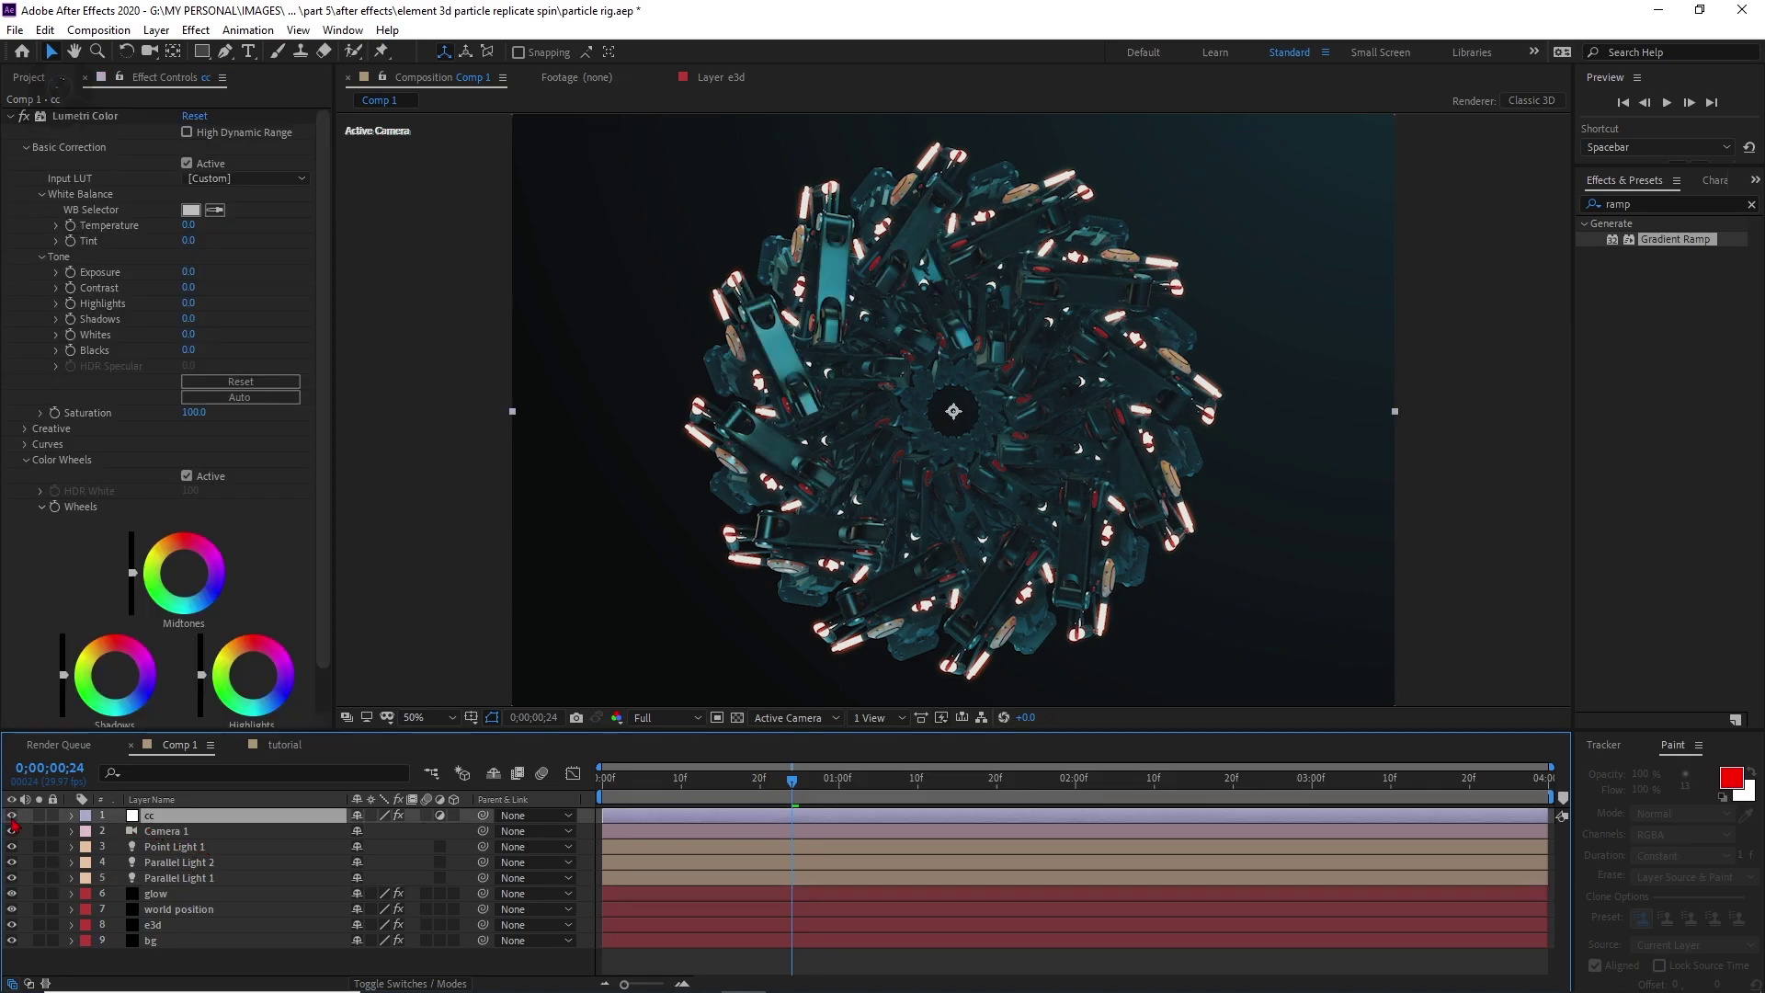
left_click(12, 816)
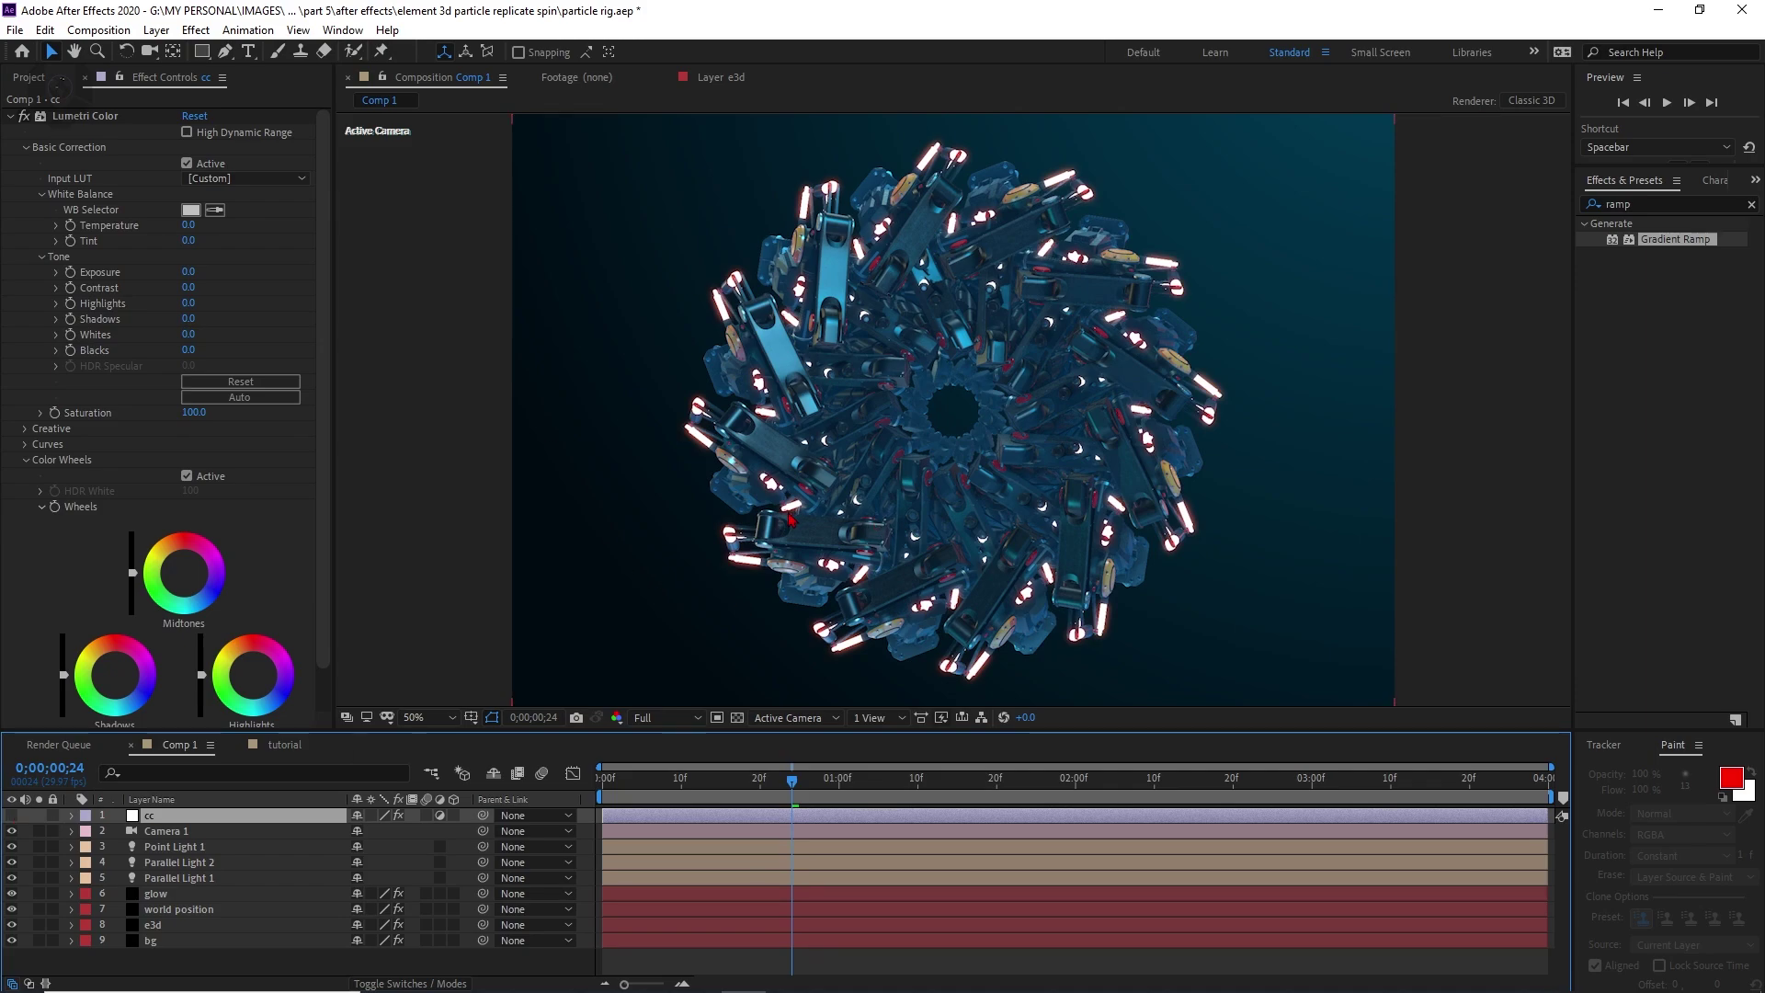
left_click(13, 816)
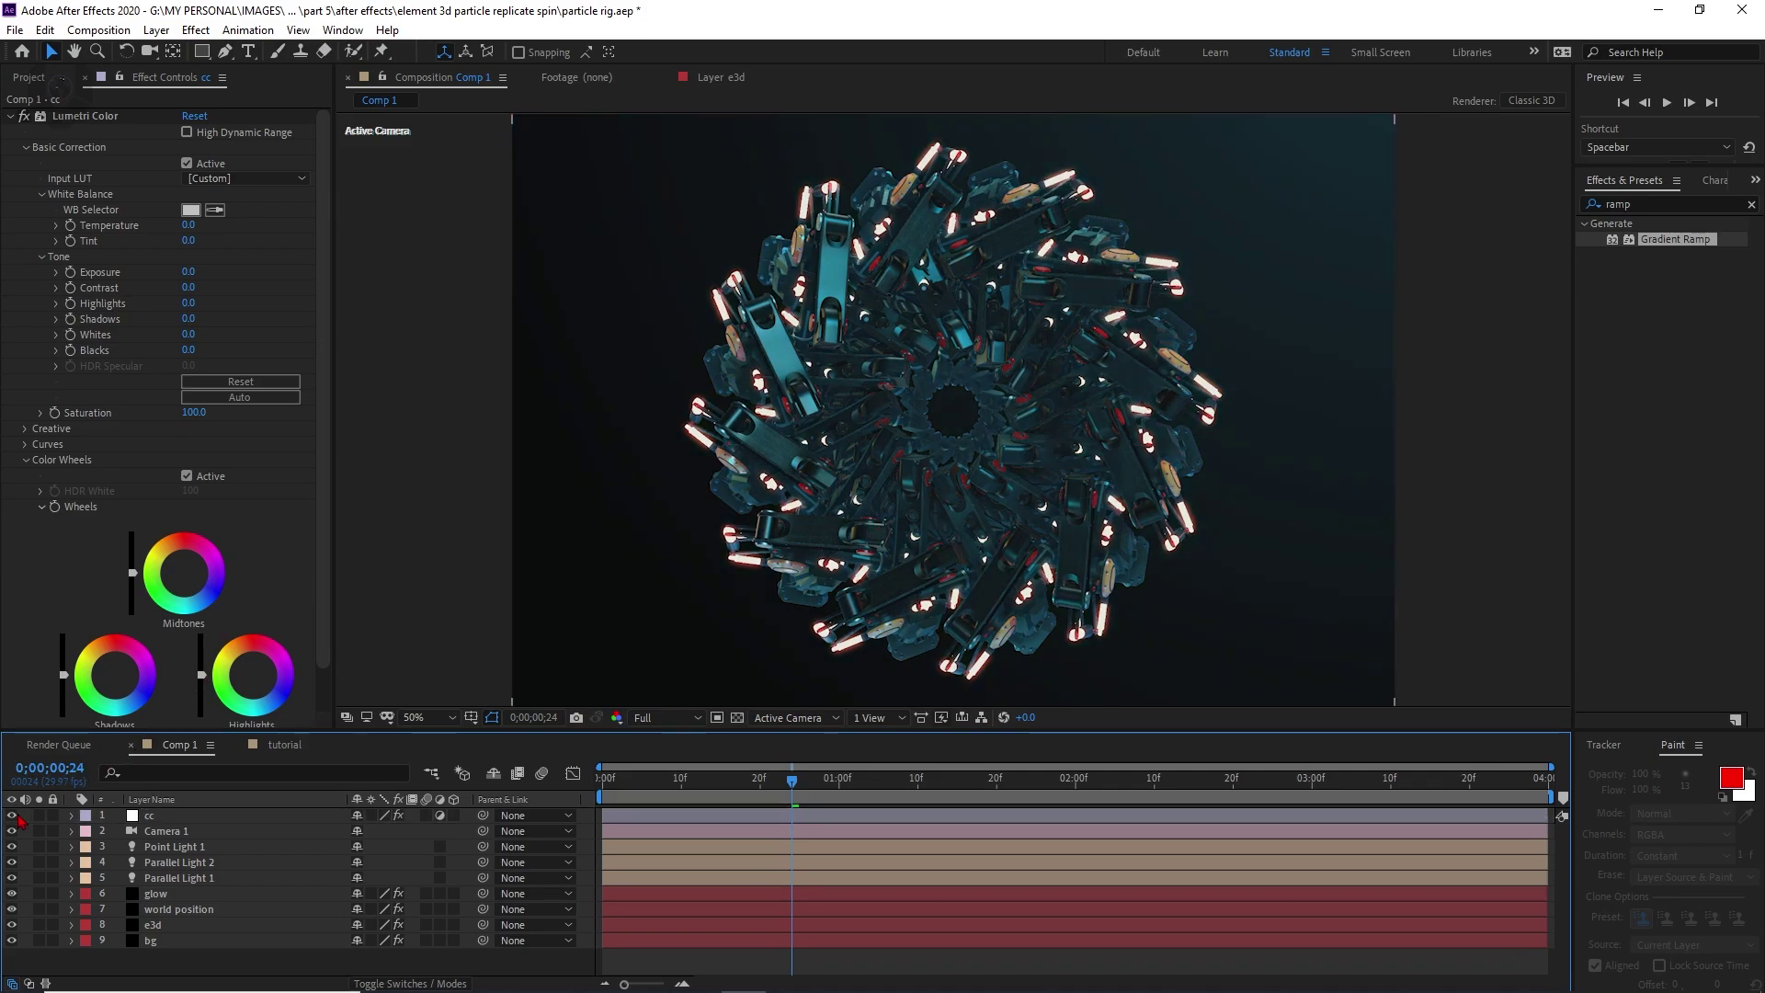
- Fit the composition in the viewer at its first frame and enable motion blur for the glow, world position and e3d layers
scroll(749, 522, "down", 2)
key("shift+slash")
key("Home")
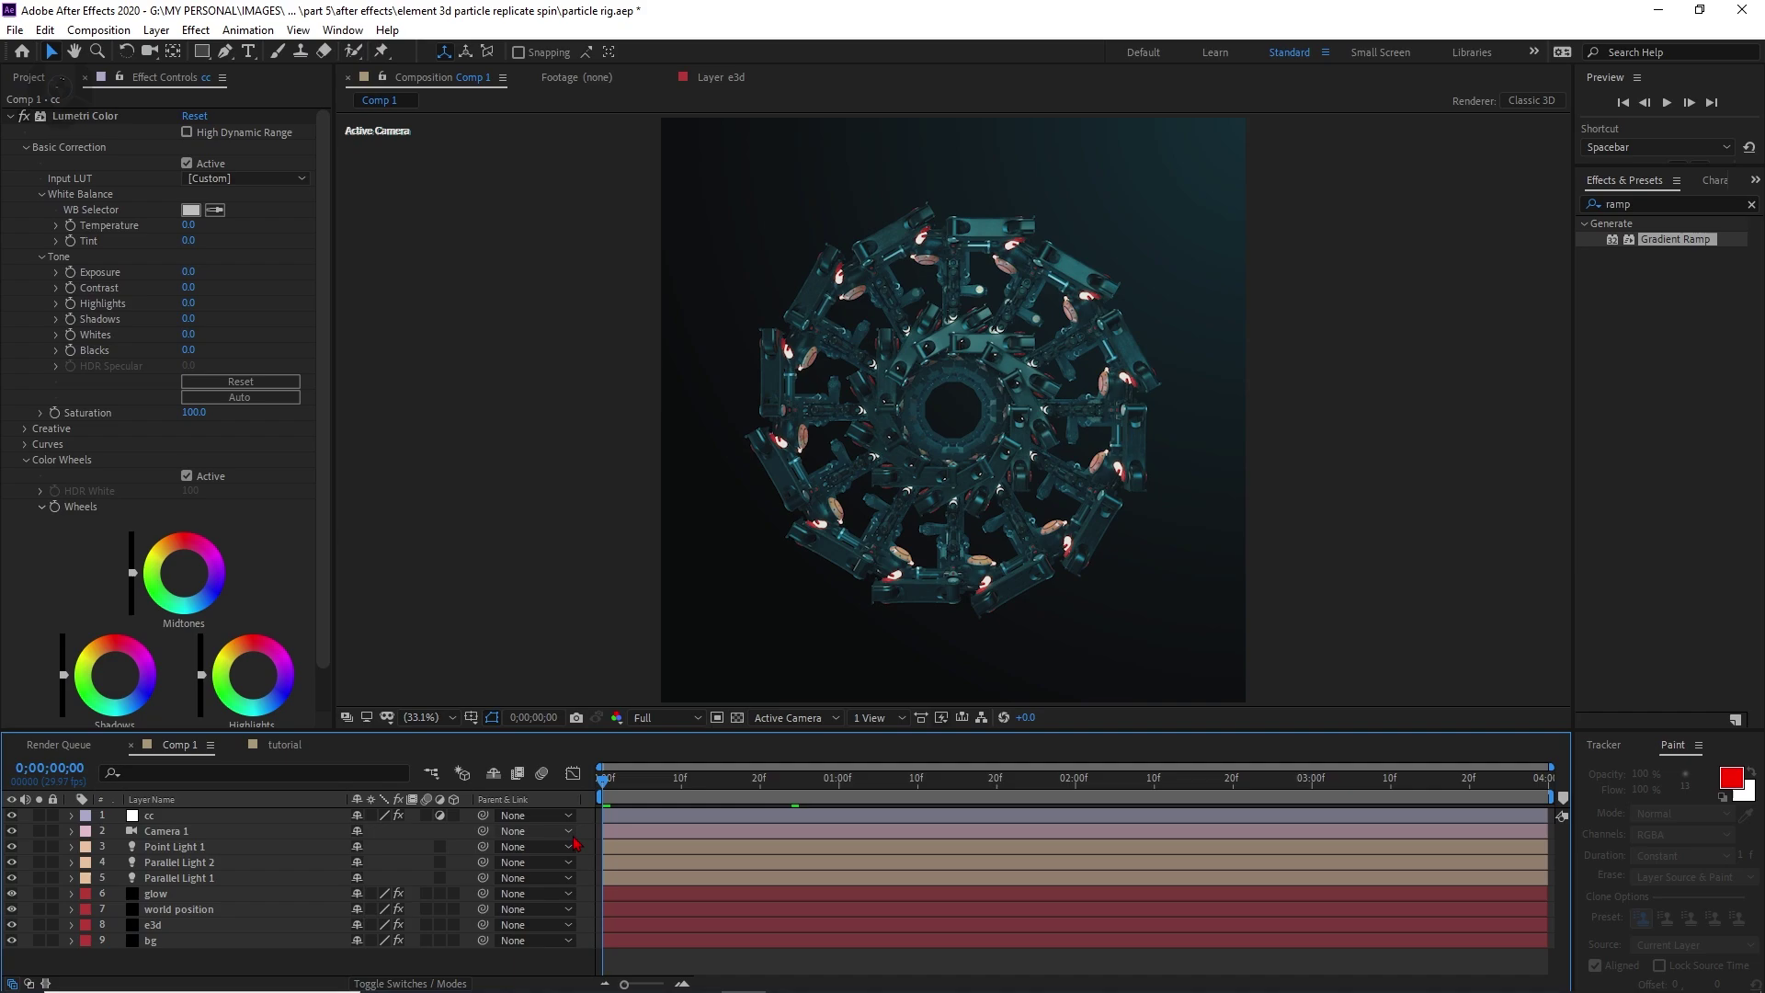
left_click(426, 895)
left_click(427, 925)
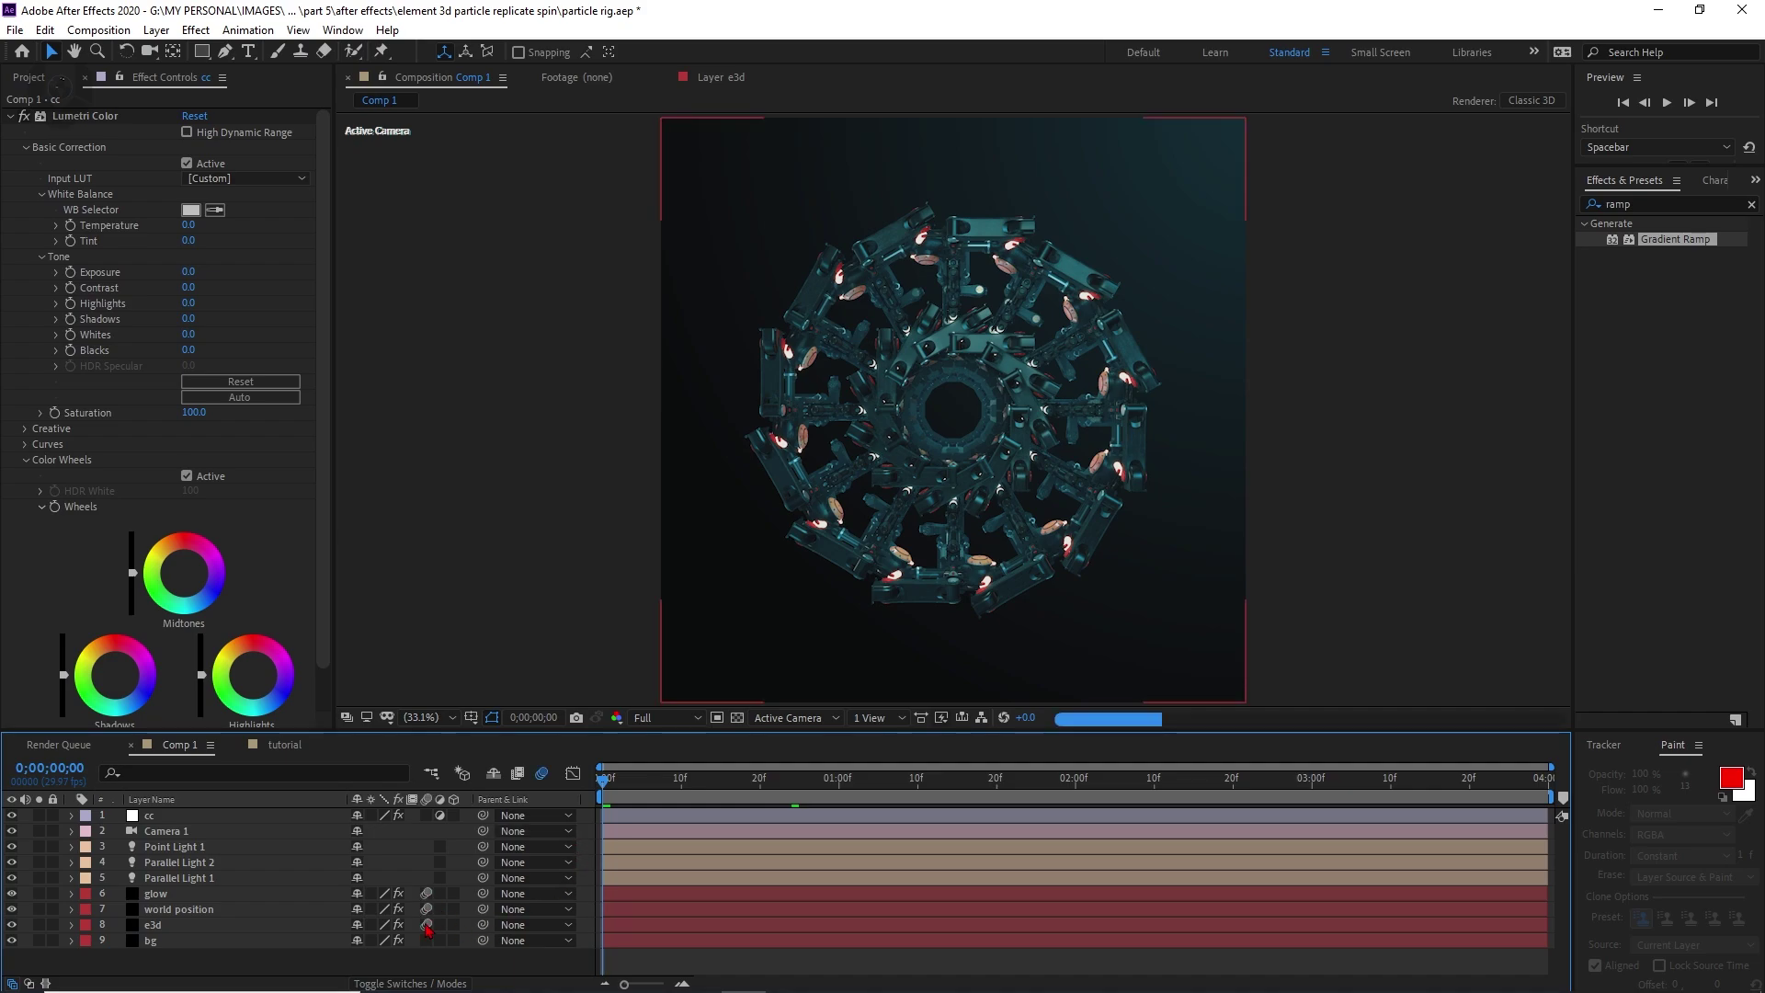